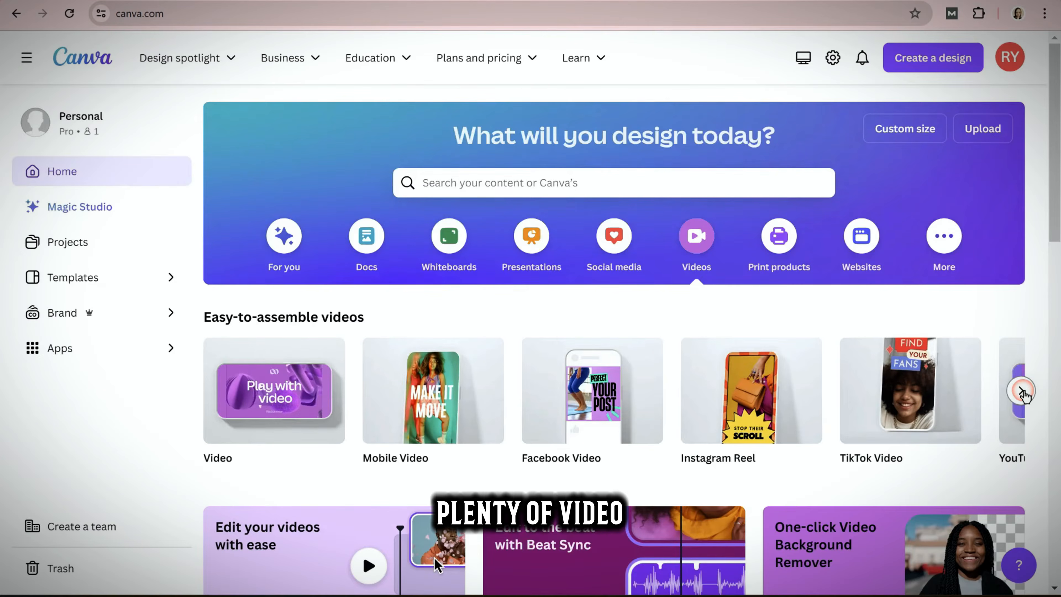
- Create a blank YouTube Video design and set its background to black from the Earn With Design logo colors
left_click(1021, 390)
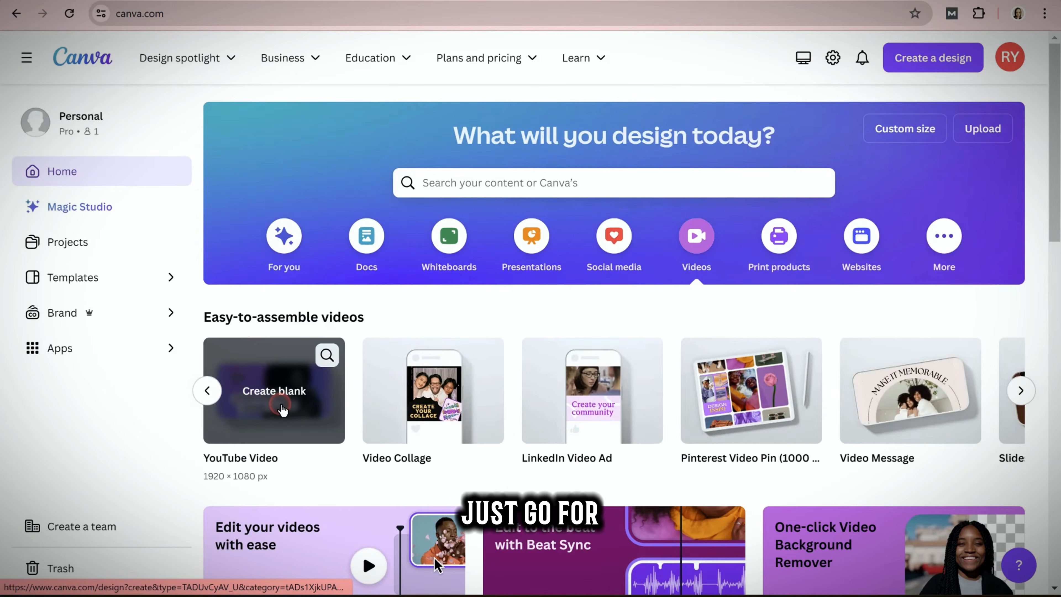
left_click(278, 395)
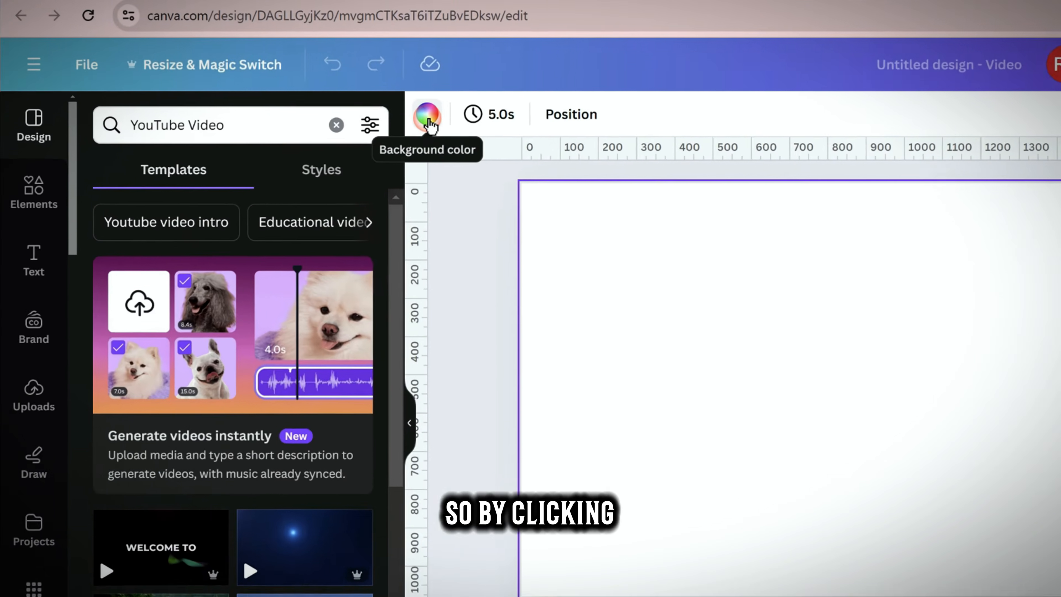
left_click(335, 91)
scroll(501, 391, "down", 8)
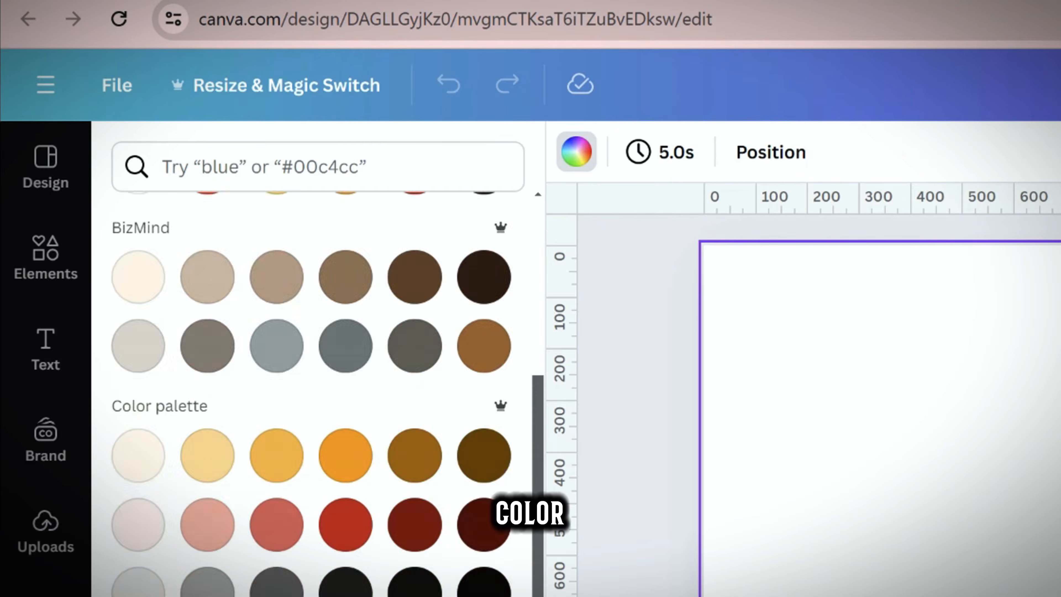
scroll(221, 493, "up", 8)
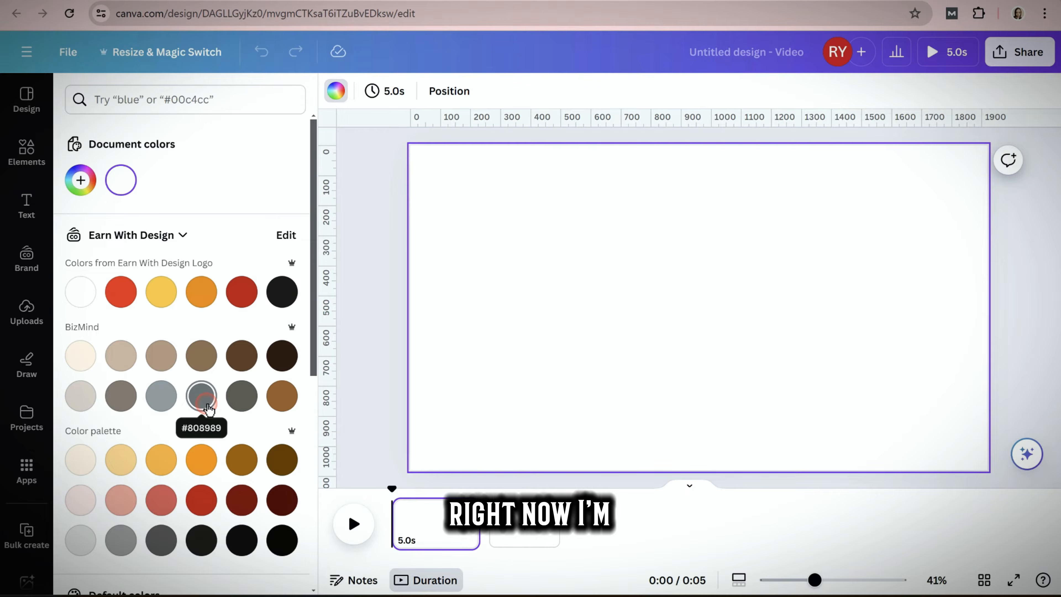
scroll(217, 435, "down", 4)
scroll(227, 376, "up", 4)
left_click(283, 292)
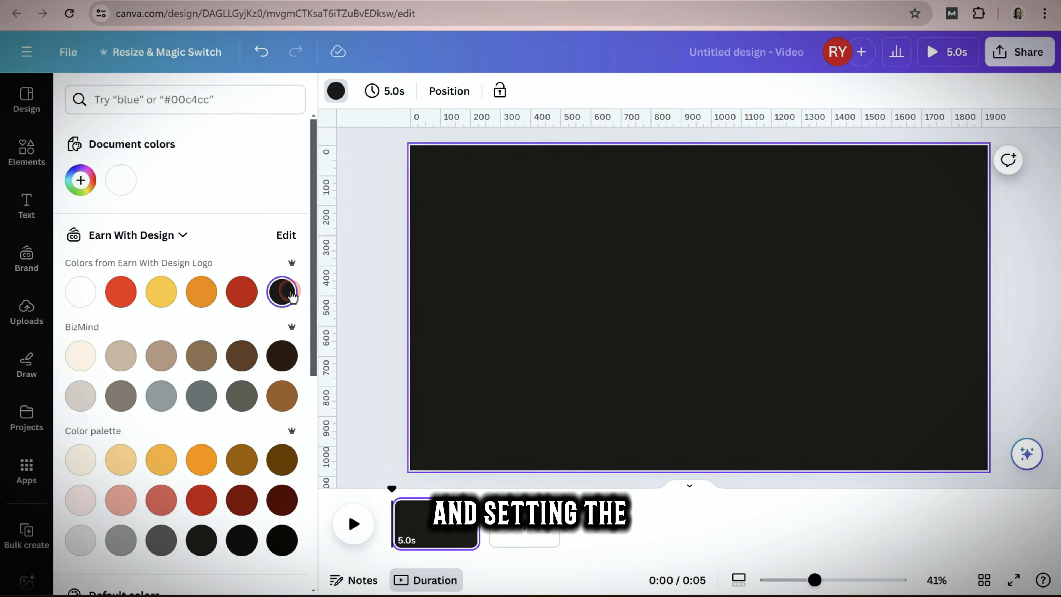
- Set the page duration to 10 seconds
left_click(449, 540)
left_click(384, 91)
left_click(559, 171)
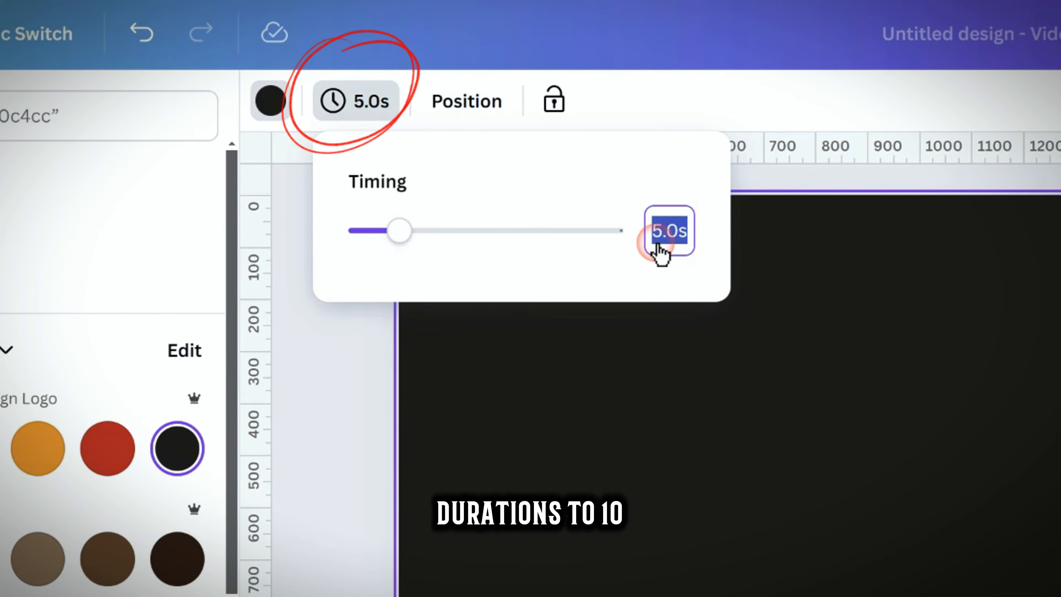
type("10")
key("Return")
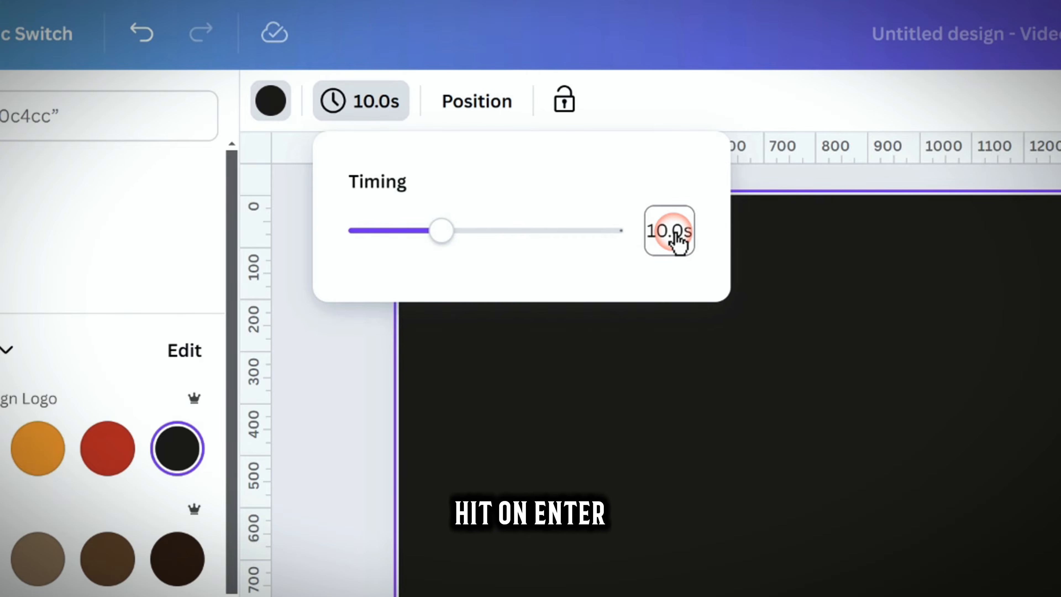
left_click(356, 392)
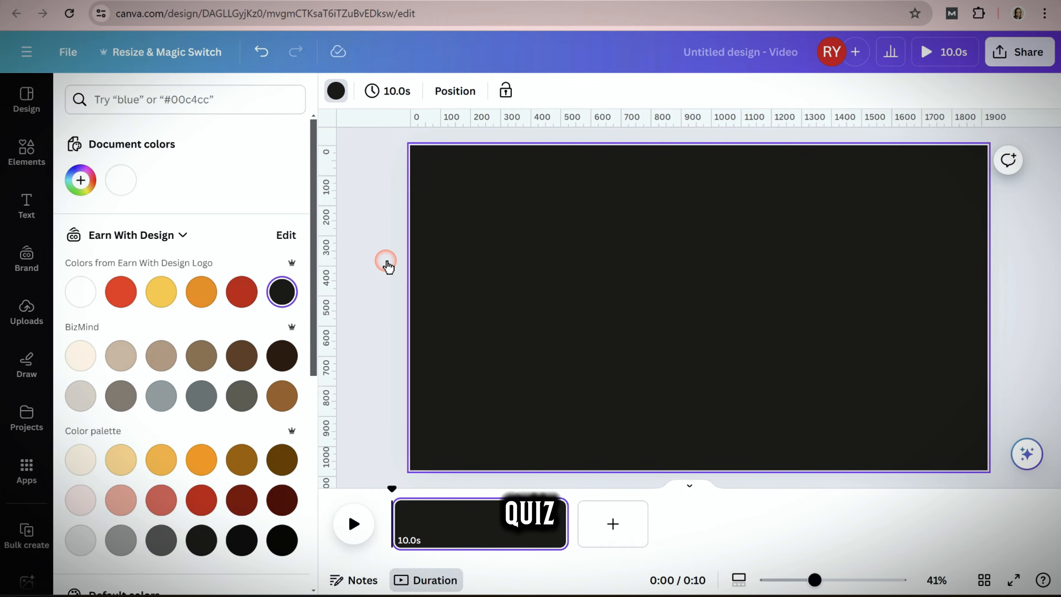
- Find a rounded square by searching elements for "shape", add it, and stretch it into a horizontal bar about 1000 by 95 px
left_click(29, 152)
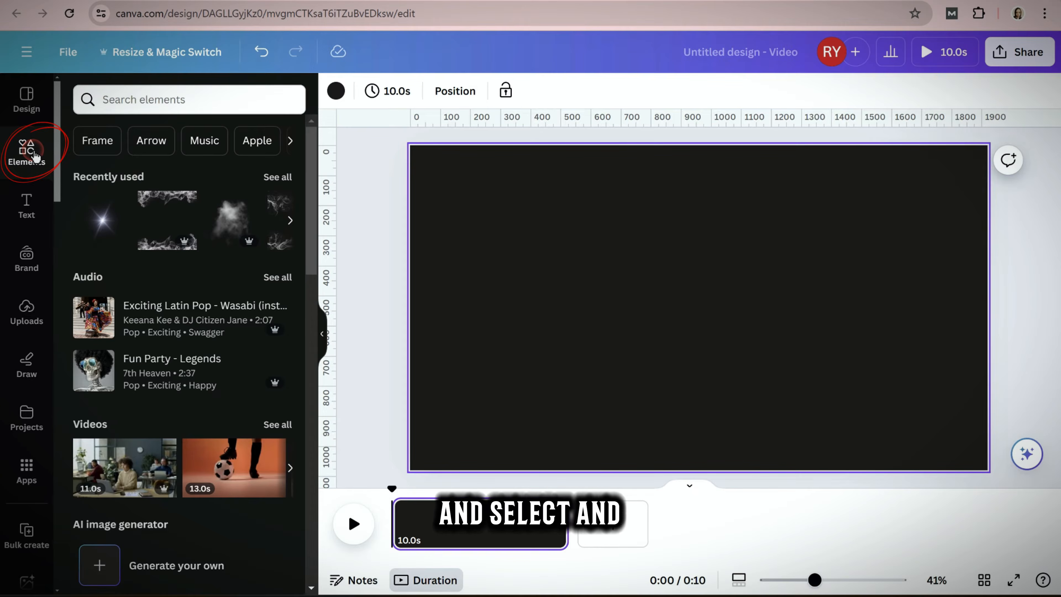
left_click(107, 97)
type("shape")
key("Return")
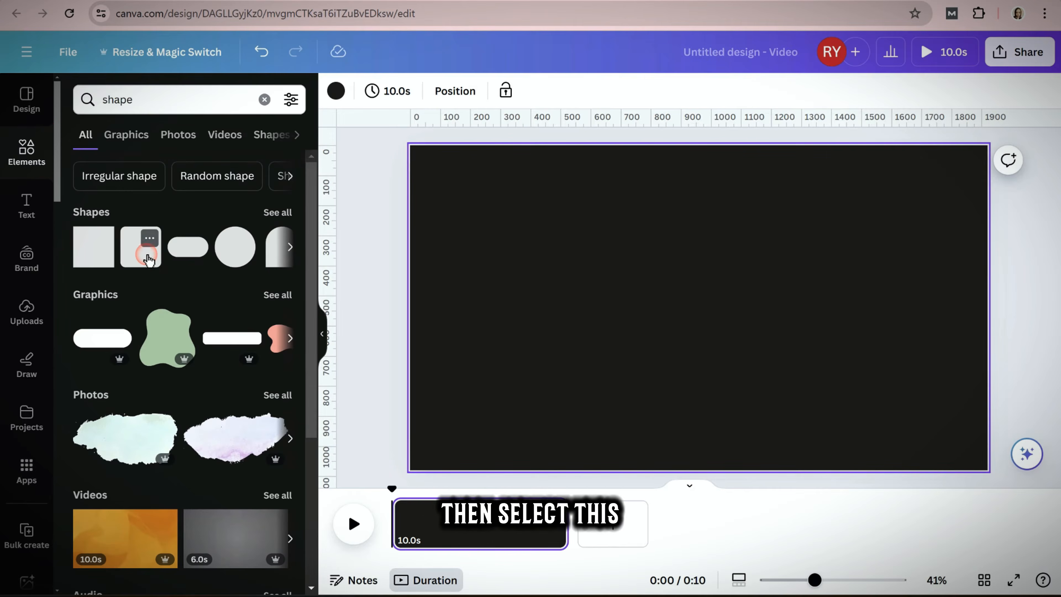
left_click(147, 255)
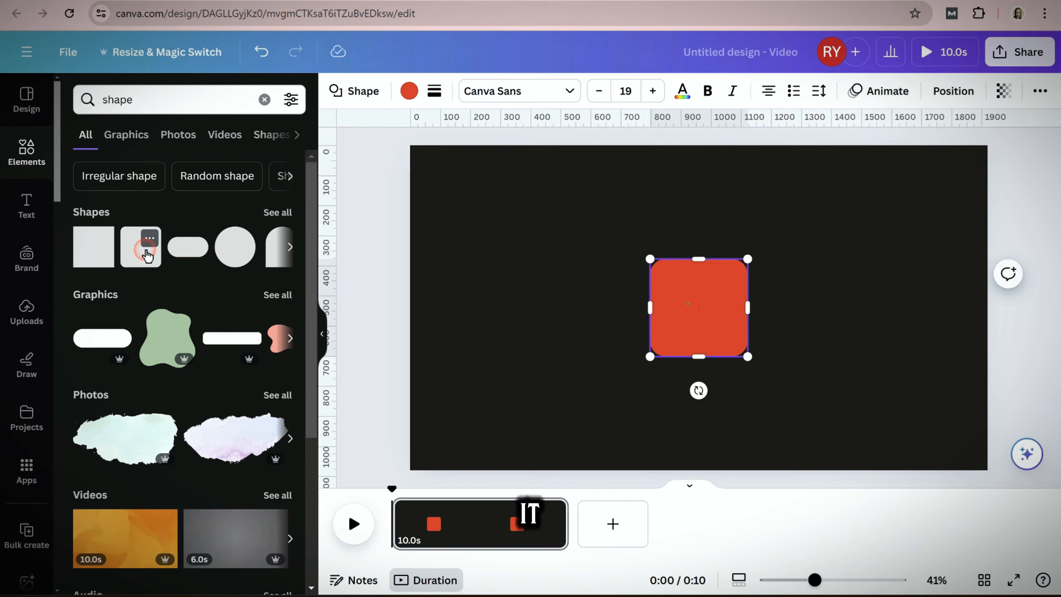
left_click_drag(655, 313, 447, 309)
left_click_drag(597, 259, 602, 329)
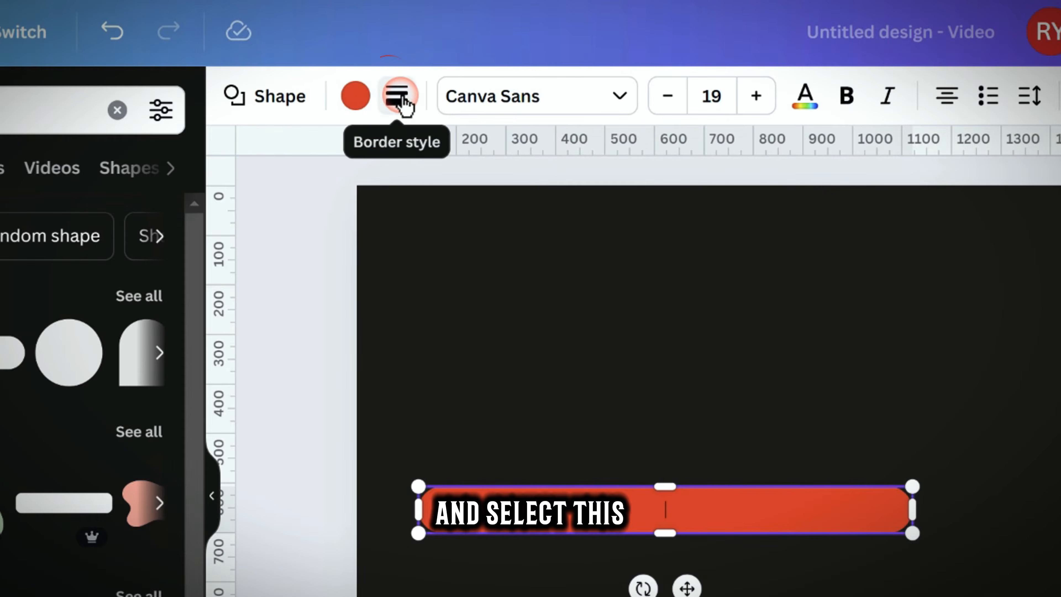
- Give the bar a solid border with weight 10 and a corner rounding of 25
left_click(434, 91)
left_click(512, 176)
left_click(796, 252)
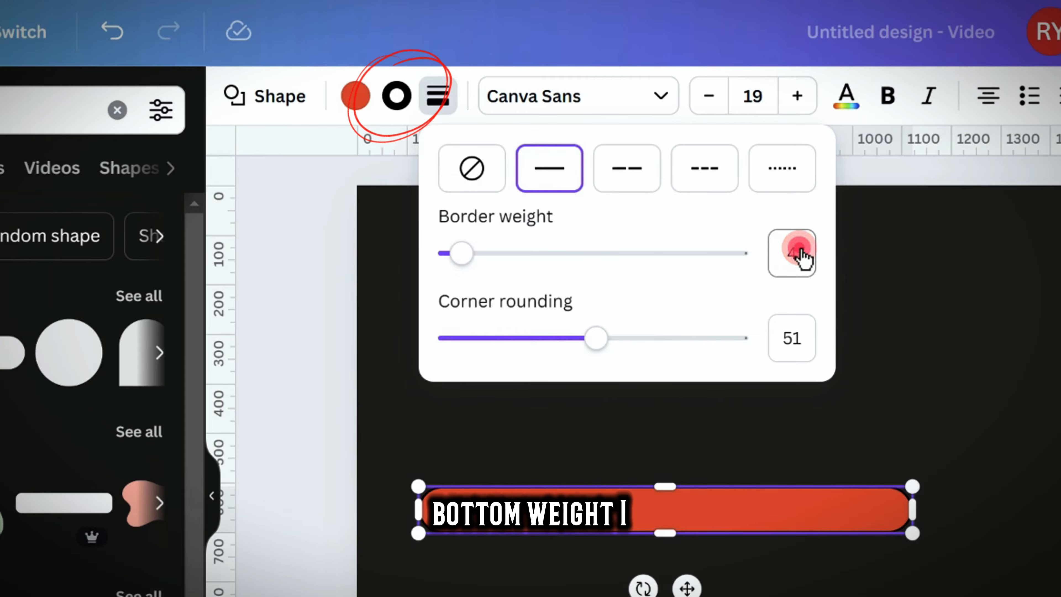
left_click(732, 286)
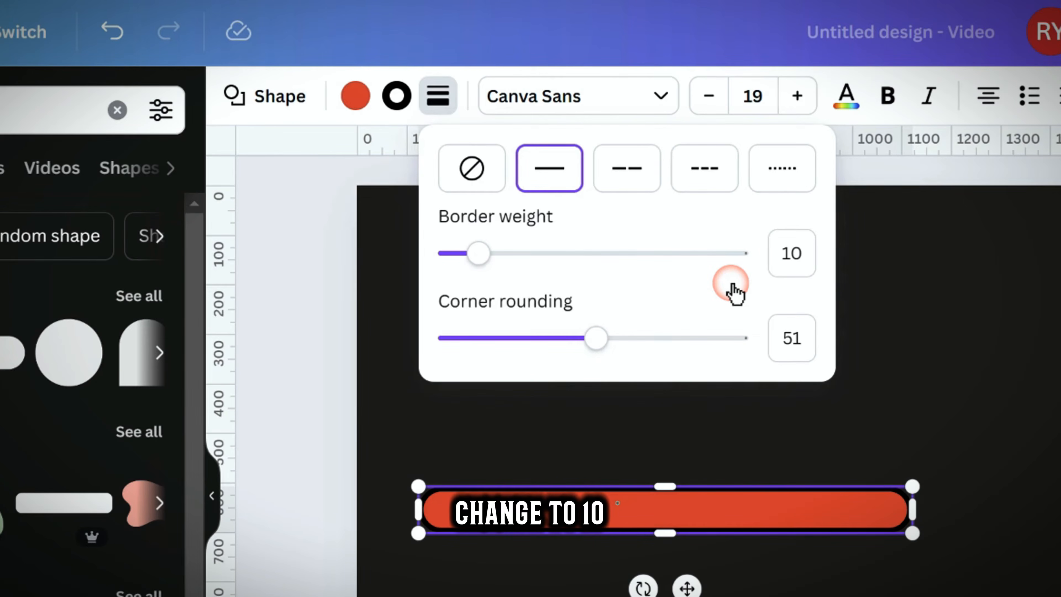
left_click_drag(596, 337, 520, 343)
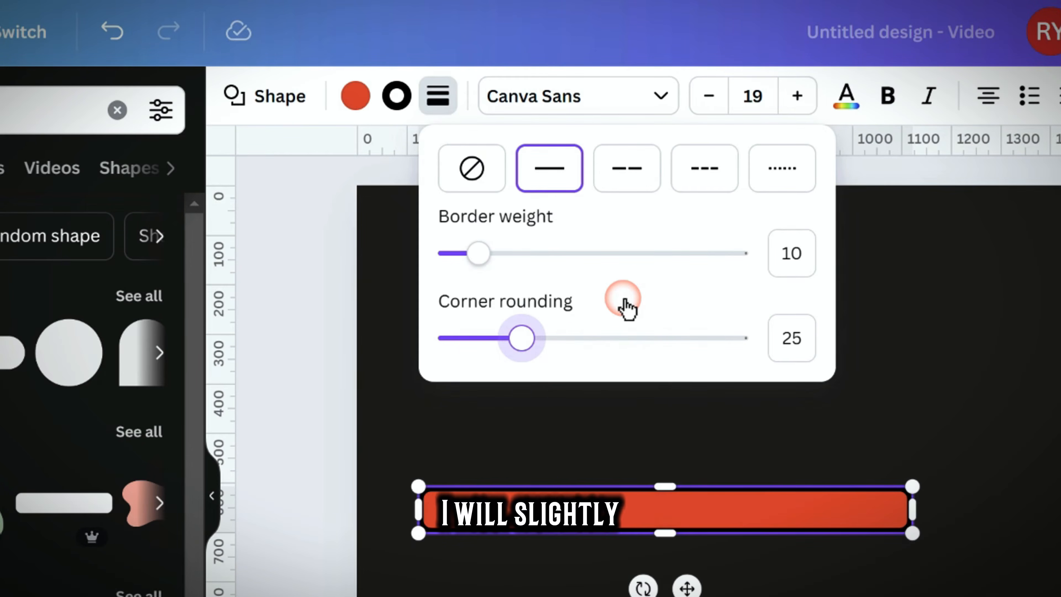
left_click(438, 101)
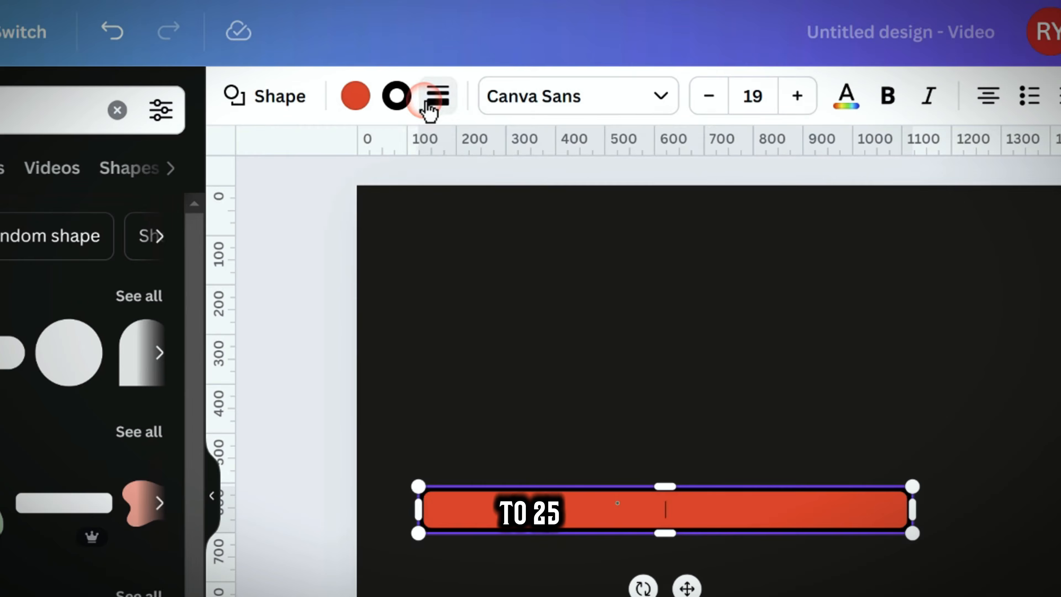
- Color the bar's border white and its fill light cream
left_click(396, 103)
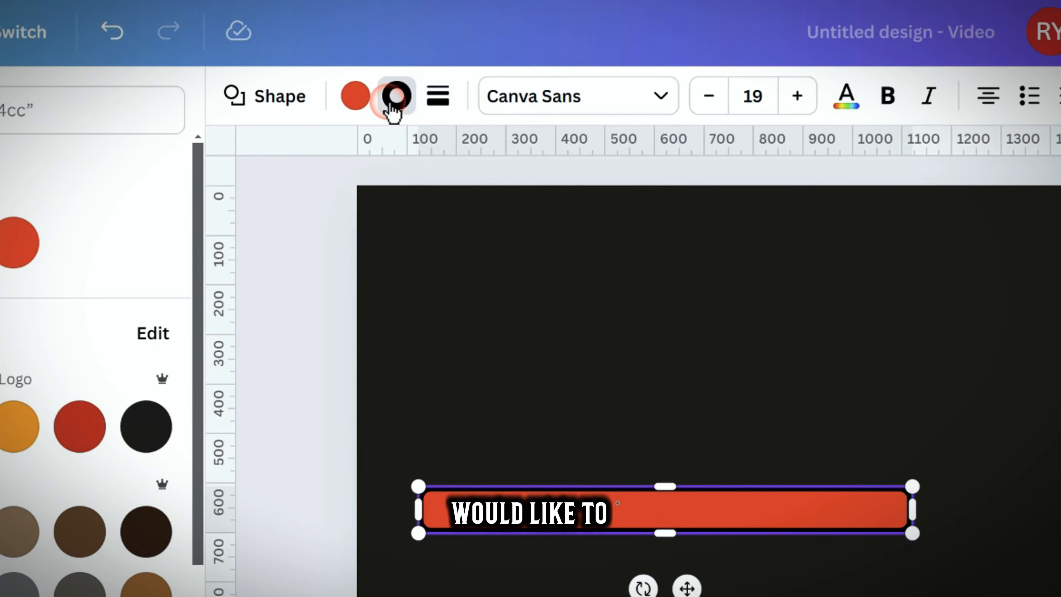
left_click(2, 339)
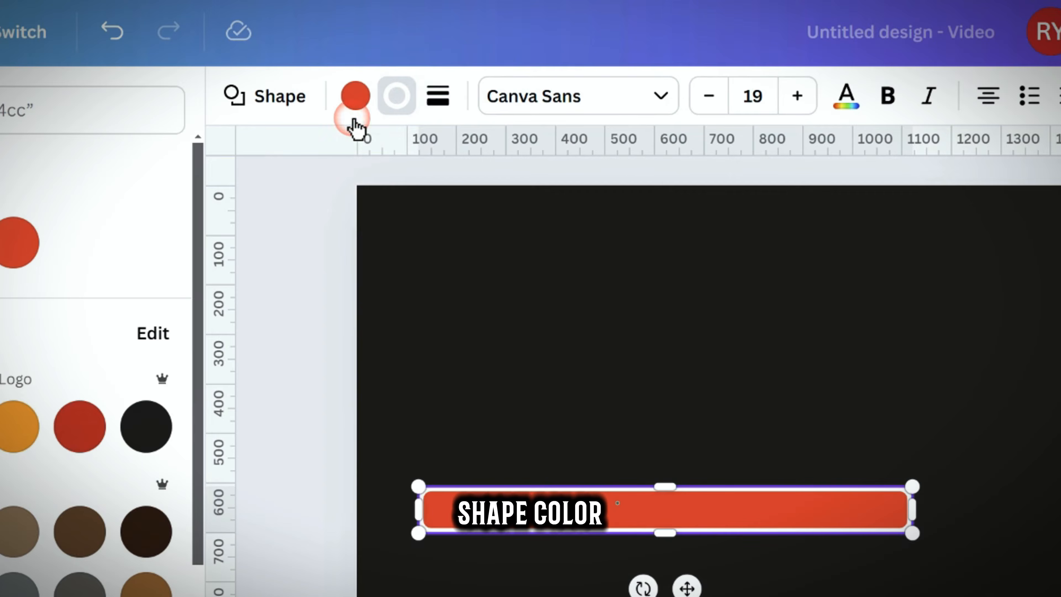
left_click(354, 101)
left_click(2, 426)
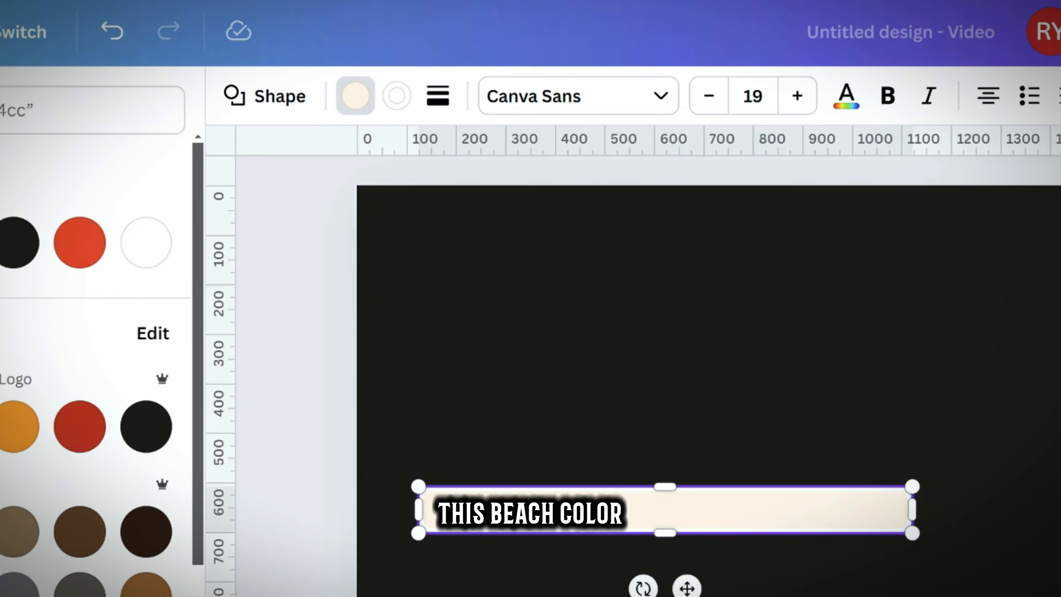
left_click(308, 342)
left_click(690, 510)
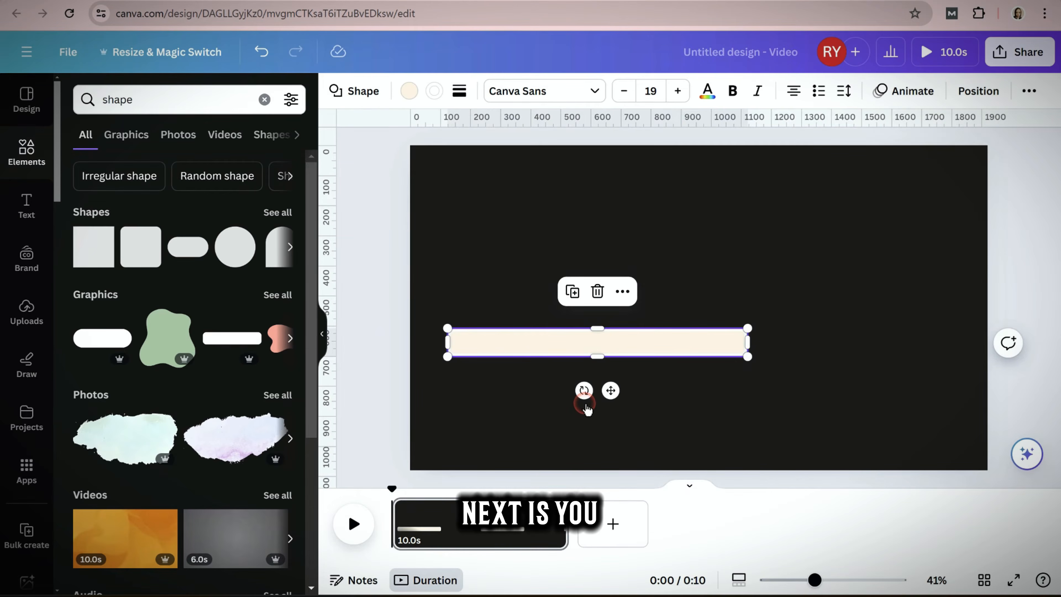
- Rotate the bar 90 degrees, scale it down to about 800 px tall, and place it in the middle of the page
left_click(621, 345)
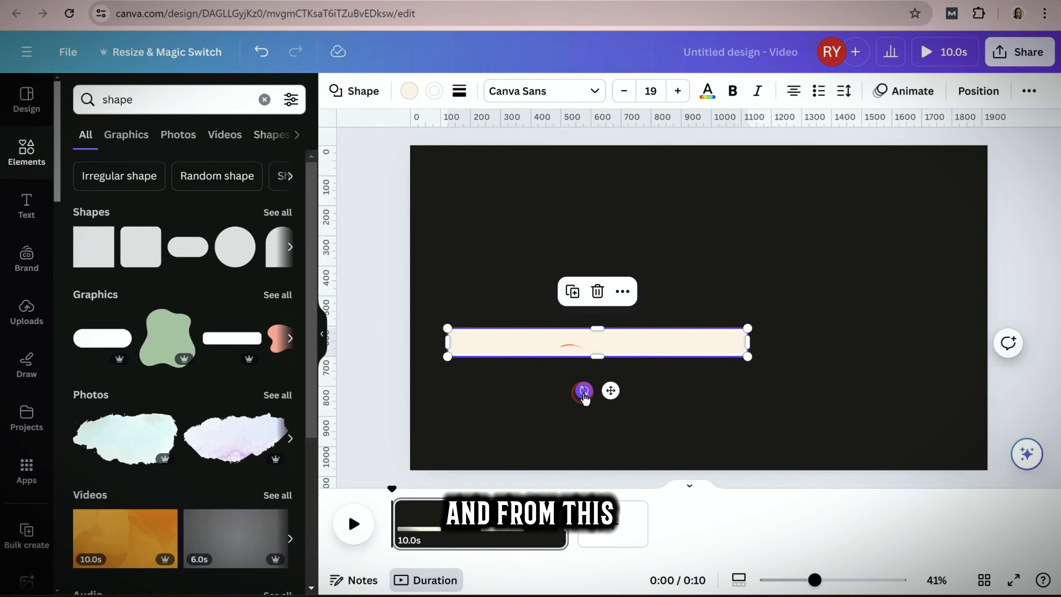
left_click_drag(584, 395, 644, 369)
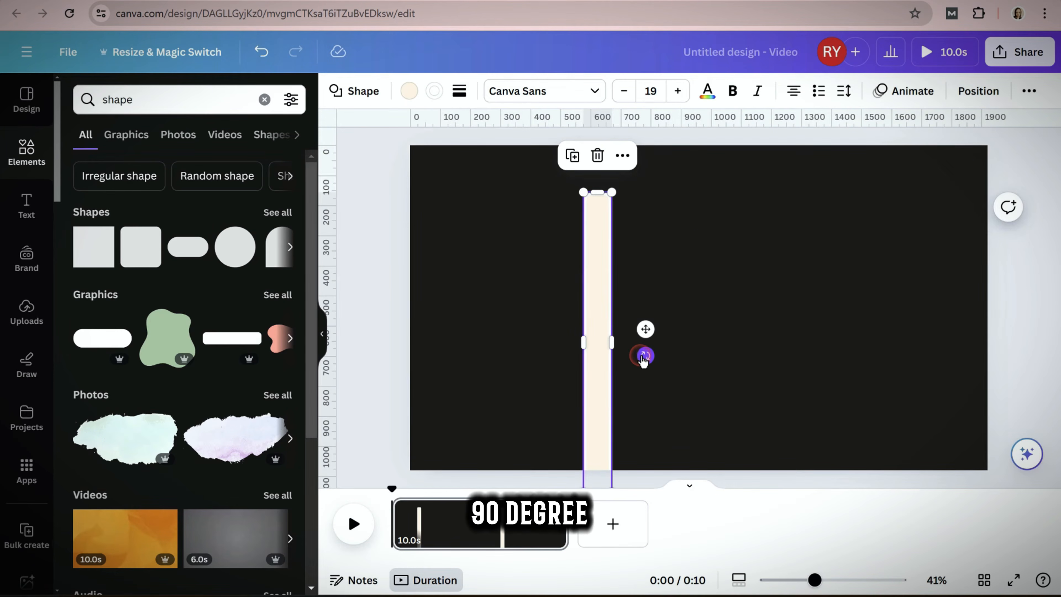
left_click_drag(605, 296, 697, 272)
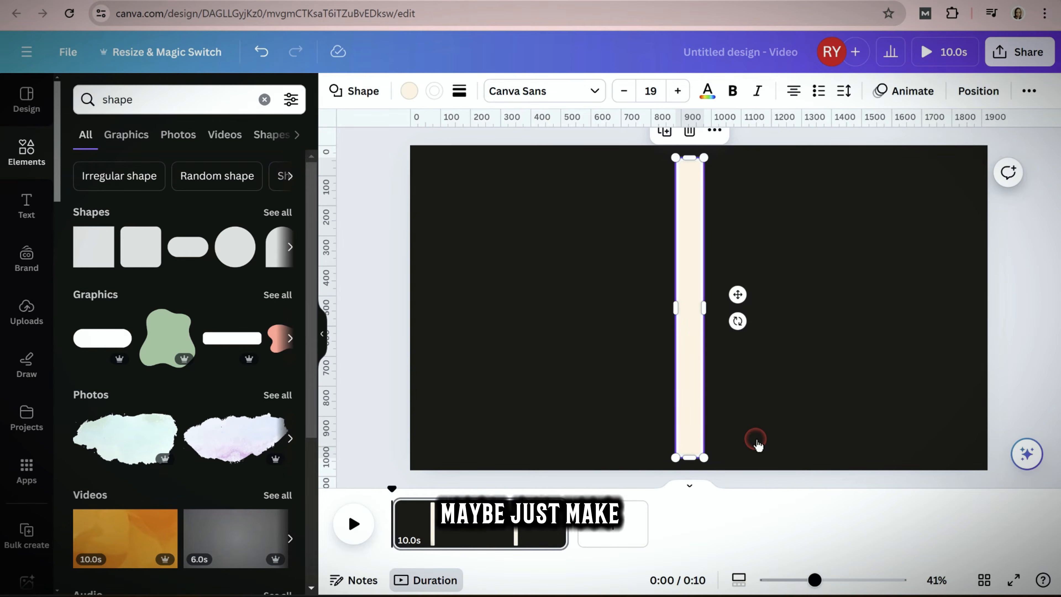
left_click_drag(709, 465, 698, 401)
left_click_drag(693, 334, 701, 364)
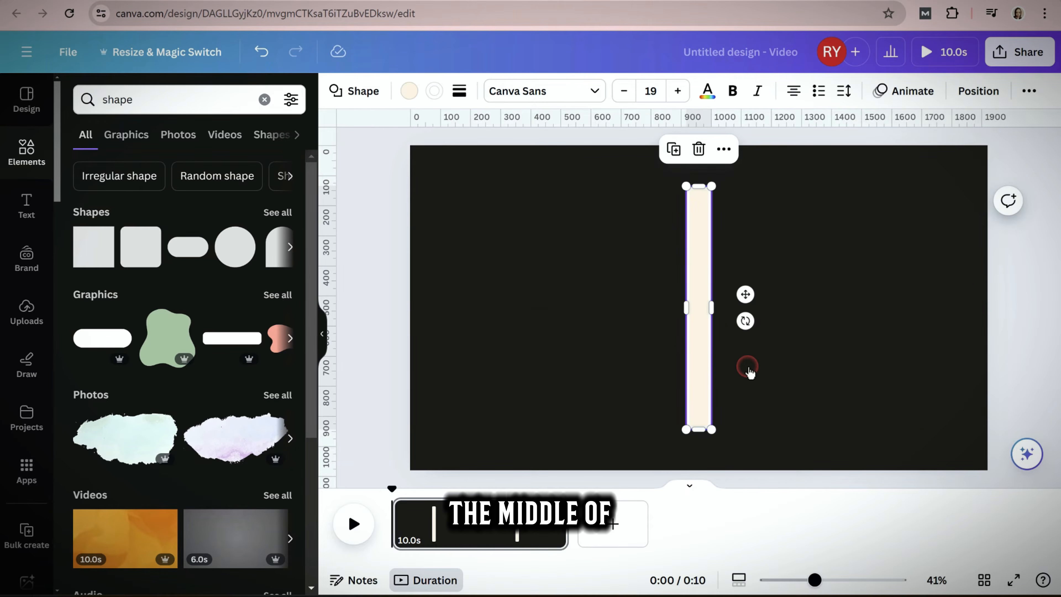
- Duplicate the vertical bar beside the original and remove the copy's border
left_click(674, 149)
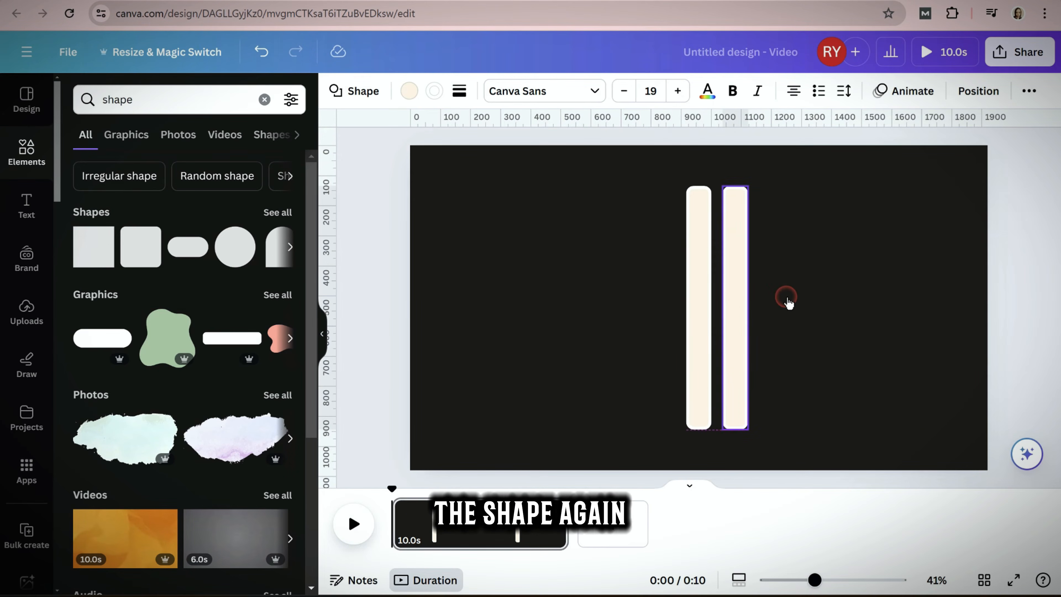
left_click(434, 91)
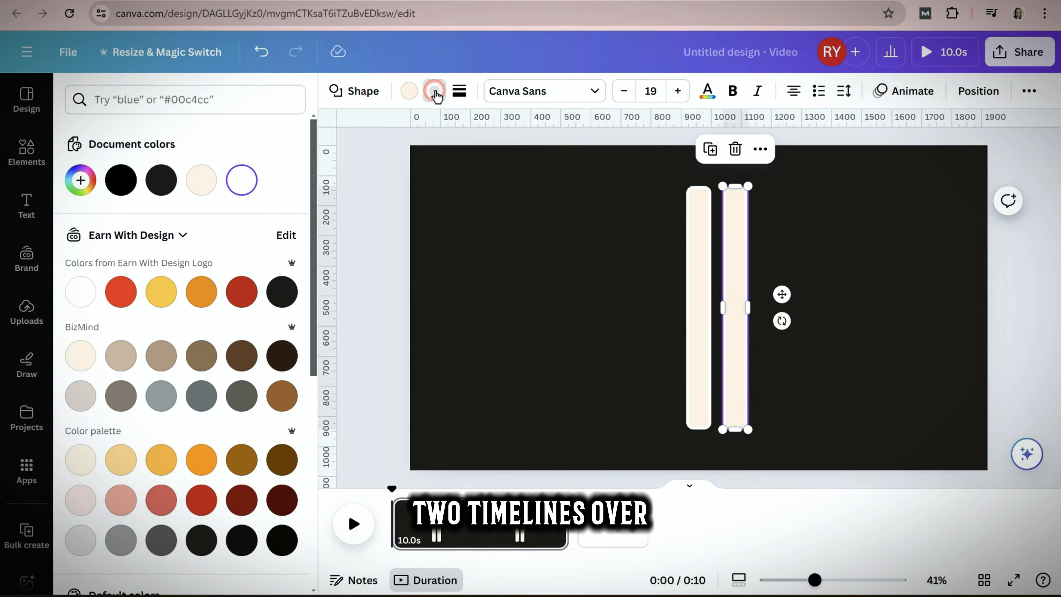
left_click(458, 94)
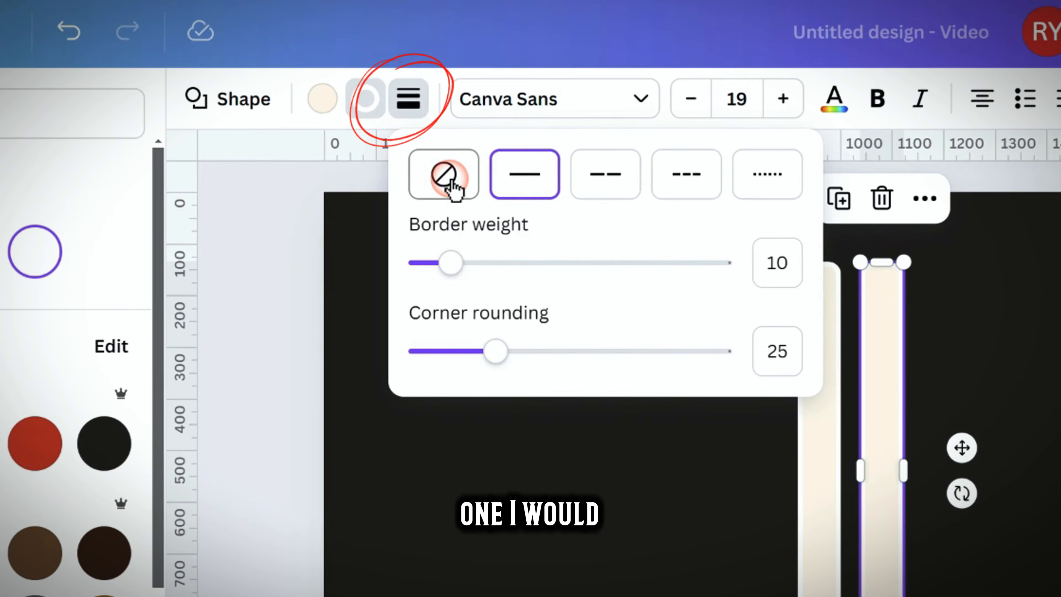
left_click(447, 181)
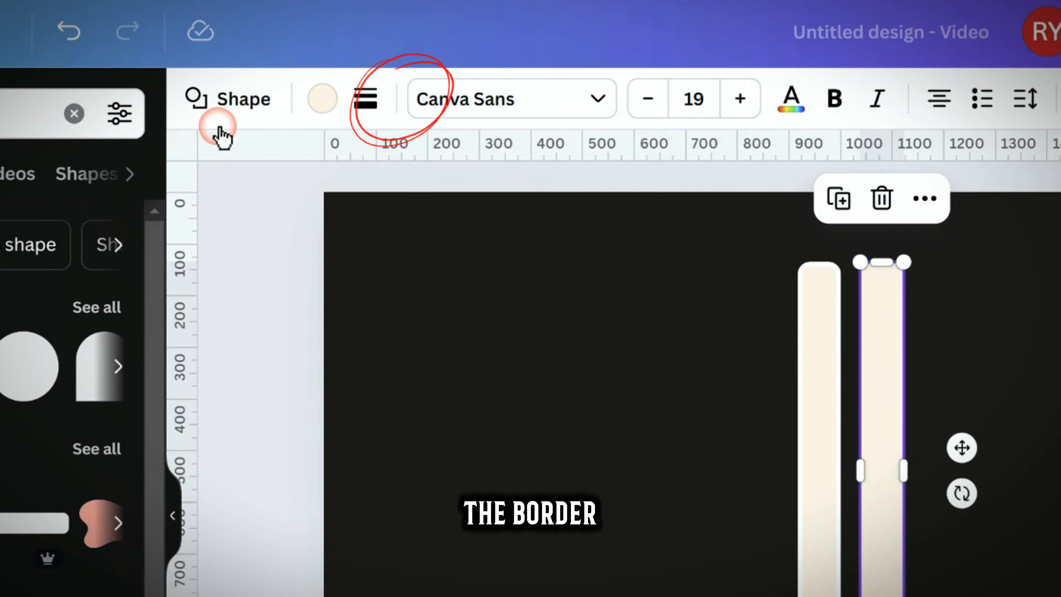
- Fill the borderless copy with the red-to-orange default gradient
left_click(323, 98)
scroll(48, 414, "down", 5)
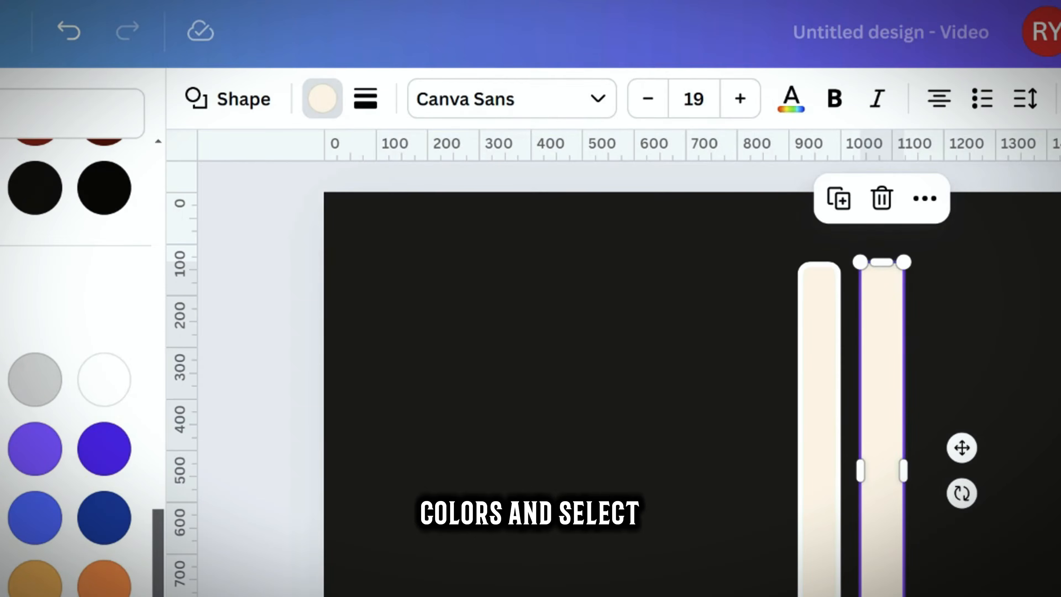
left_click(80, 479)
- Place the gradient bar over the cream one and shrink it to about 784 by 63 px so it fits inside the white border
left_click_drag(736, 242, 699, 241)
mouse_move(697, 287)
left_mouse_down()
mouse_move(735, 285)
mouse_move(697, 285)
left_mouse_up()
left_click_drag(815, 580, 830, 581)
scroll(718, 293, "up", 3)
left_click_drag(718, 211, 719, 218)
scroll(706, 293, "down", 5)
left_click_drag(679, 403, 685, 398)
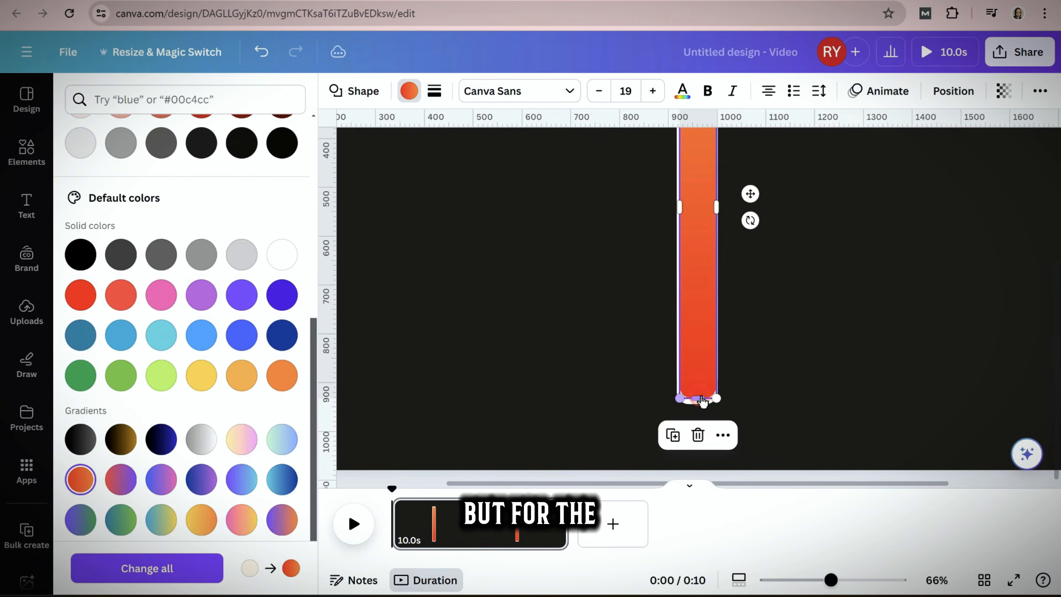
scroll(758, 289, "up", 2)
left_click_drag(717, 281, 684, 280)
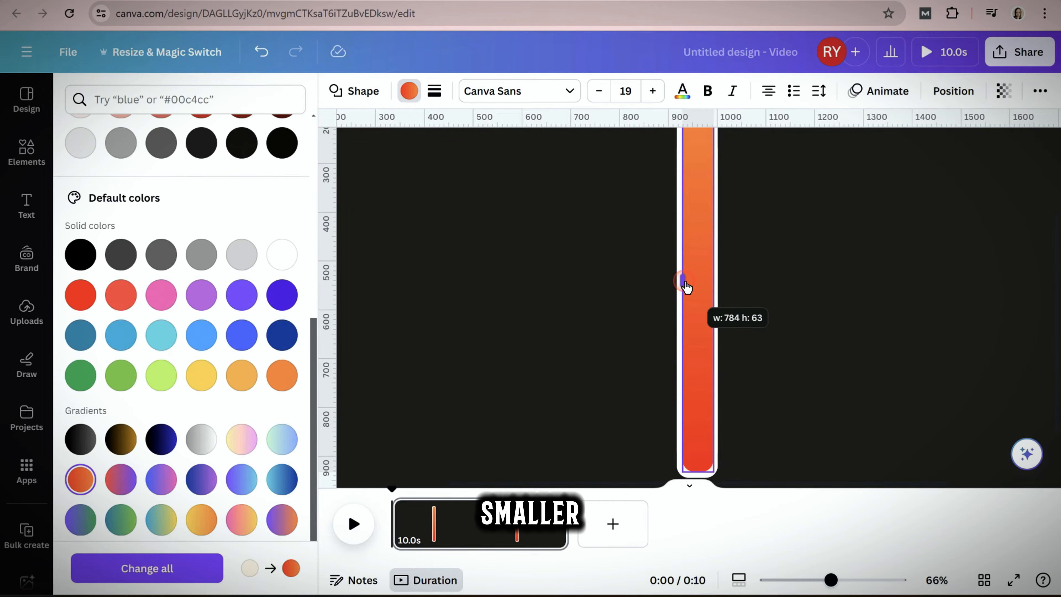
scroll(696, 301, "up", 3)
- Reduce the gradient bar's corner rounding to about 10
left_click(434, 91)
left_click(491, 244)
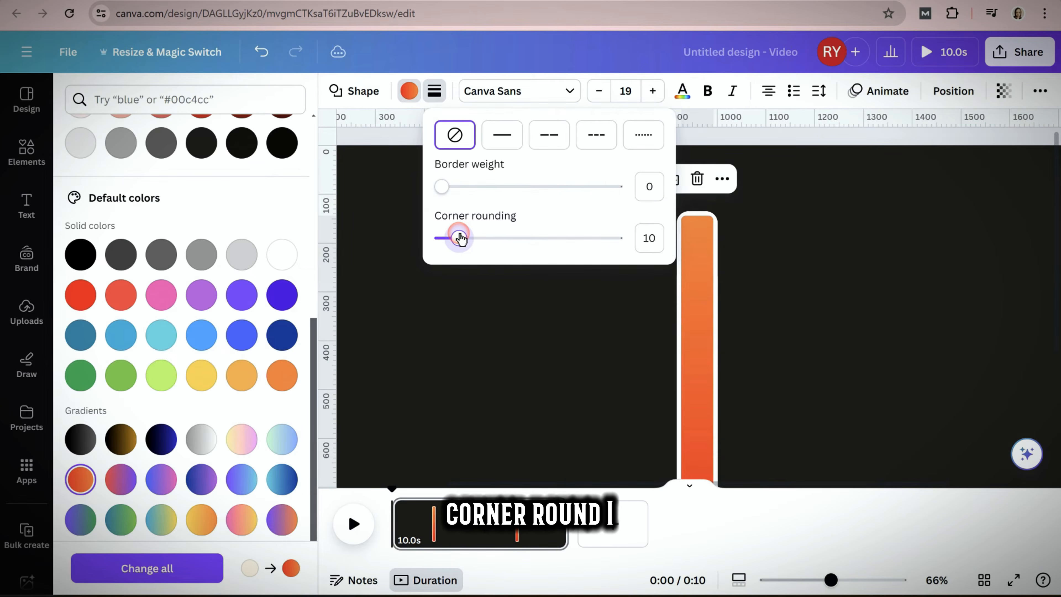
left_click_drag(459, 238, 461, 237)
left_click(780, 360)
- Select both overlapping bars together and shift them slightly down the page
scroll(798, 343, "up", 1)
left_click_drag(831, 580, 817, 580)
left_click(697, 193)
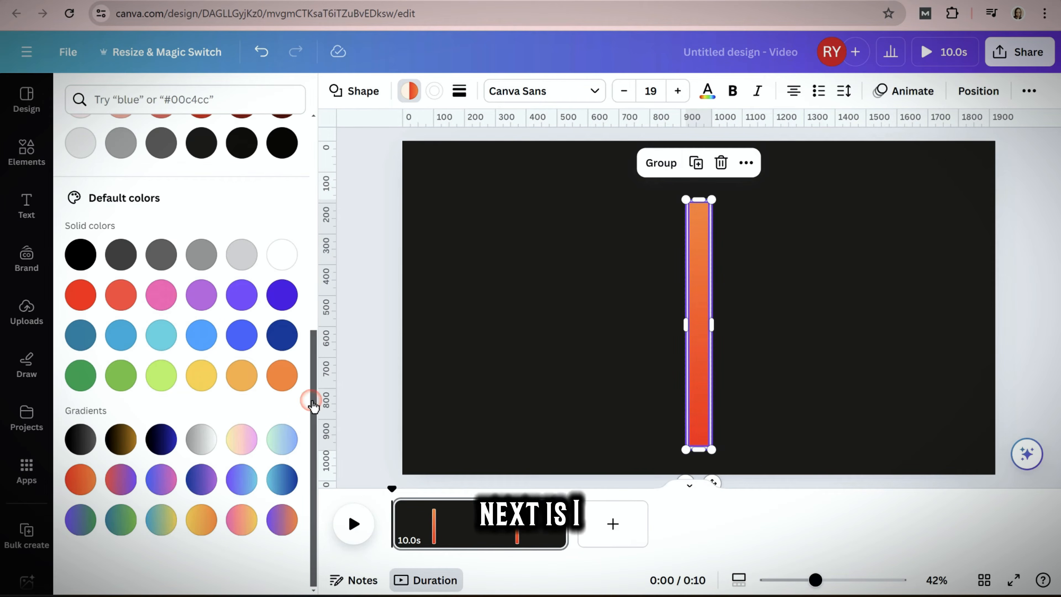
- Add a default heading text box across the middle of the page
left_click_drag(313, 404, 307, 147)
left_click(27, 207)
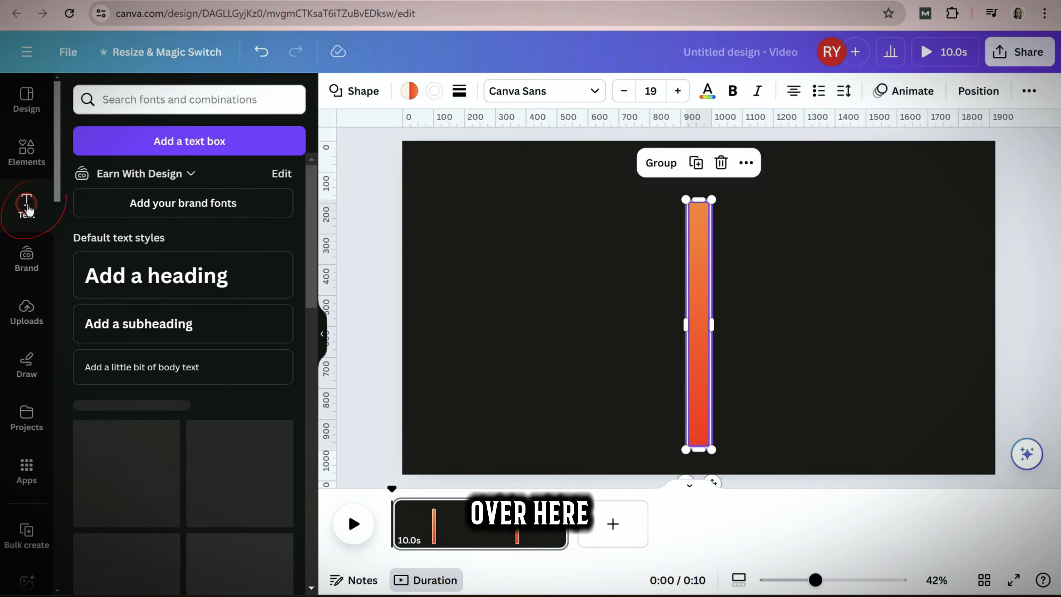
left_click_drag(213, 275, 662, 321)
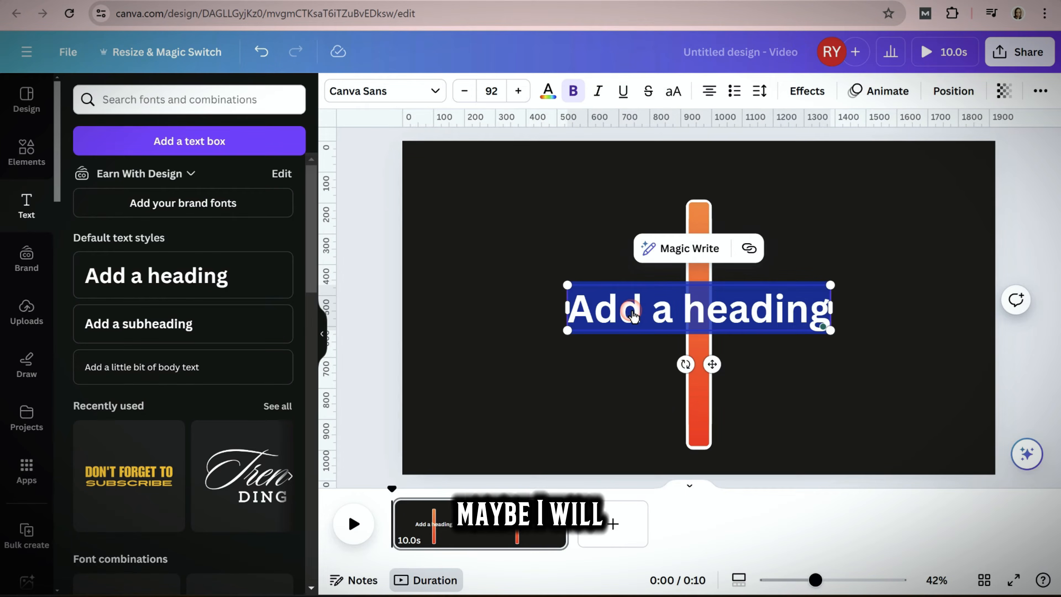
- Replace the heading text with "Which One?" and move it above the vertical gradient bar
key("BackSpace")
type("Which One?")
left_click_drag(711, 364, 712, 230)
- Set the "Which One?" heading's font to Gagalin, enlarge it to size 114 and centre it above the bar
left_click(364, 92)
scroll(253, 373, "down", 15)
scroll(253, 374, "down", 4)
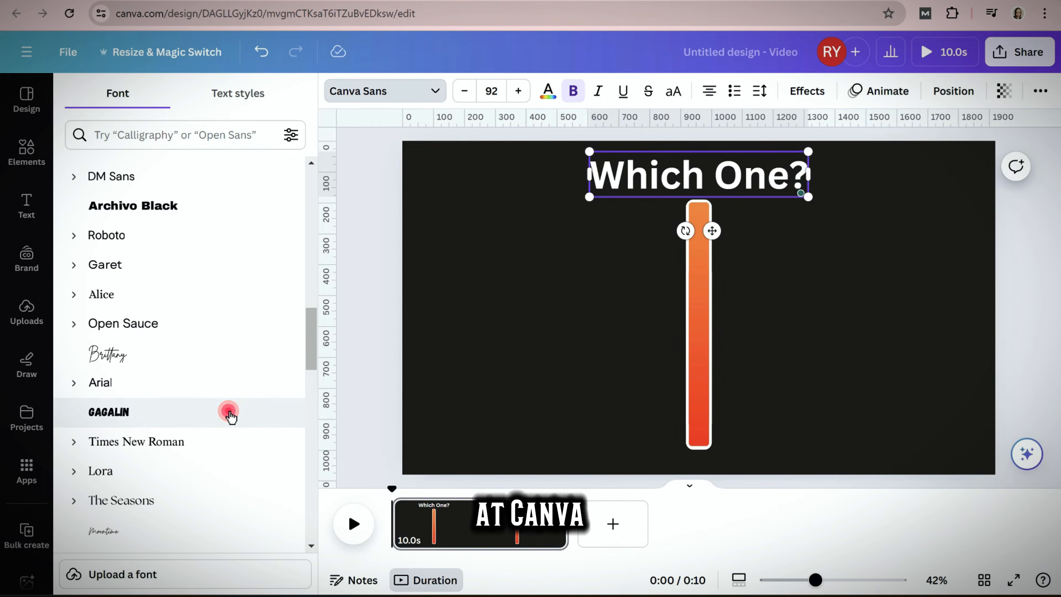
left_click_drag(605, 197, 576, 204)
left_click_drag(804, 211, 813, 211)
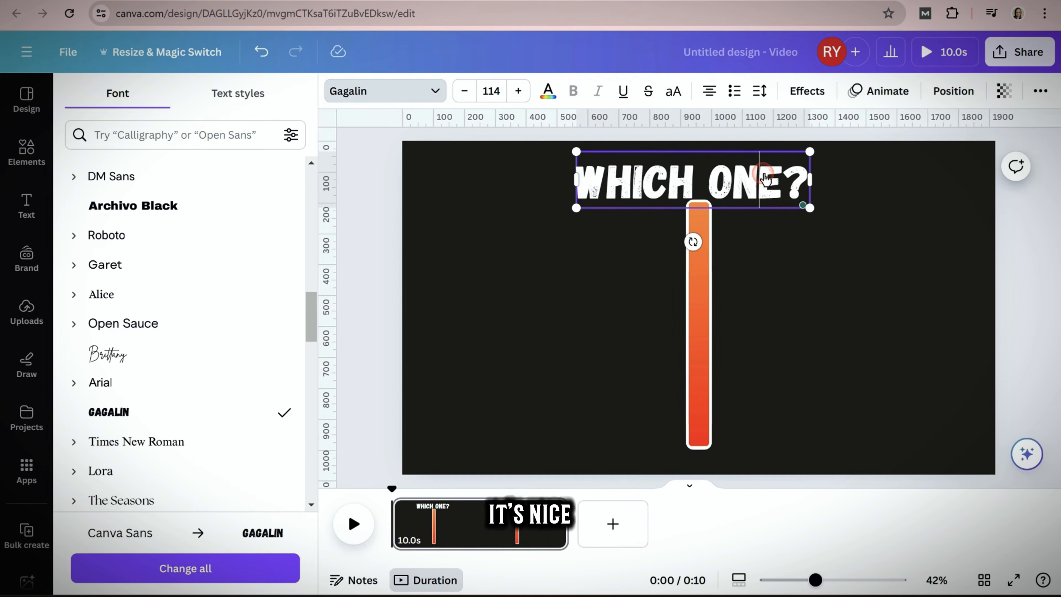
left_click(1013, 251)
left_click_drag(713, 173, 718, 165)
left_click(361, 208)
- Add a circle shape, shrink it and place it beside the start of the "Which One?" heading
left_click(27, 153)
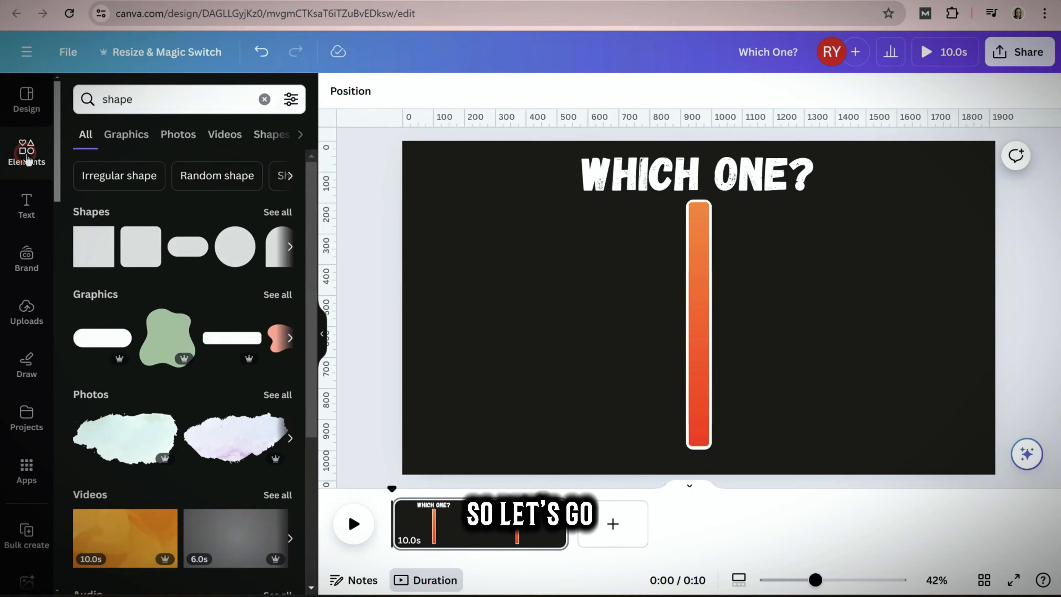
left_click(232, 259)
left_click_drag(686, 293, 517, 251)
left_click_drag(555, 303, 503, 231)
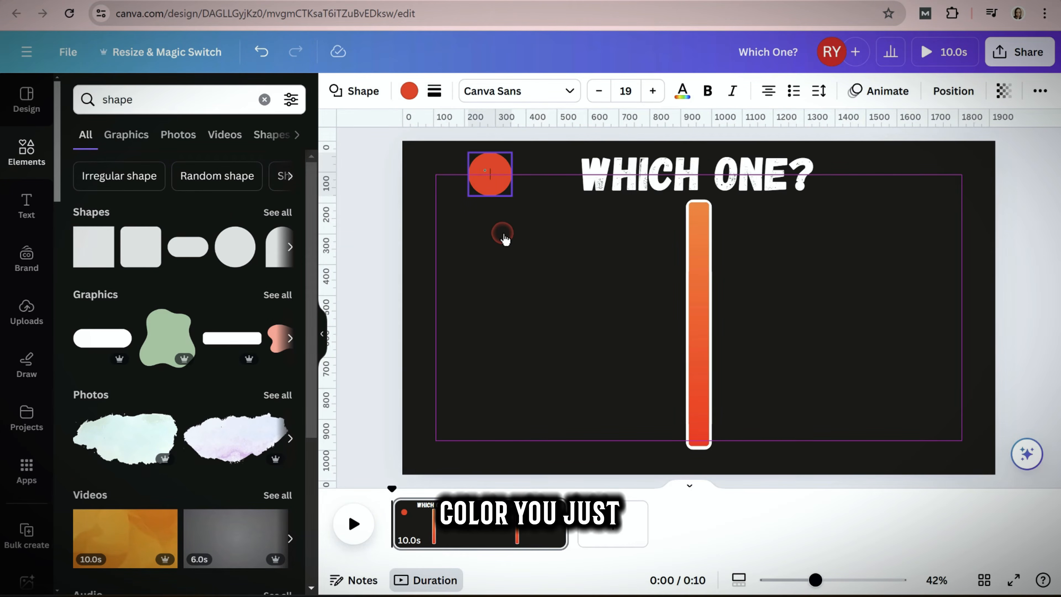
- Fill the circle with the red-to-orange gradient (#ff3131, #ff914d) and switch its style to radial from the centre
left_click(416, 100)
scroll(279, 433, "down", 5)
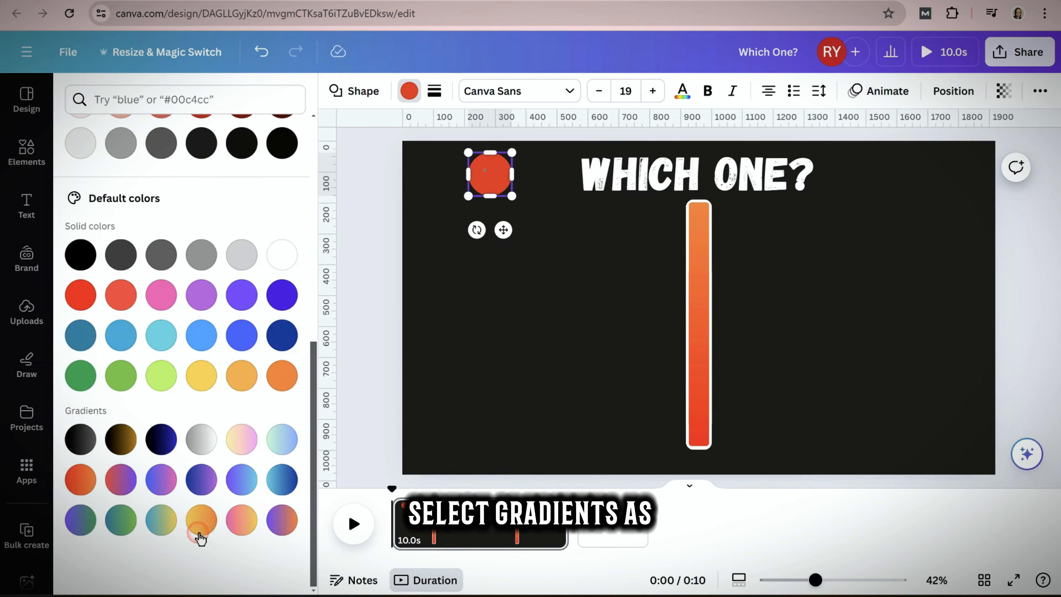
left_click(80, 480)
scroll(256, 295, "up", 5)
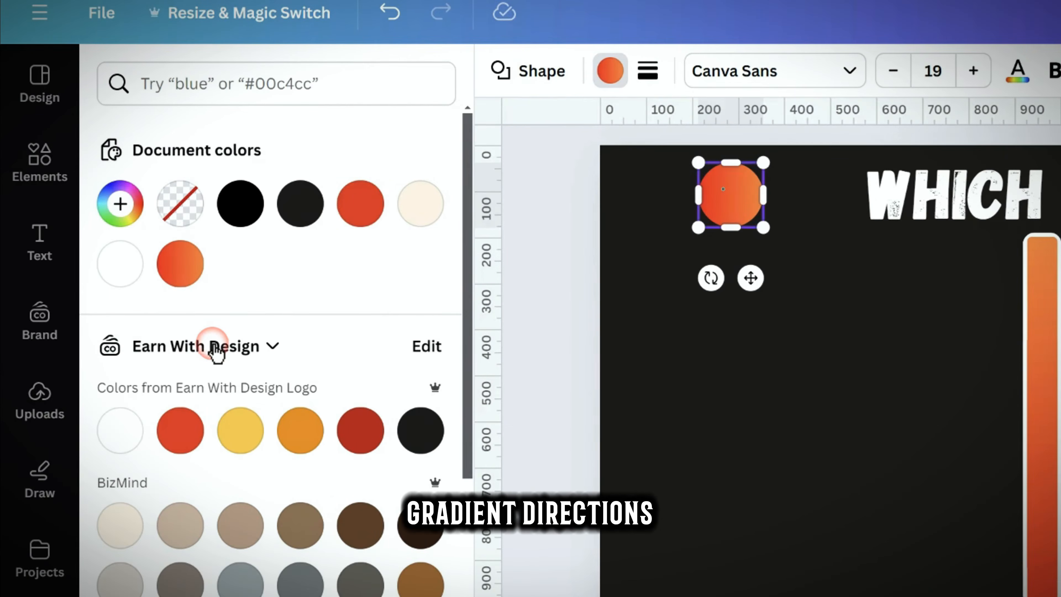
left_click(179, 264)
left_click(372, 142)
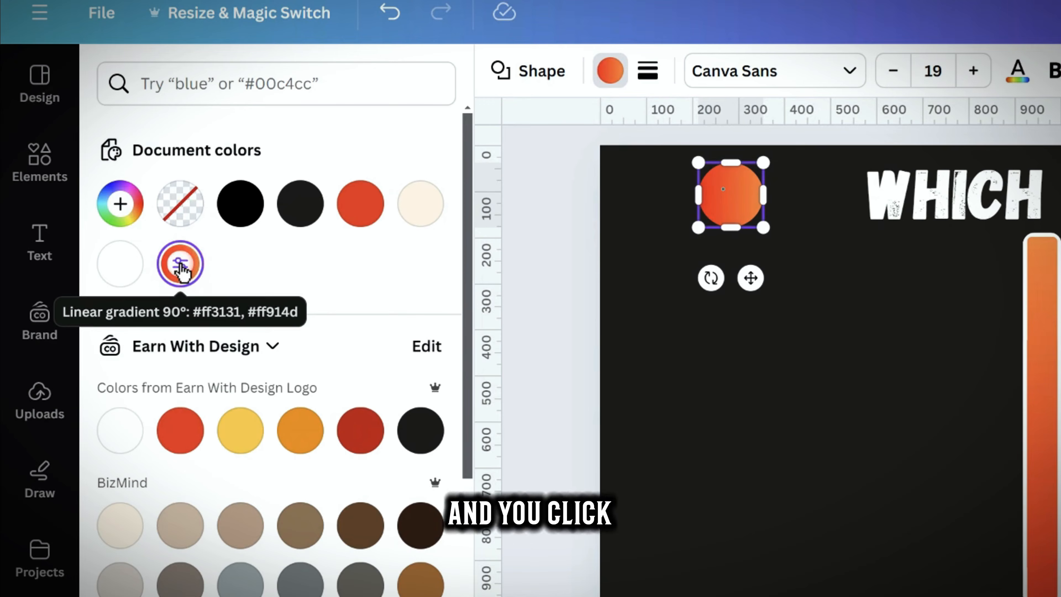
left_click(188, 267)
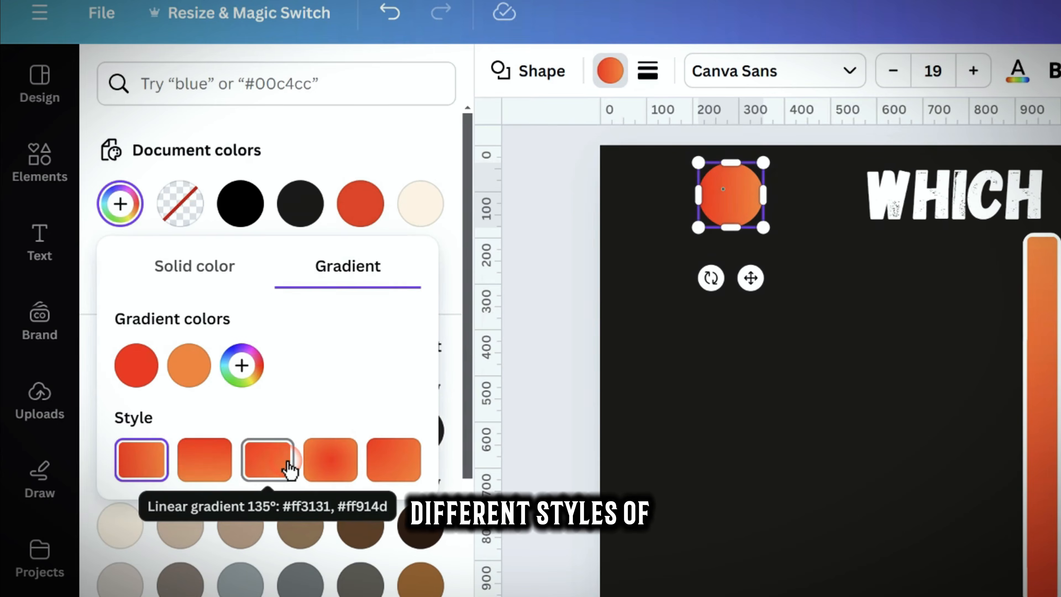
left_click(267, 459)
left_click(334, 459)
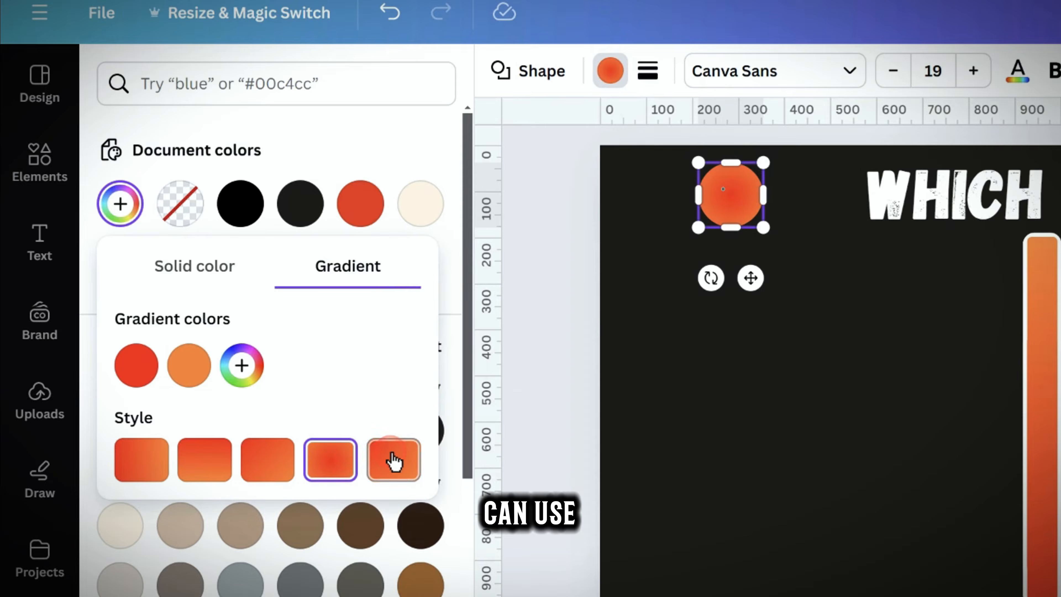
- Add a heading reading "1" in the Gagalin font and centre it on the gradient circle
left_click(40, 240)
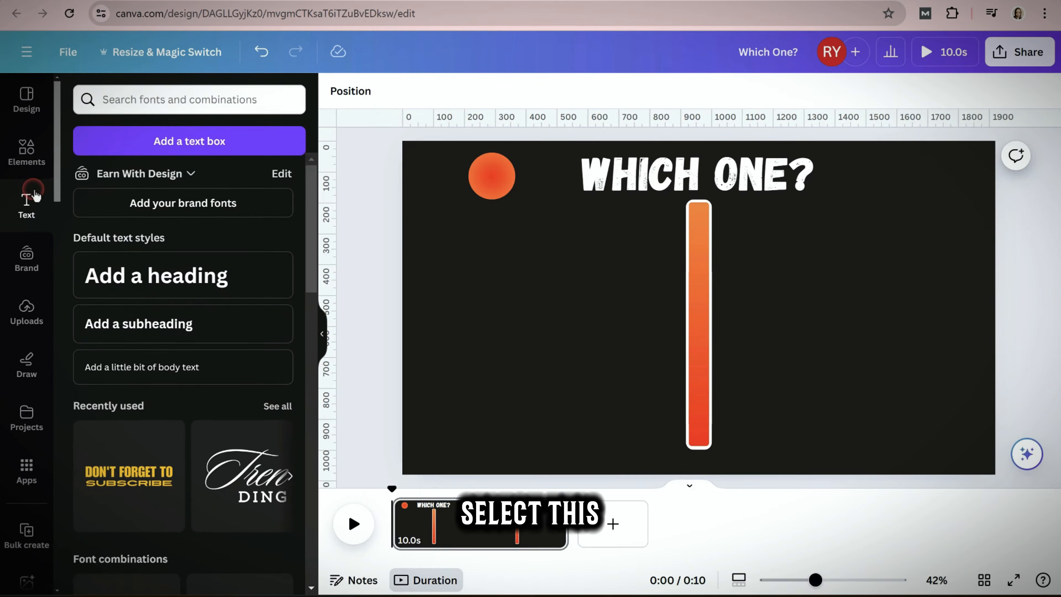
left_click(150, 275)
type("1")
left_click_drag(702, 364, 515, 241)
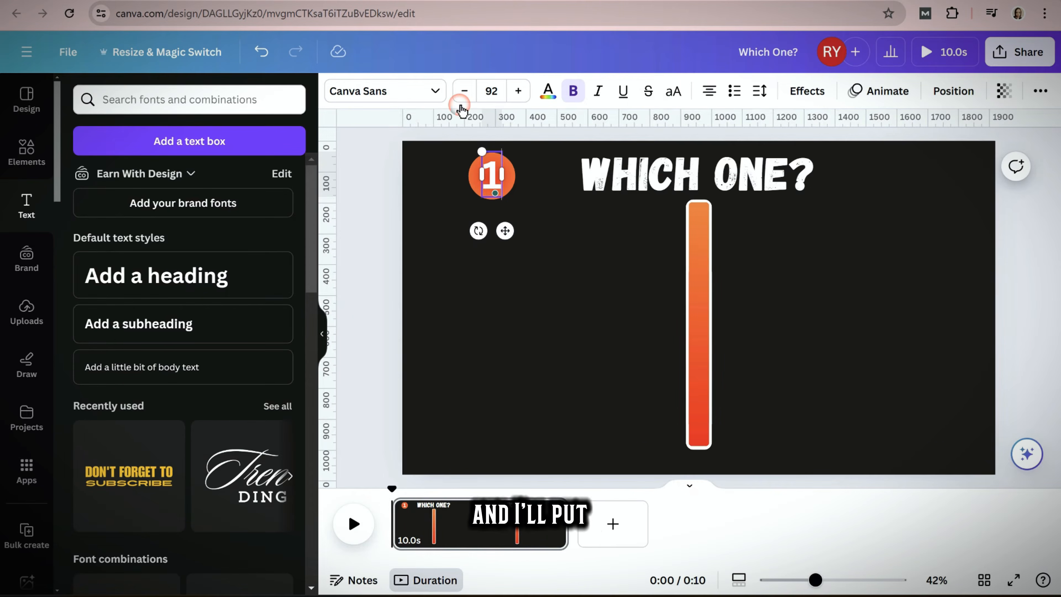
left_click(363, 92)
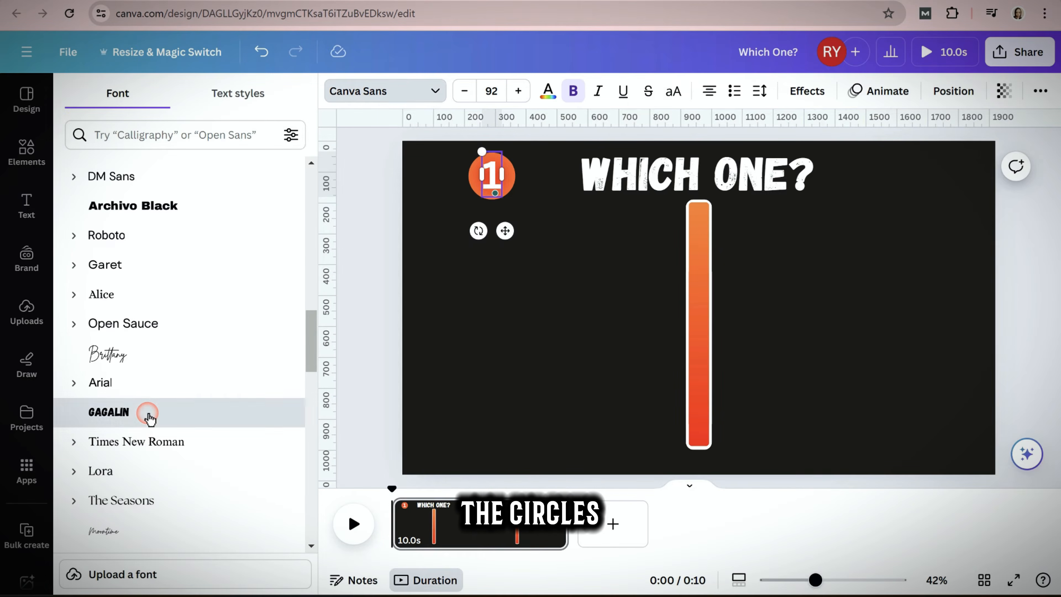
left_click(149, 413)
left_click(379, 216)
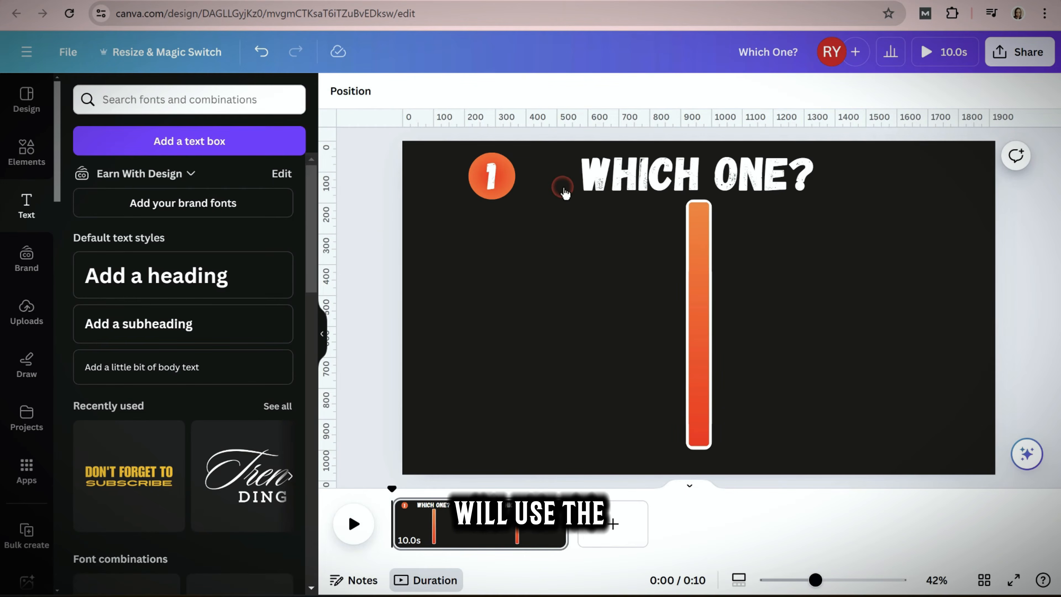
- Add a rounded square shape and enlarge it to about 735 by 715 px on the page's left half
left_click(157, 97)
type("shape")
key("Return")
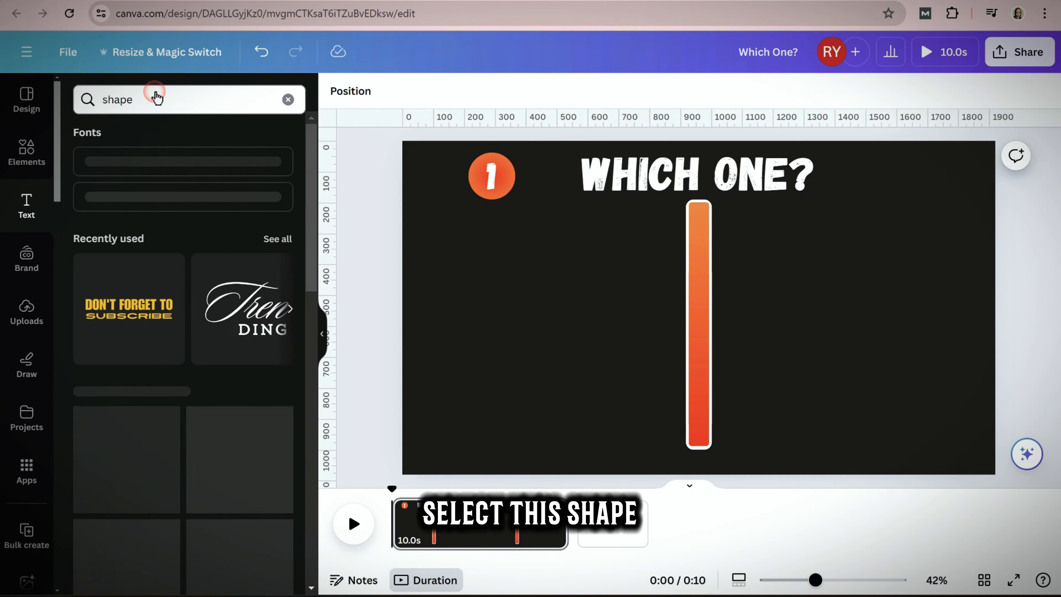
left_click(141, 258)
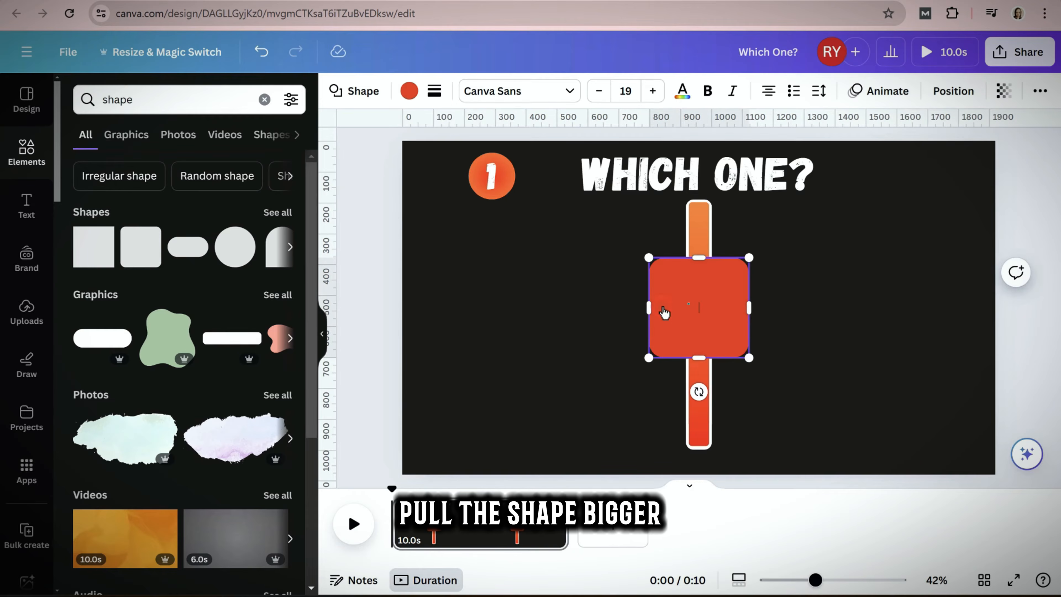
left_click_drag(662, 310, 486, 261)
left_click_drag(557, 325, 664, 445)
left_click(588, 346)
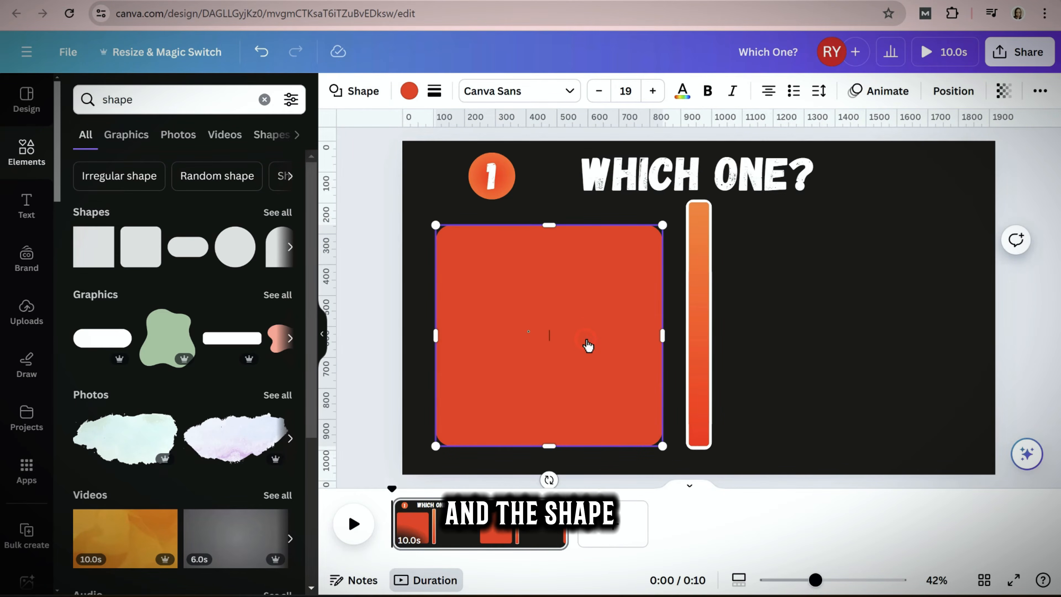
- Fill the large rounded square with white
left_click(411, 91)
left_click(79, 331)
left_click(360, 251)
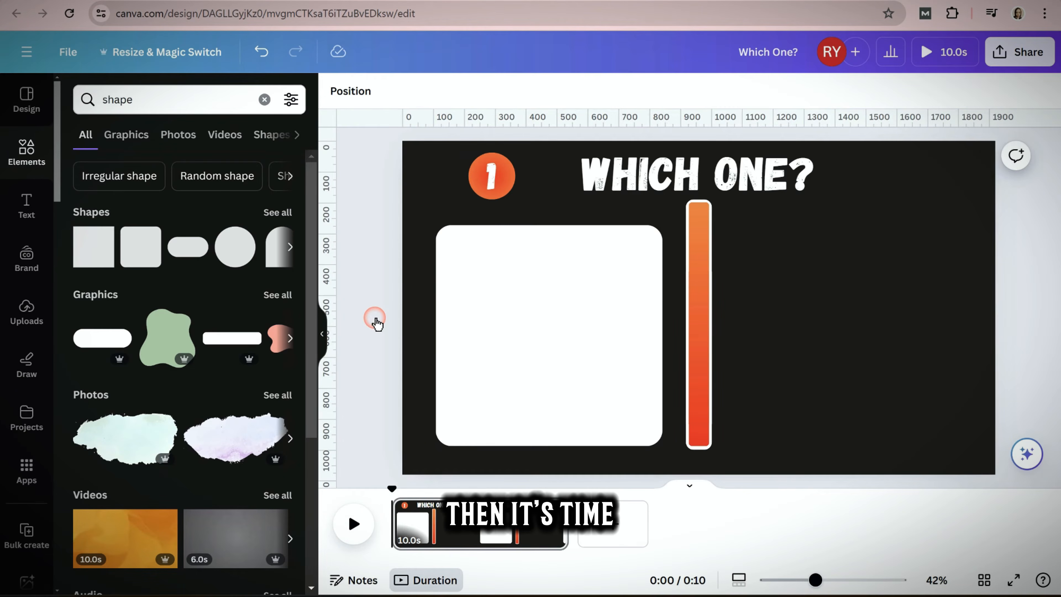
- Search the elements for "muffin" and show only the photo results
left_click(264, 100)
left_click(185, 101)
type("muffin")
key("Return")
key("Return")
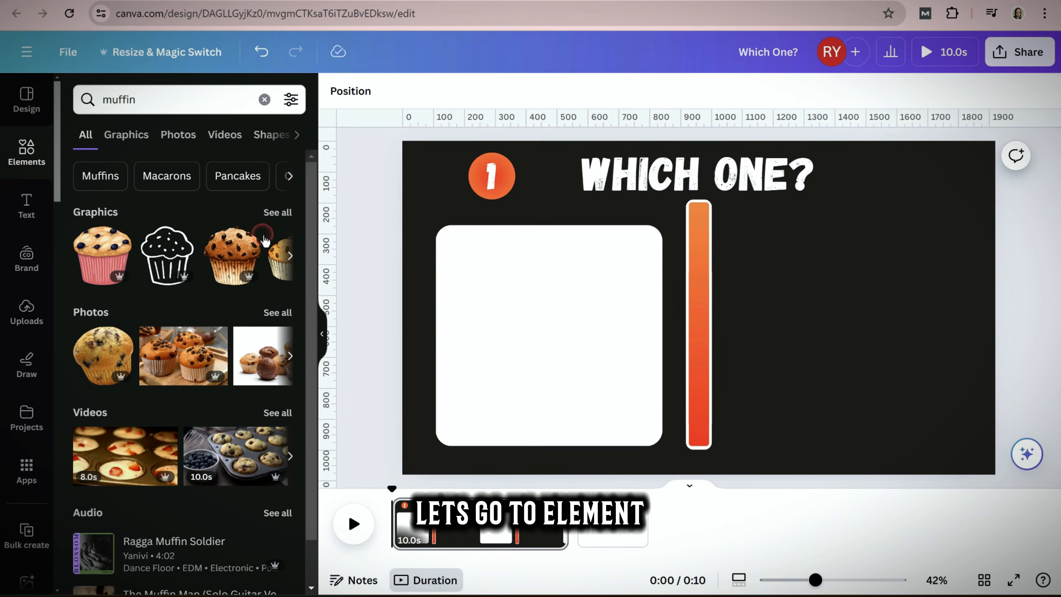
left_click(268, 328)
- Insert the close-up photo of chocolate-chunk muffins and place it over the white card
scroll(210, 426, "down", 2)
scroll(213, 349, "down", 1)
scroll(210, 349, "up", 3)
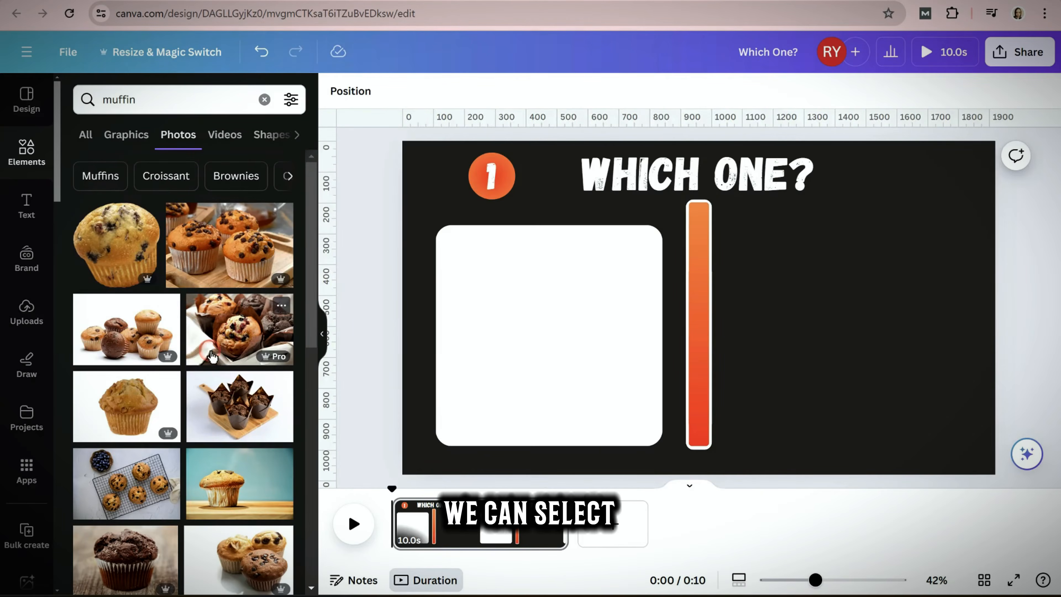
scroll(162, 391, "down", 16)
scroll(162, 392, "down", 5)
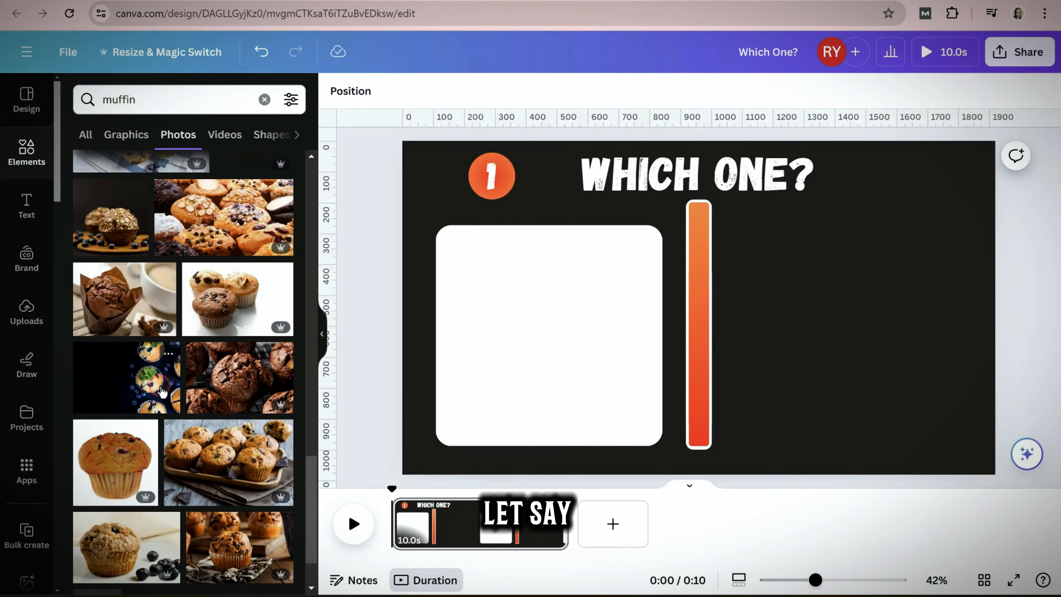
left_click(240, 311)
left_click_drag(889, 206, 704, 291)
left_click_drag(553, 353, 518, 287)
left_click(514, 285)
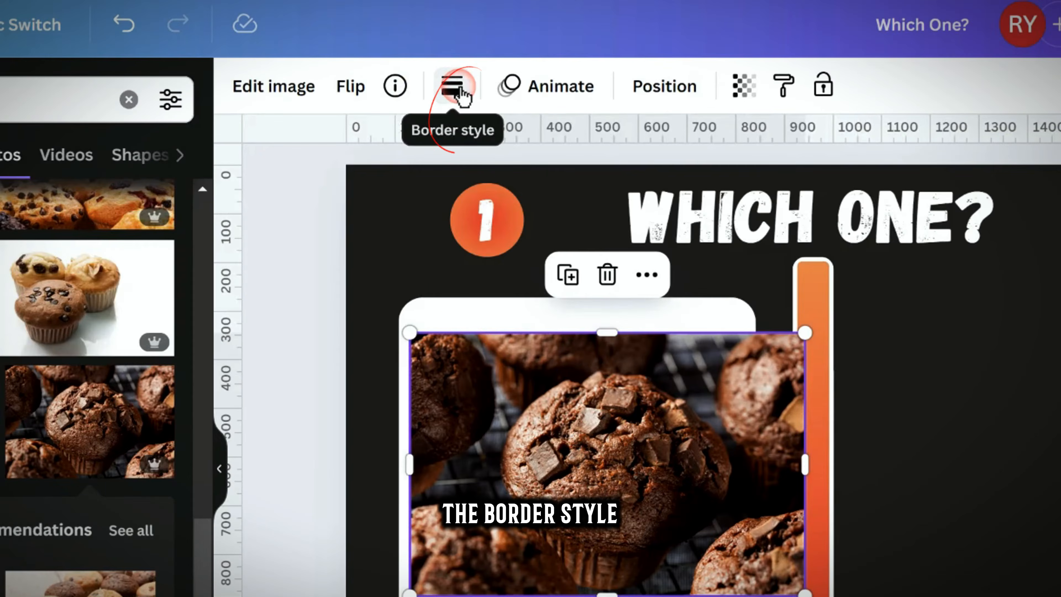
- Round the corners of the muffin photo and shift the photo slightly on the card
left_click(470, 91)
left_click_drag(477, 239, 532, 241)
left_click_drag(551, 326, 575, 321)
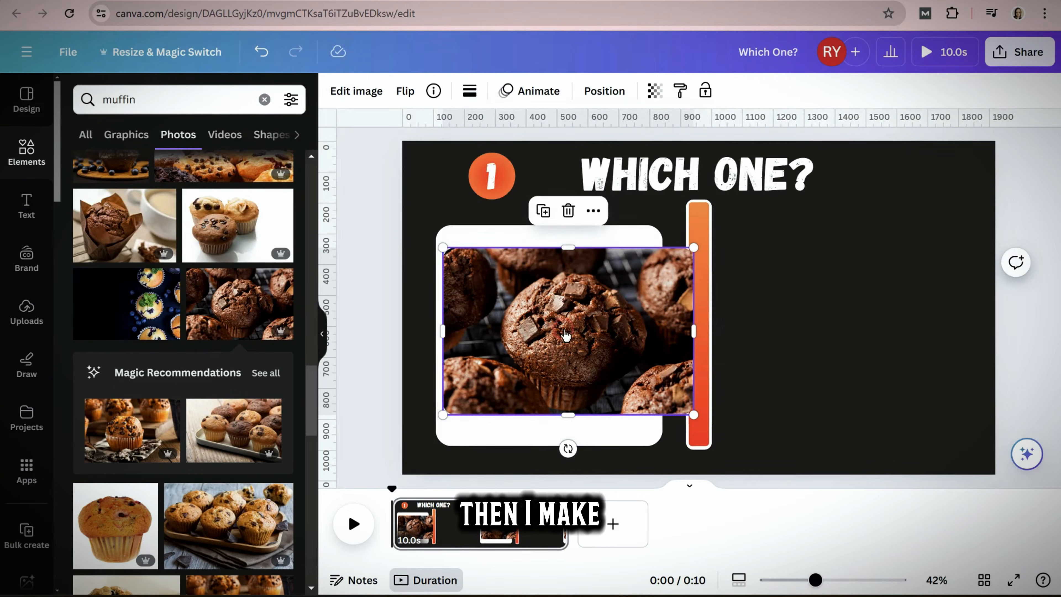
- Shrink the muffin photo to about 690 by 460 px and fit it into the white card's upper part
left_click_drag(693, 414, 656, 394)
left_click_drag(587, 321, 587, 310)
left_click(389, 310)
left_click(580, 331)
left_click(598, 418)
left_click(383, 311)
- Duplicate the white card and align the copy on the other side of the gradient bar
left_click(547, 414)
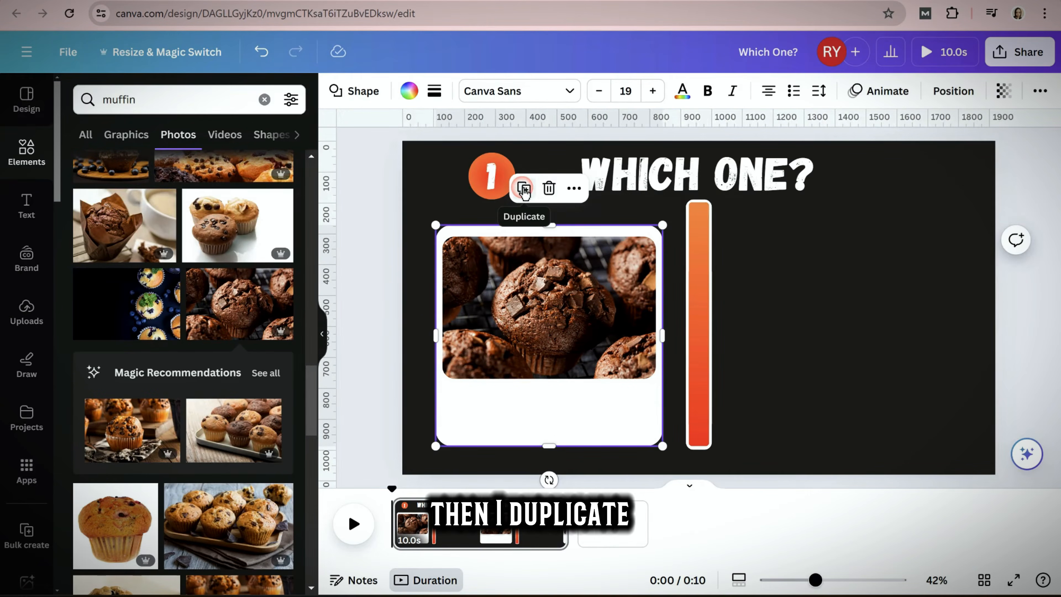
left_click(521, 187)
left_click_drag(588, 315, 875, 405)
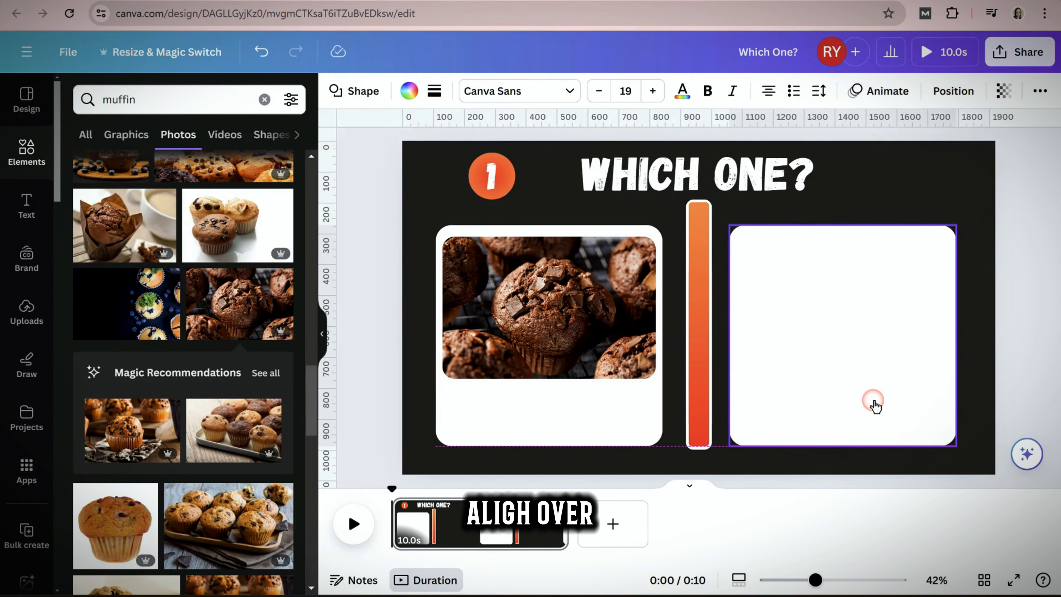
- Search the photos for "pizza", insert the sliced pepperoni pizza and place it on the empty white card at about 585 by 390 px
triple_click(213, 99)
type("pizza")
key("Return")
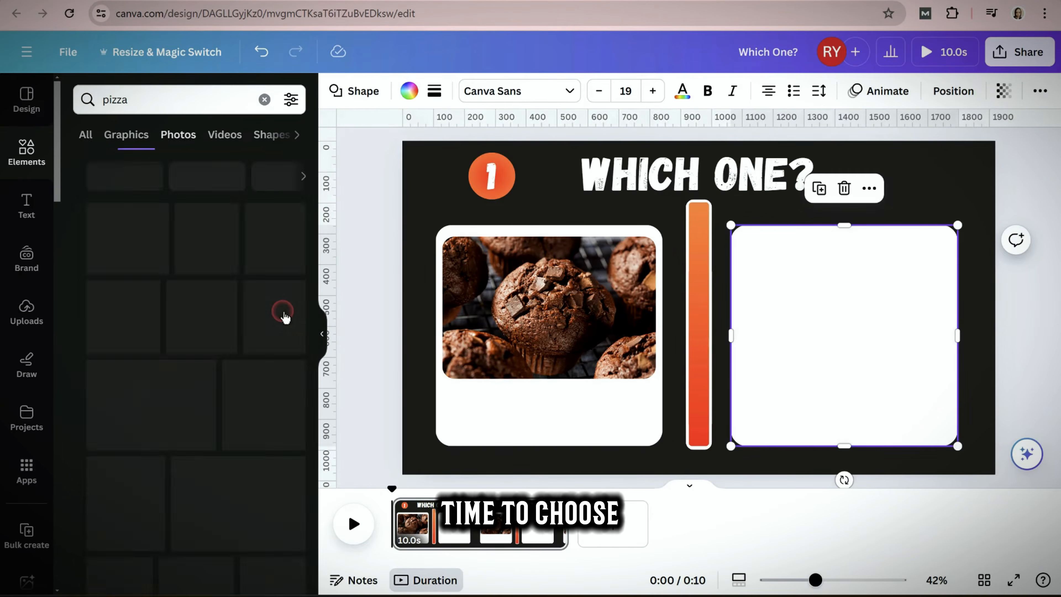
scroll(169, 434, "down", 5)
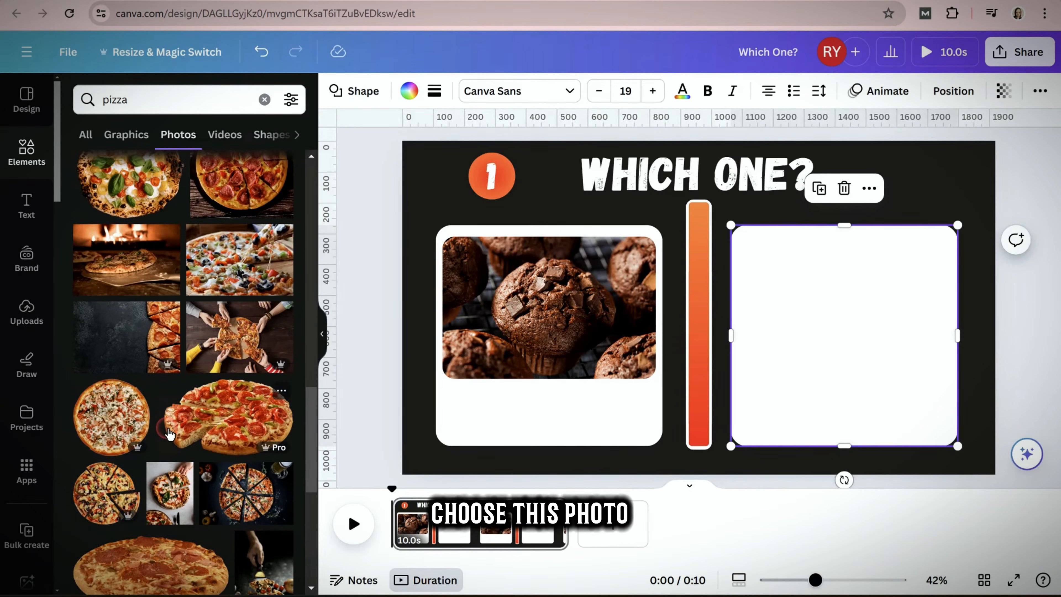
left_click(227, 443)
left_click_drag(741, 301, 755, 327)
left_click_drag(522, 204, 783, 318)
left_click_drag(810, 387, 828, 301)
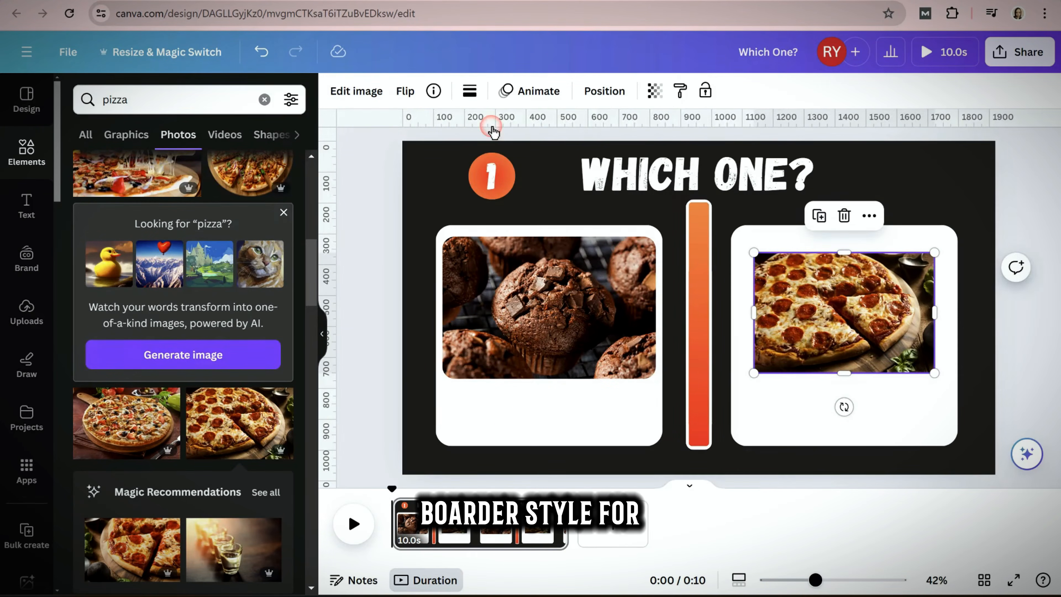
- Set the pizza photo's corner rounding to about 36
left_click(470, 91)
left_click_drag(467, 235, 540, 242)
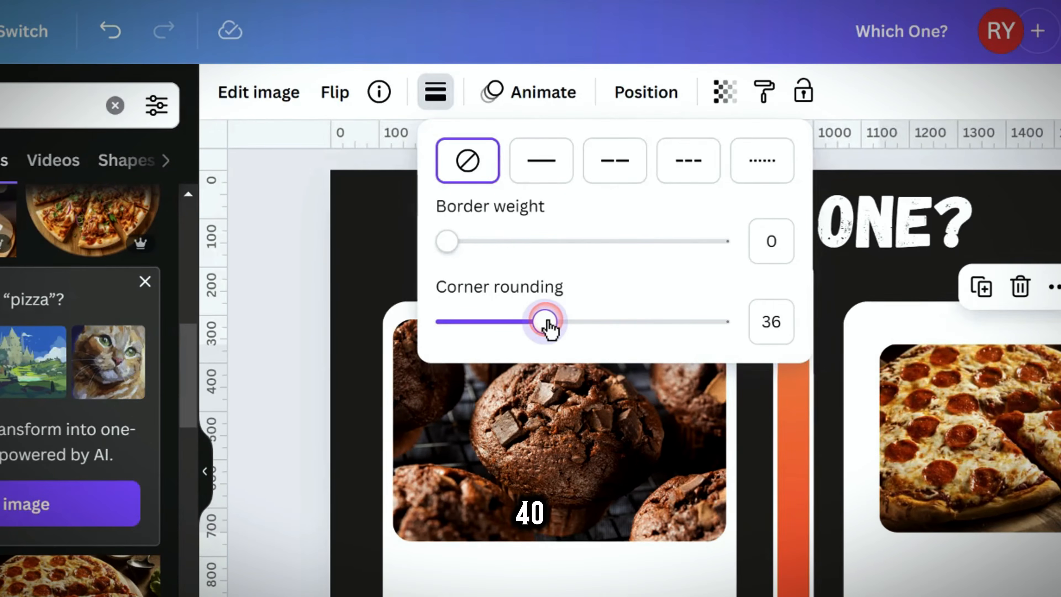
left_click(954, 376)
- Enlarge the pizza photo to about 695 by 460 px and fit it into its card level with the muffin photo
left_click_drag(749, 248, 742, 244)
left_click_drag(937, 243, 953, 233)
left_click_drag(915, 289, 911, 304)
left_click_drag(739, 243, 735, 240)
left_click_drag(799, 280, 803, 278)
left_click(1025, 371)
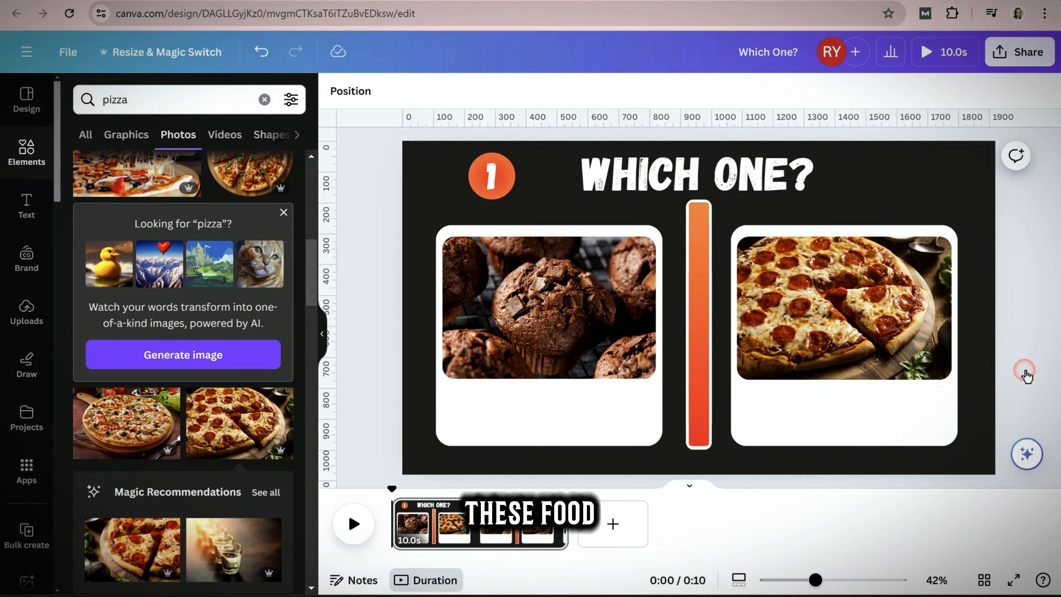
- Duplicate the "Which One?" heading, move the copy below the muffin photo and shrink it to font size 99.7
left_click(646, 188)
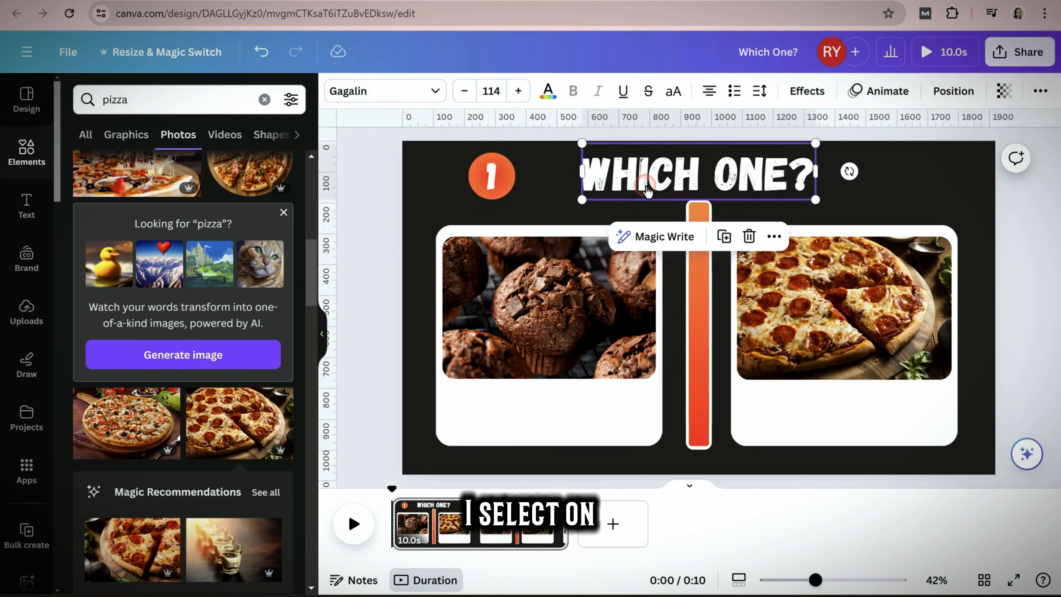
left_click(725, 237)
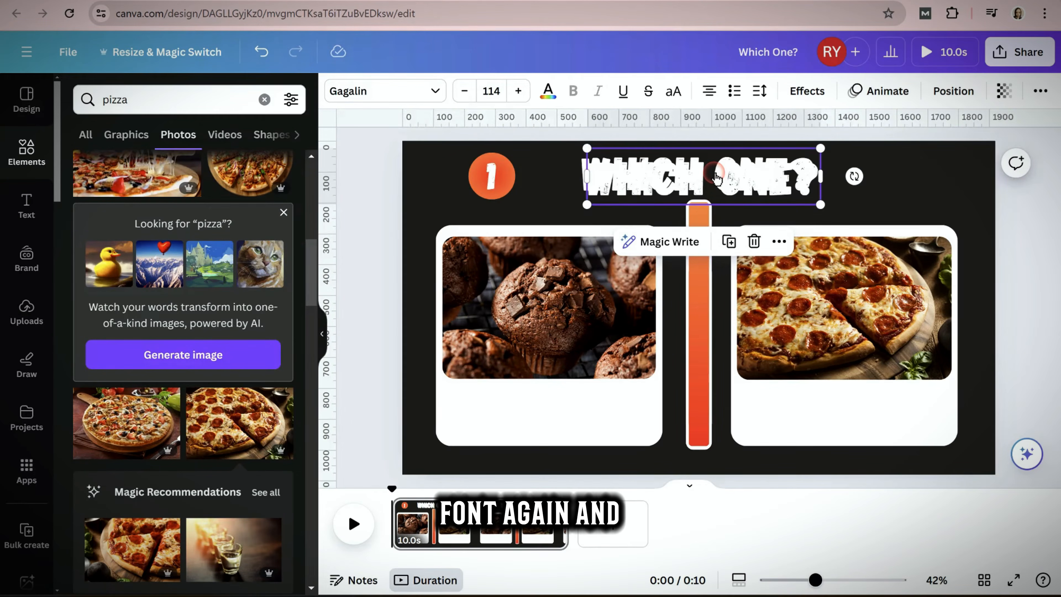
left_click_drag(725, 178, 585, 408)
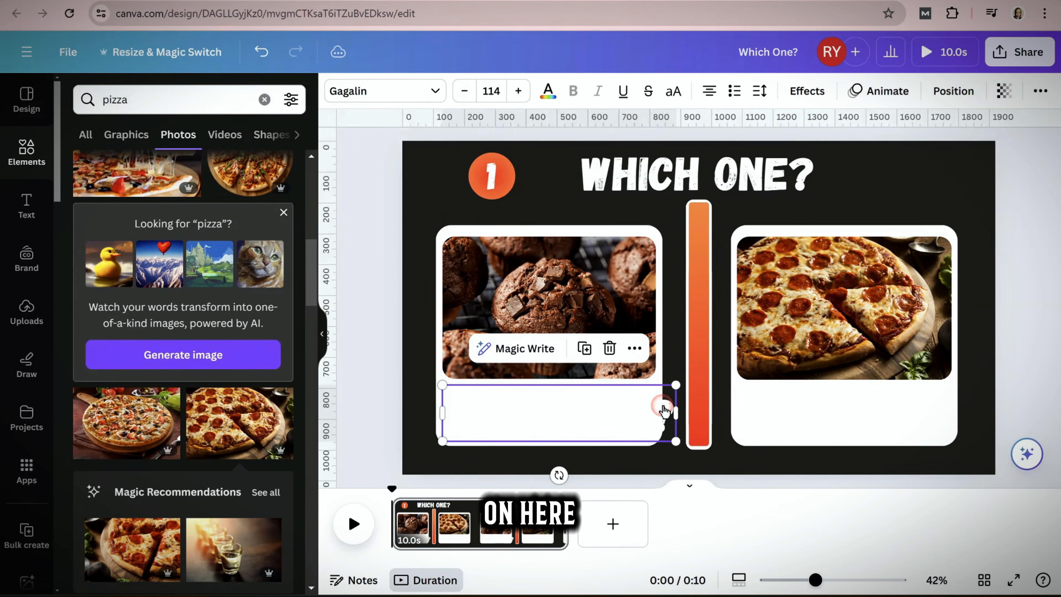
left_click_drag(681, 393, 652, 386)
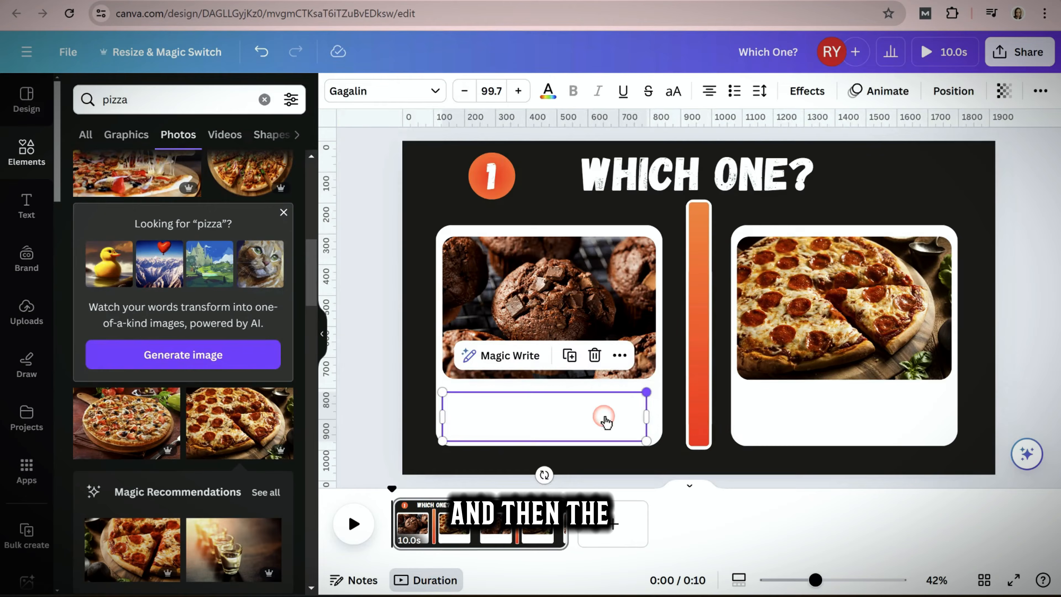
- Recolor the heading copy below the muffin photo near-black, change its text to "400 Calories" and fit its text box to the card
left_click(545, 97)
left_click(281, 292)
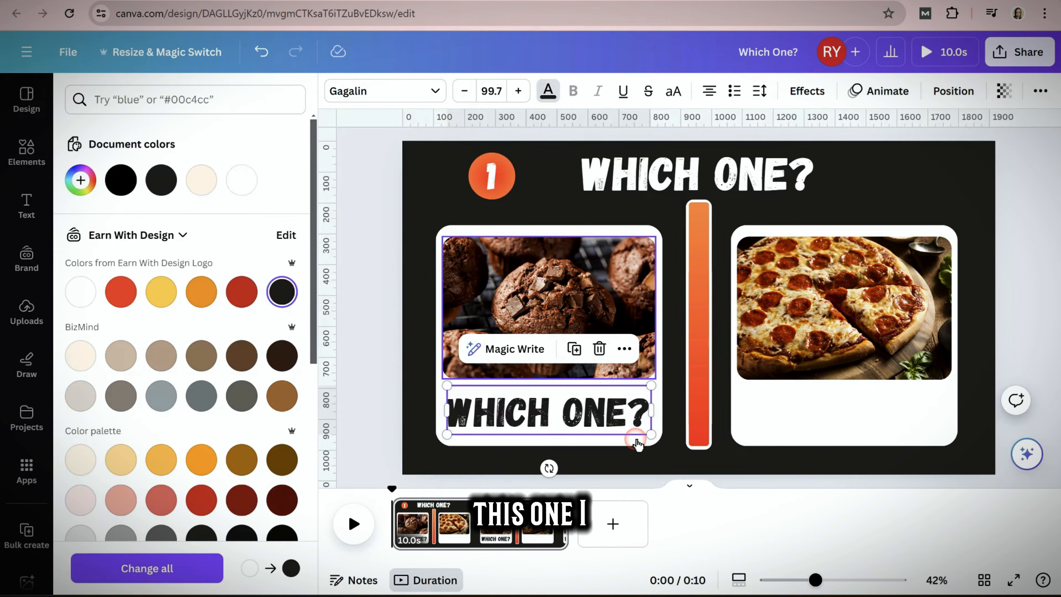
left_click(599, 422)
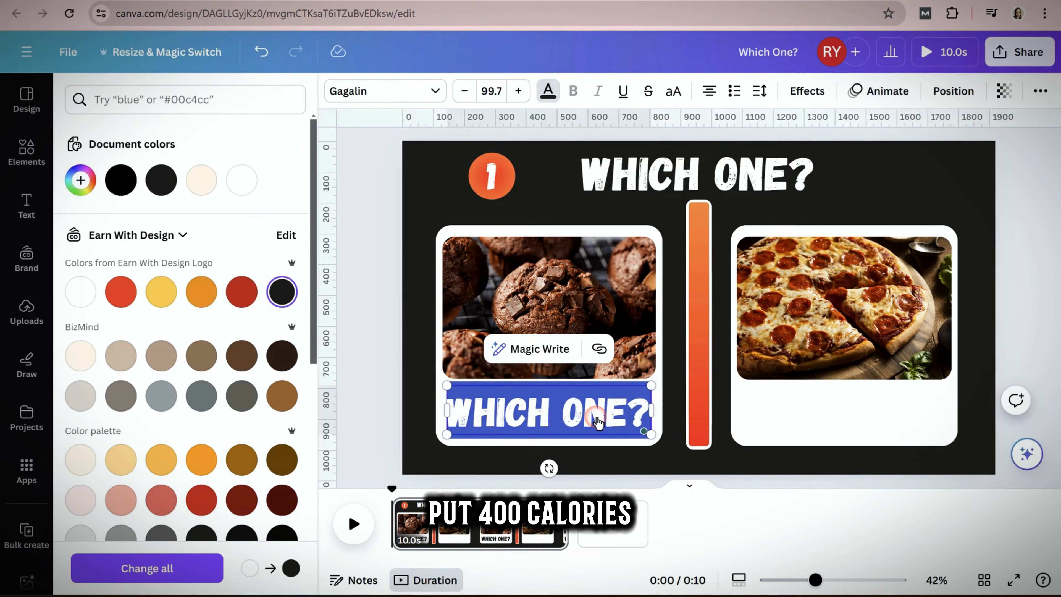
type("400 C")
left_click_drag(666, 436, 697, 436)
left_click_drag(698, 434, 667, 430)
left_click_drag(564, 463, 561, 465)
left_click(420, 426)
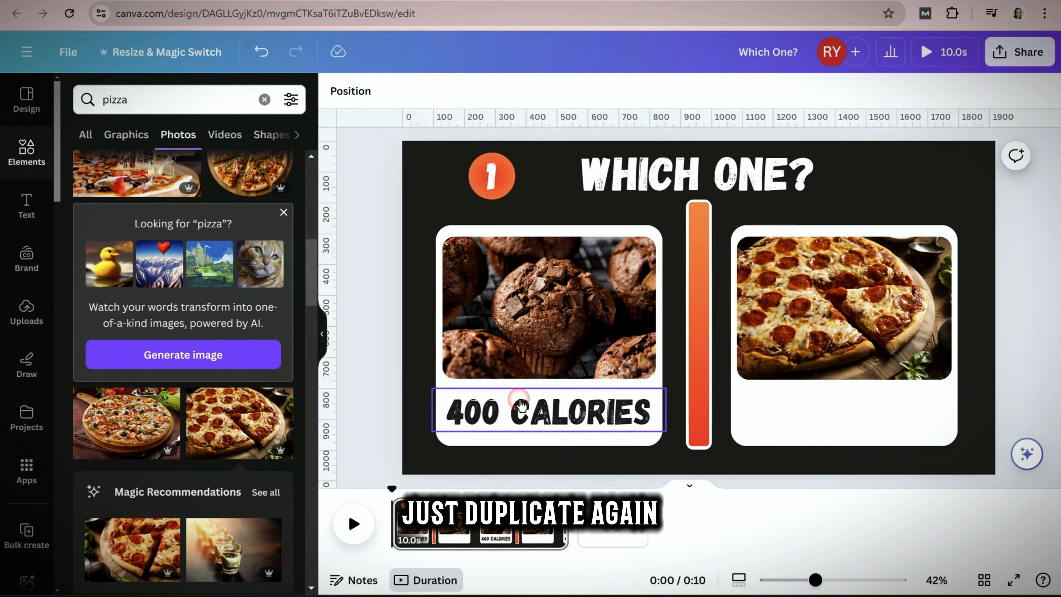
- Duplicate the calories caption below the pizza photo as "200 Calories" and nudge the "Which One?" heading slightly to the right
left_click(520, 408)
key("ctrl+d")
left_click_drag(557, 419, 848, 417)
left_click(1030, 346)
left_click_drag(764, 180, 774, 181)
left_click(1021, 379)
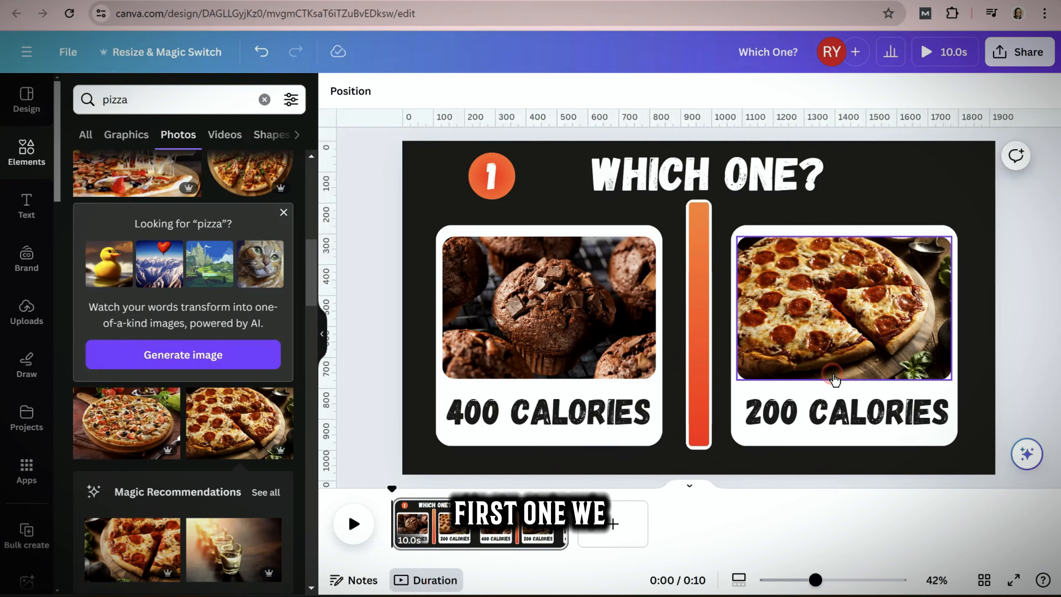
- Apply the Baseline animation to the orange gradient bar on enter, with the rightward direction and the slowest speed
left_click(698, 299)
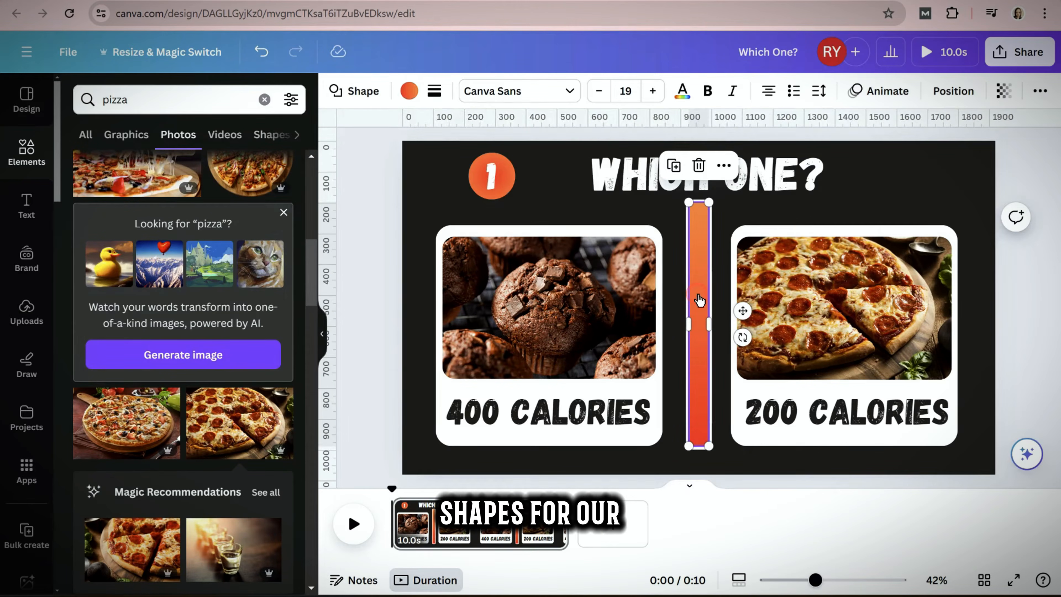
left_click(879, 90)
scroll(237, 327, "down", 5)
left_click(250, 368)
scroll(150, 460, "down", 2)
left_click(150, 502)
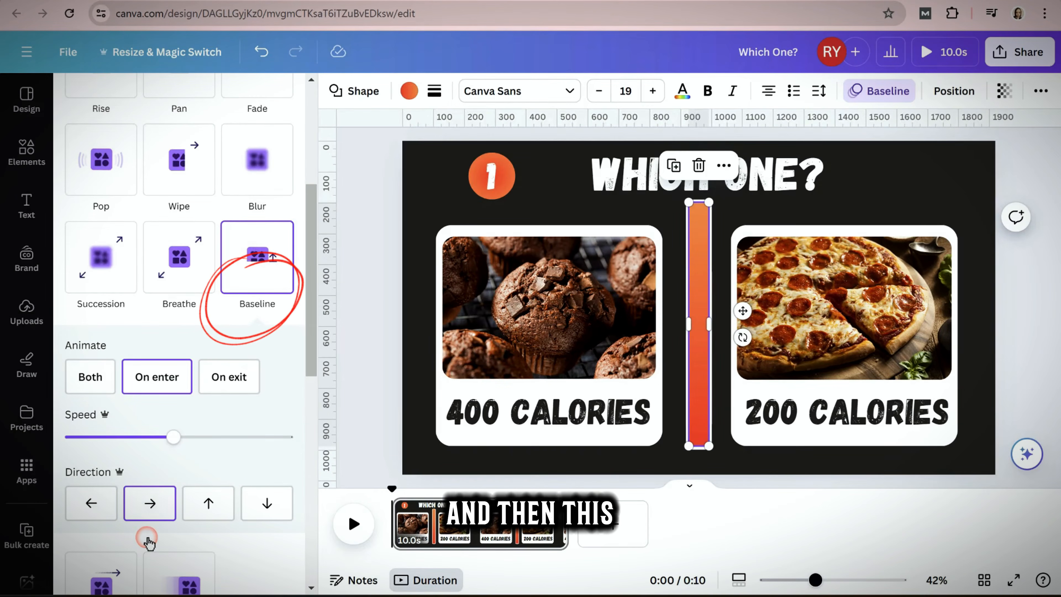
left_click_drag(173, 436, 67, 437)
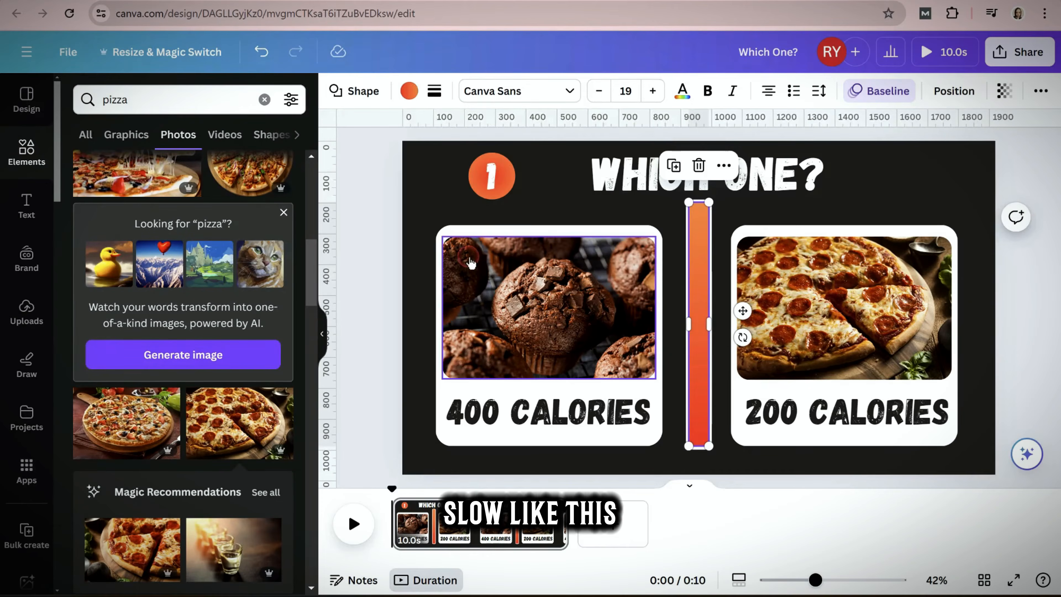
- Apply the Pop animation on enter to the number 1 and its orange circle together
left_click(493, 176)
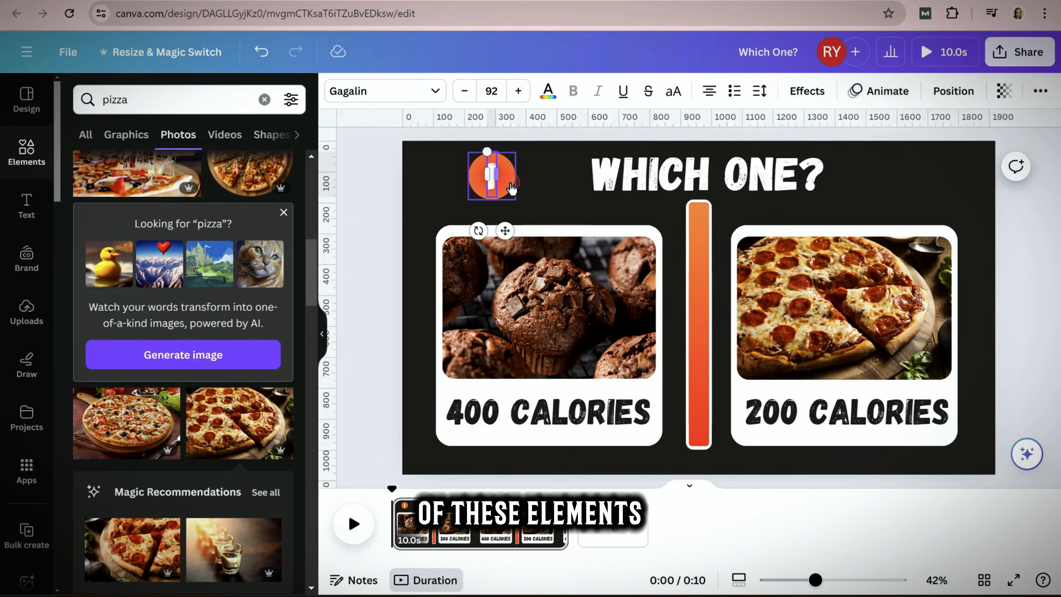
left_click(506, 184, "shift")
left_click(849, 95)
scroll(199, 414, "down", 2)
left_click(100, 355)
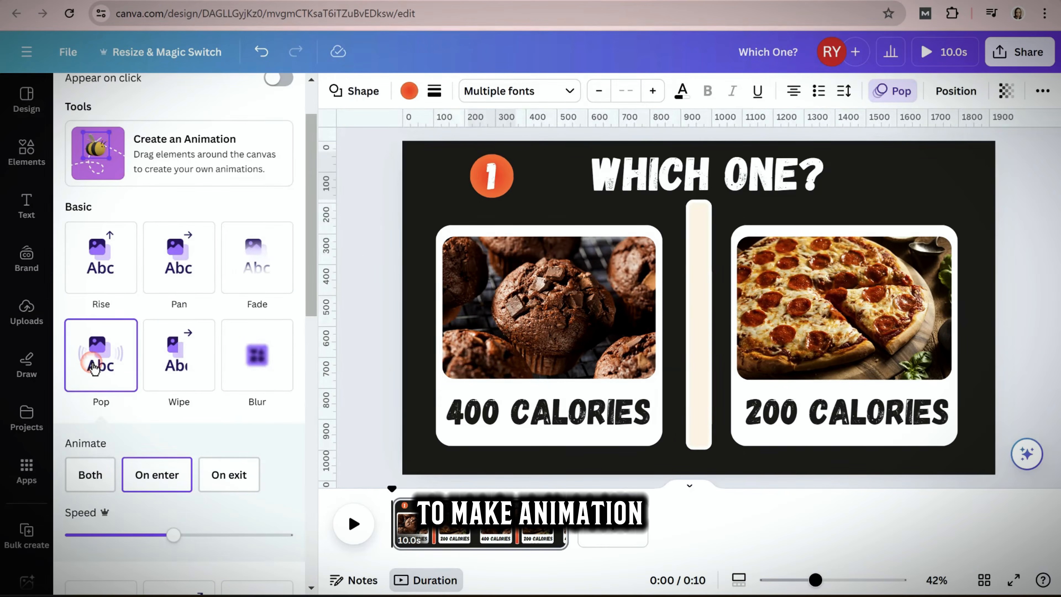
- Apply the Ascend writing animation to the "Which One?" heading, on enter and by word
left_click(684, 173)
scroll(221, 458, "down", 10)
scroll(220, 464, "up", 4)
left_click(179, 234)
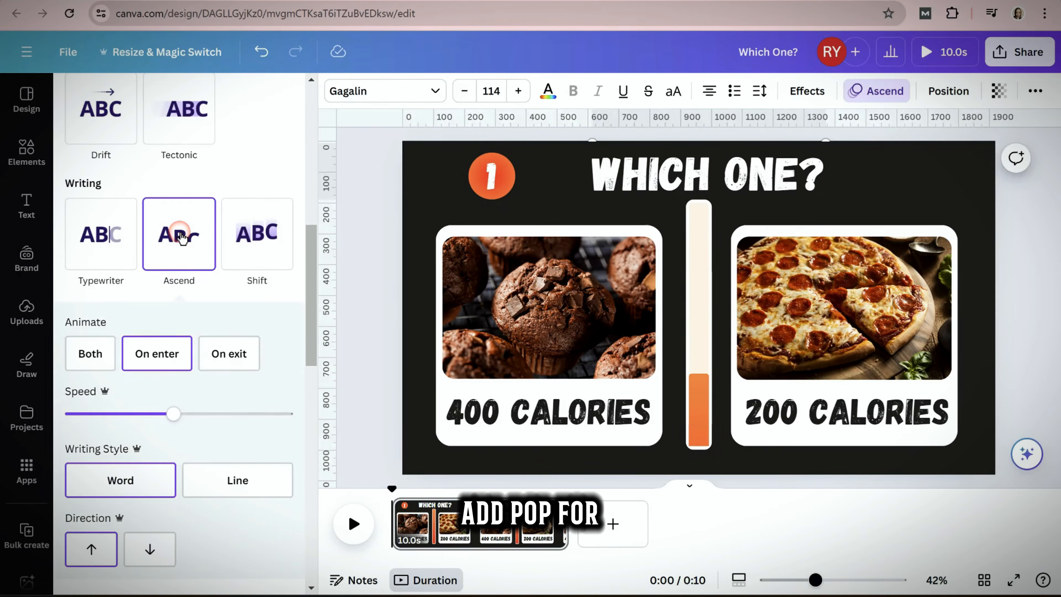
- Add an entrance animation to both calorie captions and apply the Blur animation on enter to the two white cards
left_click(570, 412)
left_click(818, 419, "shift")
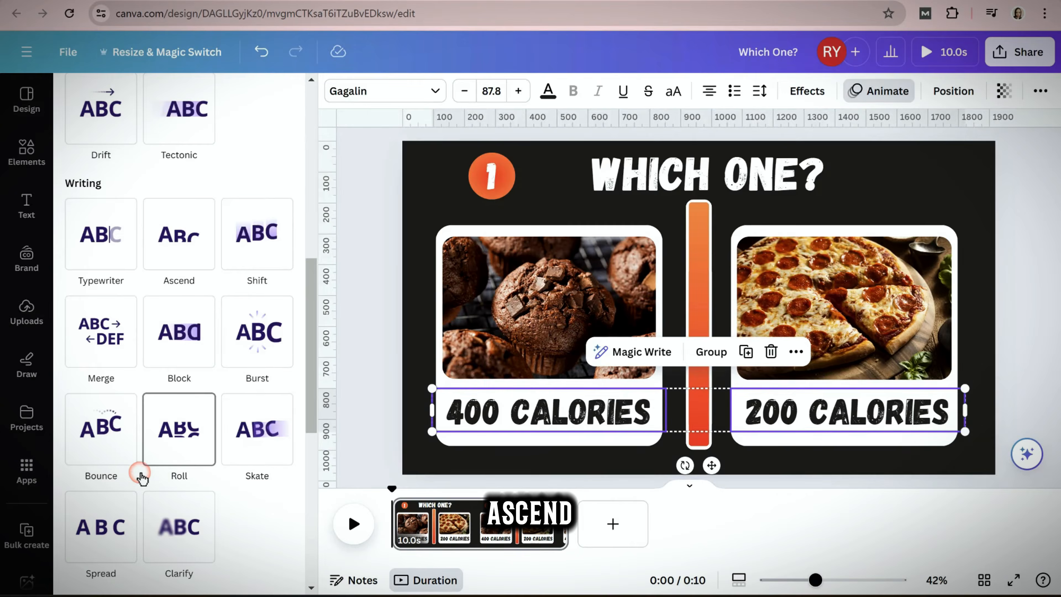
scroll(254, 476, "down", 2)
scroll(255, 477, "up", 6)
scroll(255, 480, "down", 15)
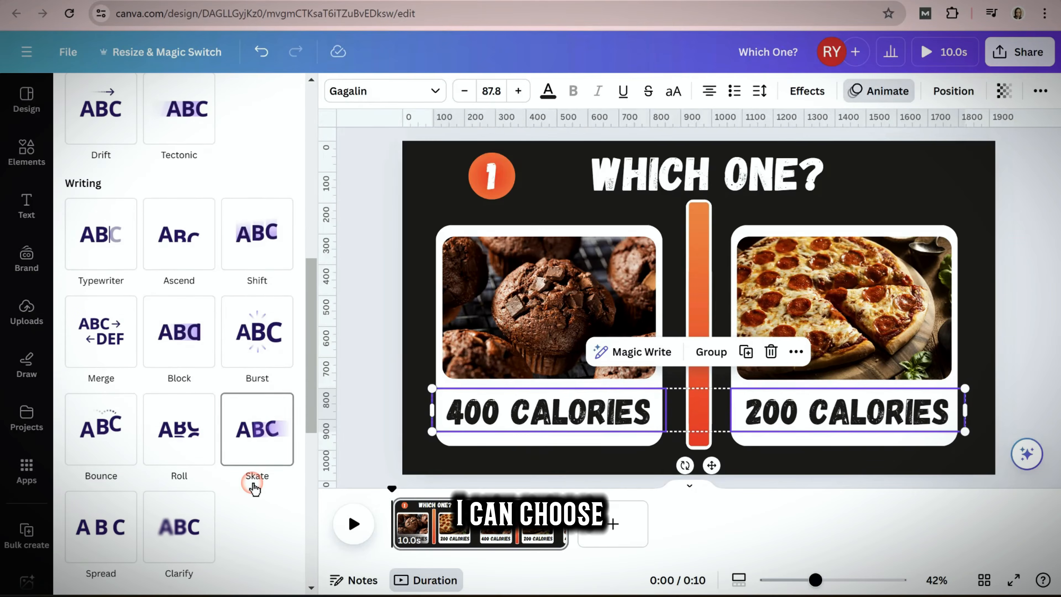
left_click(97, 374)
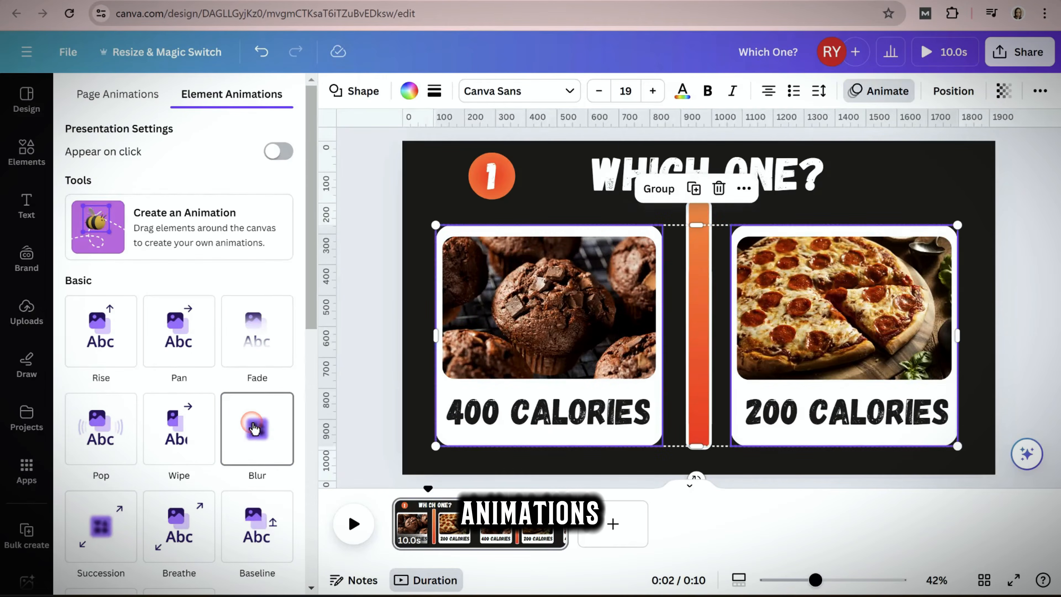
left_click(269, 420)
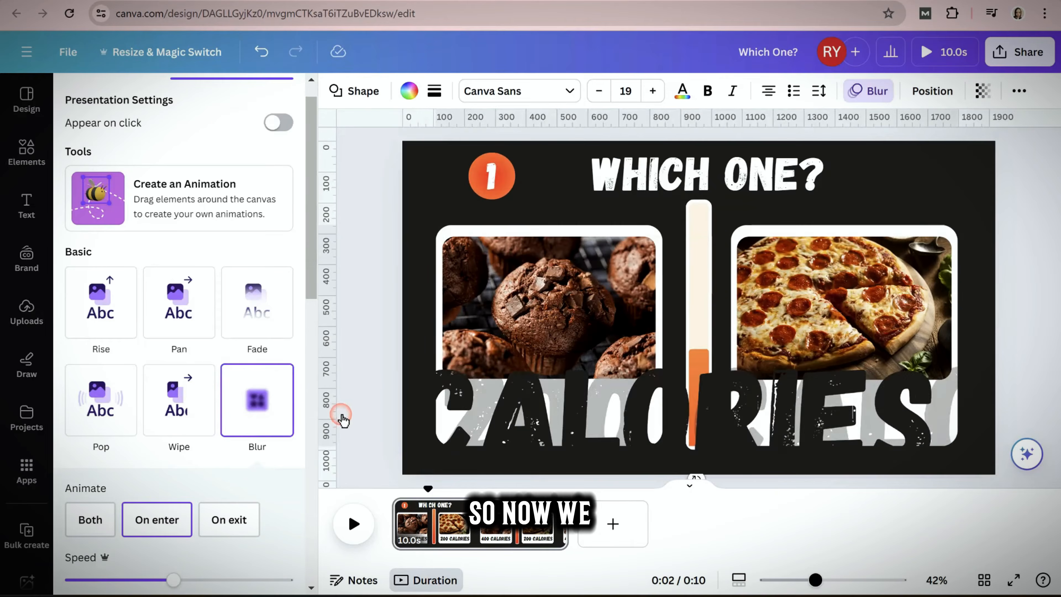
left_click(365, 403)
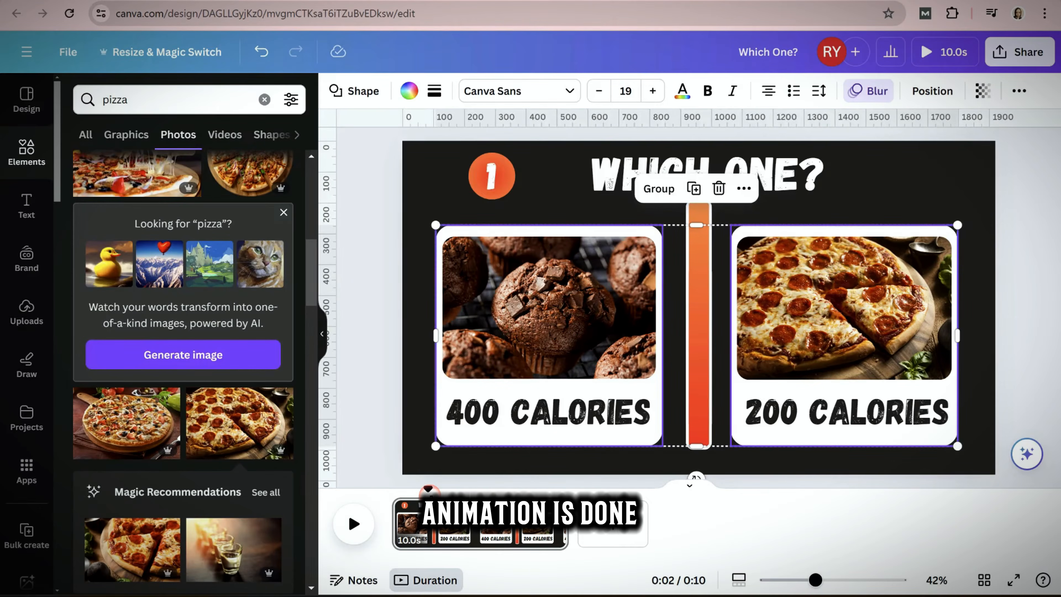
- Search the elements for "comic style background" and show all the matching videos
left_click(265, 99)
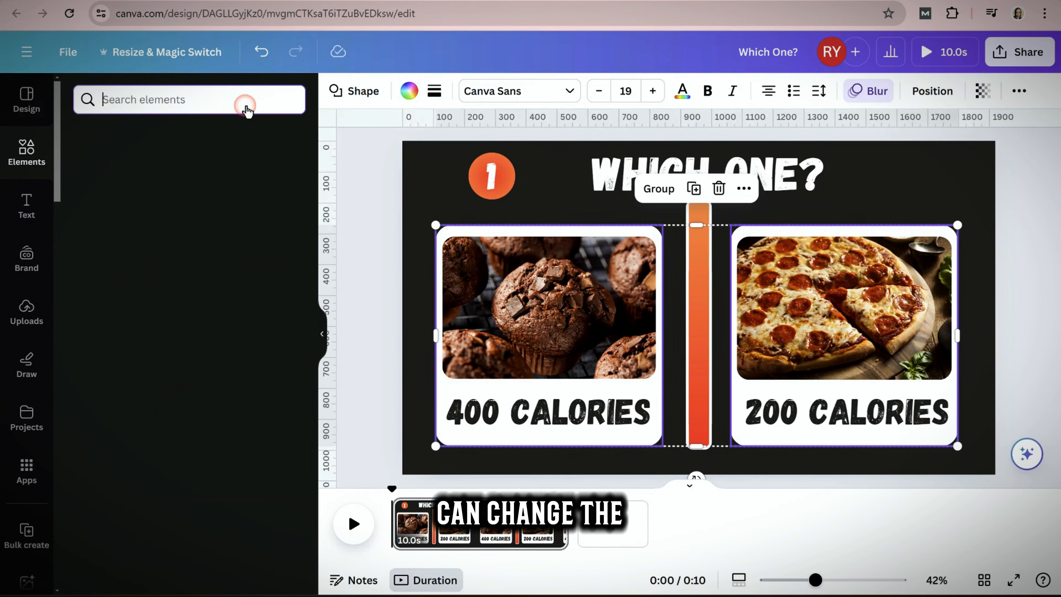
type("comi")
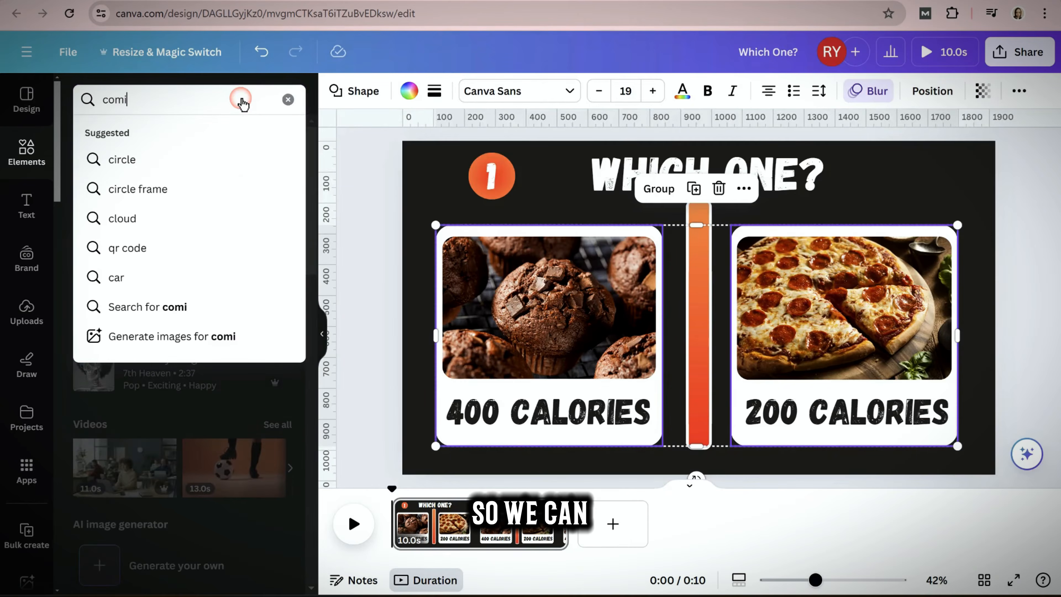
type("c style ")
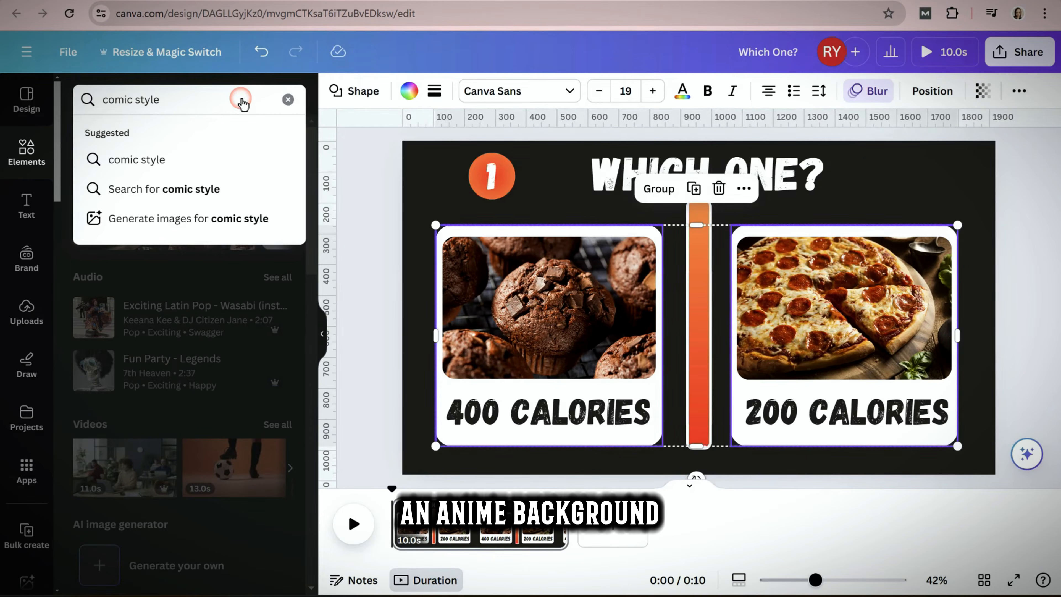
type("backg")
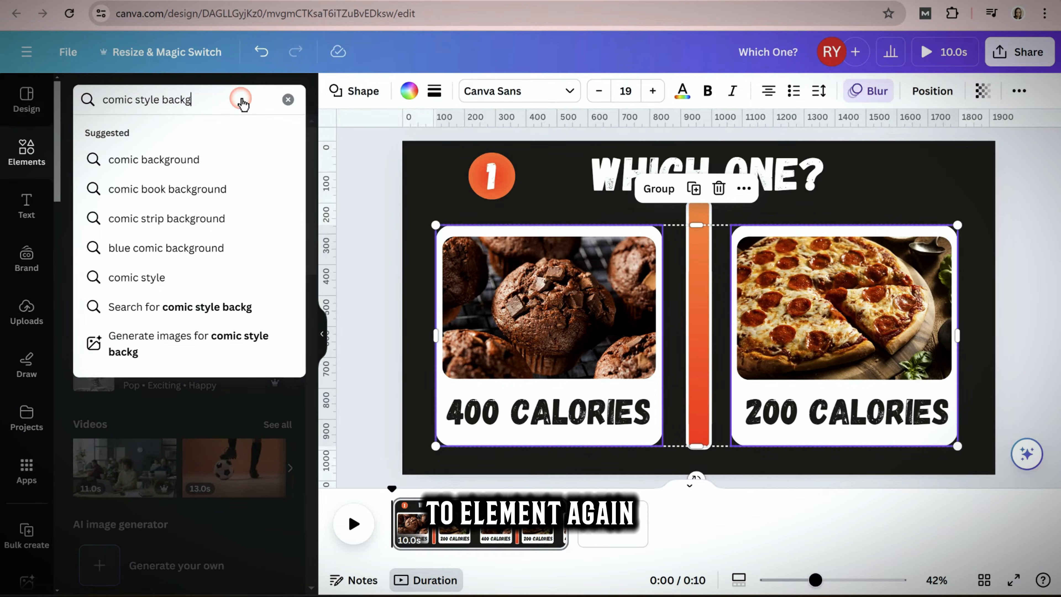
type("round")
key("Return")
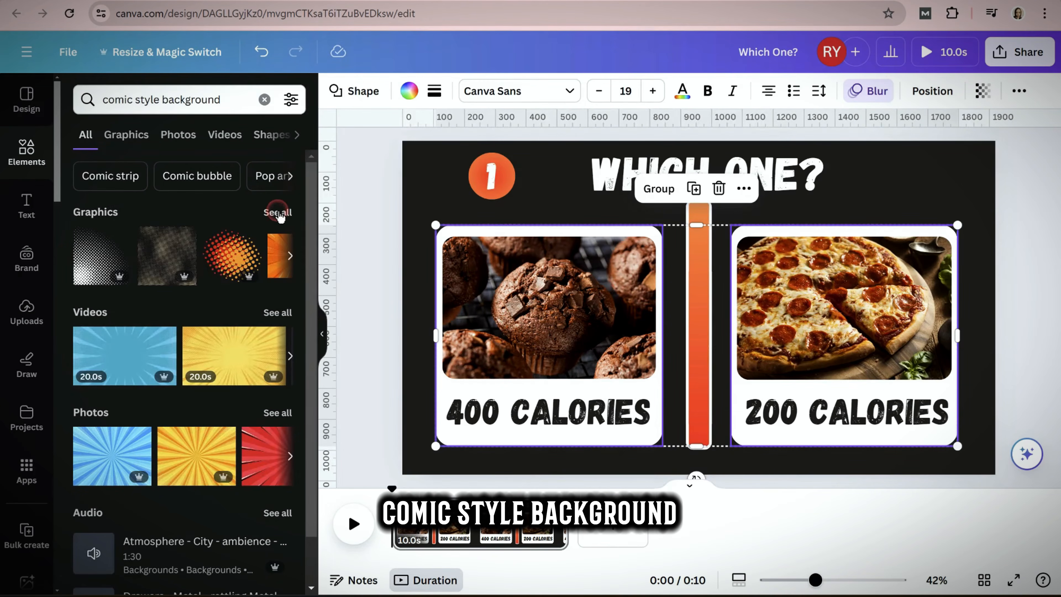
left_click(275, 314)
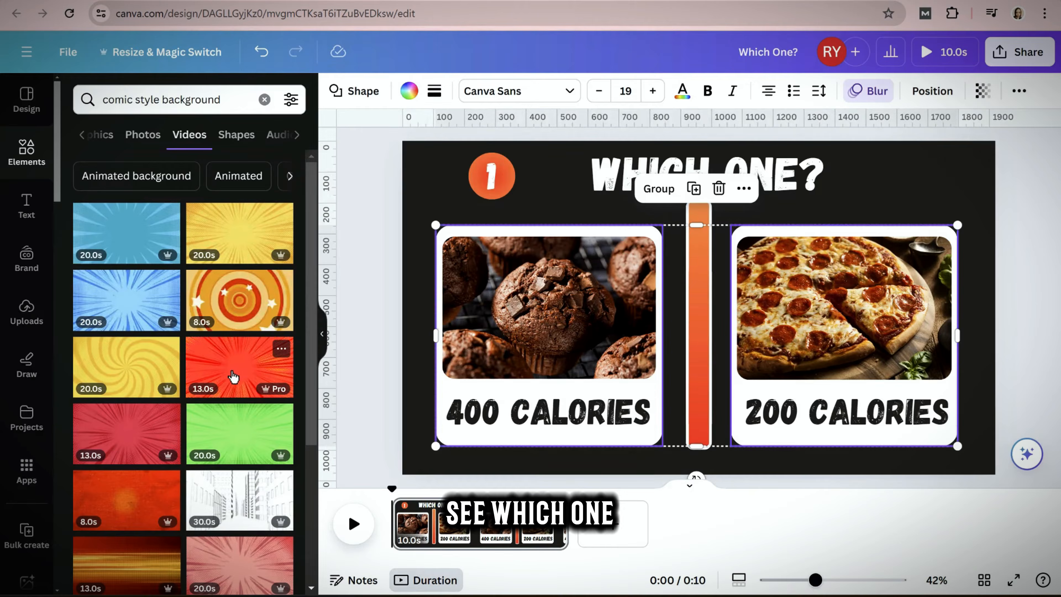
- Insert the 20-second yellow and orange comic burst video and enlarge it to cover the whole canvas at about 1,920 by 1,094 px
scroll(233, 376, "down", 2)
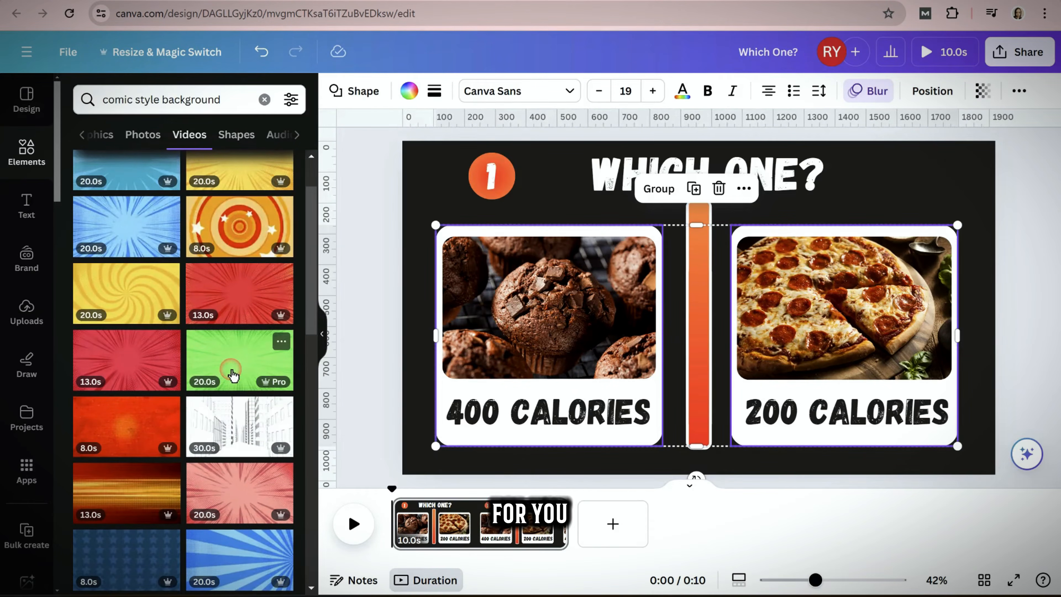
scroll(233, 375, "up", 2)
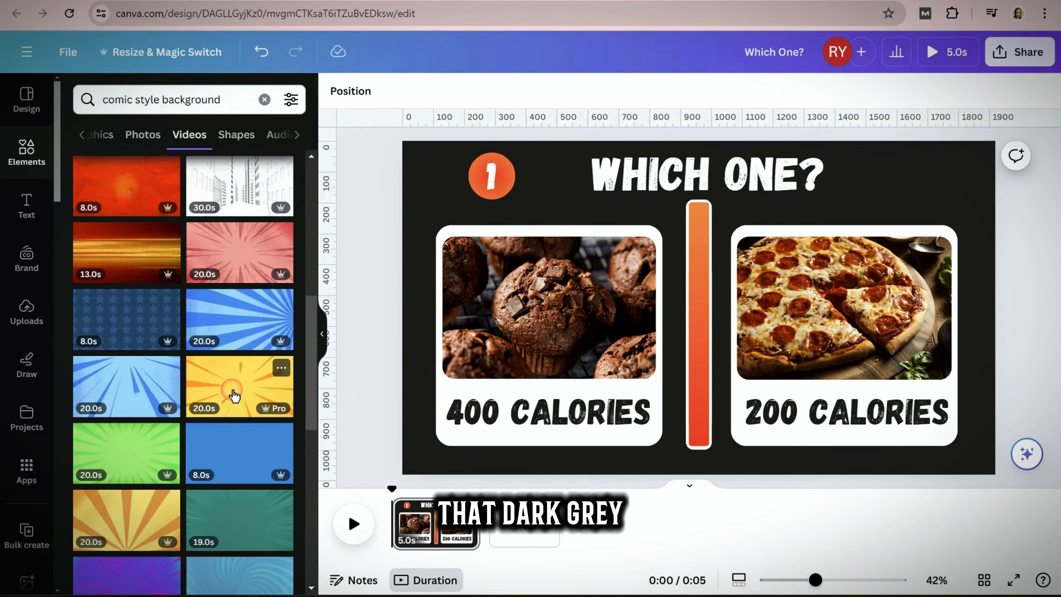
left_click(233, 392)
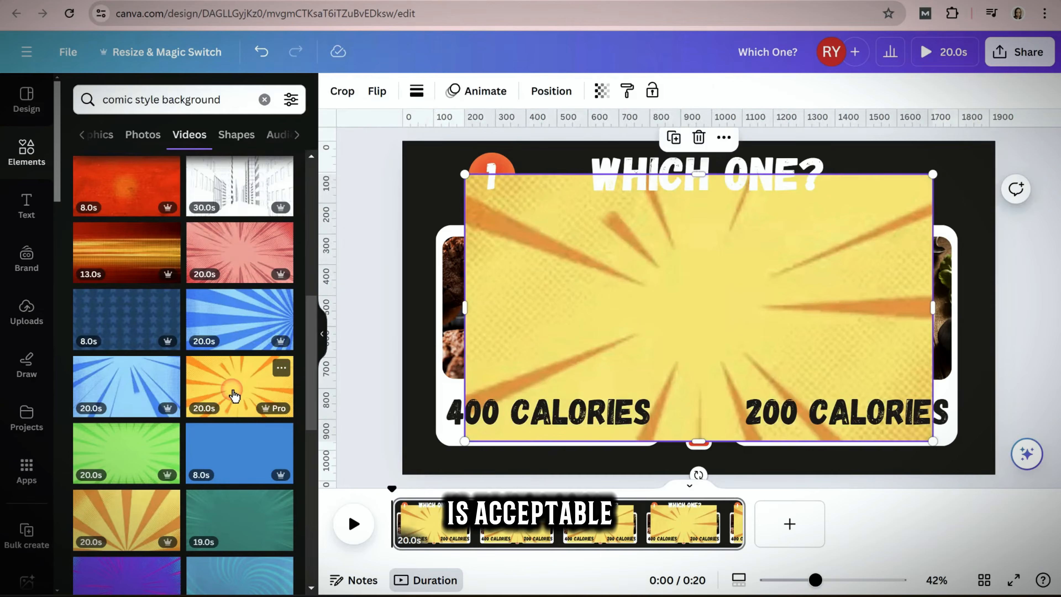
left_click_drag(611, 260, 558, 209)
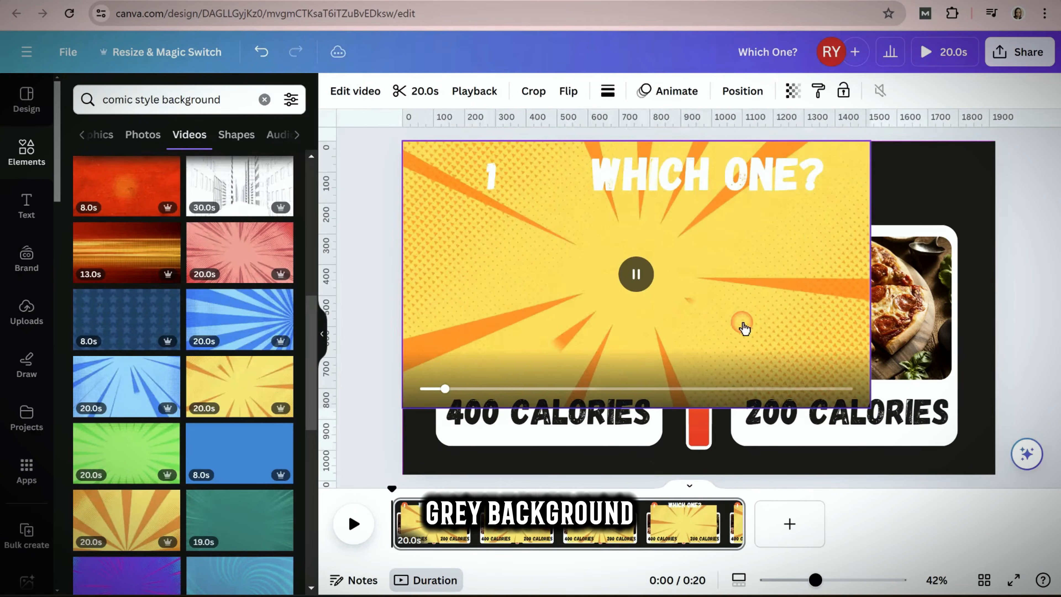
left_click(950, 448)
left_click_drag(872, 412, 998, 476)
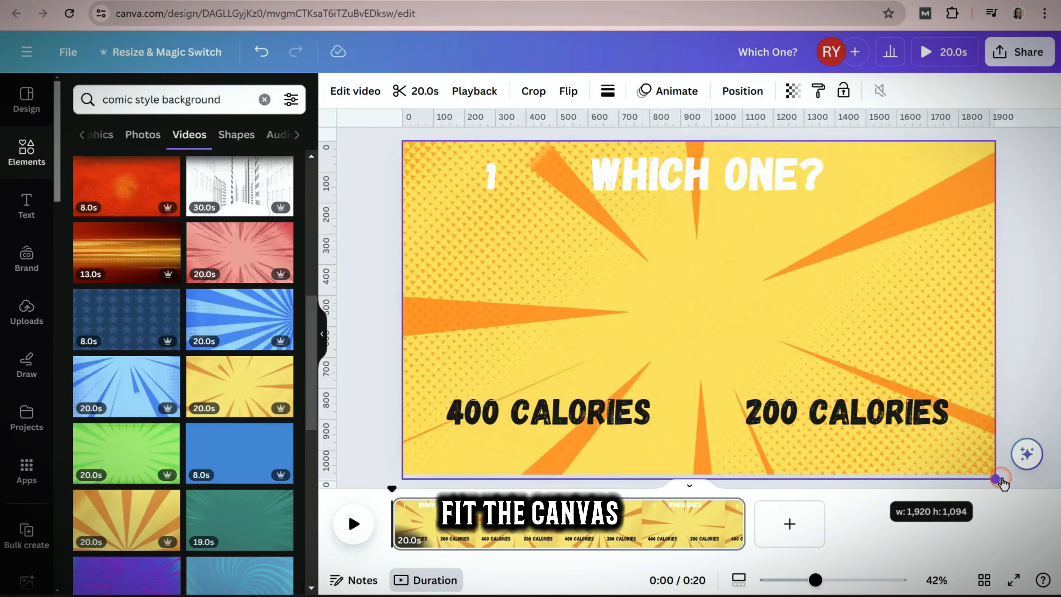
- Move the comic burst video's layer beneath all the quiz elements, directly below the cream timeline bar
left_click(746, 93)
left_click_drag(209, 380, 243, 540)
left_click(355, 241)
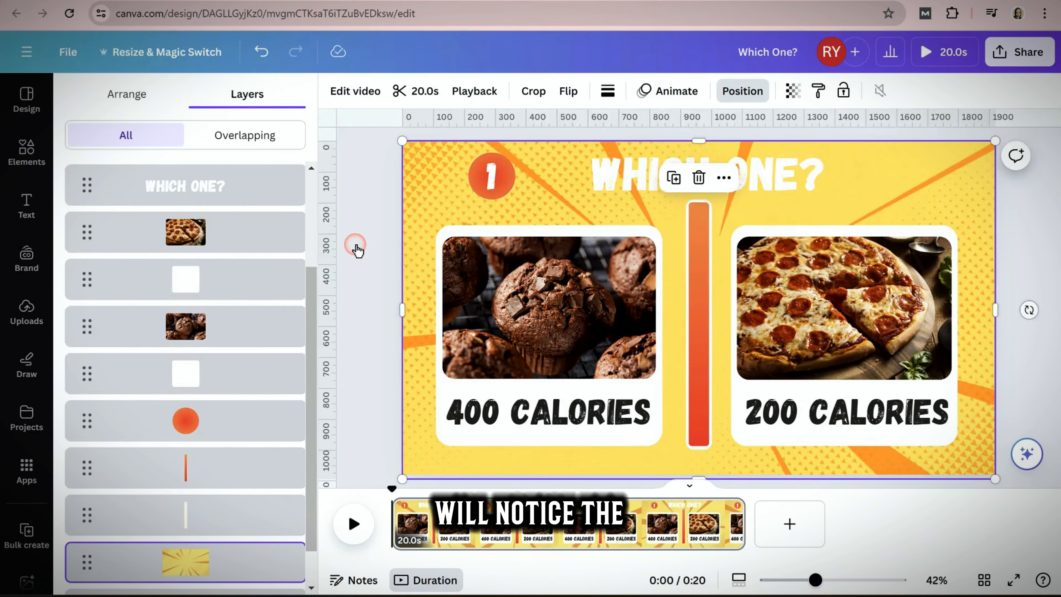
left_click(1022, 248)
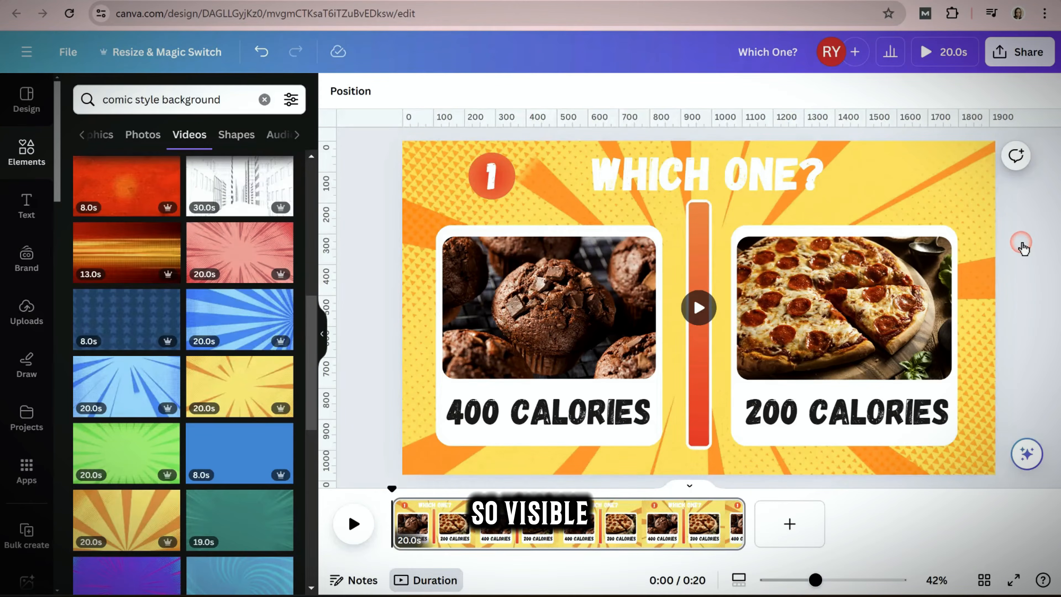
- Give the "Which One?" heading the Lift effect at an intensity of about 60 and recolor it near-black
left_click(789, 189)
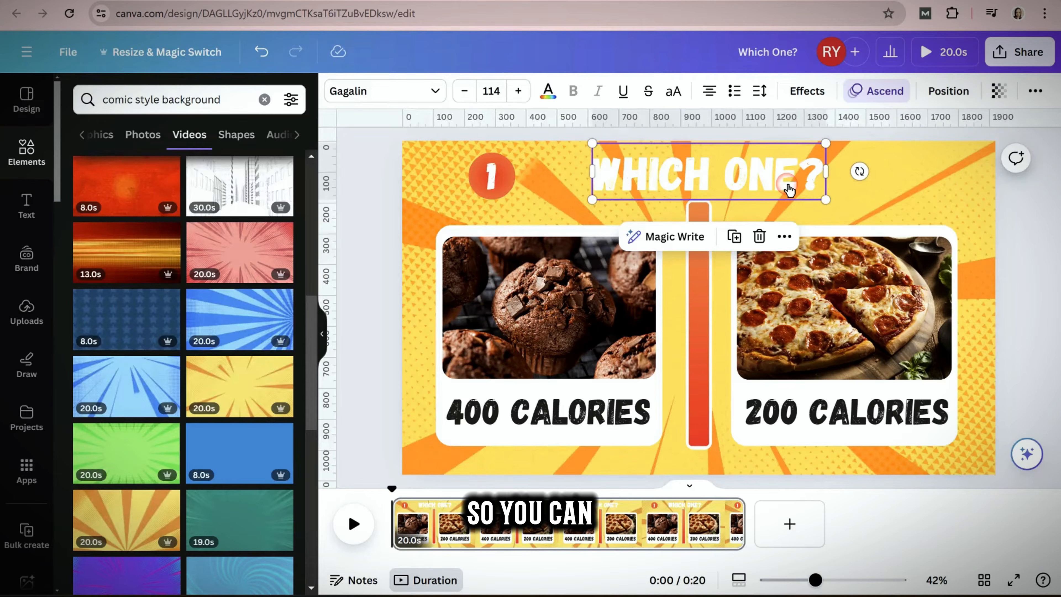
left_click(815, 96)
left_click(202, 201)
left_click(256, 197)
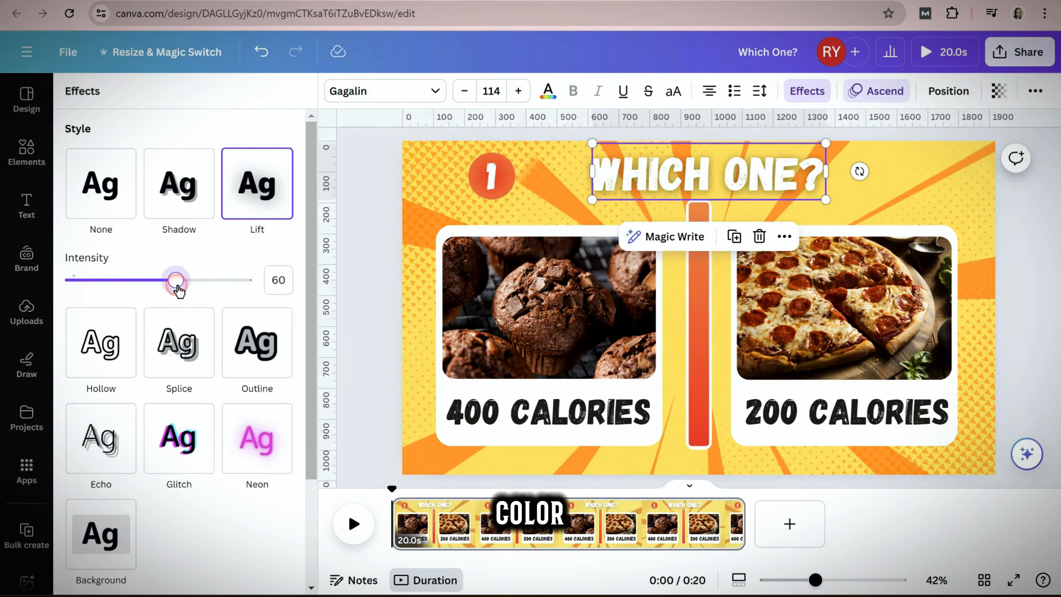
left_click(548, 92)
left_click(280, 293)
- Play the page from the start to review the element animations over the comic background
left_click(353, 525)
left_click(353, 525)
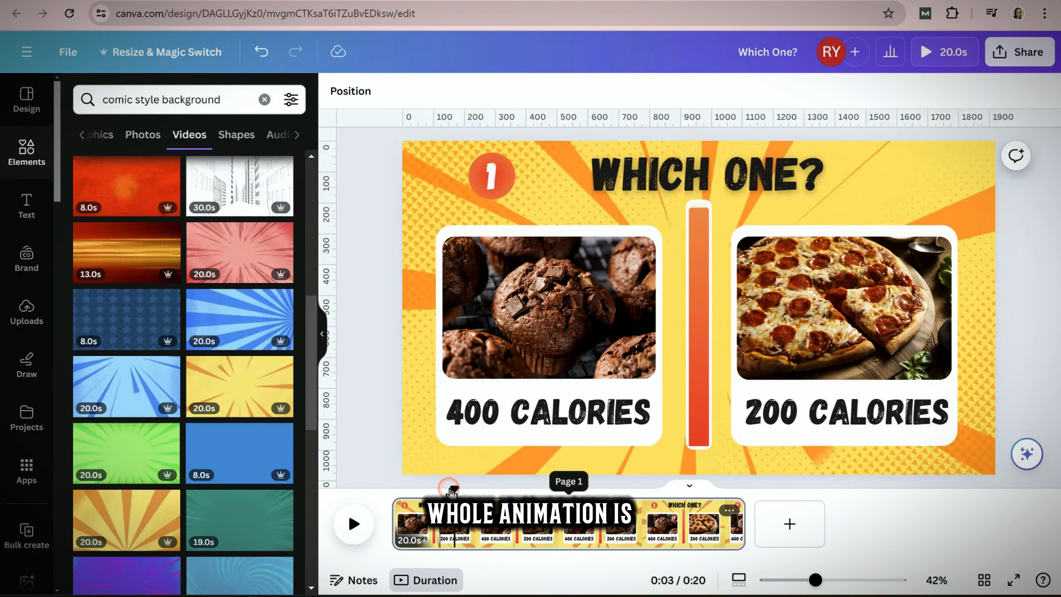
left_click(354, 526)
left_click_drag(451, 490, 394, 501)
left_click(354, 526)
left_click(351, 526)
left_click(352, 526)
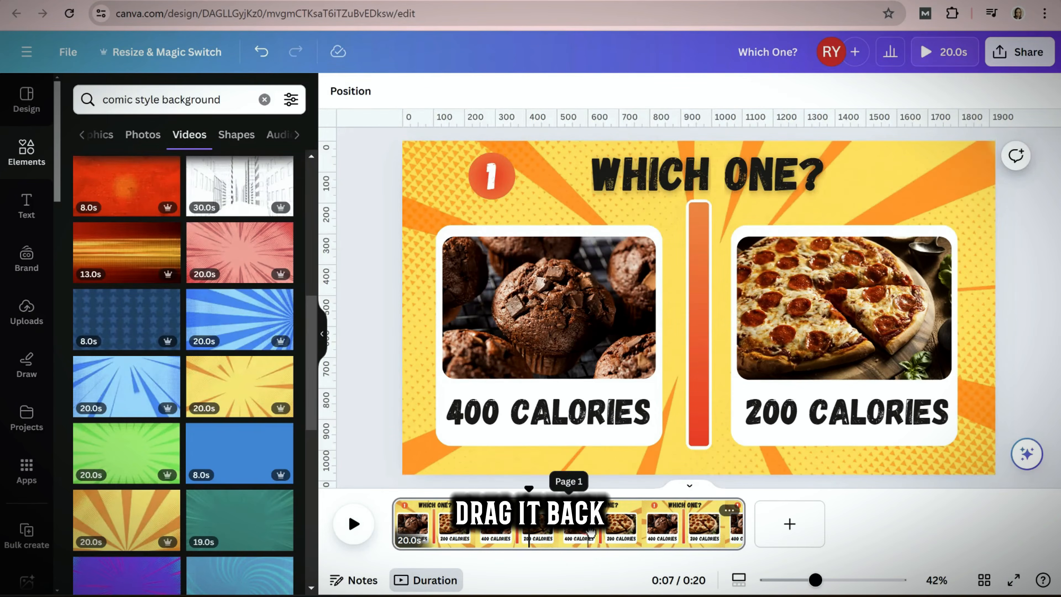
- Shorten the page's duration to 10.0 seconds and play it to check the timeline bar's animation
left_click_drag(731, 524, 569, 524)
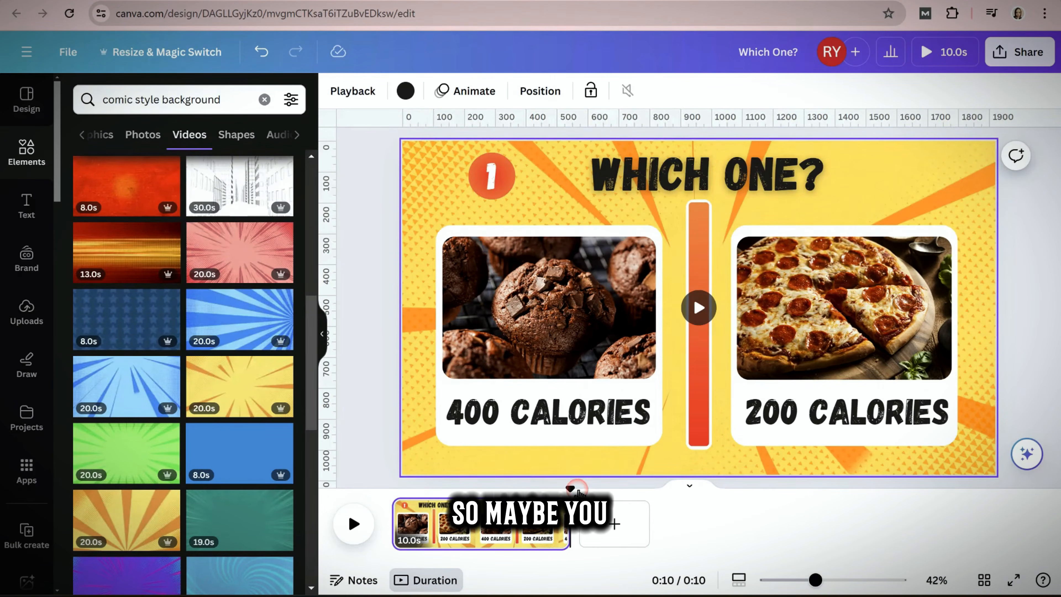
left_click(353, 524)
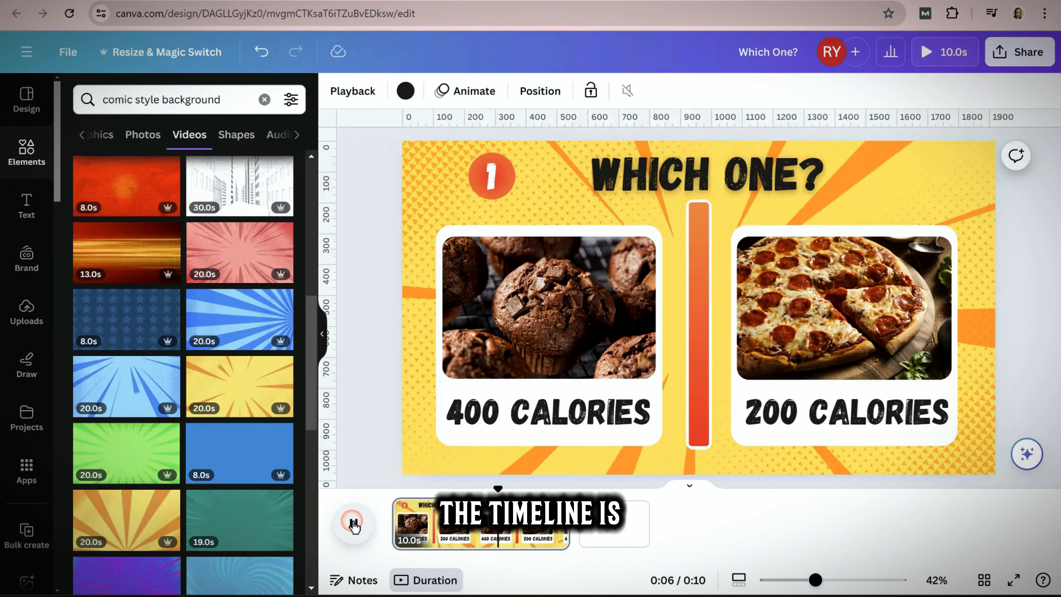
left_click(1010, 239)
- Show the element timing of the gradient timeline bar and trim its start to a little over two seconds into the page
left_click(485, 489)
left_click(698, 226)
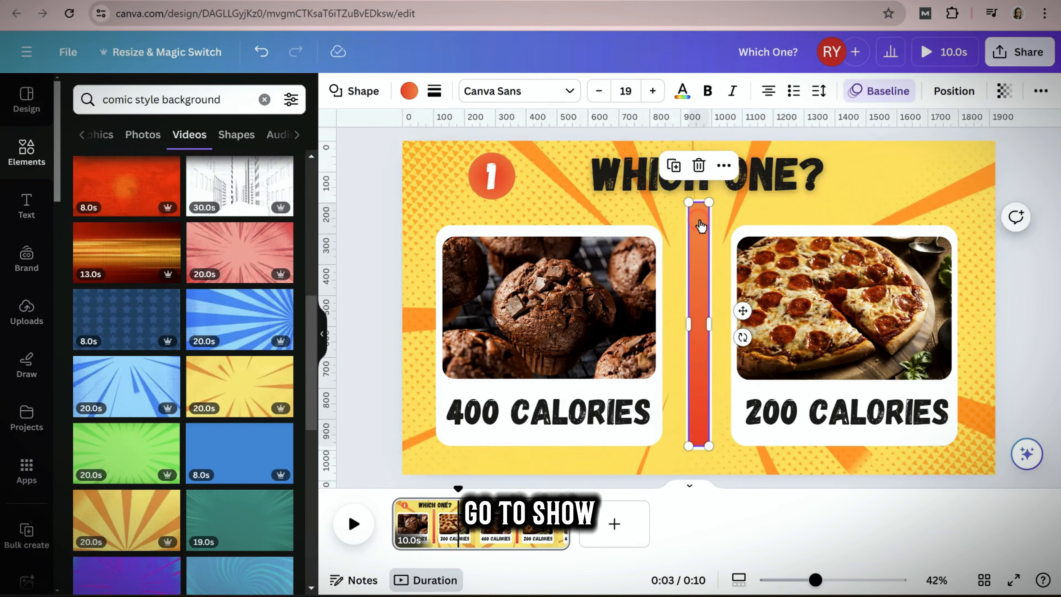
right_click(703, 281)
left_click(733, 410)
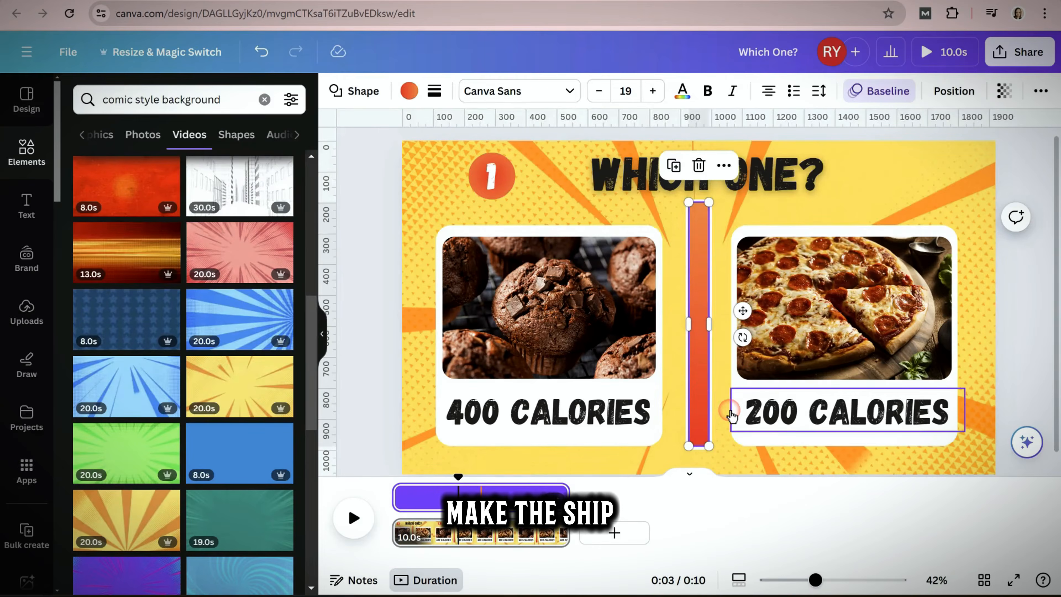
left_click_drag(401, 501, 433, 503)
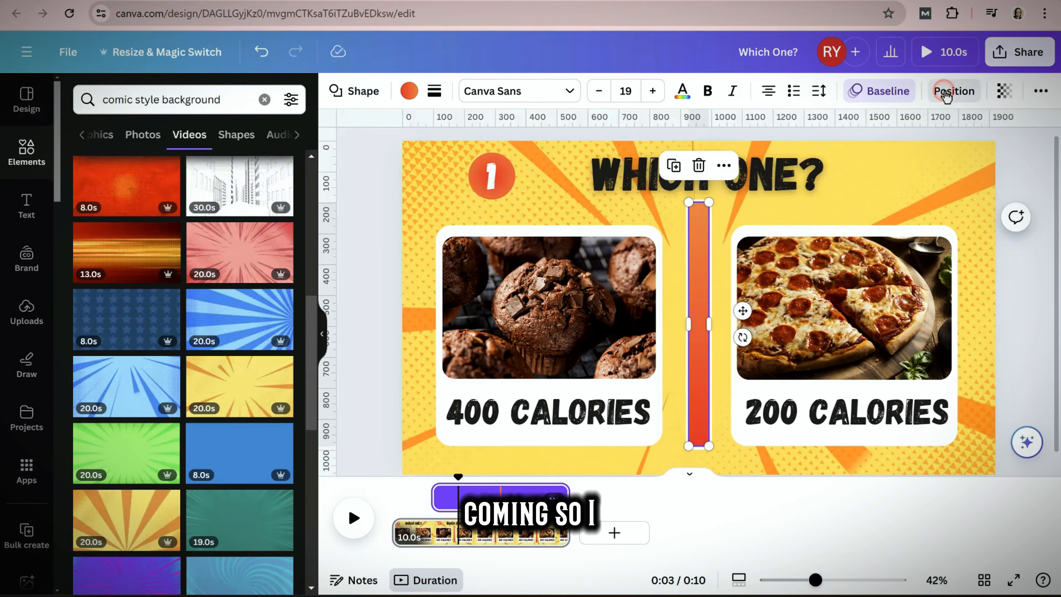
- Shorten the gradient bar's timing to about 7.2 s by delaying its start, and play the page to check it
left_click(946, 96)
left_click_drag(434, 468, 450, 474)
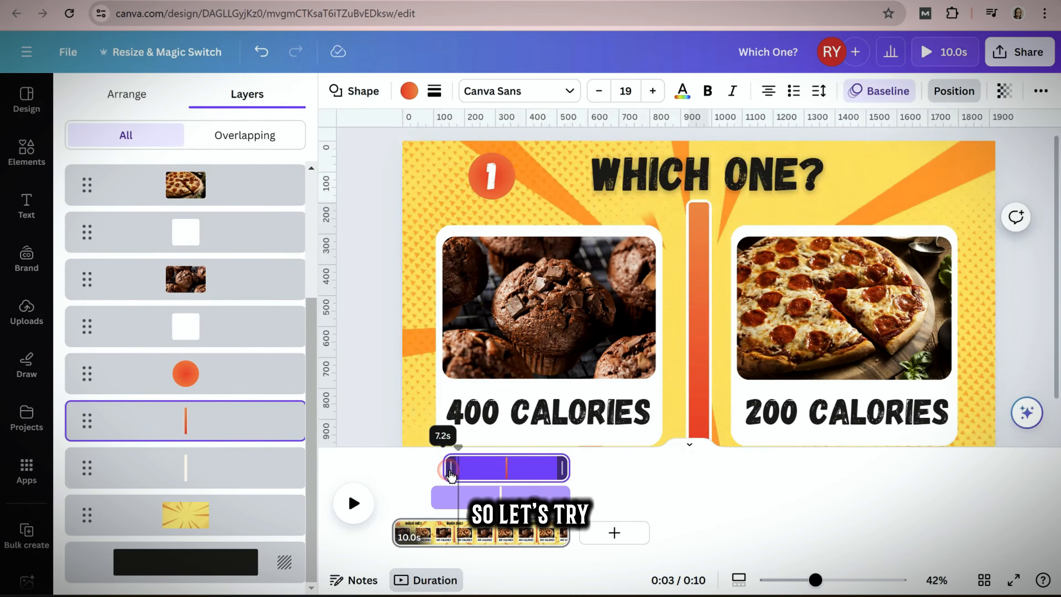
left_click(354, 503)
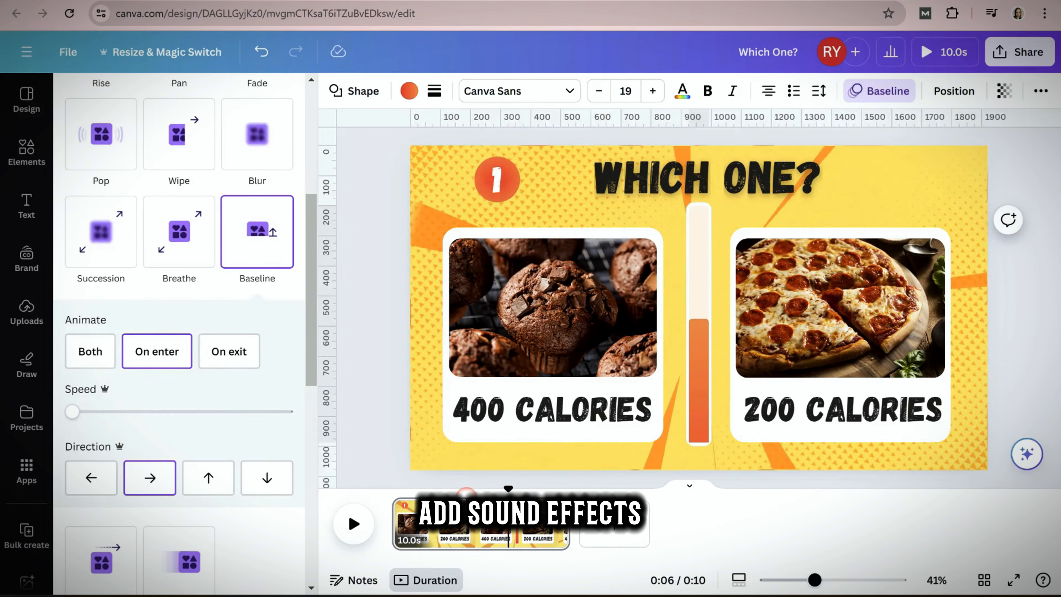
- Search the elements library for "audio" and show only audio results
left_click(26, 150)
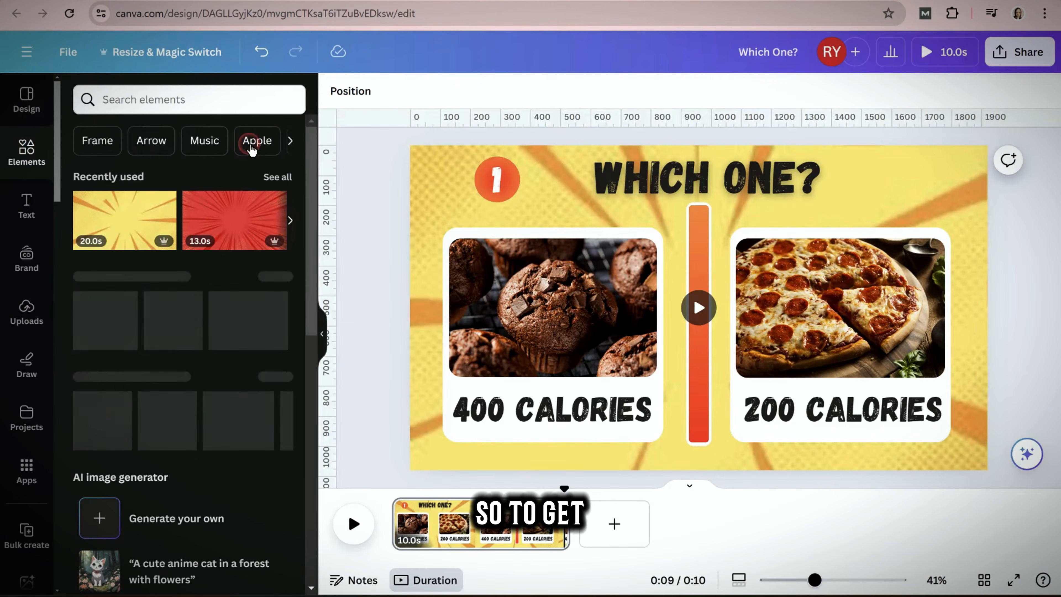
left_click(229, 102)
type("audio")
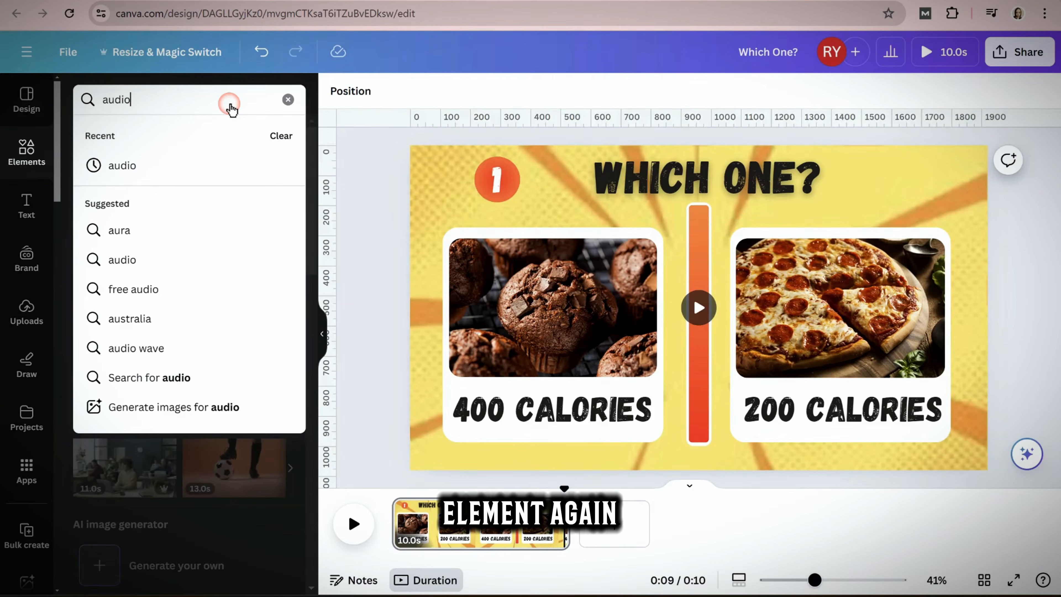
key("Return")
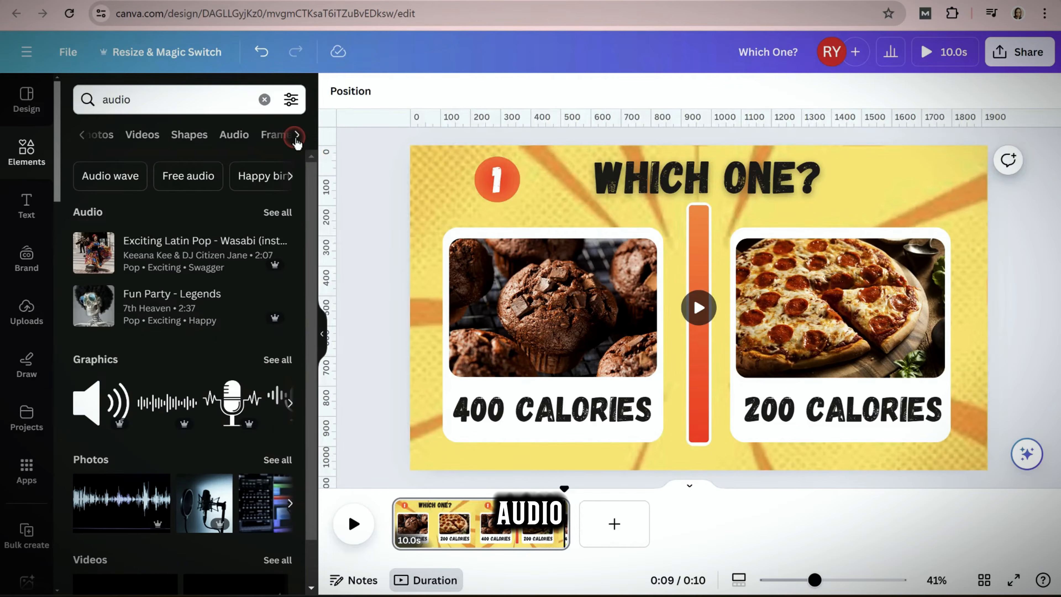
left_click(241, 142)
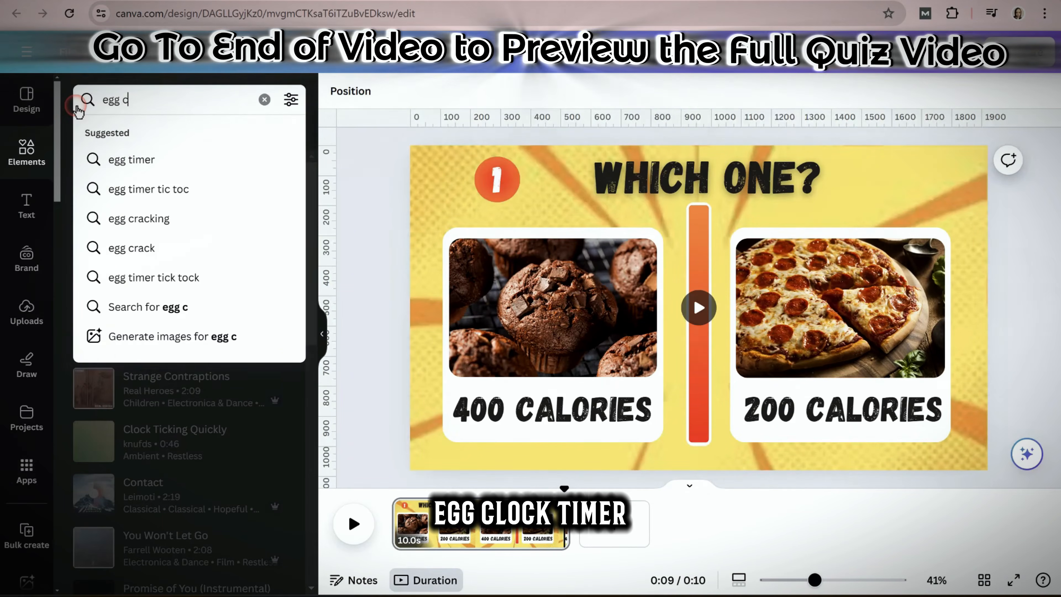
- Search the audio library for "egg clock timer" and add the Egg Timer Tic Toc sound beneath the page in the timeline
type("lock ti")
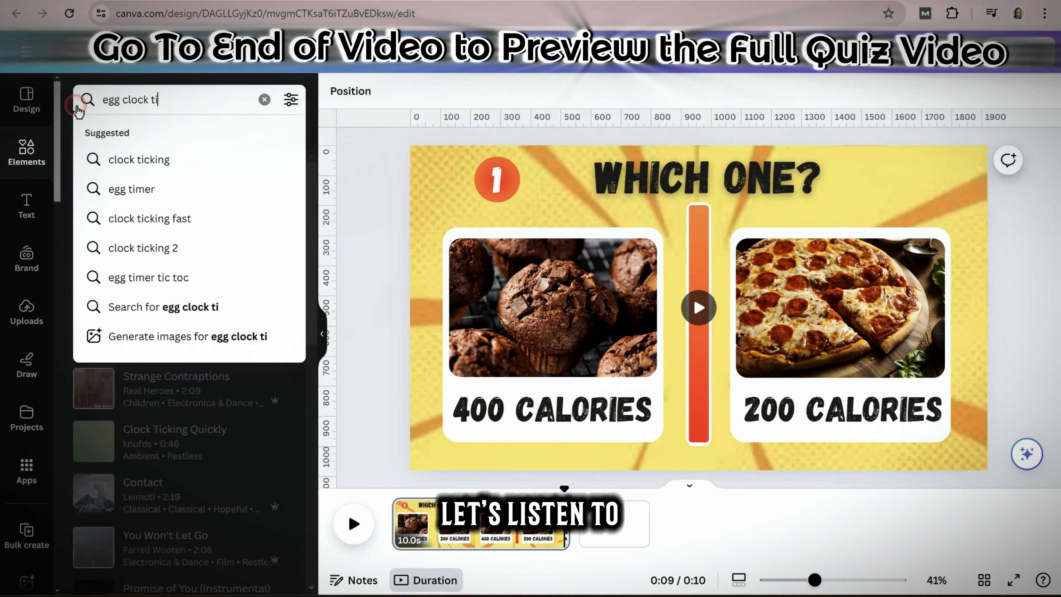
type("mer")
key("Return")
left_click(97, 235)
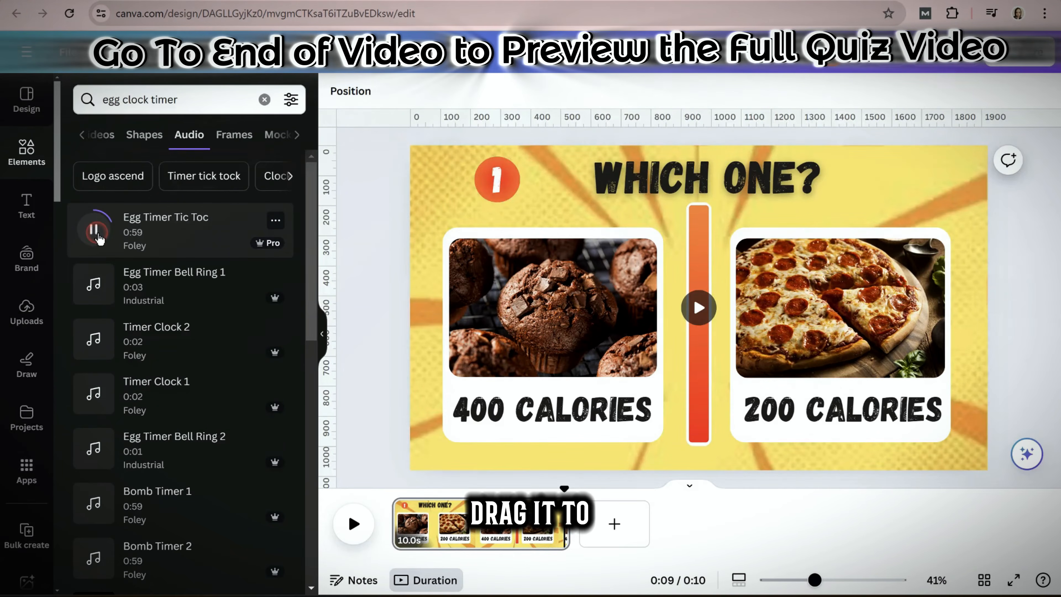
left_click_drag(96, 228, 480, 540)
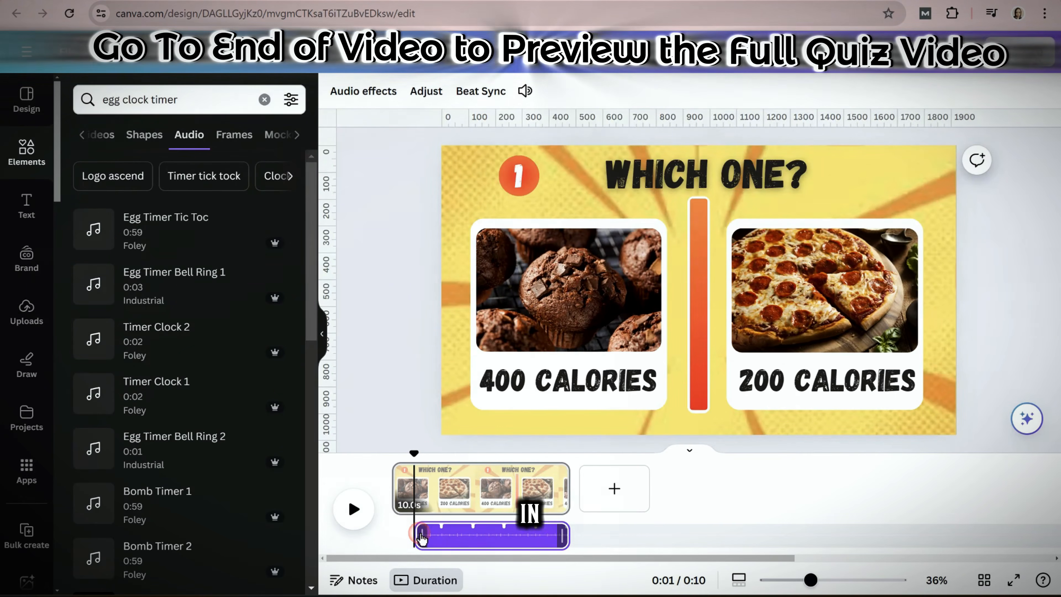
- Trim the start and end of the Egg Timer Tic Toc track to a 5.2 s length, playing the page to check its timing
left_click_drag(423, 542, 454, 542)
left_click(353, 509)
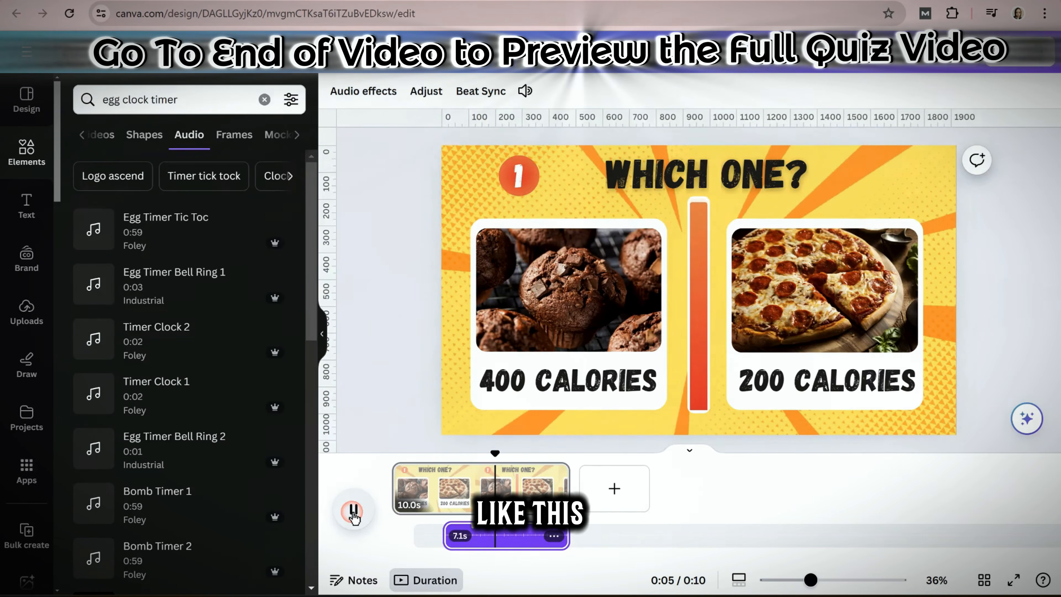
left_click(352, 509)
left_click_drag(567, 538, 533, 537)
left_click(436, 459)
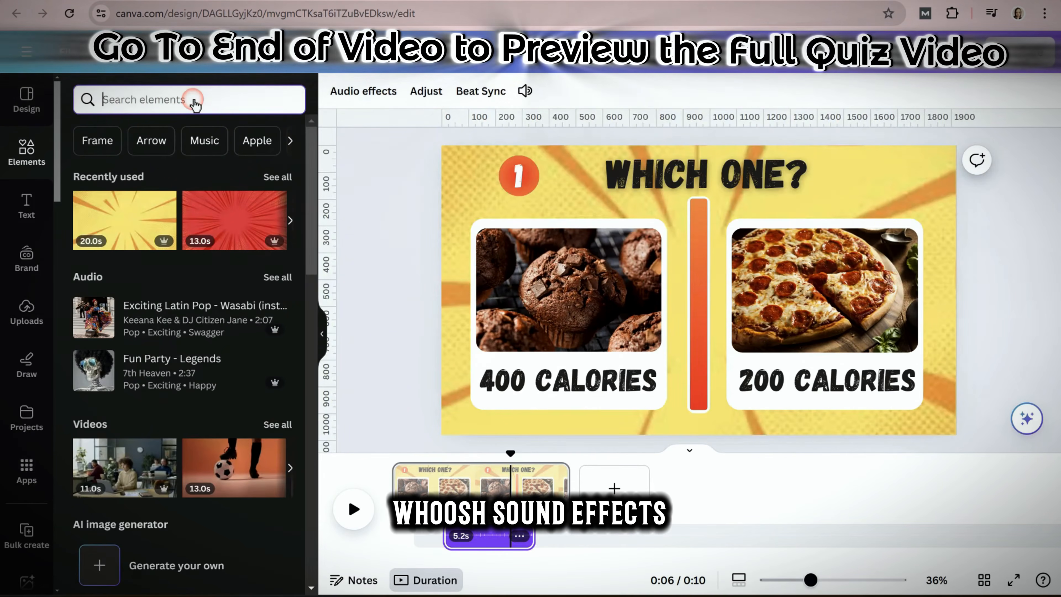
- Search the audio library for "whoosh", place PE Whoosh 41 near the start of the page's timeline and check its timing in playback
left_click(190, 100)
type("whoosh")
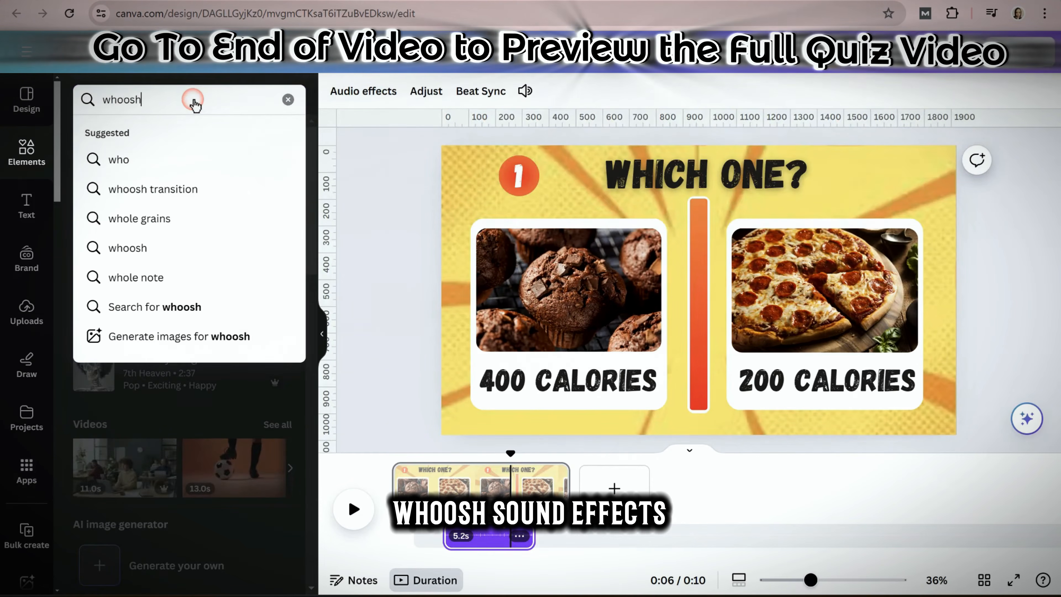
key("Return")
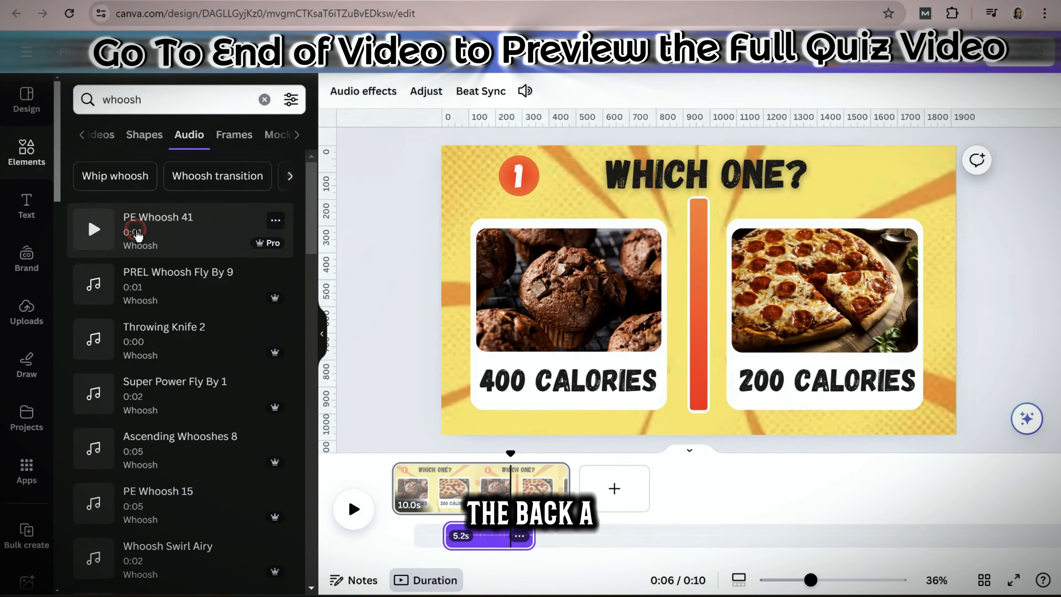
left_click_drag(95, 222, 438, 530)
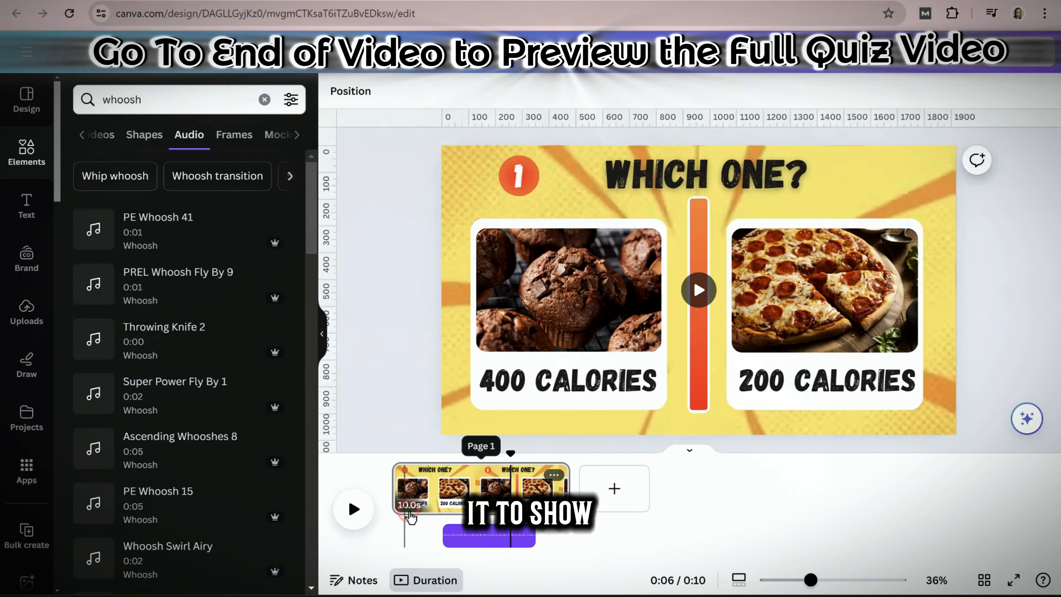
left_click_drag(95, 221, 403, 505)
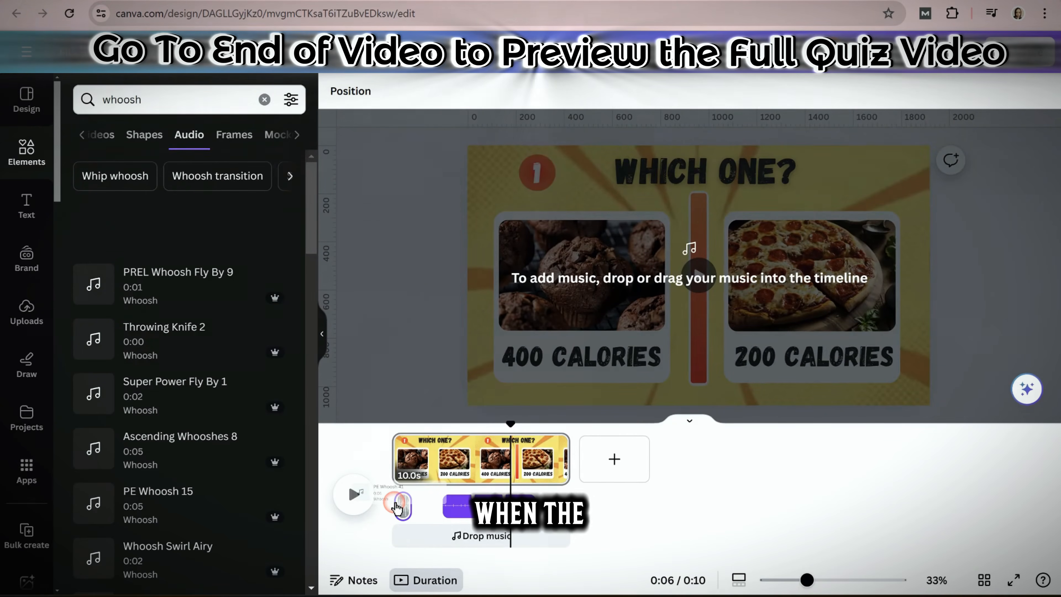
left_click_drag(397, 508, 413, 539)
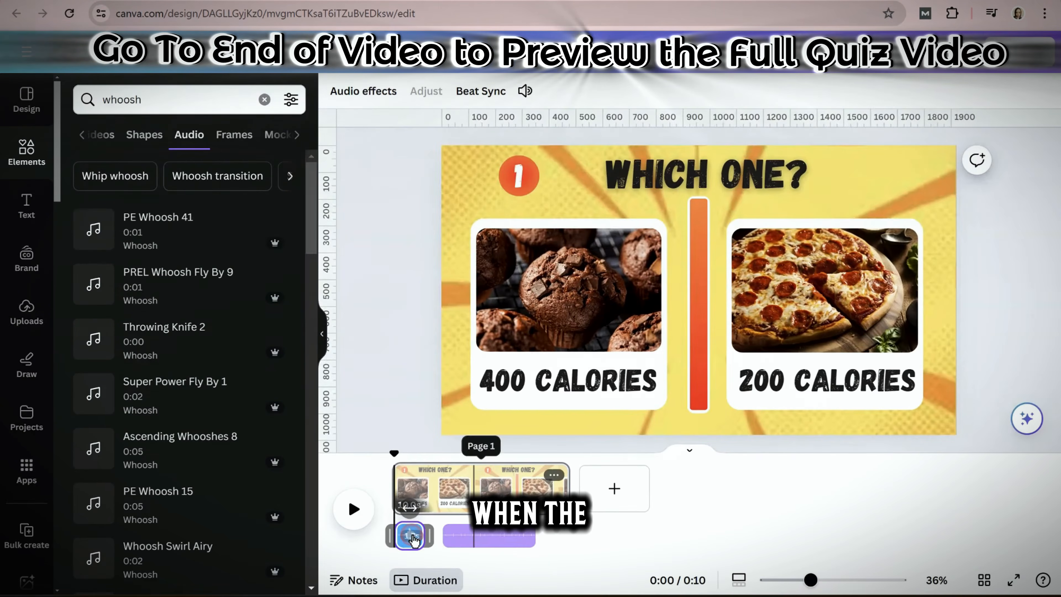
left_click(354, 509)
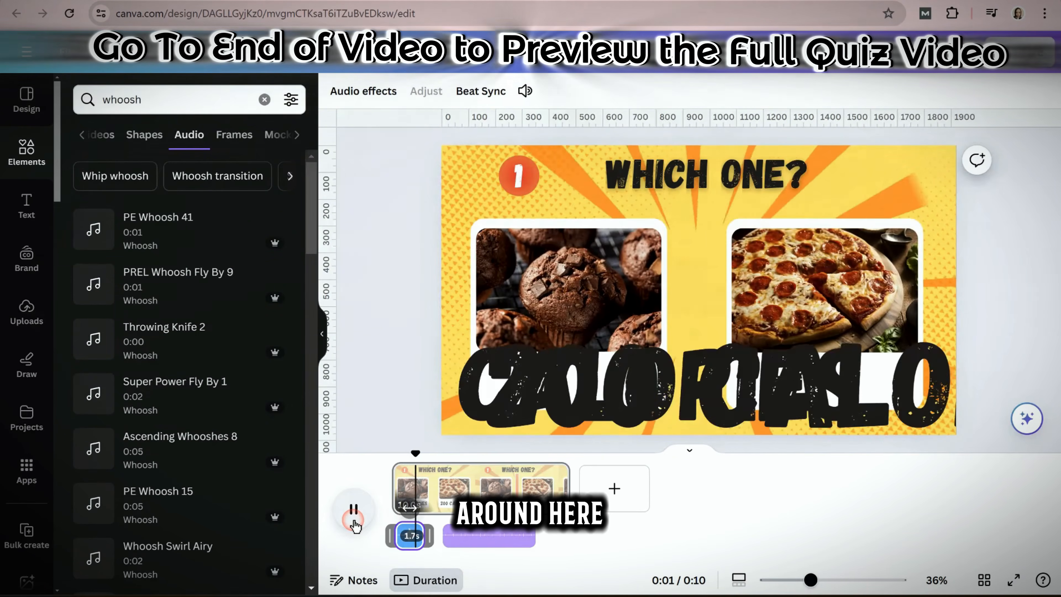
left_click(354, 509)
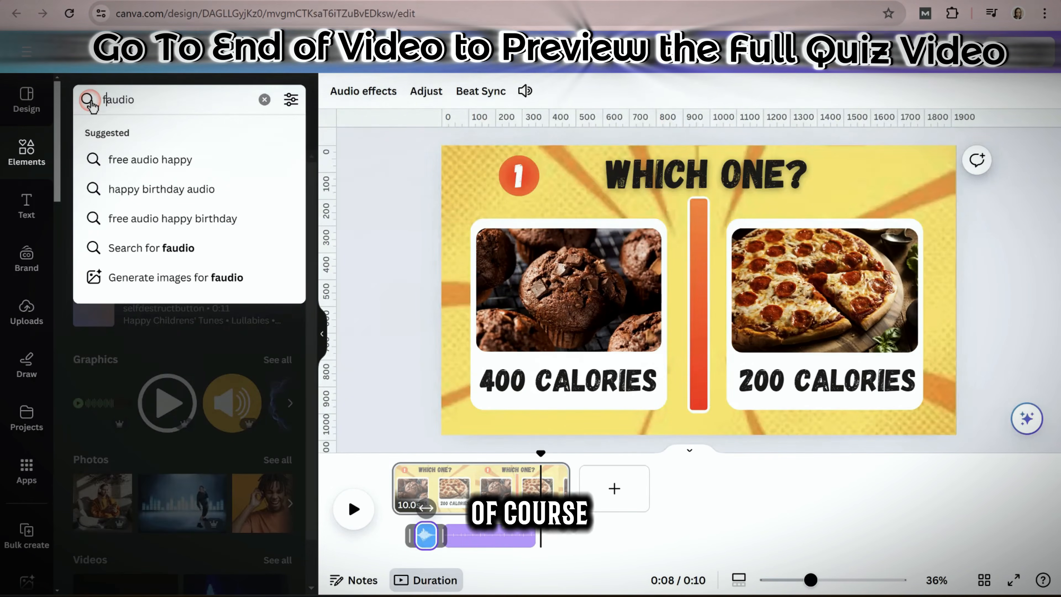
- Search for "fun audio" and add the Baby Got Me Salty instrumental as background music from the start of the timeline
type("un")
key("Return")
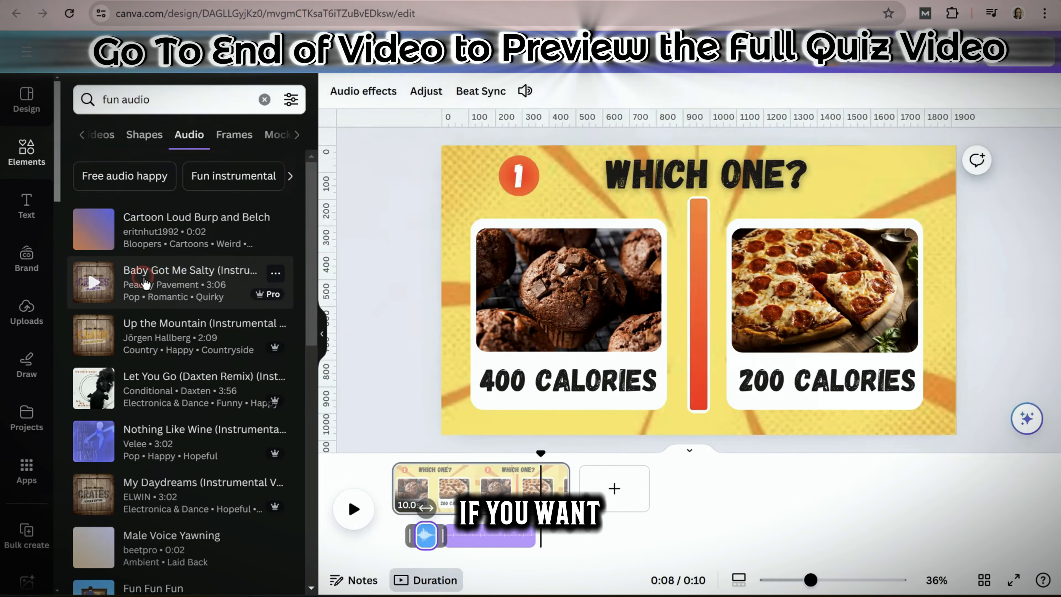
left_click_drag(144, 283, 458, 480)
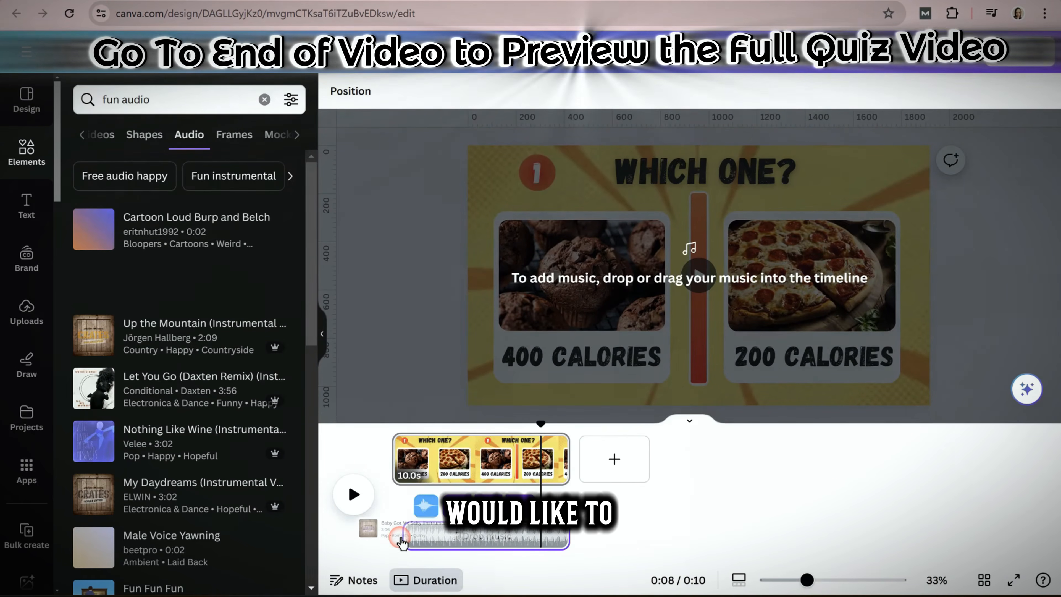
left_click_drag(392, 541, 395, 539)
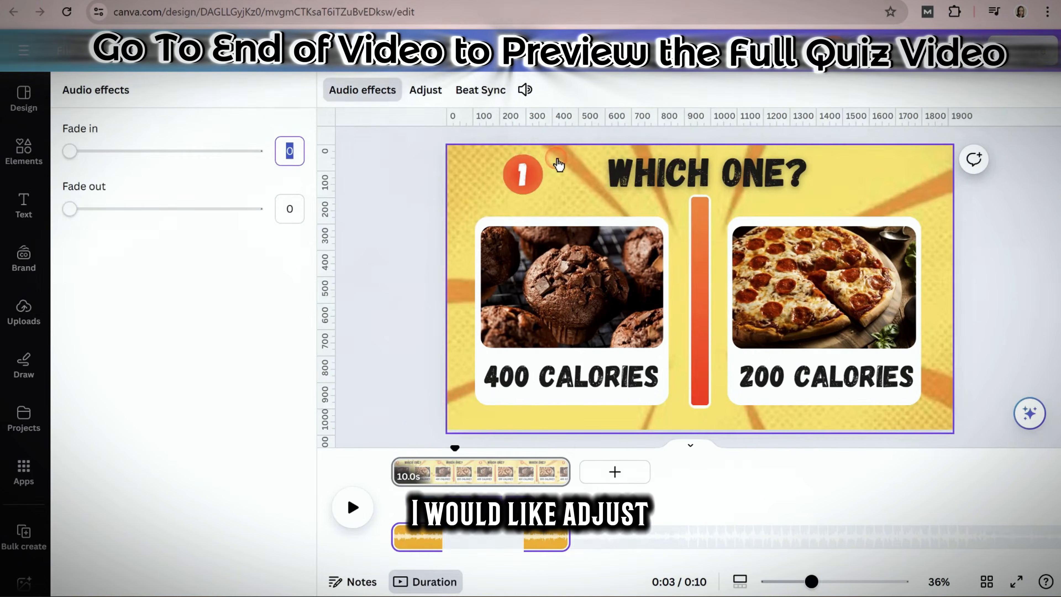
- Turn on Beat Sync's Sync now option for the background music and play the page with its sound
left_click(525, 90)
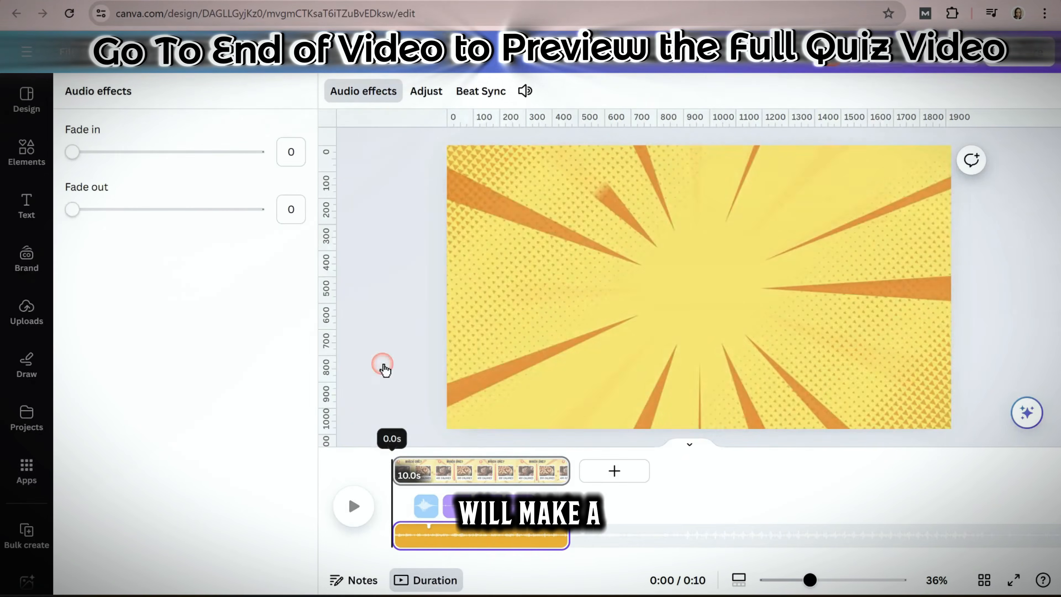
left_click(462, 92)
left_click(294, 139)
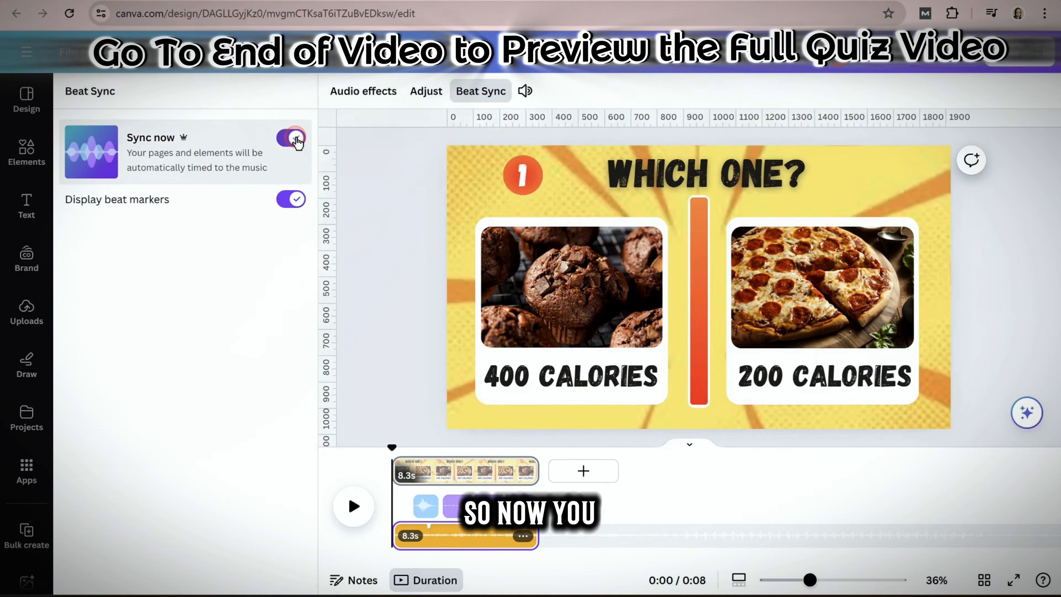
left_click(354, 506)
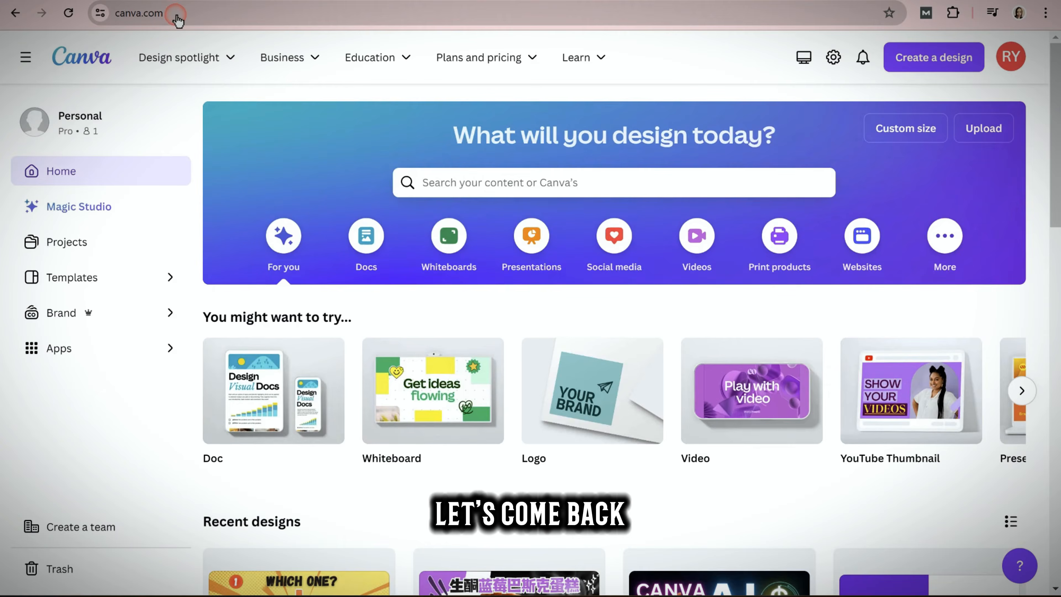
- Create a new 1920 × 1080 px Video design and set its background color to orange #f79e14
left_click(943, 60)
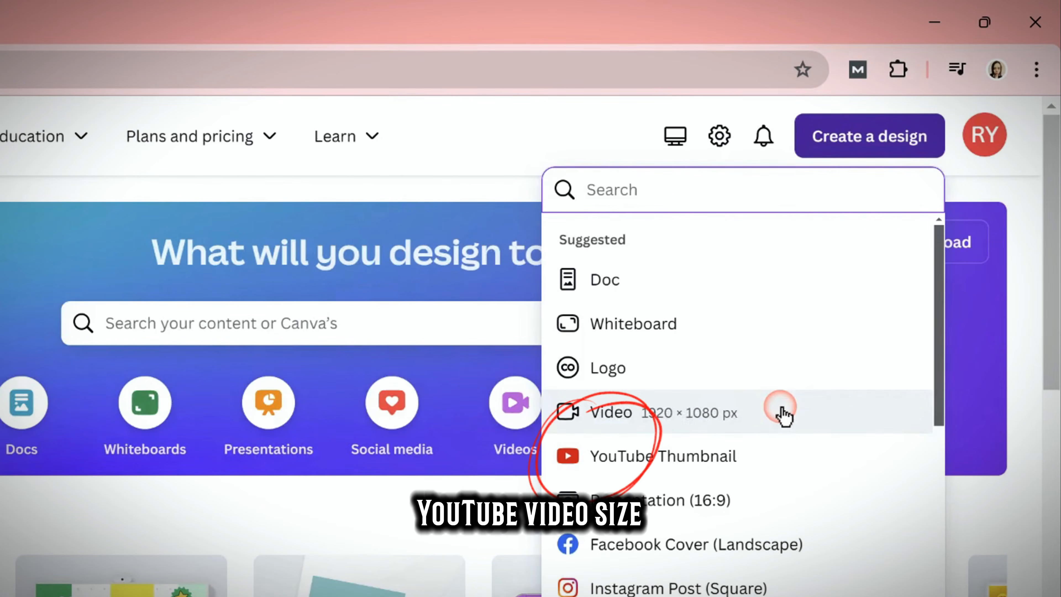
left_click(784, 415)
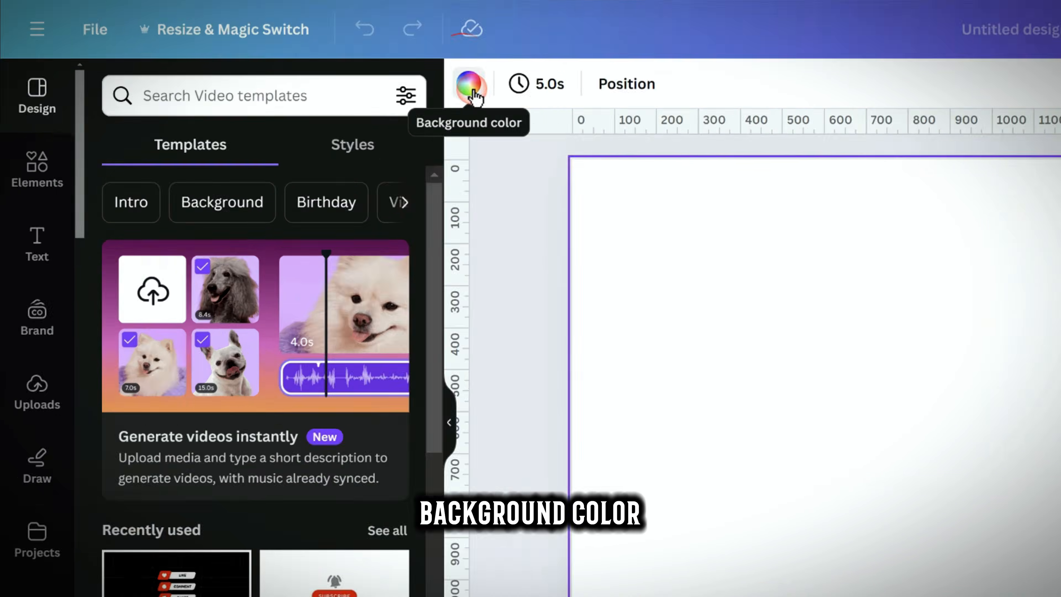
left_click(339, 96)
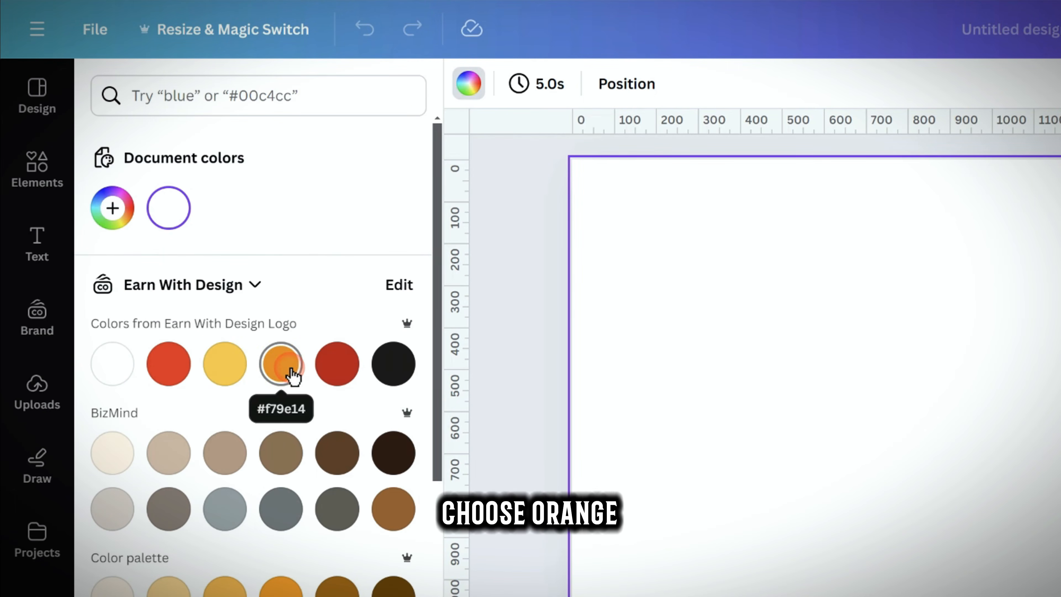
left_click(292, 371)
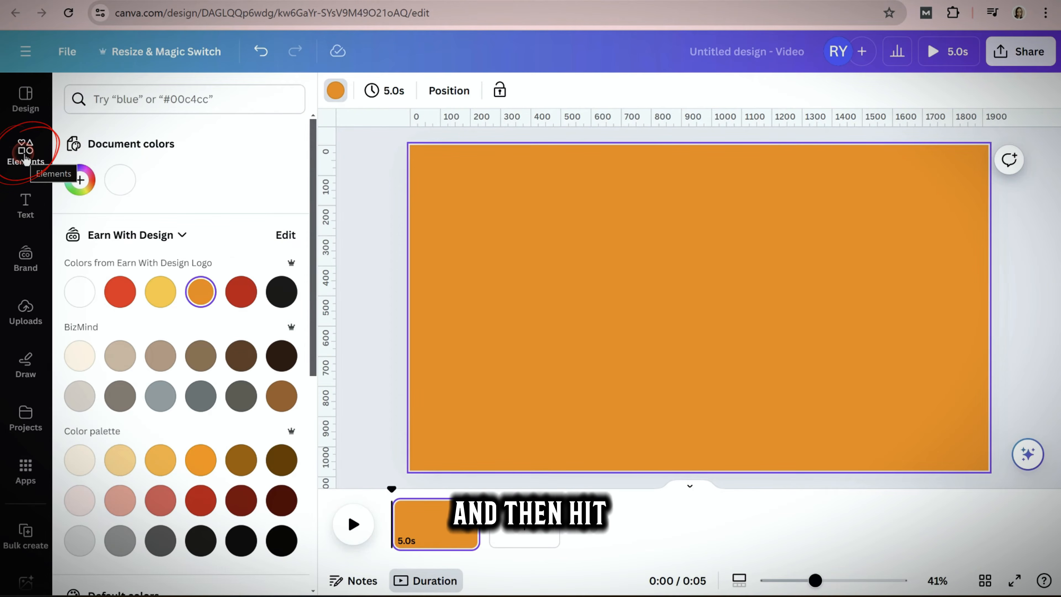
- Search the elements library for "shape" and add the rounded square to the orange page
left_click(26, 156)
left_click(125, 100)
type("shape")
key("Return")
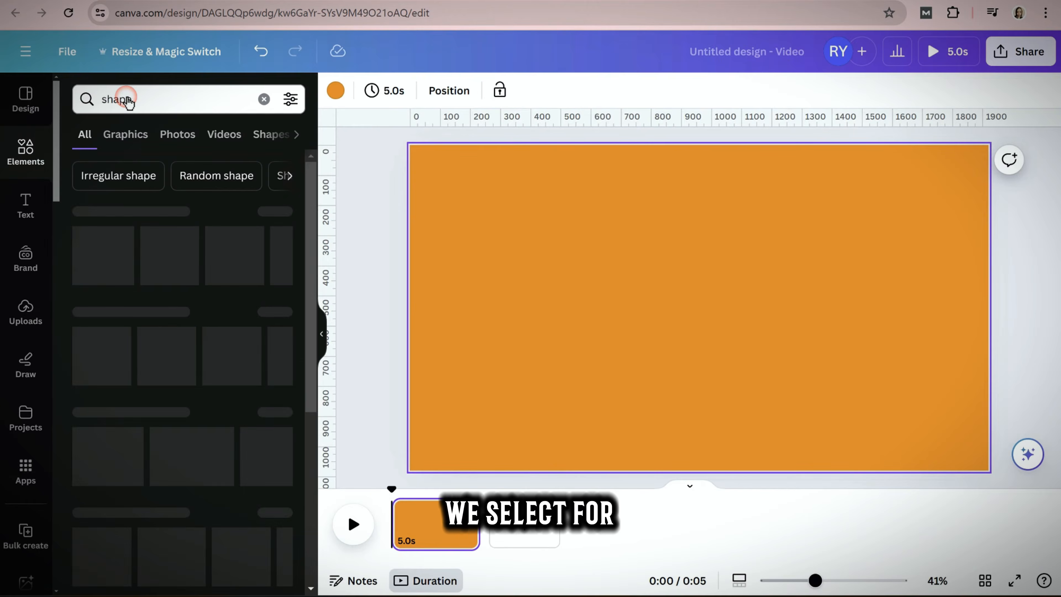
left_click(139, 247)
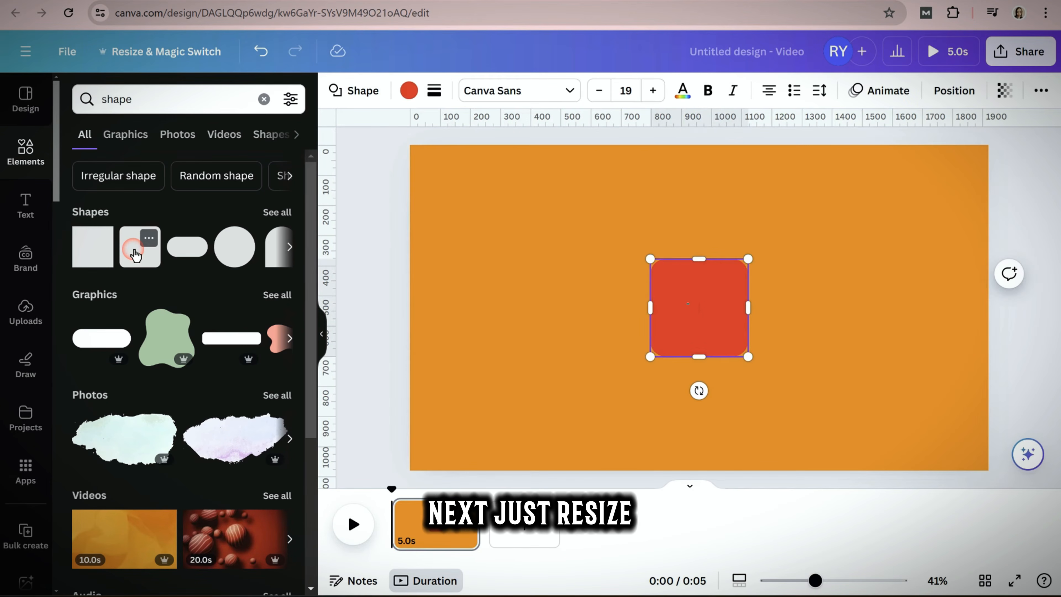
- Reshape the rounded square into a long, low bar about one third of the page's width
left_click_drag(650, 308, 492, 306)
left_click_drag(618, 259, 615, 308)
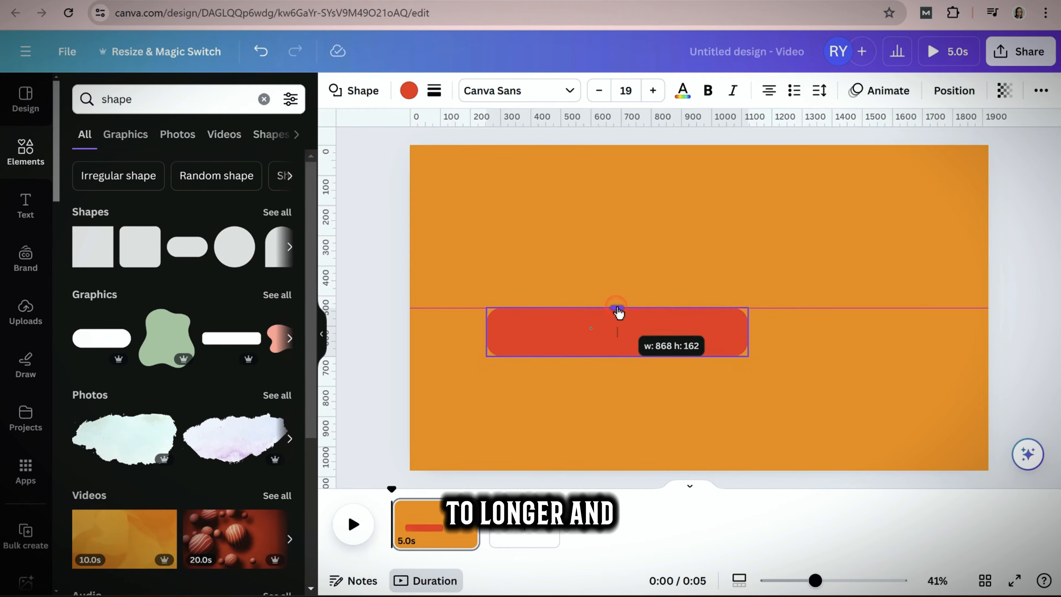
left_click_drag(751, 357, 696, 354)
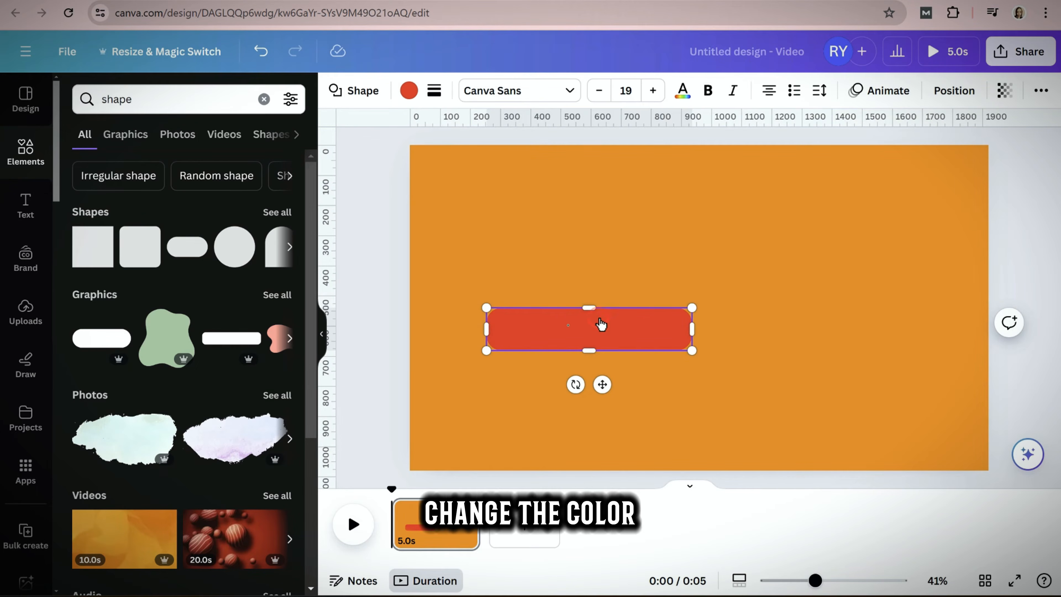
- Color the bar white, search elements for "circle", and add a circle scaled slightly taller than the bar over its left end
left_click(409, 90)
left_click(81, 294)
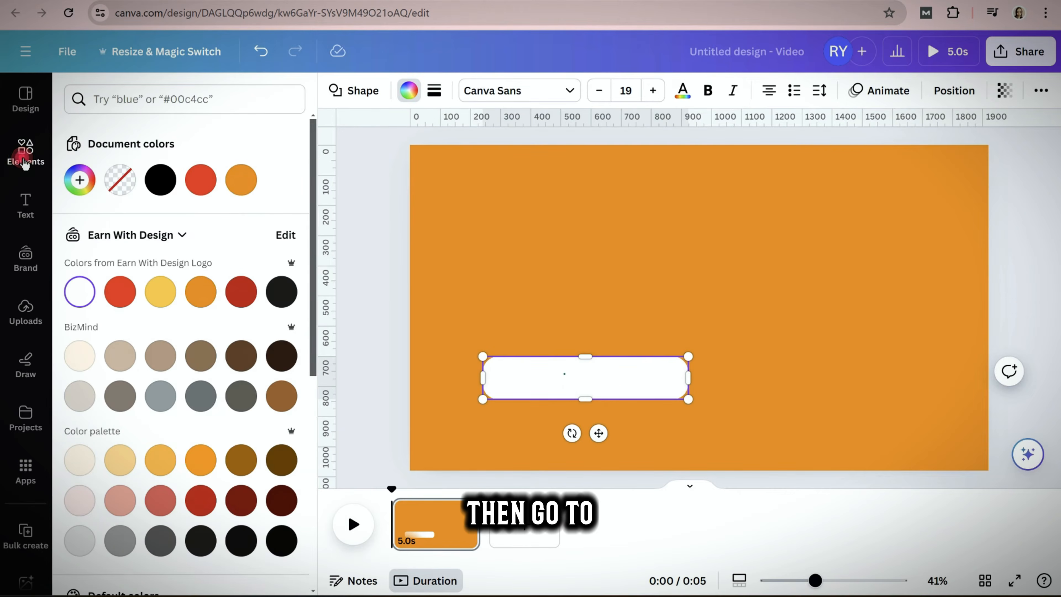
left_click(26, 151)
left_click(146, 105)
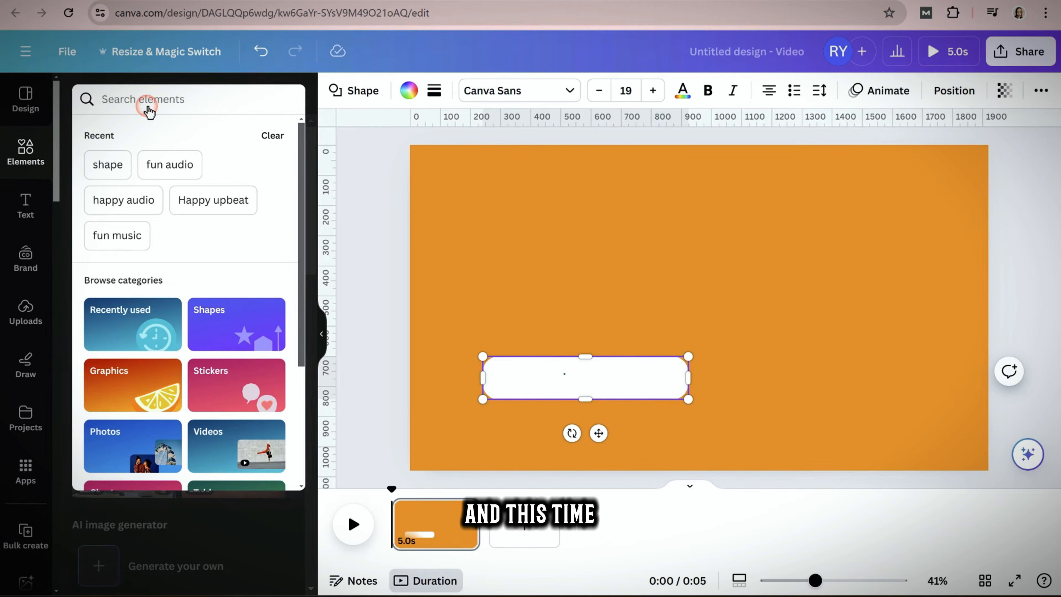
type("circle")
key("Return")
left_click(92, 247)
left_click_drag(741, 275, 493, 362)
left_click_drag(471, 405, 489, 394)
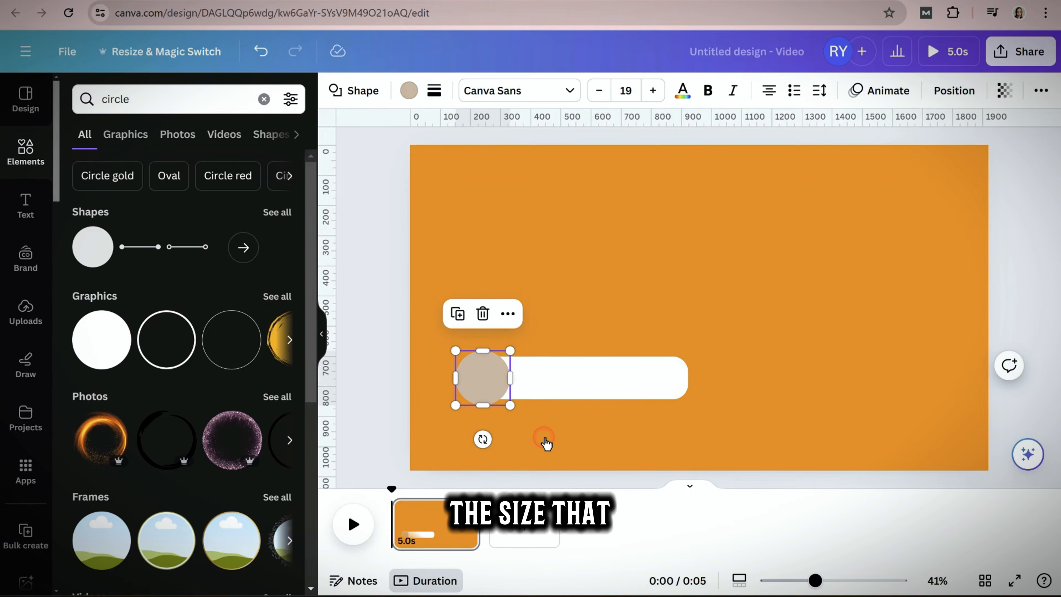
- Color the circle dark red and group it with the white bar
left_click(408, 90)
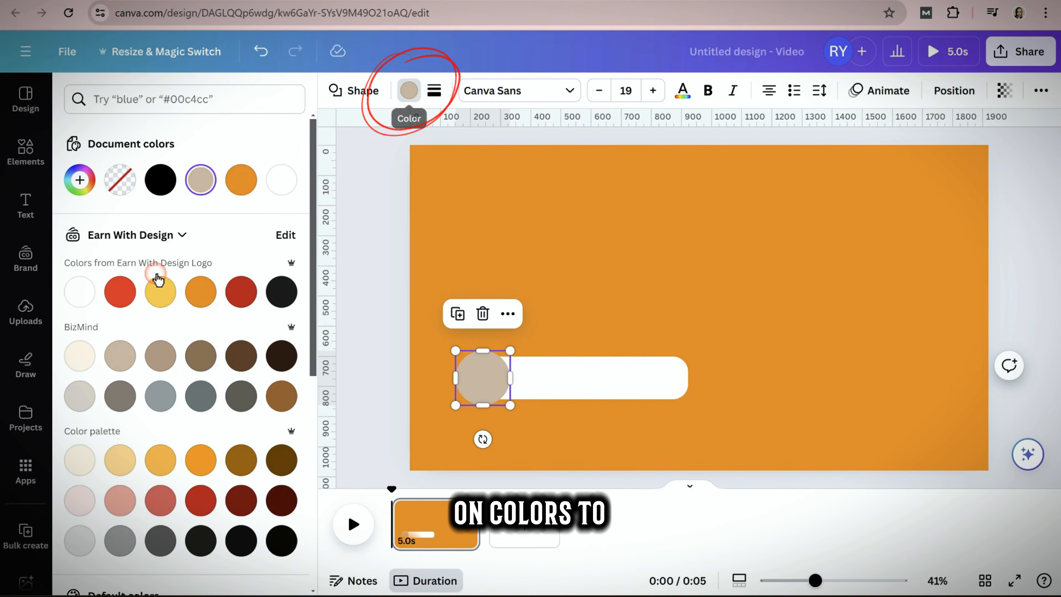
left_click(241, 291)
left_click(558, 389, "shift")
left_click(528, 312)
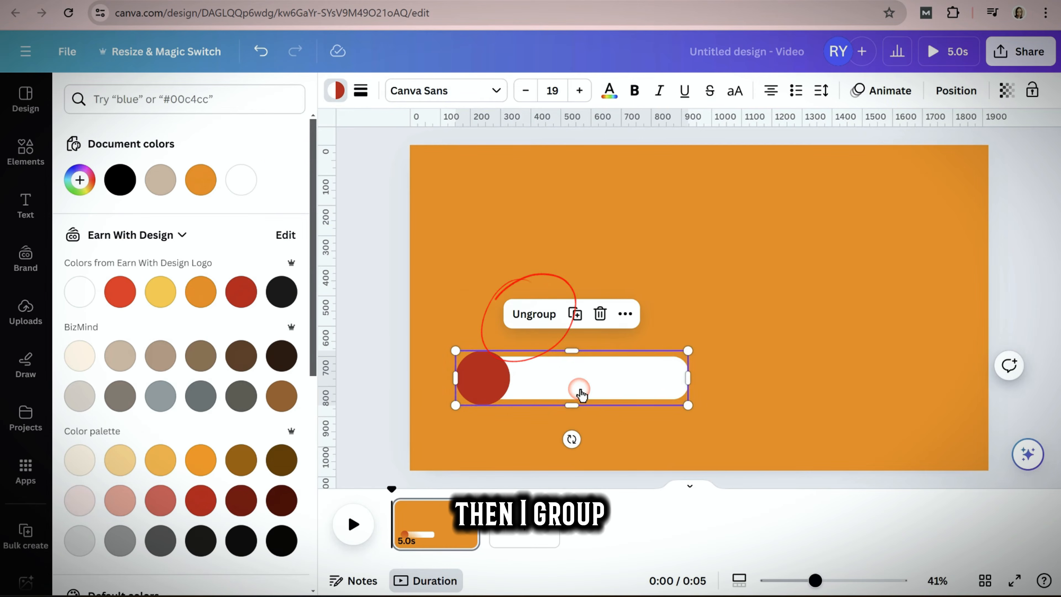
- Duplicate the circle-and-bar group to form four answer bars in two columns and two rows on the page's lower half
left_click(561, 298)
left_click(852, 296)
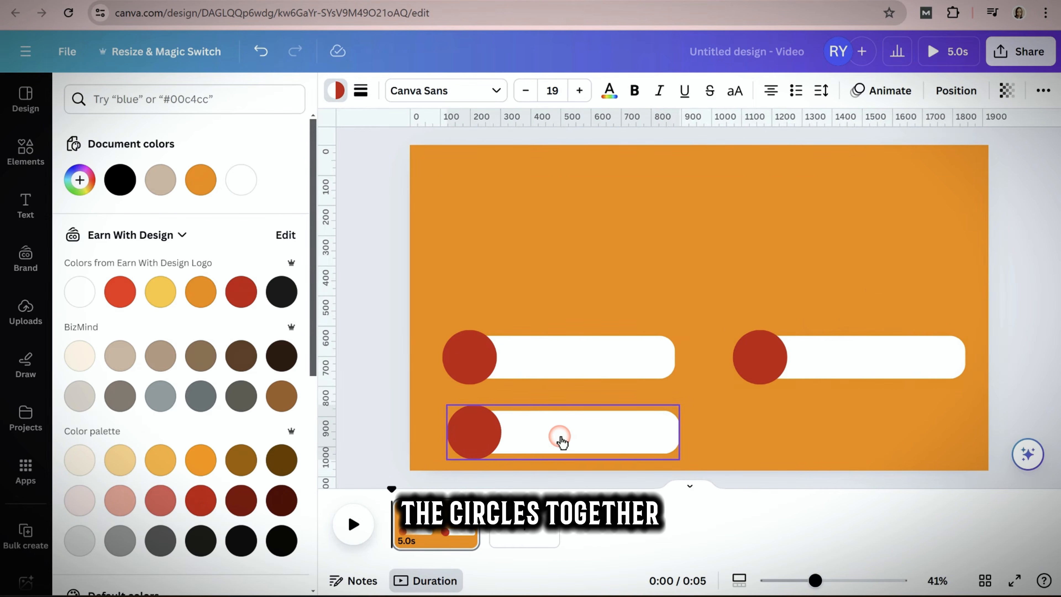
left_click(870, 353)
left_click_drag(879, 357, 887, 421)
left_click(584, 371)
left_click(969, 347)
left_click(949, 375)
left_click(843, 294)
left_click(996, 365)
left_click(1018, 262)
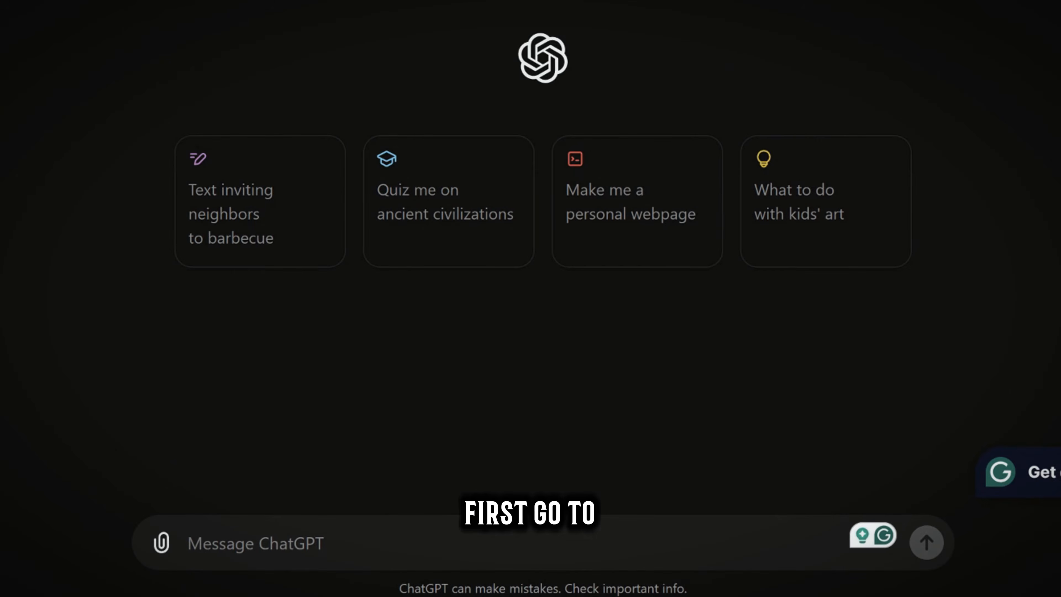
- Ask ChatGPT to create a dessert quiz game with 5 questions and 4 suggestions in a table, with the answer in the last column
left_click(359, 545)
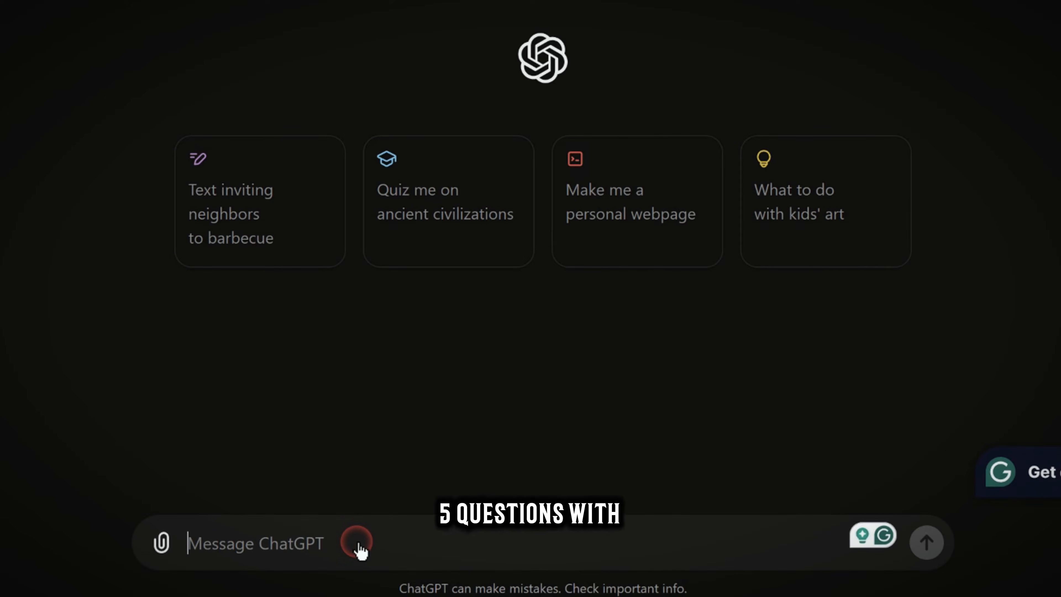
type("Create a quiz game about dessert, 5 questions with 4 suggestions, make all of them in the table and the answer in the last column")
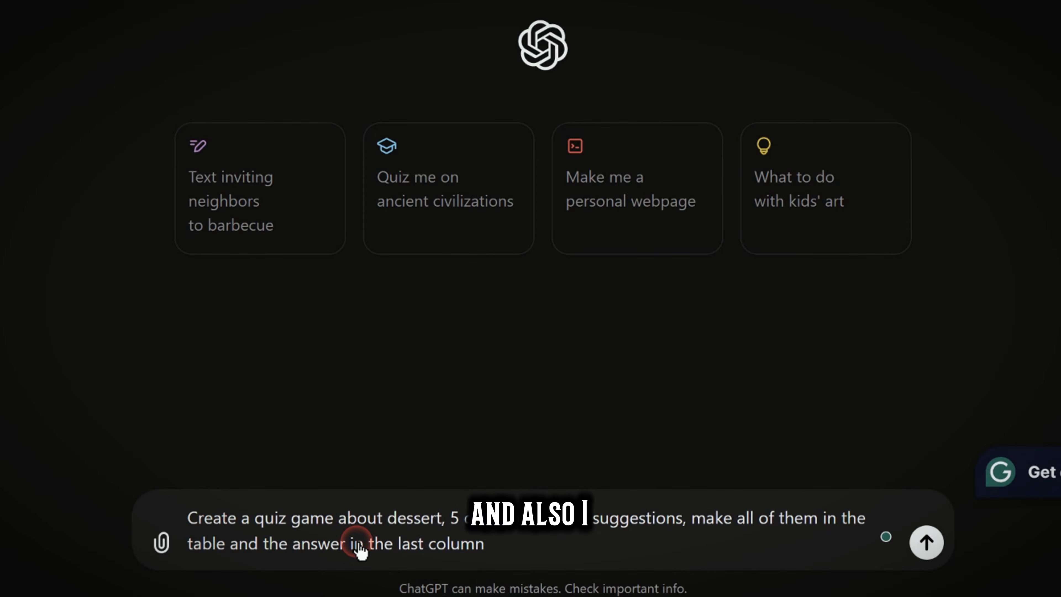
key("Return")
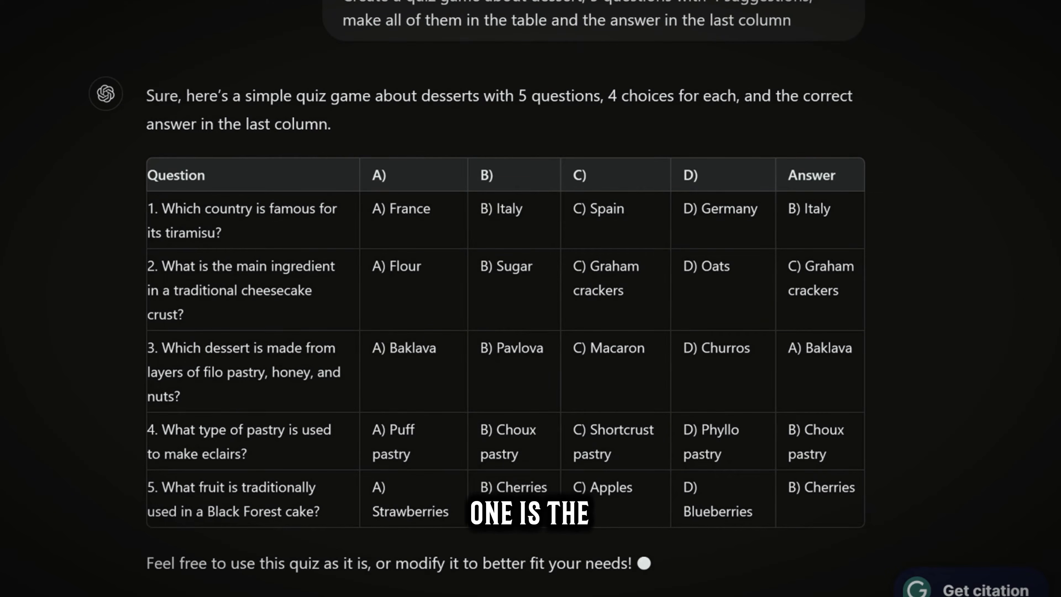
- Copy the first question from ChatGPT and, in Canva, paste "Which country is famous for its tiramisu?" into a new heading
left_click_drag(163, 154, 257, 192)
key("ctrl+c")
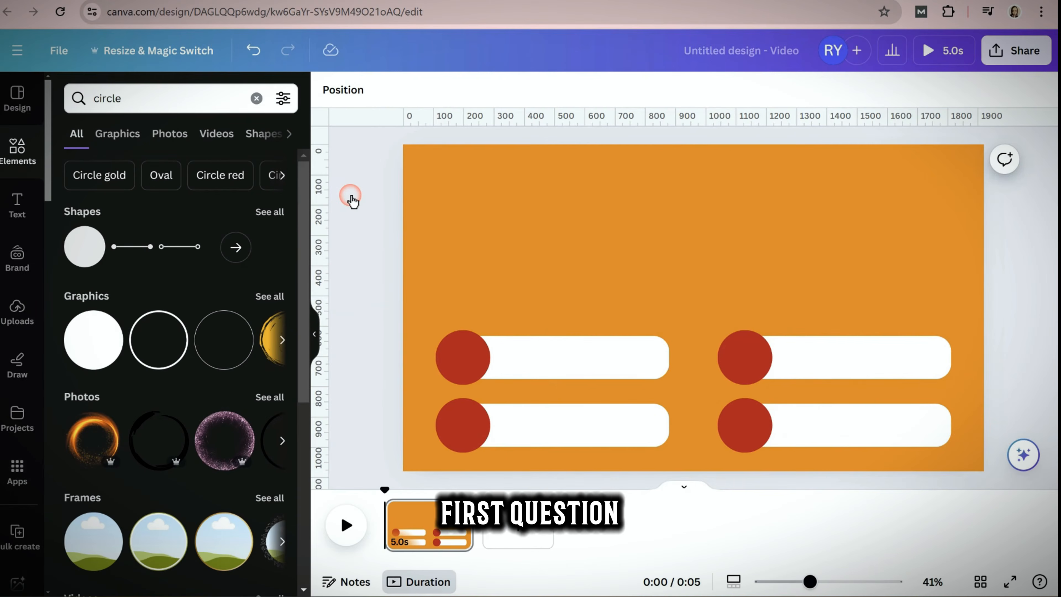
left_click(16, 204)
left_click(152, 278)
double_click(748, 322)
key("ctrl+v")
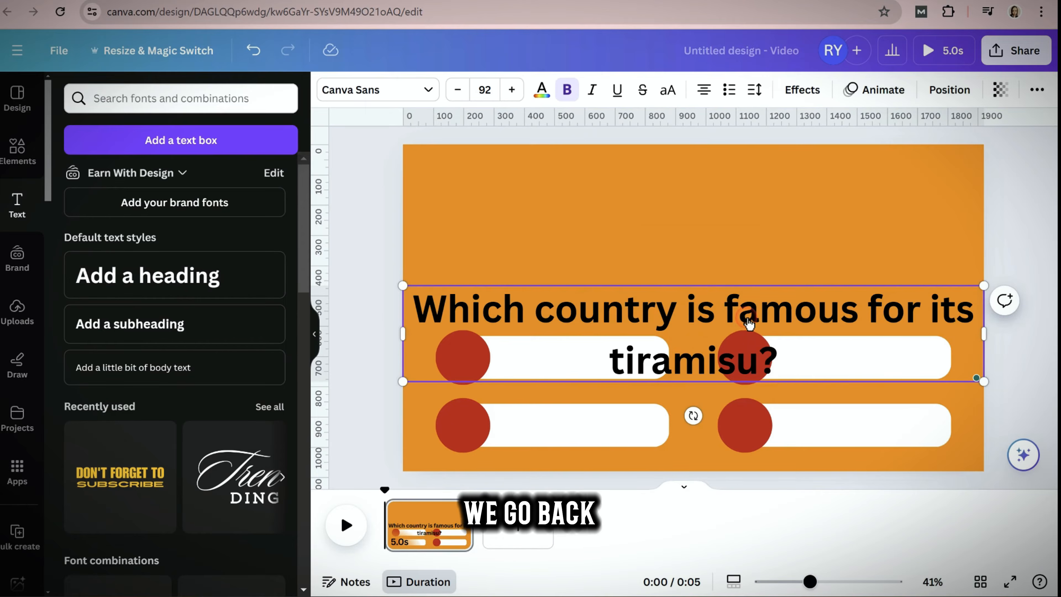
- Set the question in Gagalin on two lines at size 76.6 and center it above the answer bars
left_click_drag(900, 381, 891, 266)
left_click_drag(975, 267, 938, 205)
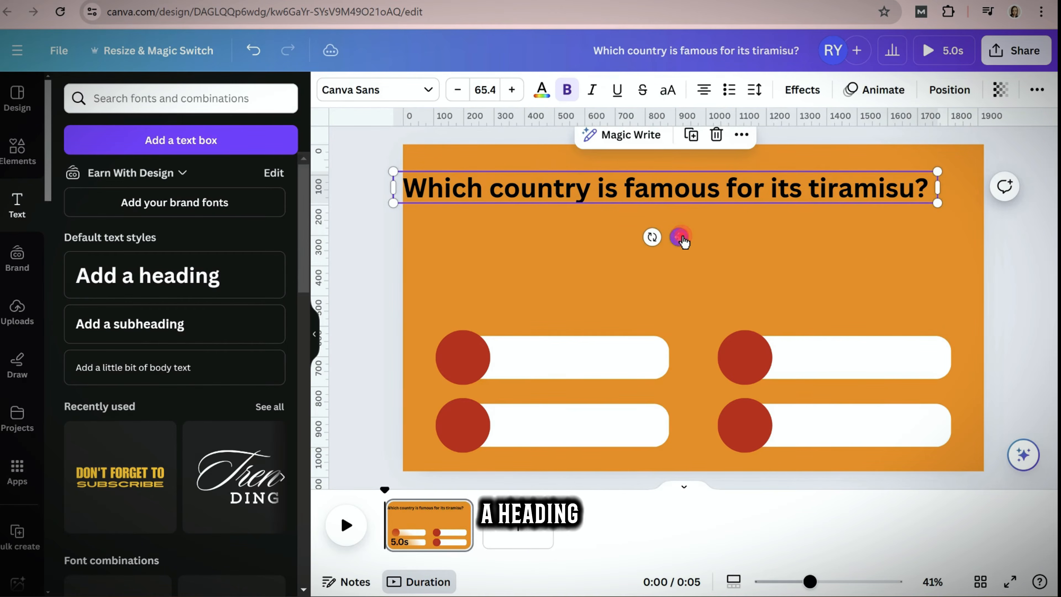
left_click_drag(681, 236, 701, 253)
left_click(370, 94)
left_click(128, 303)
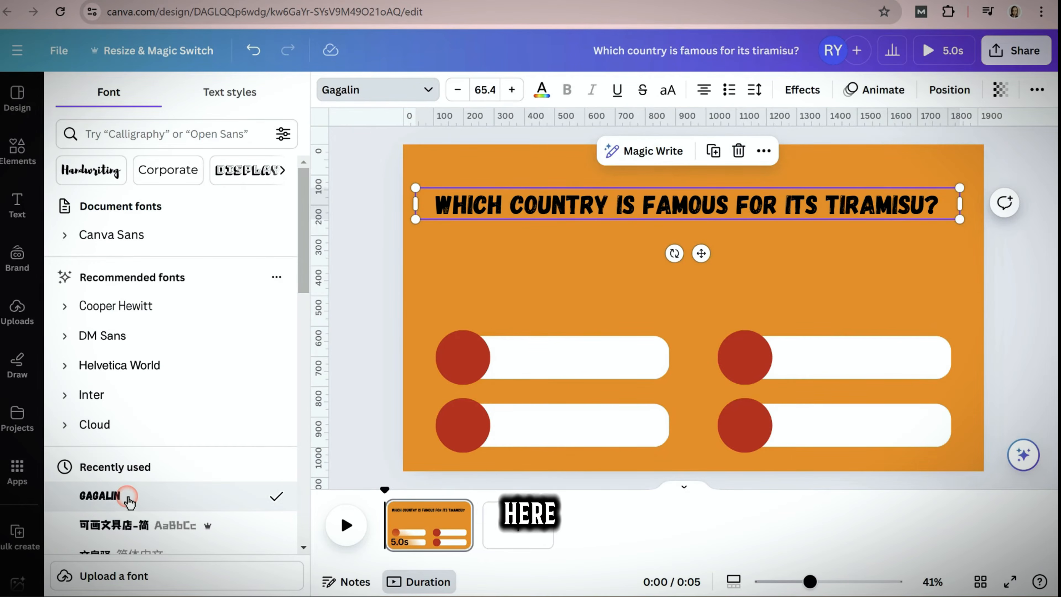
left_click_drag(960, 204, 846, 264)
left_click(1049, 313)
left_click(749, 210)
left_click_drag(716, 256, 783, 255)
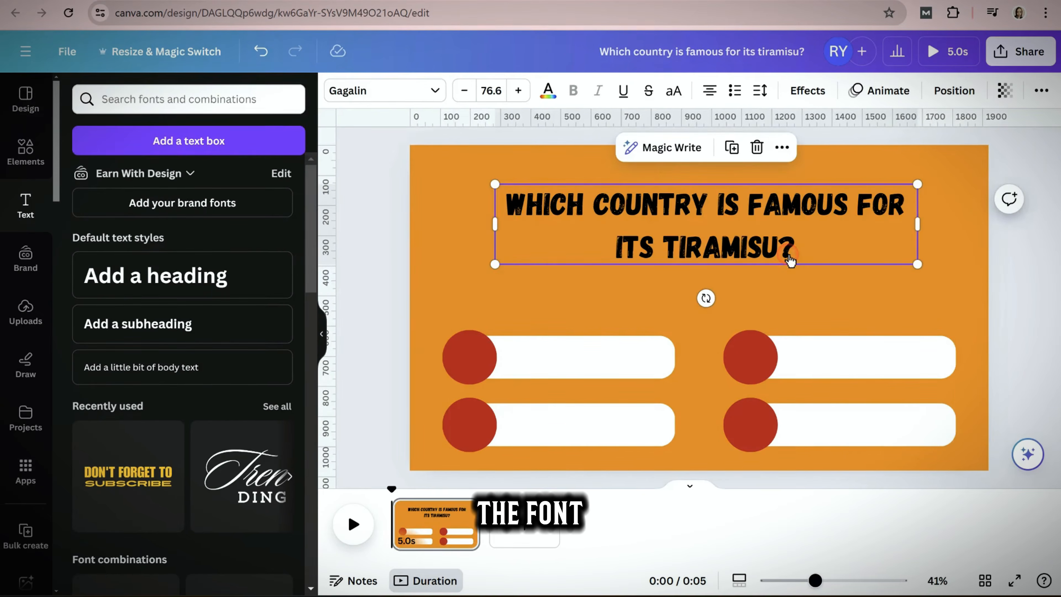
- Apply the Shadow text effect to the question with a white shadow color
left_click(807, 93)
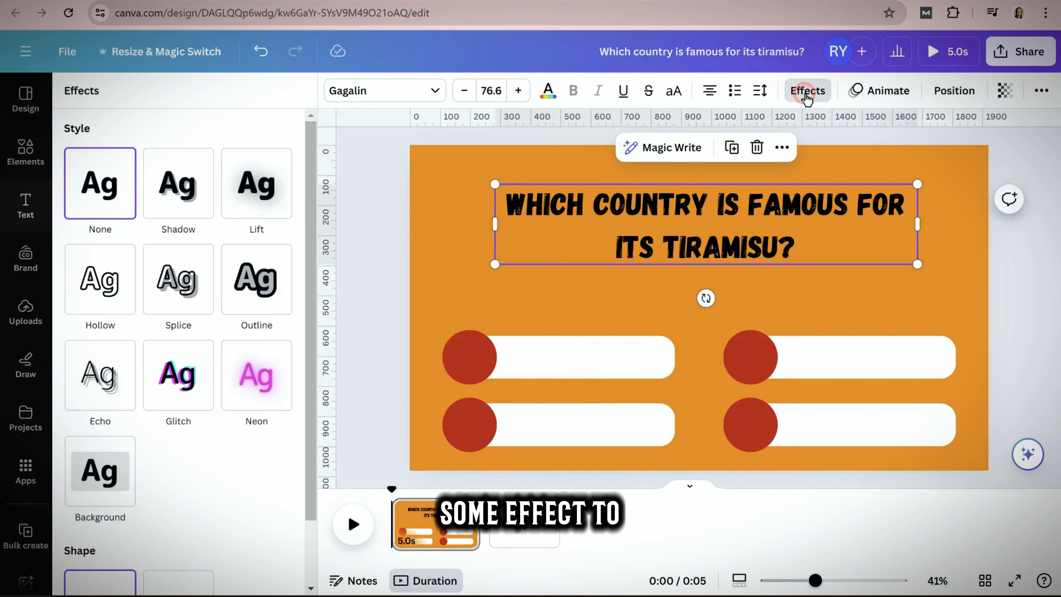
left_click(182, 205)
left_click(283, 471)
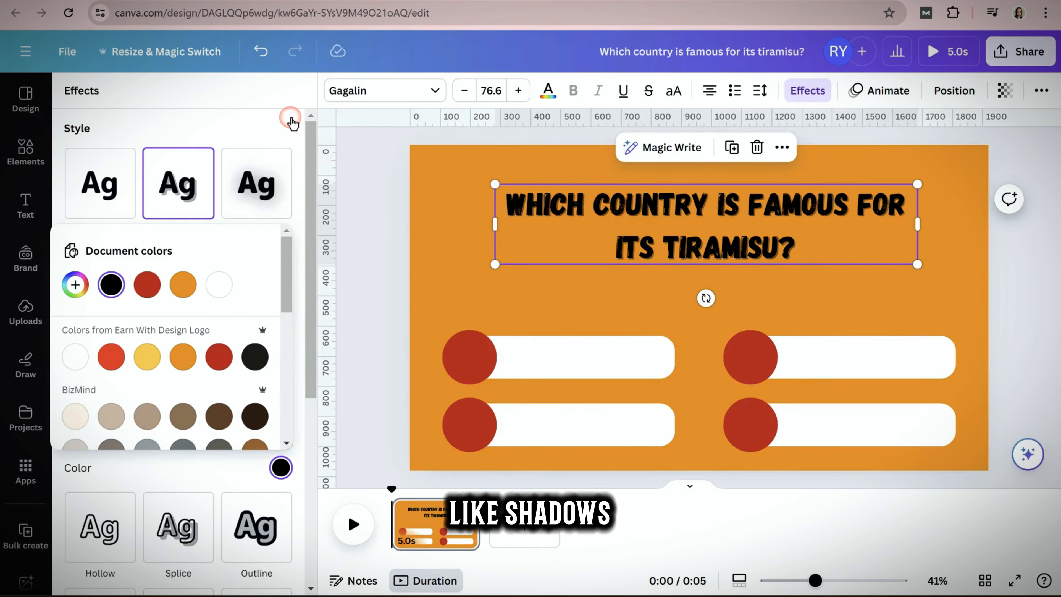
left_click(226, 290)
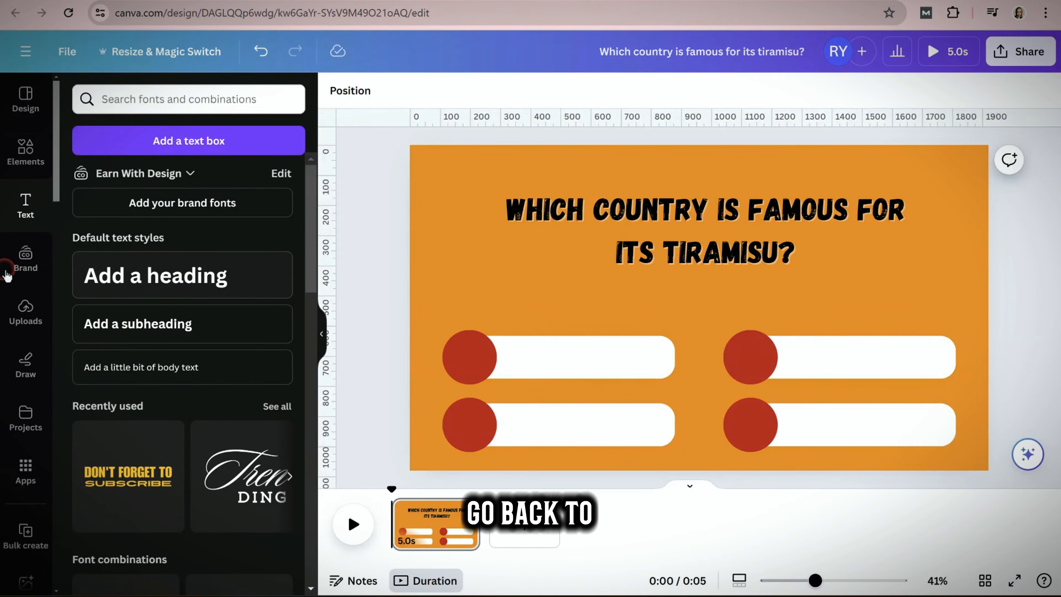
- Add a heading reading "France" and place it on the upper-left answer bar
left_click(140, 286)
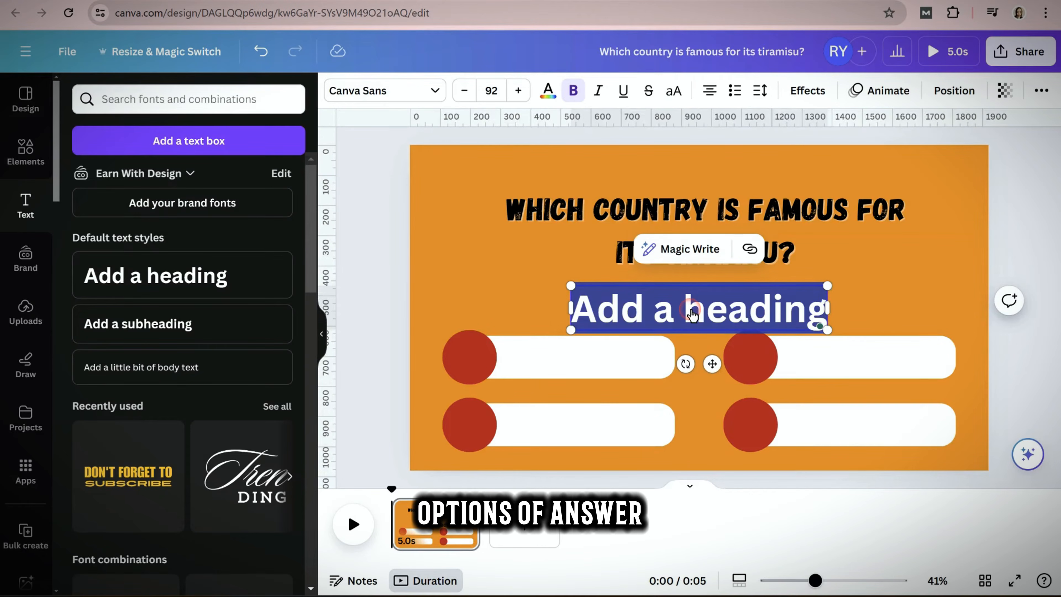
type("France")
left_click_drag(714, 364, 593, 413)
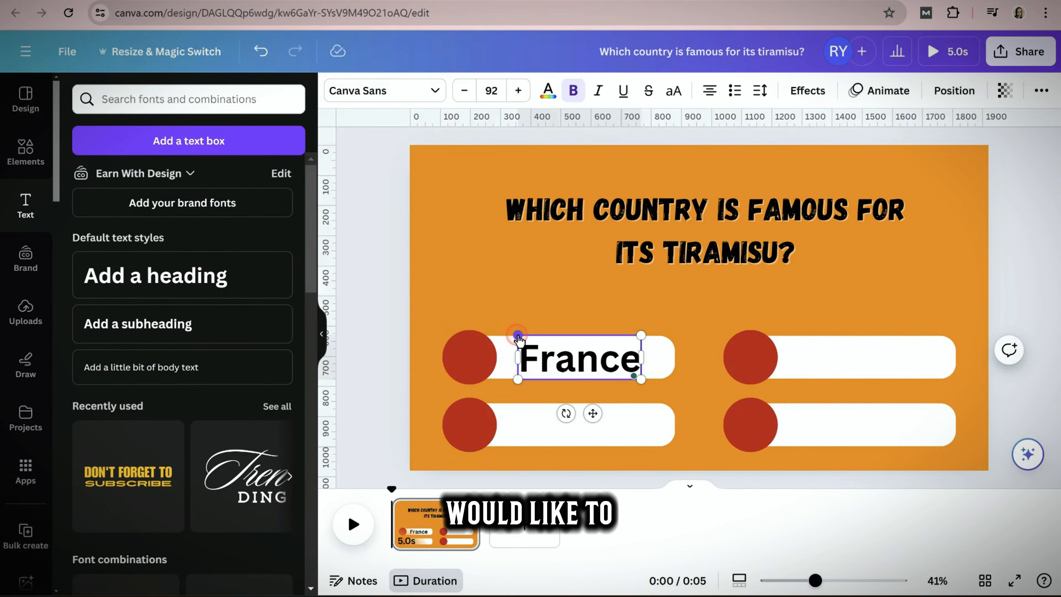
- Change the France text's font to Gagalin, reduce it to size 59.4 and align it within its bar
left_click(384, 91)
left_click(143, 268)
left_click_drag(641, 379, 597, 364)
left_click_drag(571, 393, 585, 401)
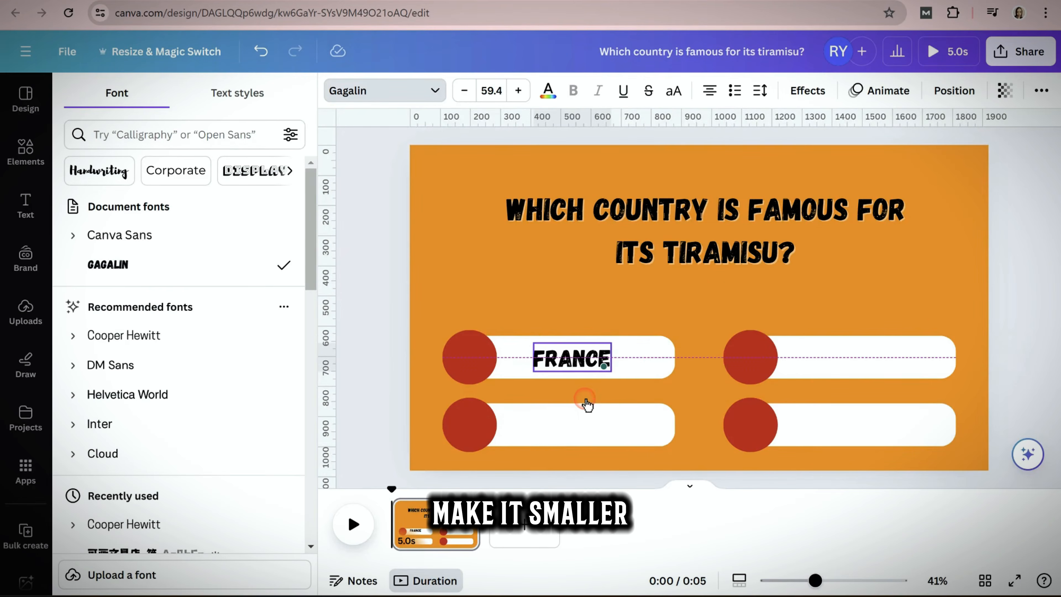
- Color the France text orange
left_click(548, 90)
left_click(201, 291)
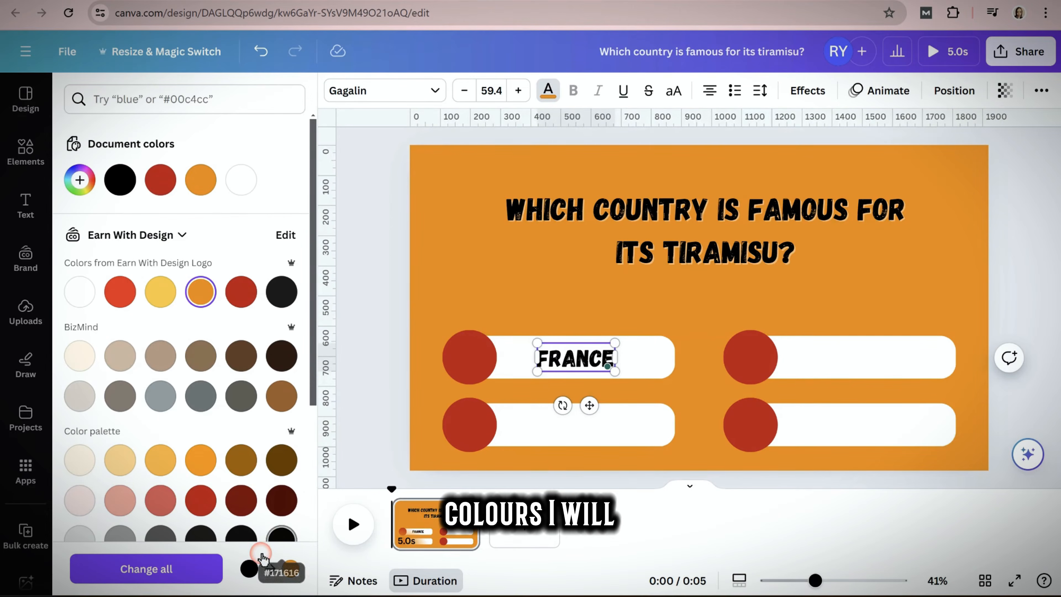
left_click(373, 282)
double_click(576, 358)
left_click(547, 90)
left_click(200, 292)
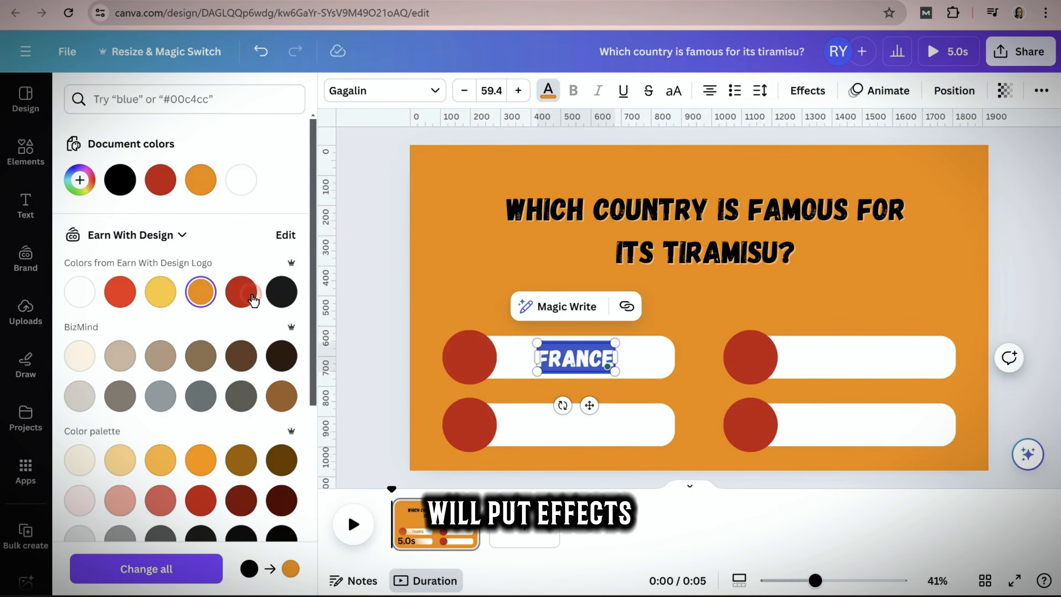
- Apply the Lift effect to the France text with its intensity reduced below 50
left_click(376, 322)
left_click(575, 358)
left_click(807, 90)
left_click(252, 203)
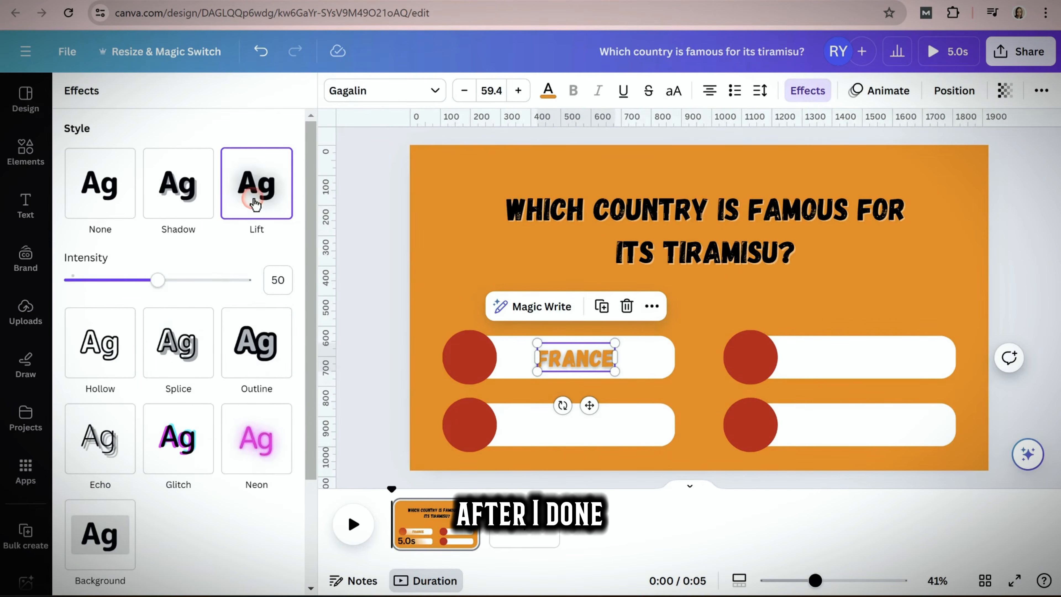
left_click_drag(127, 285, 102, 283)
- Scale the France text down to size 52.6 and recenter it on its bar
left_click(386, 237)
left_click(592, 363)
left_click_drag(615, 371, 595, 365)
left_click_drag(576, 400, 590, 404)
left_click_drag(551, 346, 541, 342)
left_click_drag(590, 402, 589, 403)
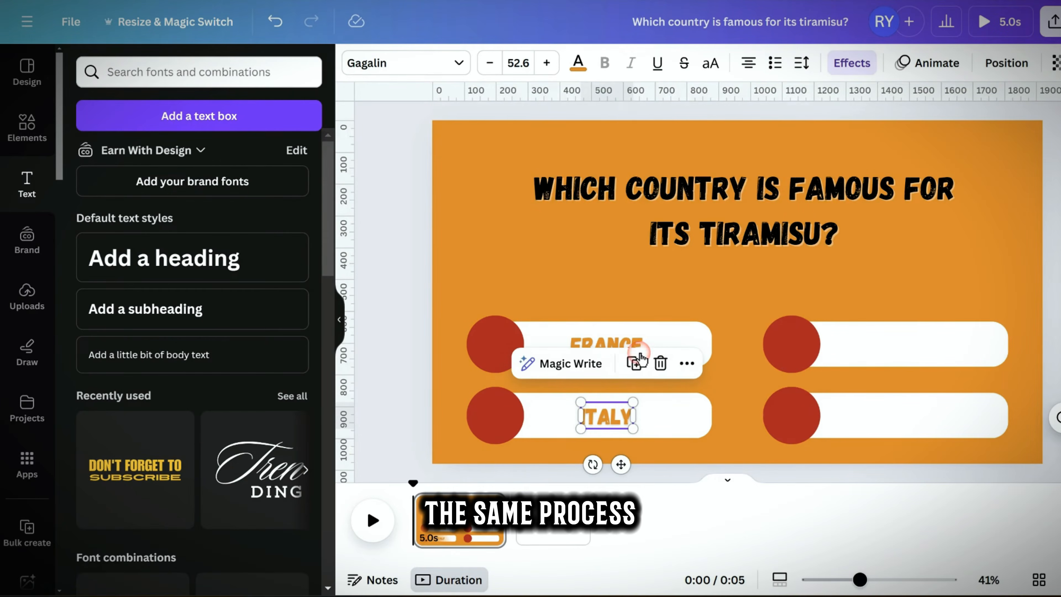
- Duplicate the answer text onto the two right-hand bars as SPAIN and GERMANY and shift the answers toward their circles
left_click(635, 363)
left_click_drag(607, 417, 916, 348)
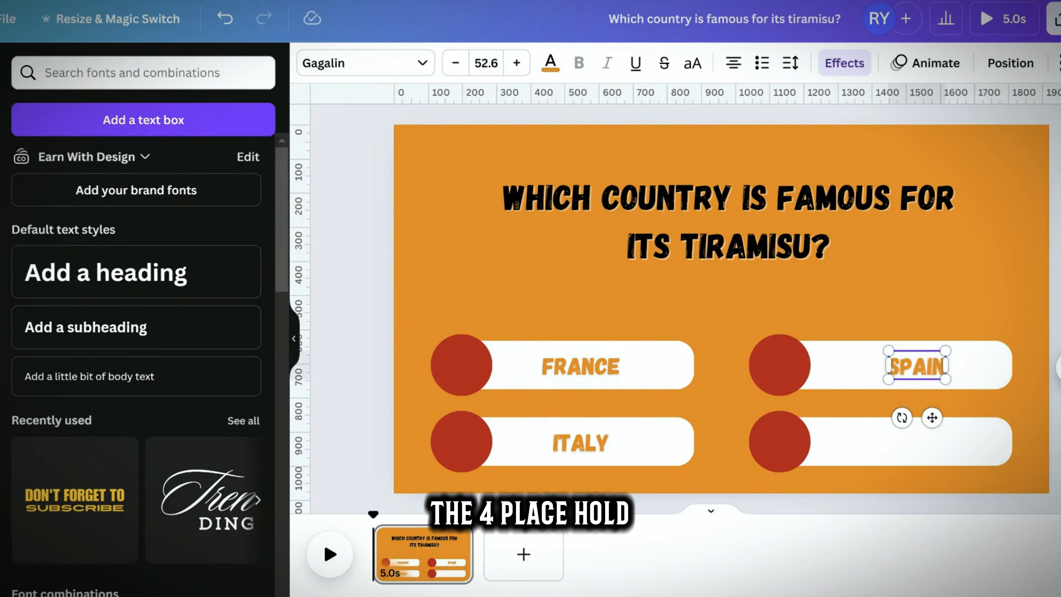
left_click(946, 310)
left_click_drag(923, 373, 917, 443)
double_click(917, 443)
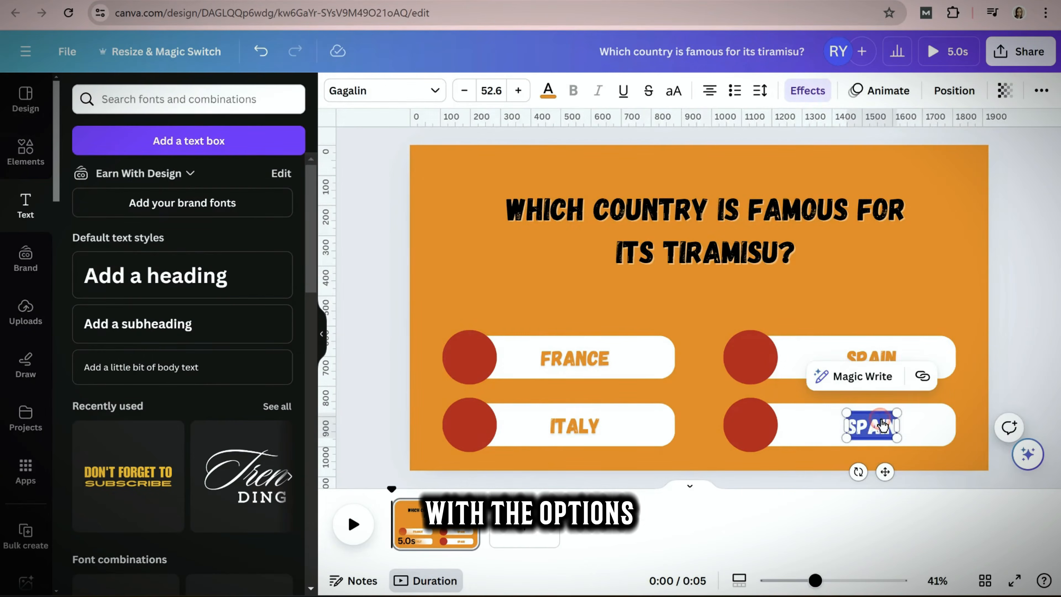
type("GERMANY")
left_click_drag(932, 495, 903, 495)
left_click_drag(917, 366, 871, 366)
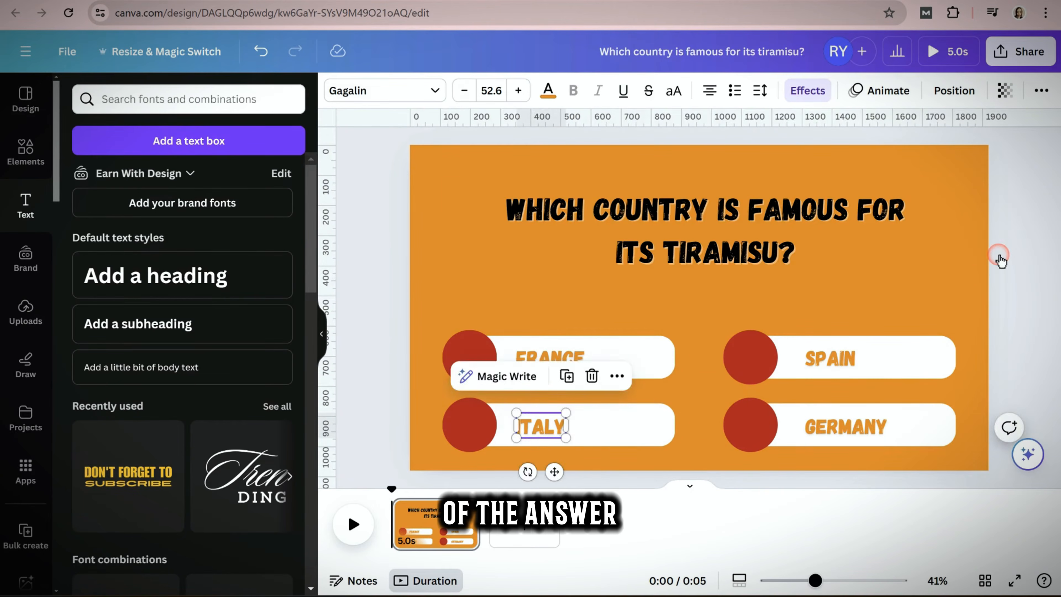
- Add a heading reading "A" in the red circle beside FRANCE and set its font to Gagalin
left_click(467, 360)
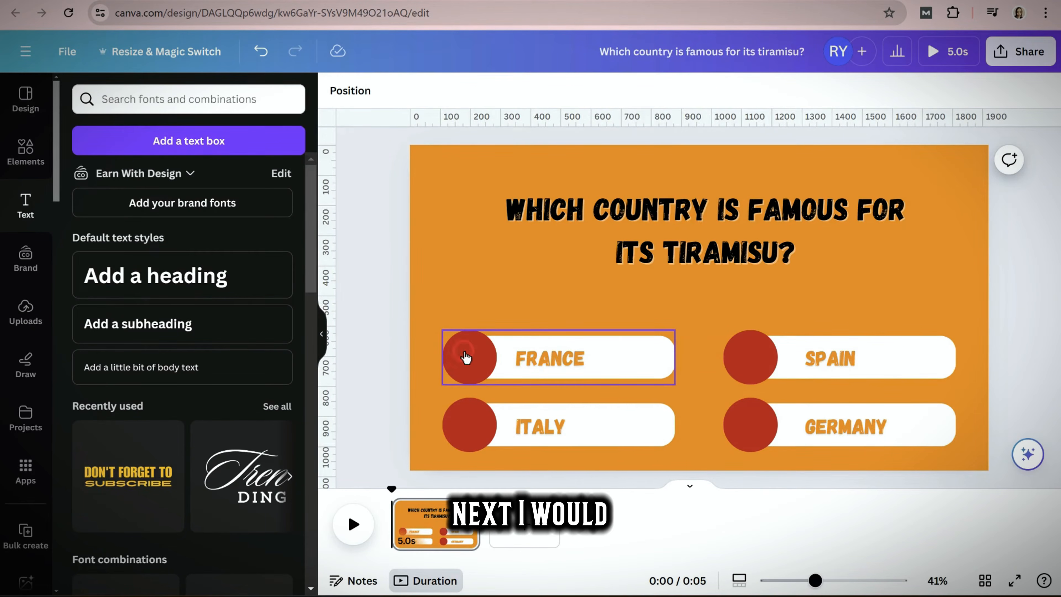
left_click(215, 293)
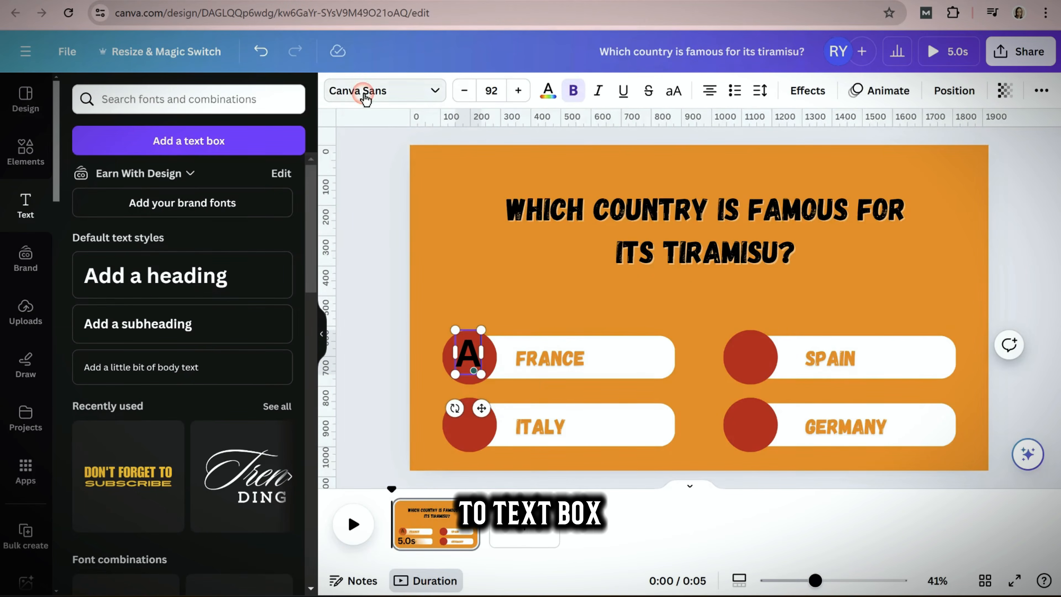
left_click(438, 91)
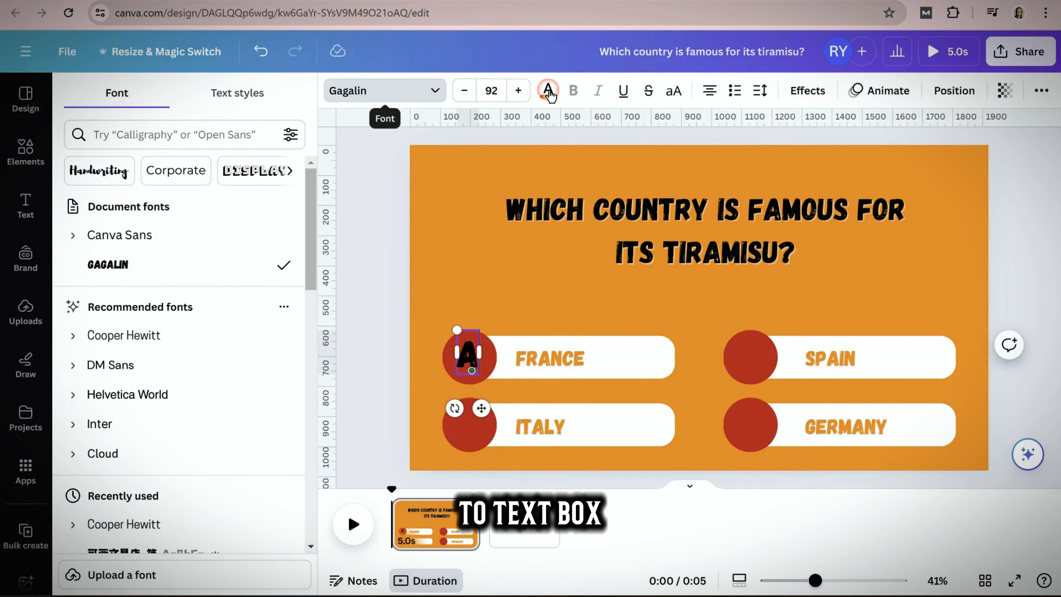
- Color the letter A white (#ffffff)
left_click(548, 91)
left_click(241, 180)
double_click(465, 357)
left_click(548, 91)
left_click(548, 91)
left_click(241, 179)
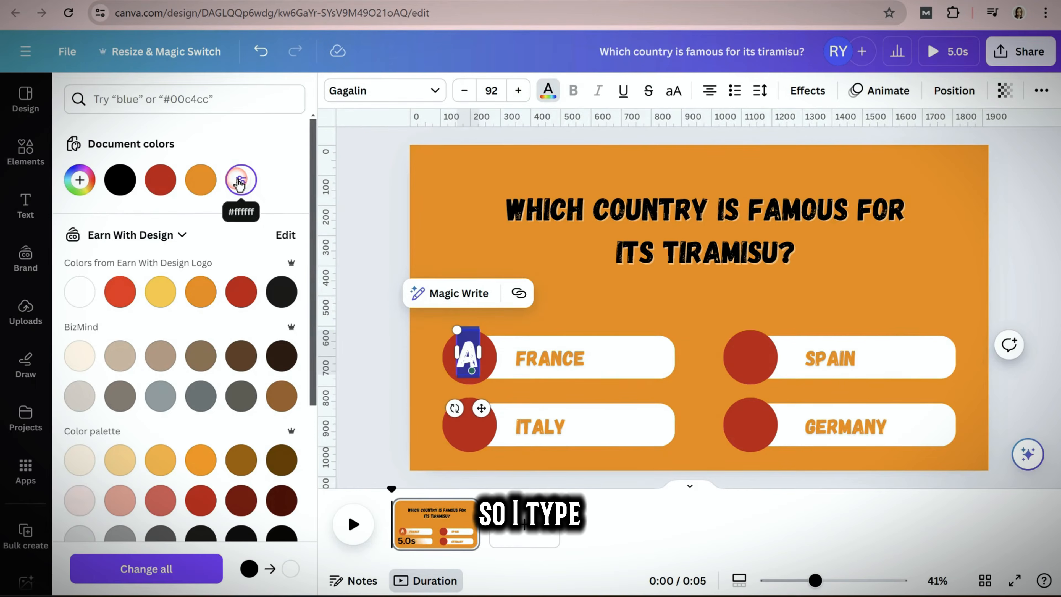
- Center the letter A in its circle and apply the Shadow effect to it
left_click(376, 285)
left_click(468, 362)
left_click_drag(469, 368, 471, 368)
left_click(807, 91)
left_click(178, 184)
left_click(280, 467)
- Place a copy of the letter A in the circle beside ITALY and change it to "B"
left_click(488, 415)
left_click_drag(489, 414, 470, 431)
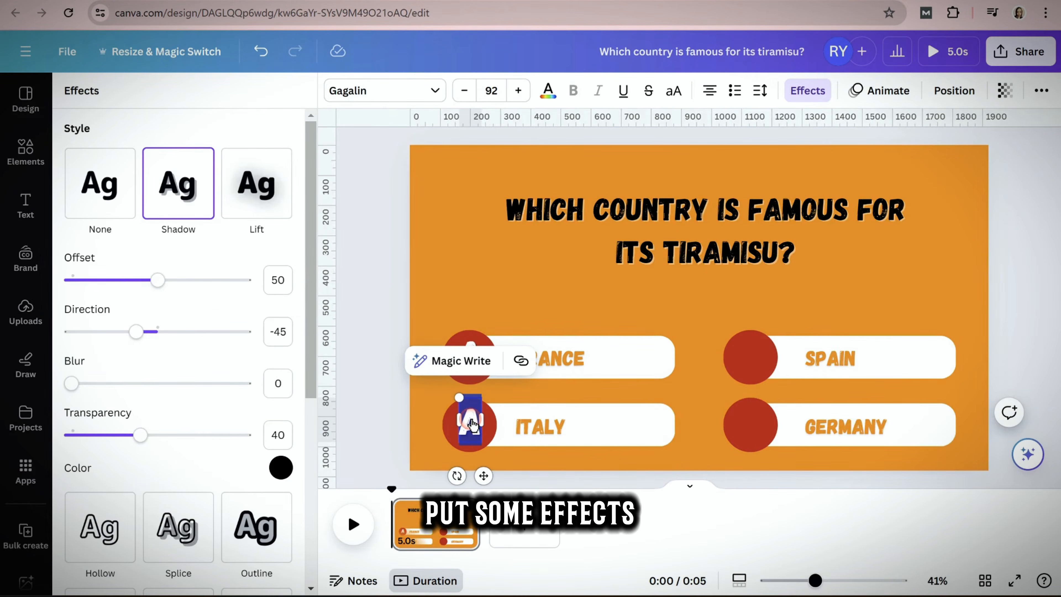
left_click(497, 478)
left_click(476, 429)
- Copy the letter B into the circle beside SPAIN and change it to "C"
key("ctrl+c")
key("ctrl+v")
left_click_drag(488, 481, 765, 480)
double_click(751, 360)
type("C")
- Copy the letter C into the circle beside GERMANY and change it to "D"
left_click(1012, 273)
left_click(762, 353)
key("ctrl+c")
left_click(796, 290)
key("ctrl+v")
double_click(751, 431)
type("D")
left_click(1024, 253)
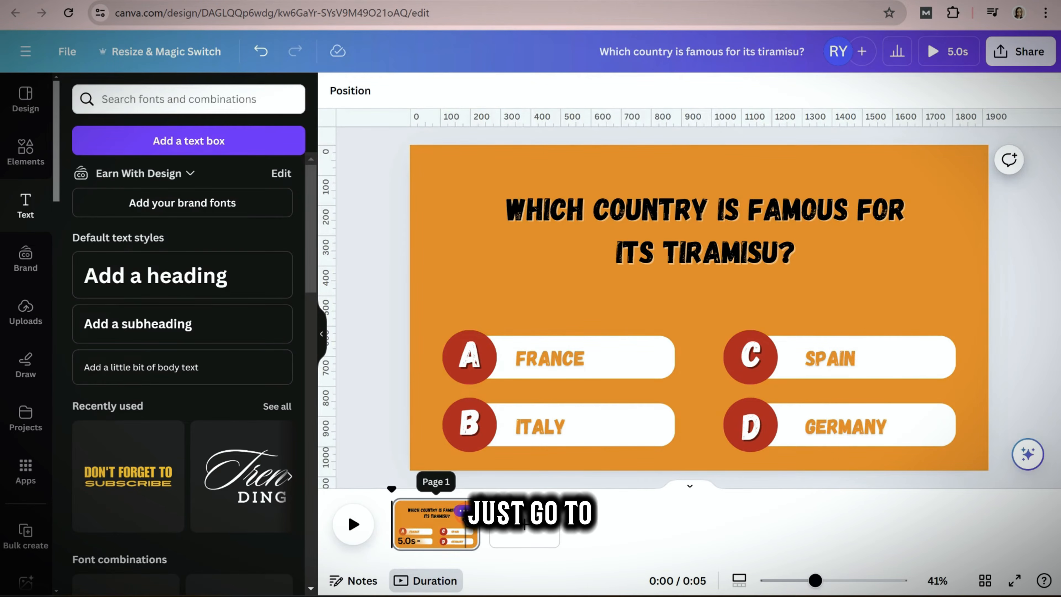
- Duplicate the question page and delete the France, Spain and Italy answer bars with their letters from the copy
left_click(463, 510)
left_click(540, 267)
left_click_drag(363, 299, 990, 396)
key("Delete")
left_click_drag(373, 368, 676, 459)
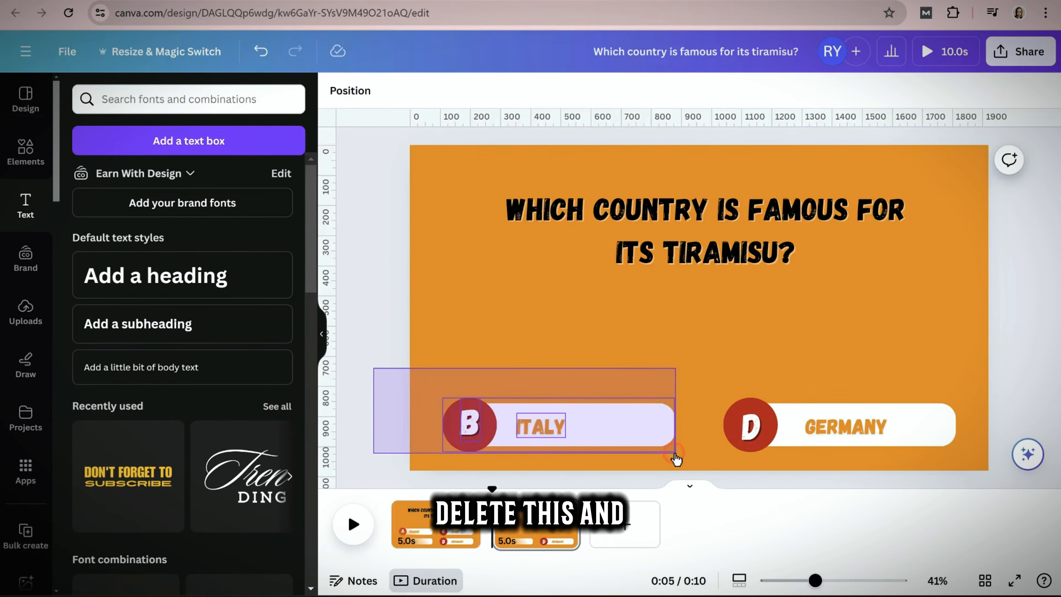
key("Delete")
- Remove the letter D and its red circle from the GERMANY bar on the duplicated page
left_click(734, 429)
left_click(742, 360)
left_click(768, 432)
key("Delete")
left_click(759, 432)
key("Delete")
- Enlarge the GERMANY bar together with its text to about 1080 px wide and centre it below the heading
left_click(847, 428)
left_click(846, 429, "shift")
left_click_drag(867, 481, 715, 402)
left_click_drag(596, 322, 478, 297)
left_click_drag(696, 340, 749, 351)
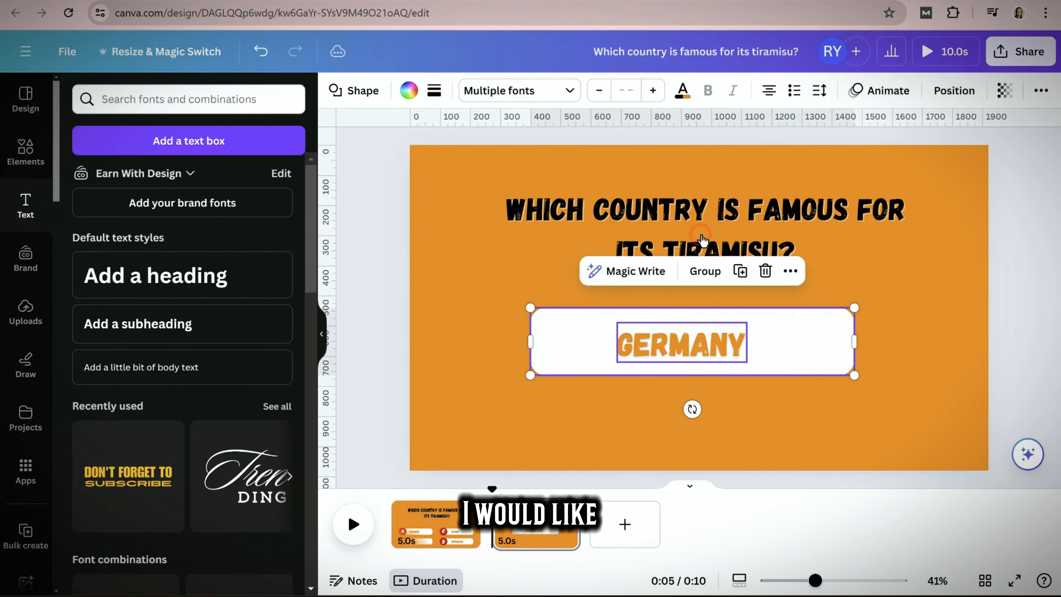
- Change the duplicated page's heading to "Correct Answer"
double_click(701, 229)
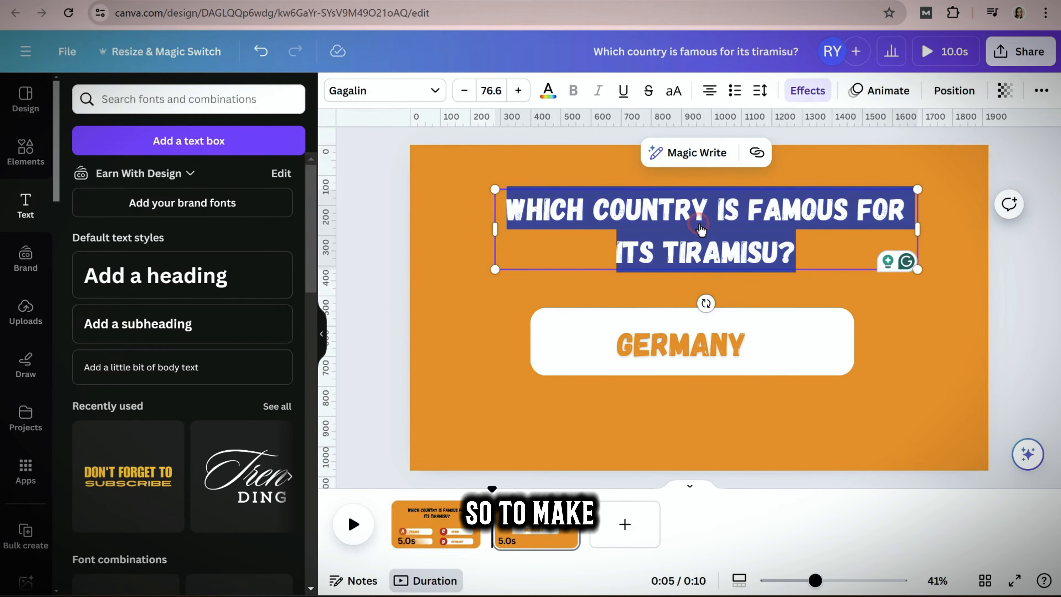
type("Co")
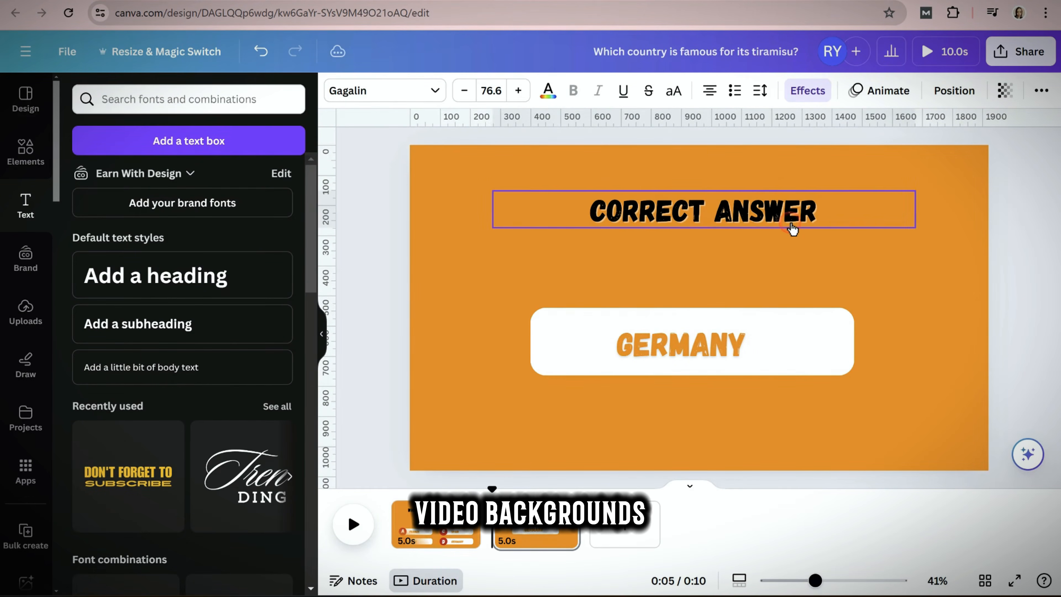
key("Escape")
key("Tab")
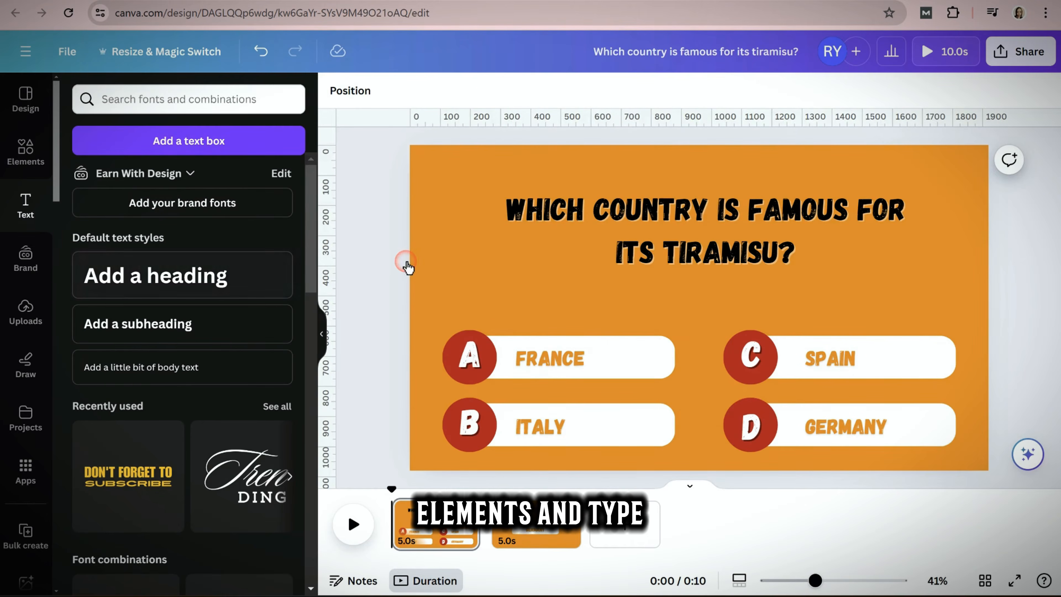
left_click(150, 100)
type("comic background")
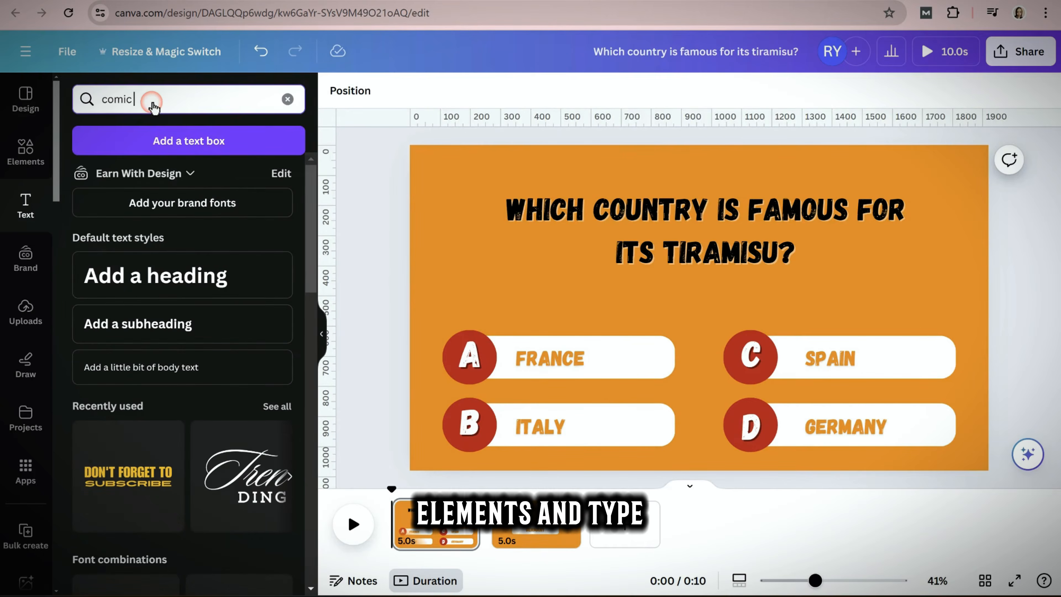
key("Return")
- Search the elements for "comic background" and browse the video results for a suitable animated background
left_click(26, 152)
left_click(204, 99)
type("comi")
left_click(153, 319)
left_click(218, 135)
scroll(135, 441, "down", 10)
scroll(237, 440, "up", 10)
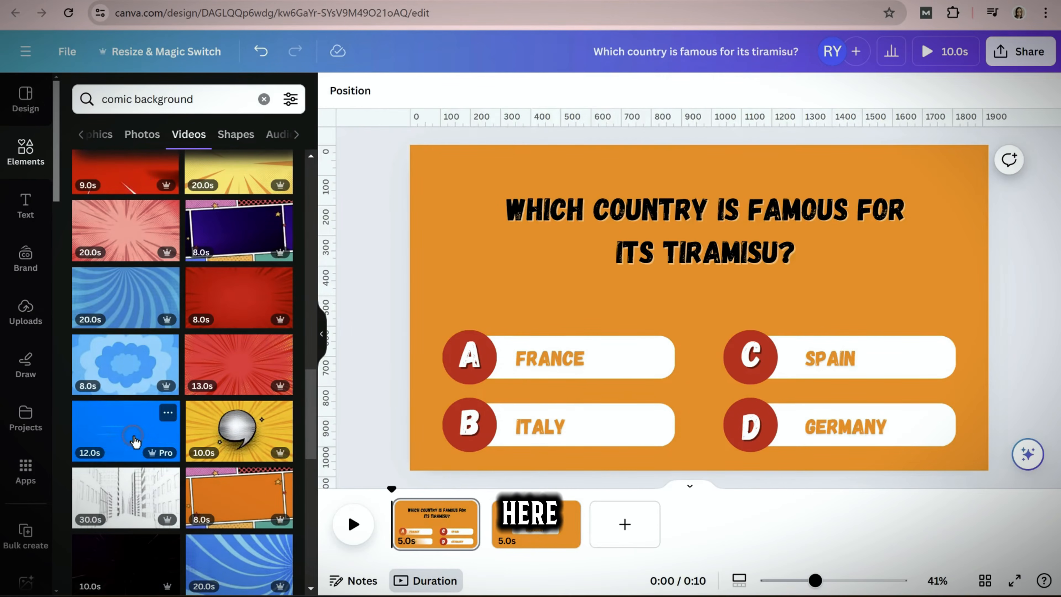
scroll(243, 395, "down", 5)
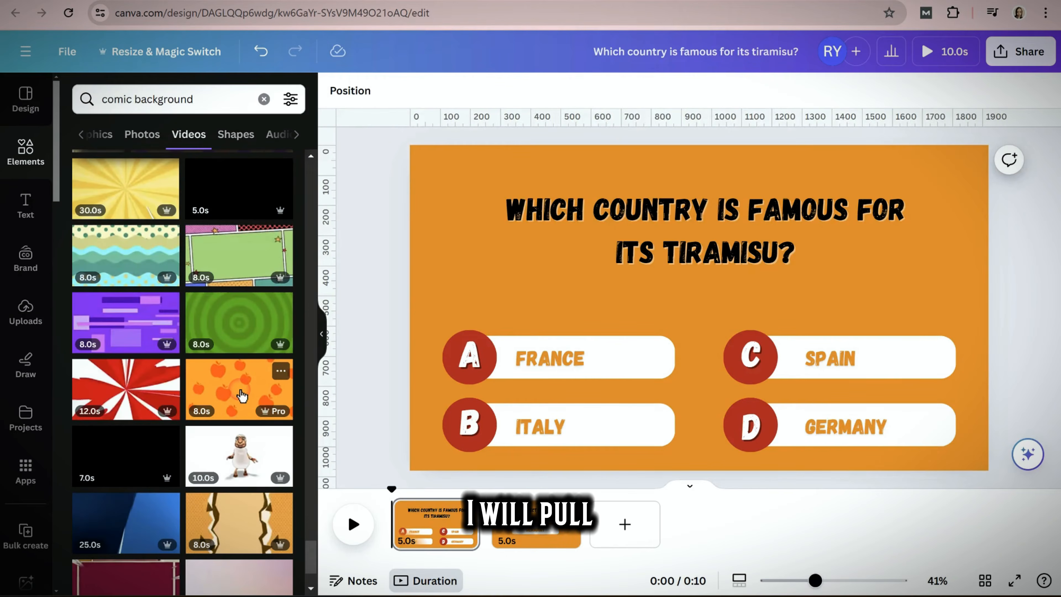
- Add the orange apple-pattern video to the question page as a full-page layer behind all text and answer bars
left_click(239, 389)
left_click_drag(521, 286, 497, 276)
left_click_drag(868, 405, 988, 460)
left_click(734, 91)
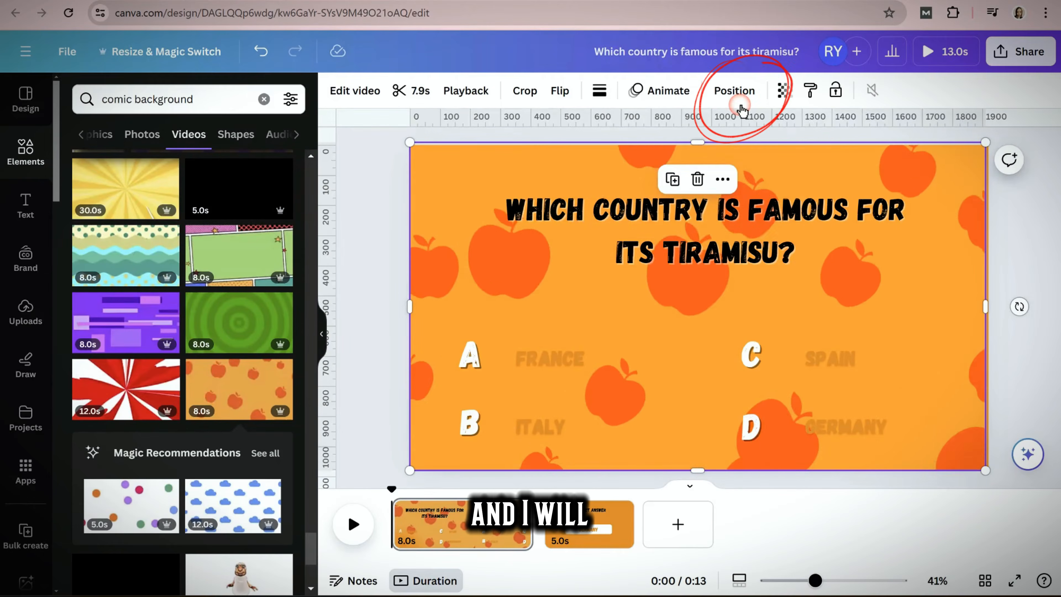
left_click_drag(226, 402, 225, 516)
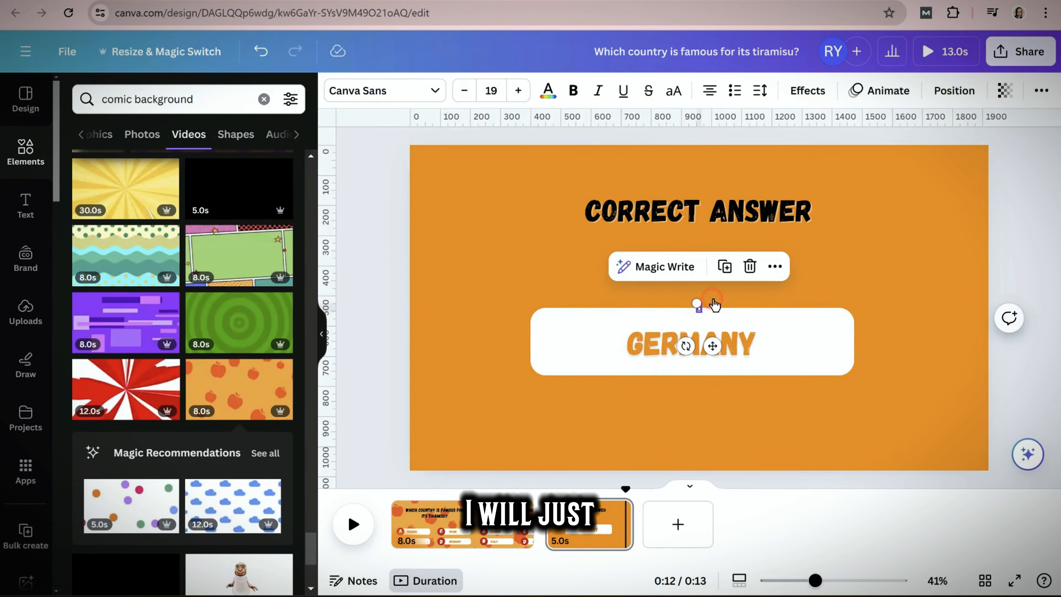
- Add the same apple-pattern video to the Correct Answer page, covering the page behind the heading and GERMANY bar
left_click(517, 472)
left_click(208, 397)
left_click_drag(502, 256, 457, 228)
left_click_drag(866, 405, 988, 474)
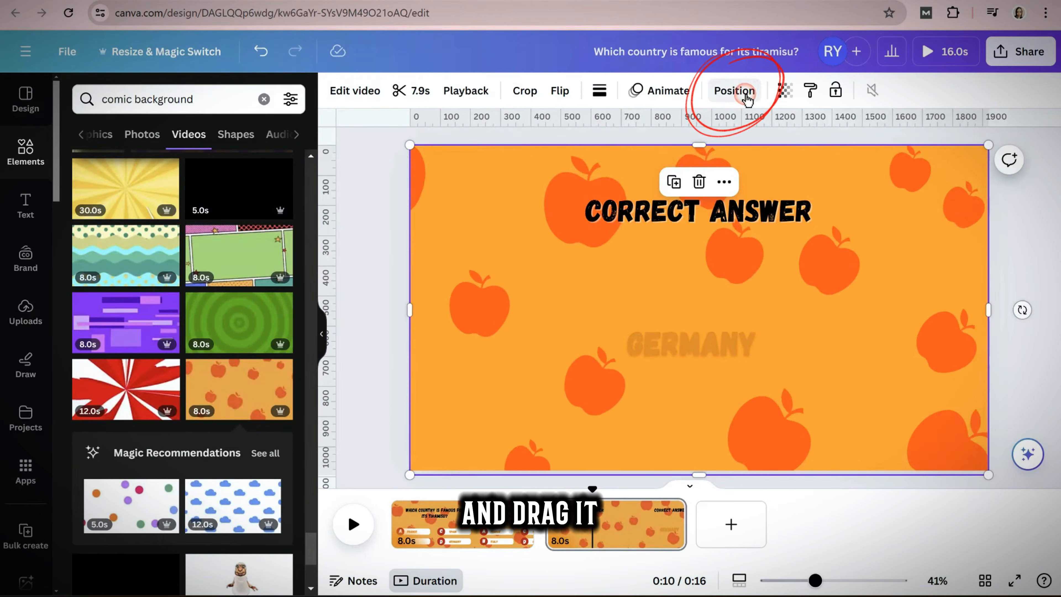
left_click(734, 90)
left_click_drag(185, 279, 205, 347)
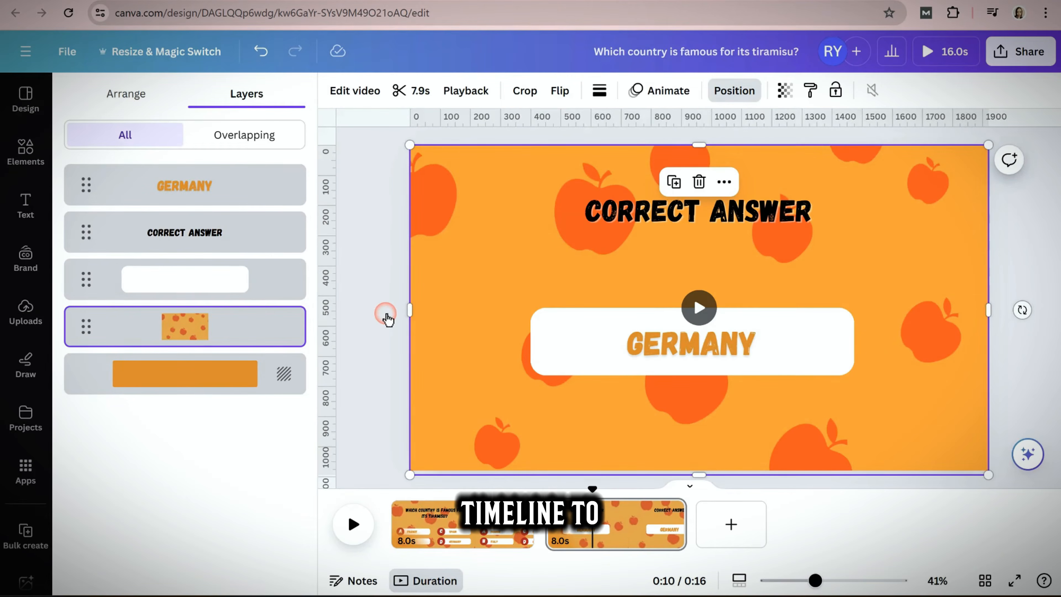
left_click(387, 318)
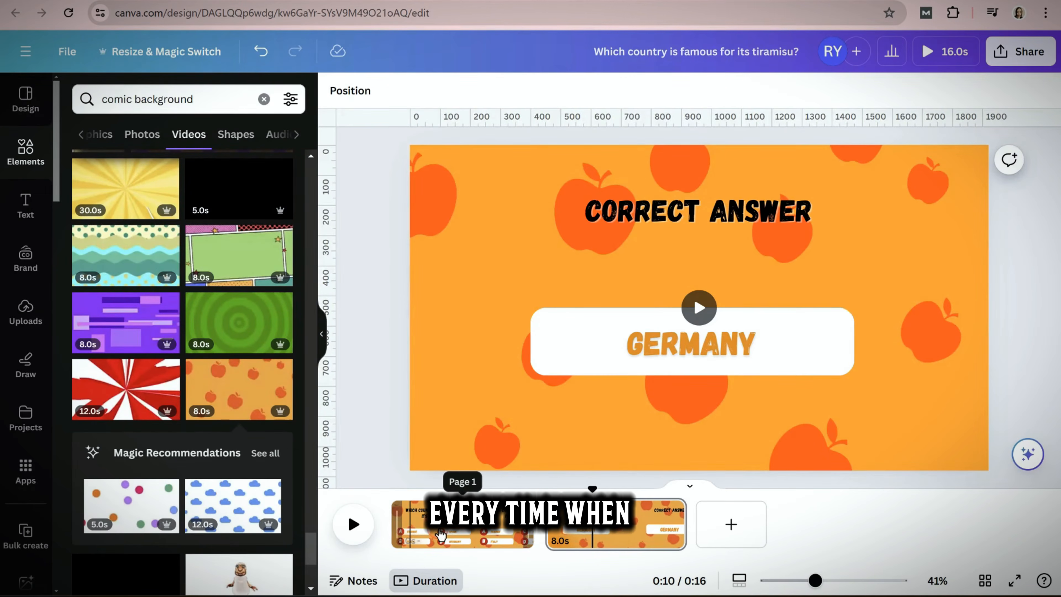
- Trim the question page to 5.0 seconds and the Correct Answer page to 2.5 seconds
left_click_drag(533, 533, 484, 528)
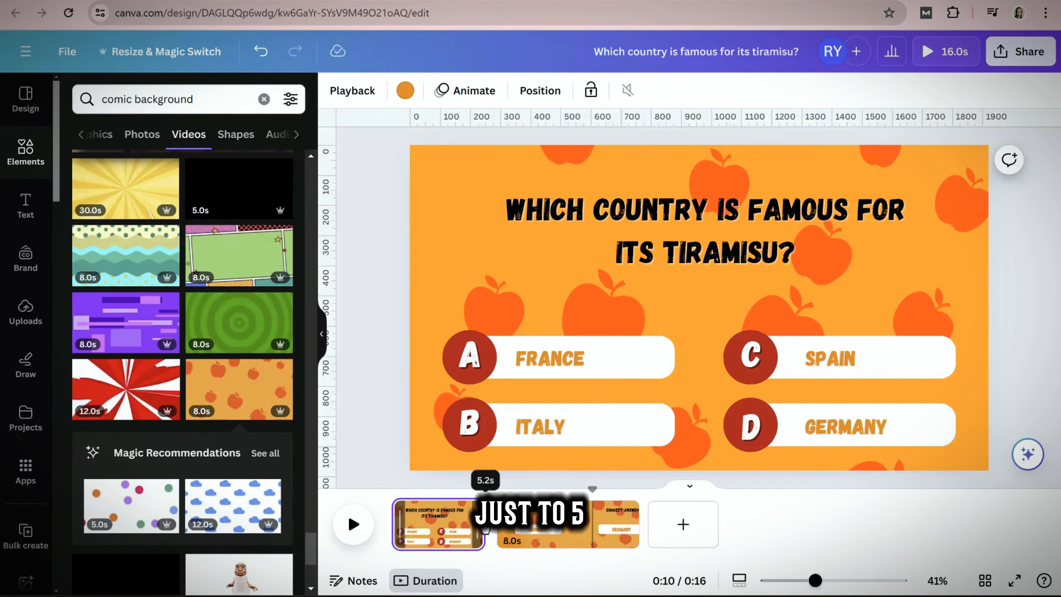
left_click_drag(485, 529, 481, 529)
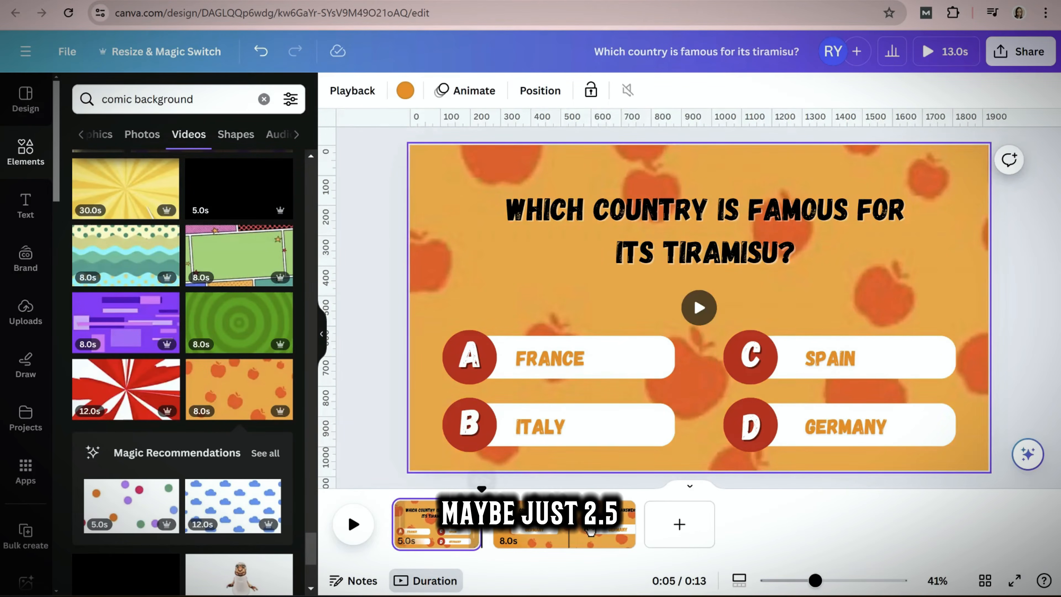
left_click_drag(632, 529, 542, 528)
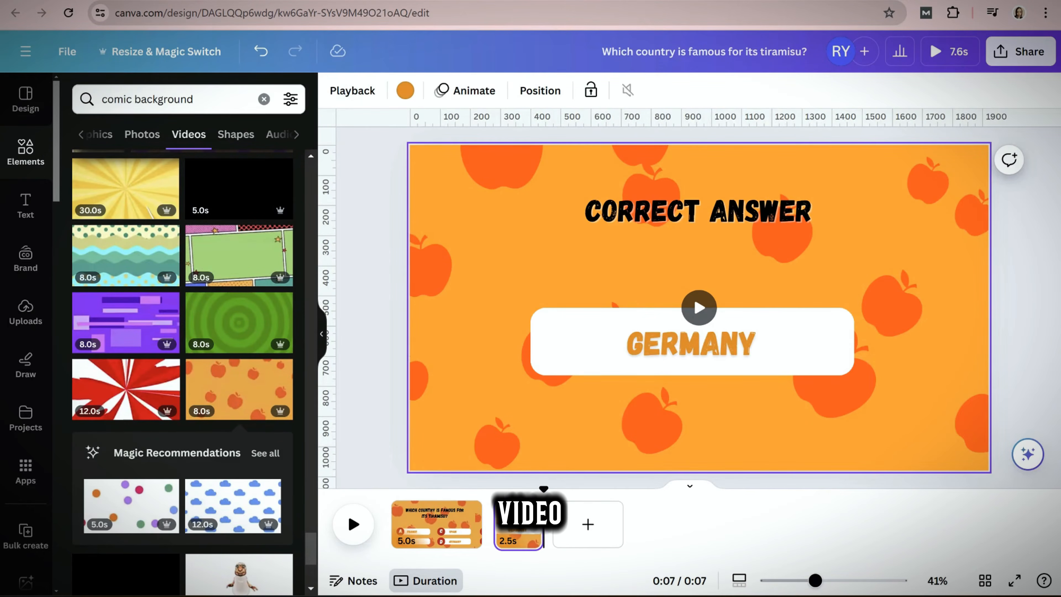
- Try page animations on the question page's elements and apply Baseline
left_click_drag(398, 142, 993, 477)
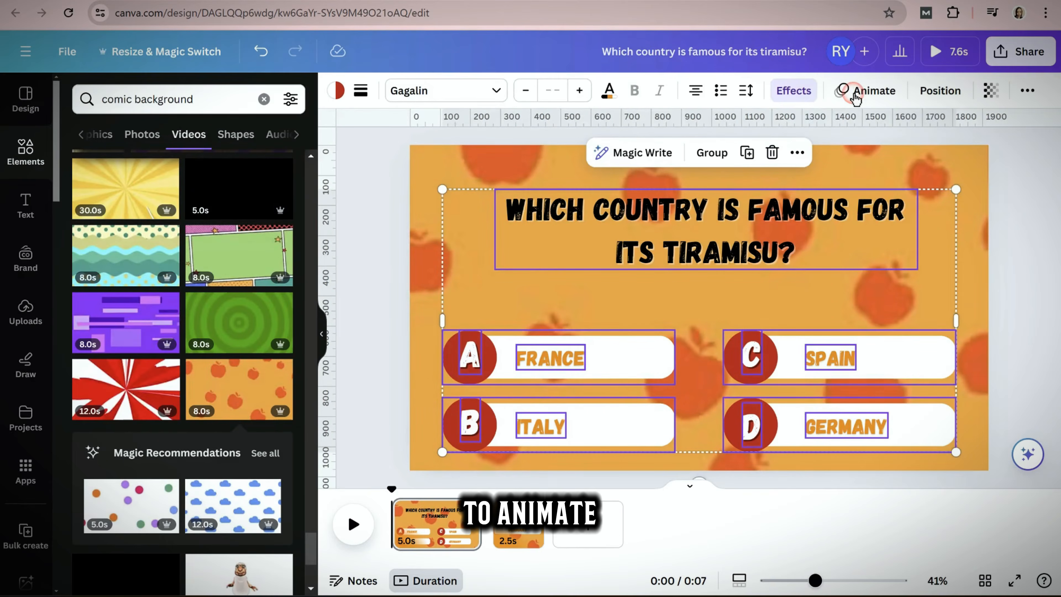
left_click(856, 94)
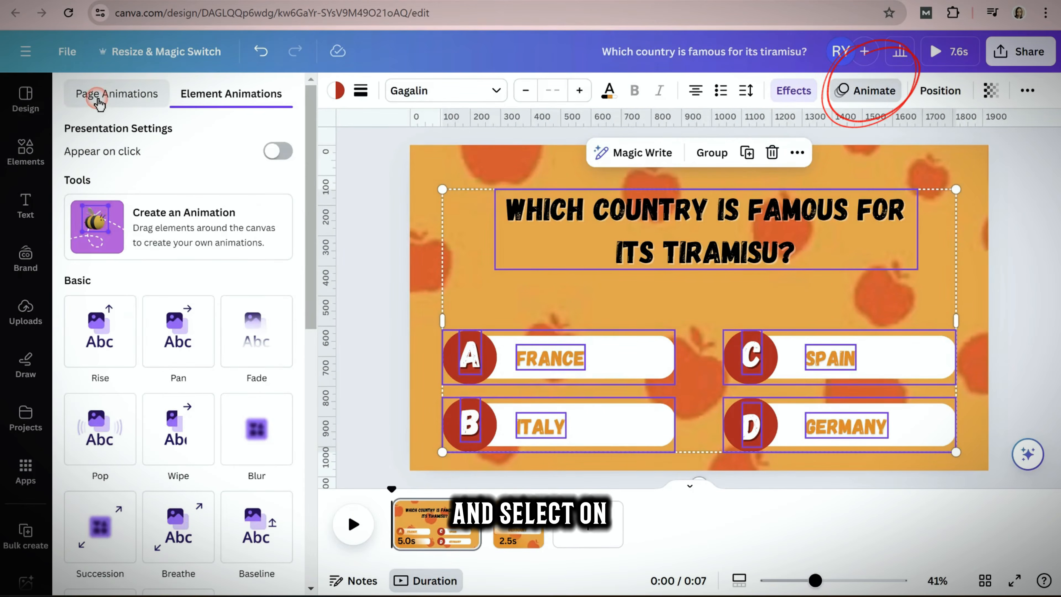
left_click(98, 100)
left_click(105, 298)
scroll(254, 502, "down", 6)
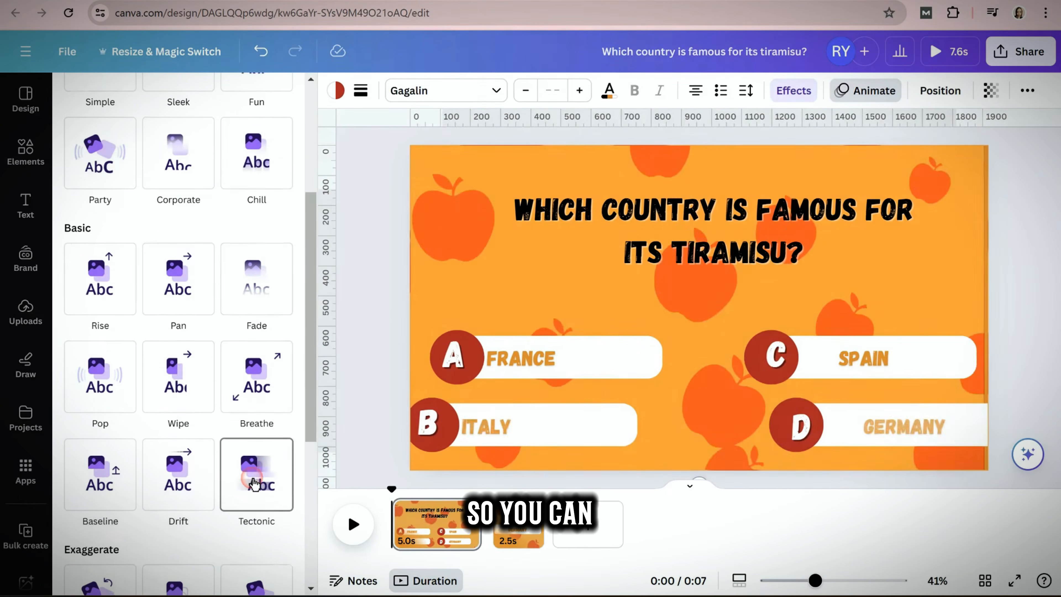
left_click(257, 539)
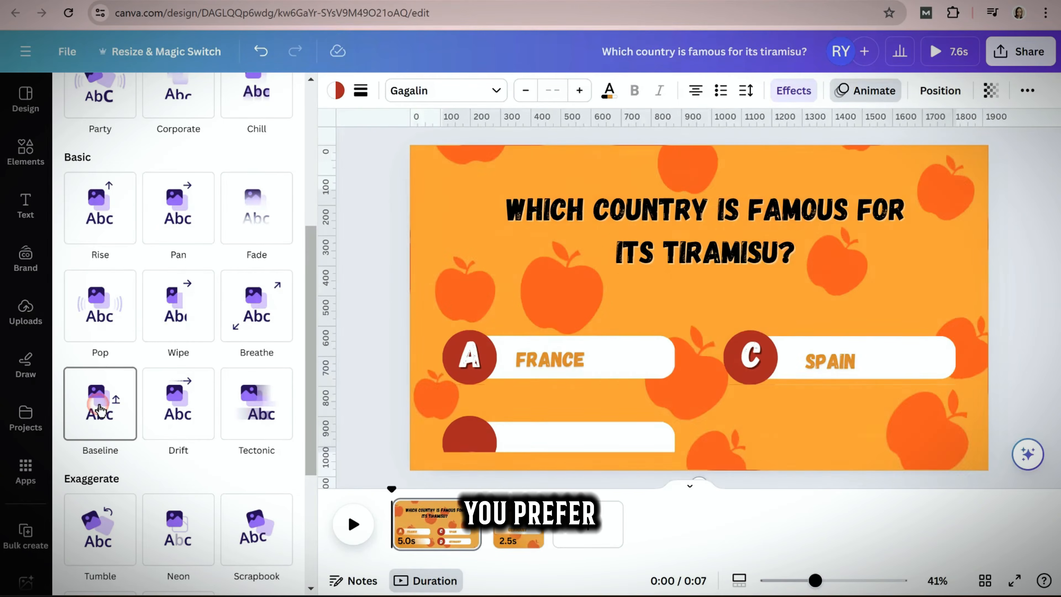
left_click(97, 410)
- Apply the Pop page animation to the Correct Answer page
left_click(518, 525)
left_click(108, 301)
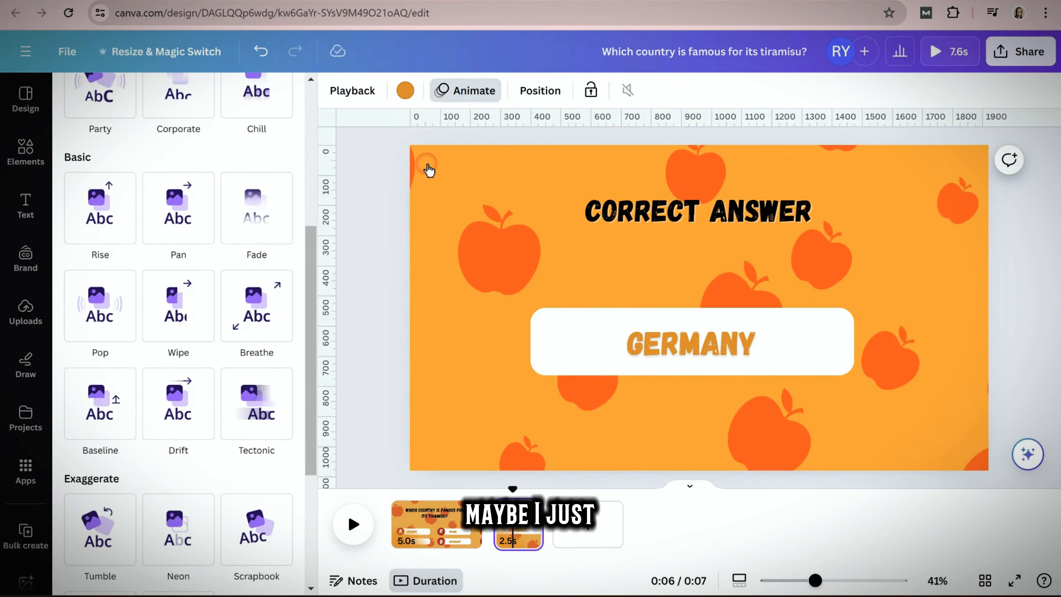
left_click_drag(388, 133, 1003, 474)
scroll(111, 341, "up", 6)
left_click(142, 86)
scroll(167, 418, "down", 5)
scroll(180, 376, "up", 4)
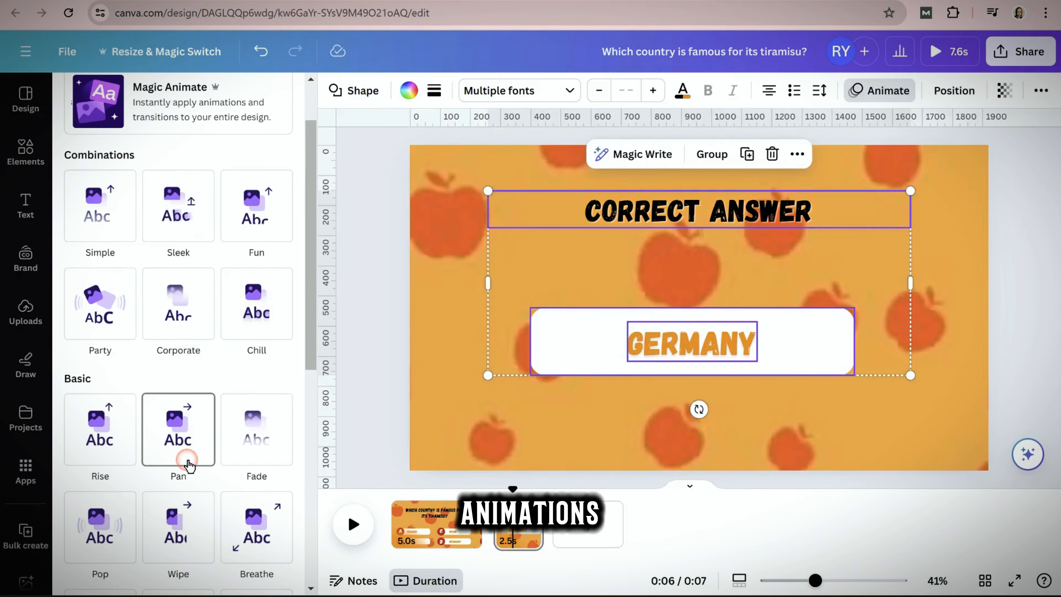
scroll(116, 444, "down", 5)
left_click(104, 304)
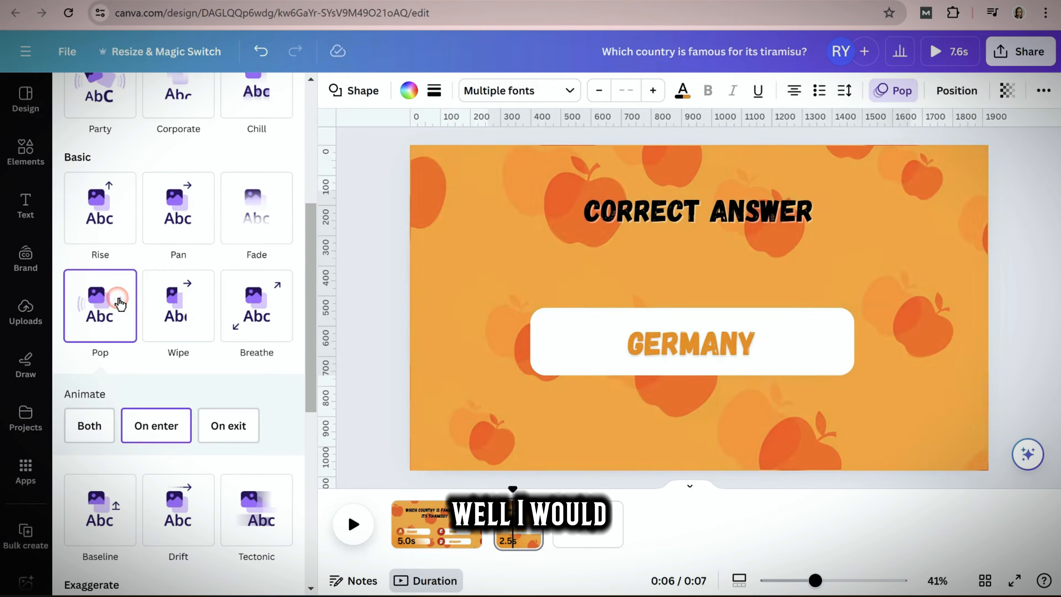
- Play the video from the question page to preview its animation
left_click(438, 528)
left_click(353, 527)
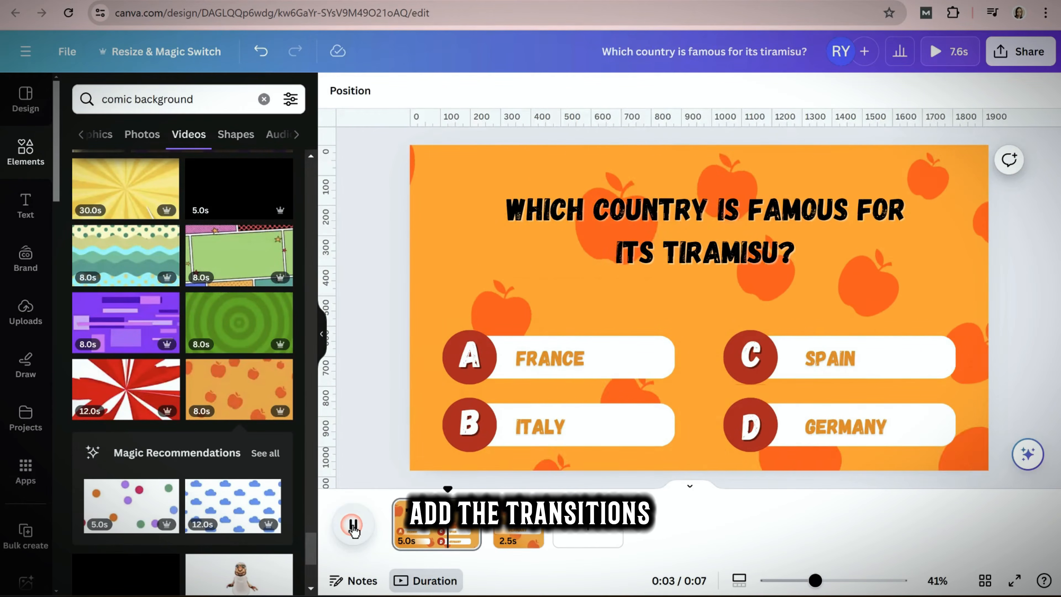
left_click(353, 528)
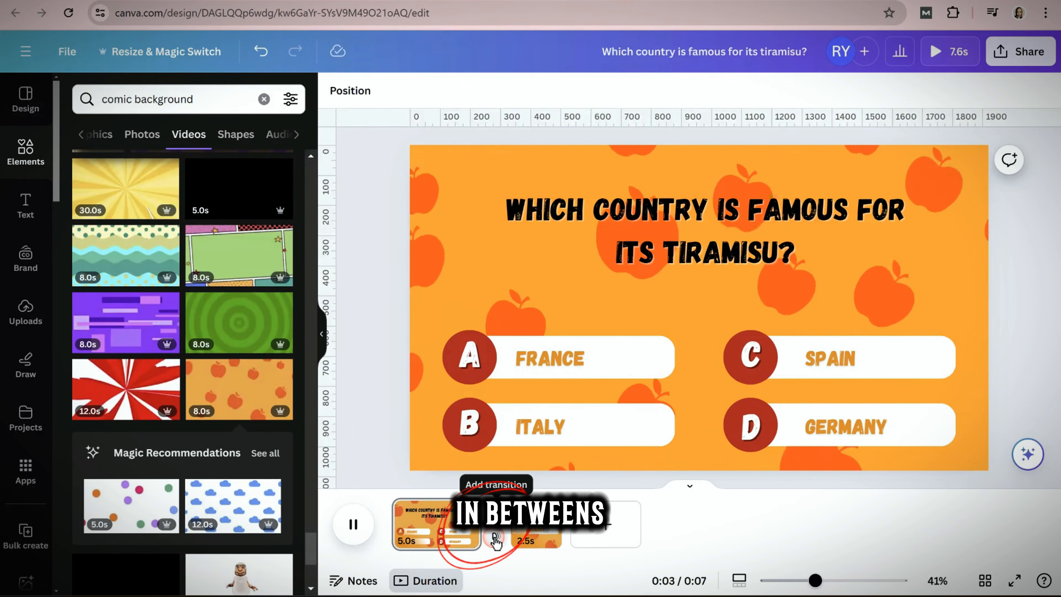
- Add a Color Wipe transition between the question and answer pages and preview the video
left_click(496, 541)
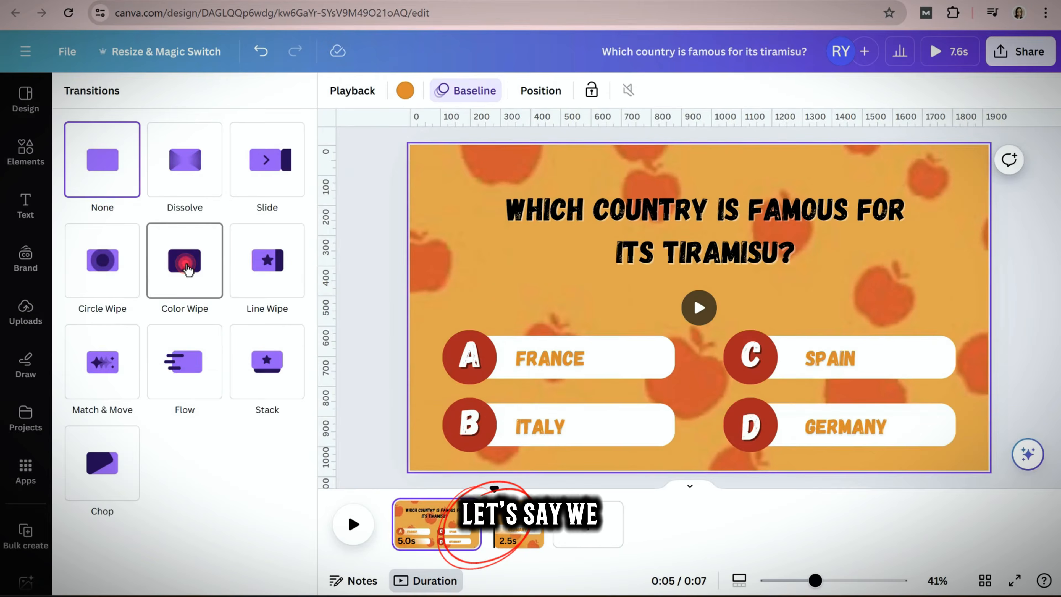
left_click(189, 270)
left_click(353, 526)
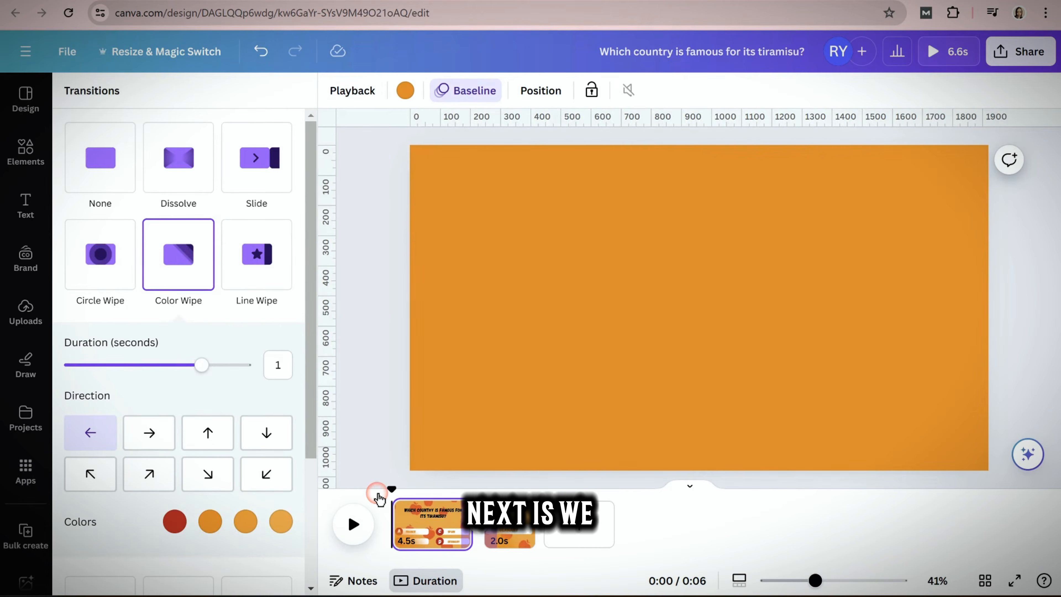
left_click(354, 522)
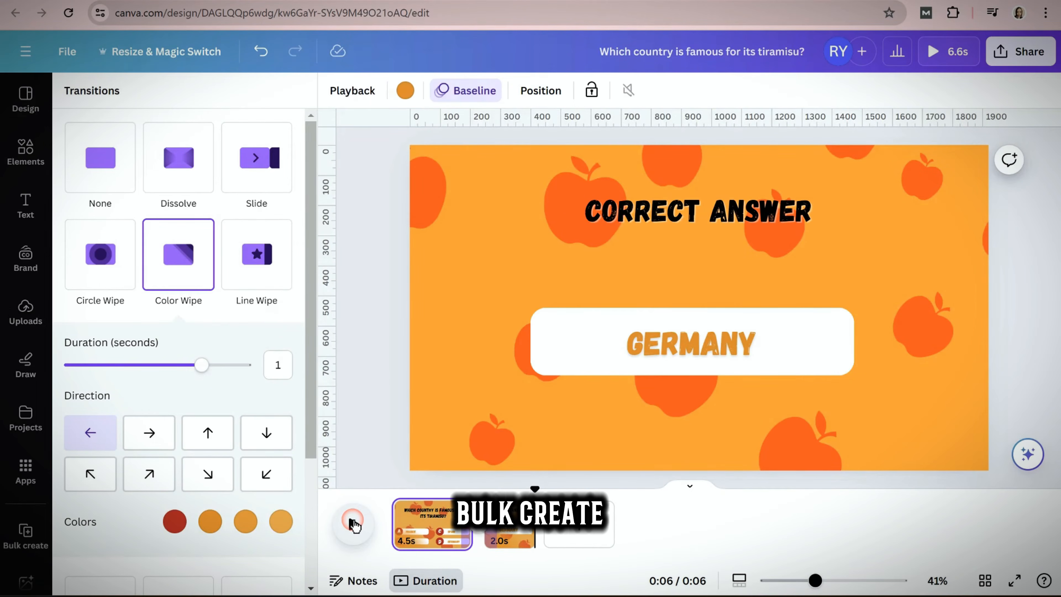
left_click(353, 523)
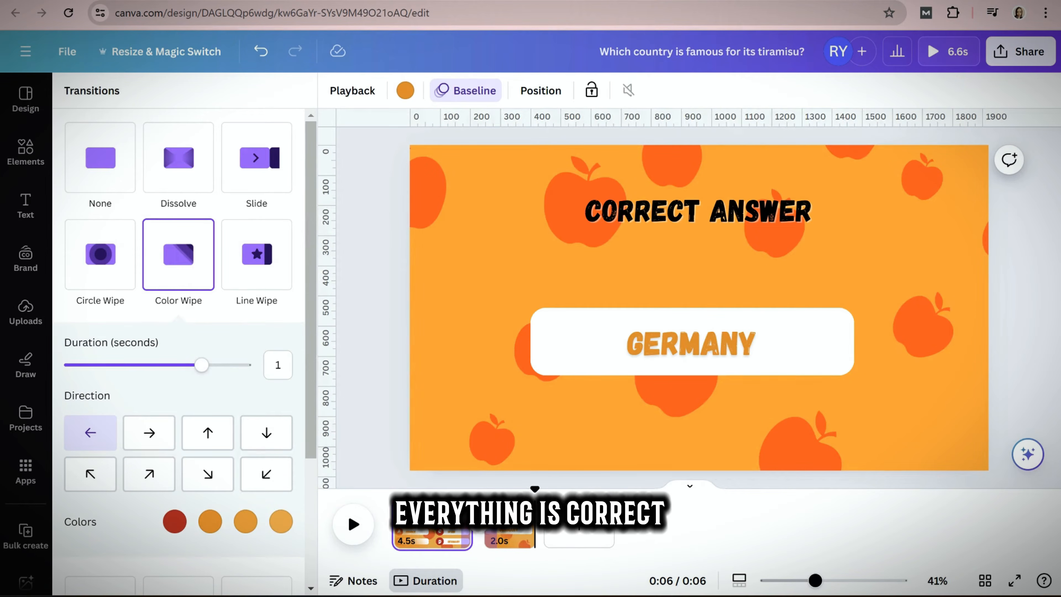
left_click(443, 507)
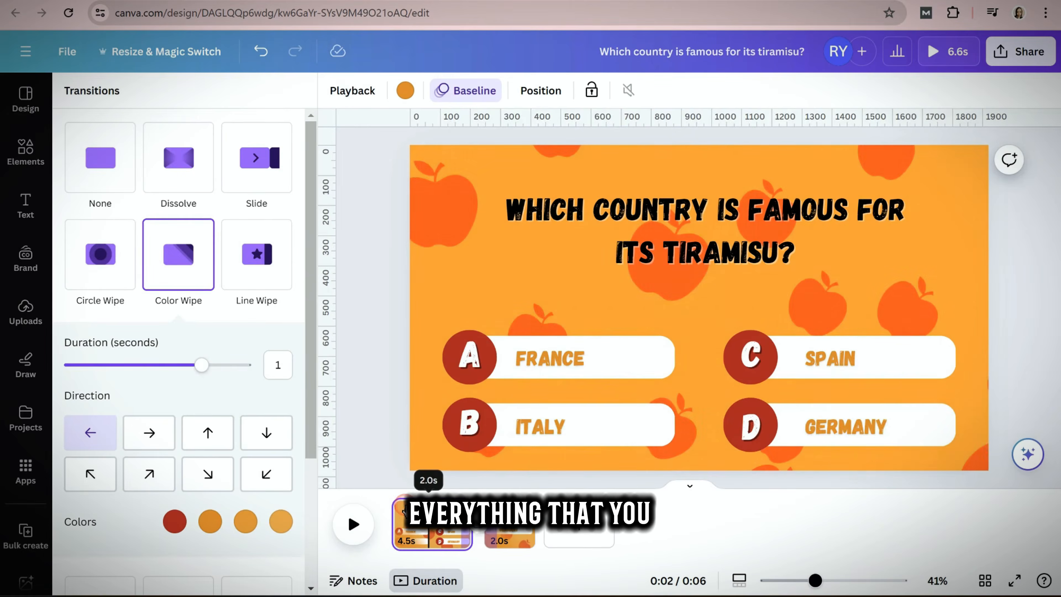
left_click_drag(447, 505, 558, 510)
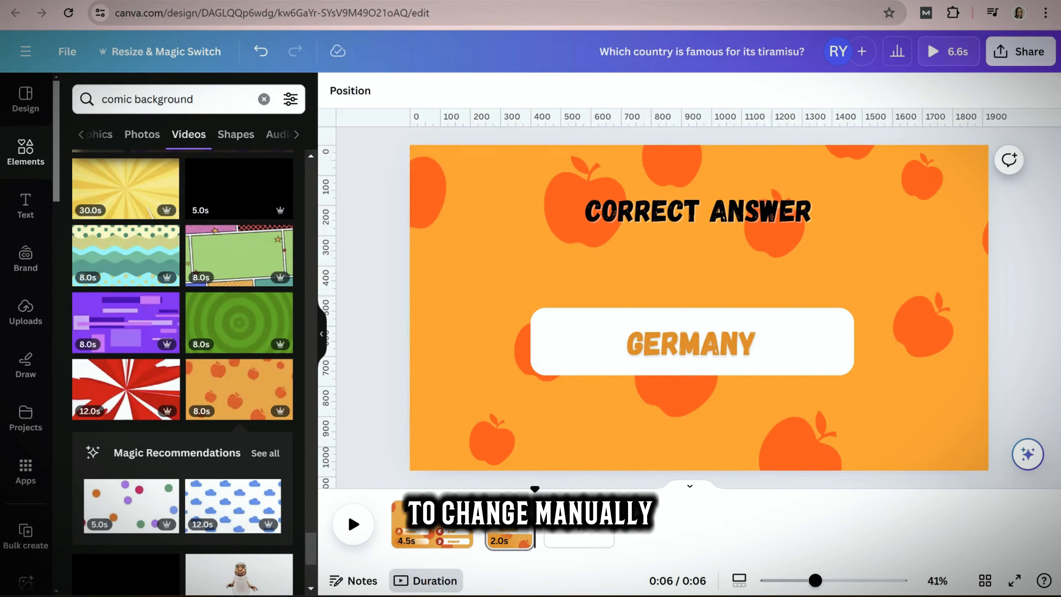
- Search the apps for "bulk create" and open the Bulk create app
left_click(44, 473)
left_click(133, 100)
type("bulk create")
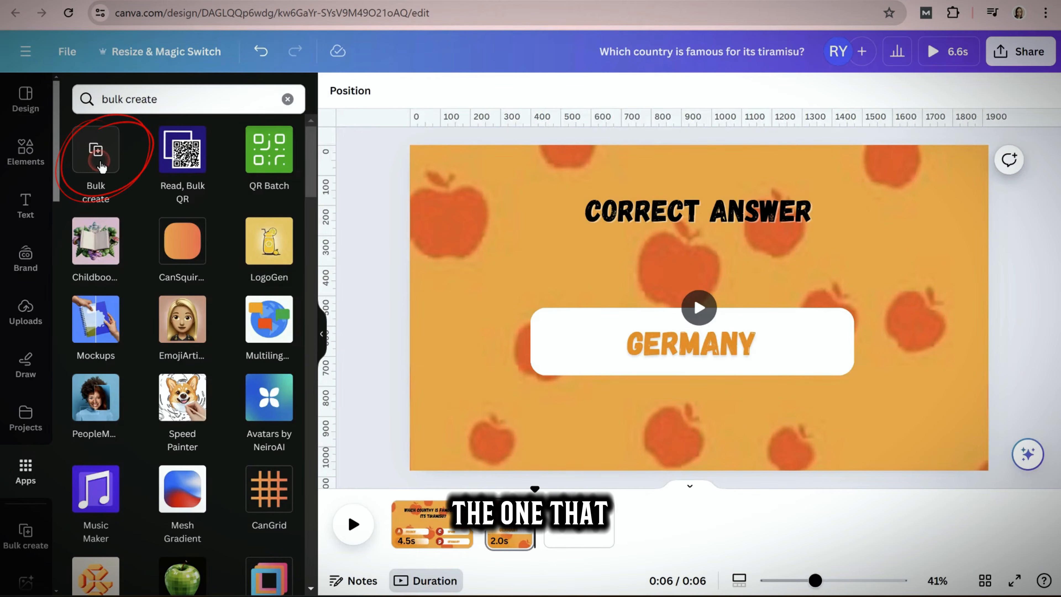
left_click(102, 167)
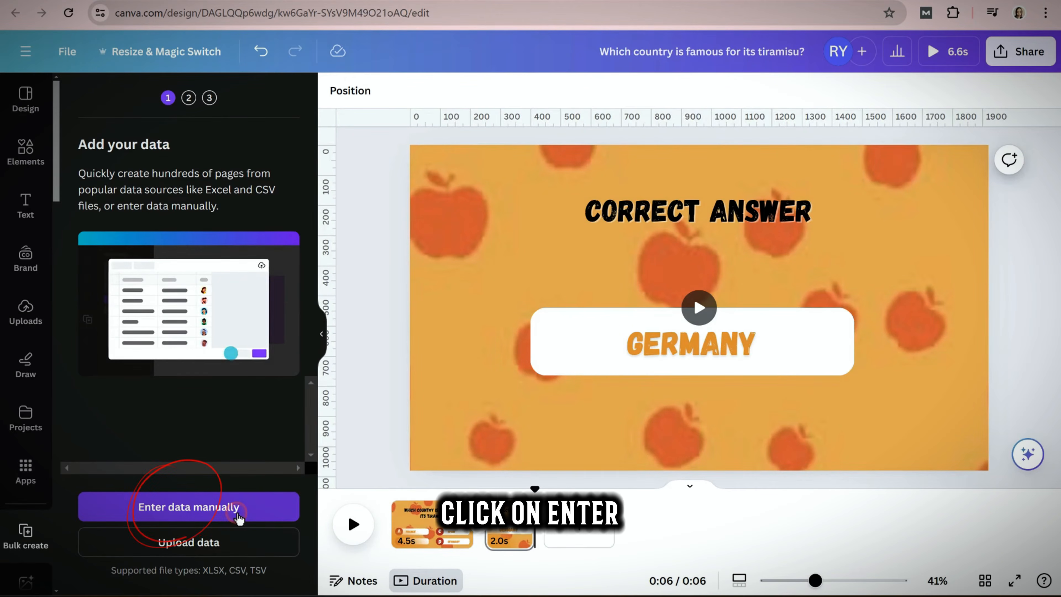
- Start manual data entry for the bulk creation and clear the sample name and email table
left_click(184, 510)
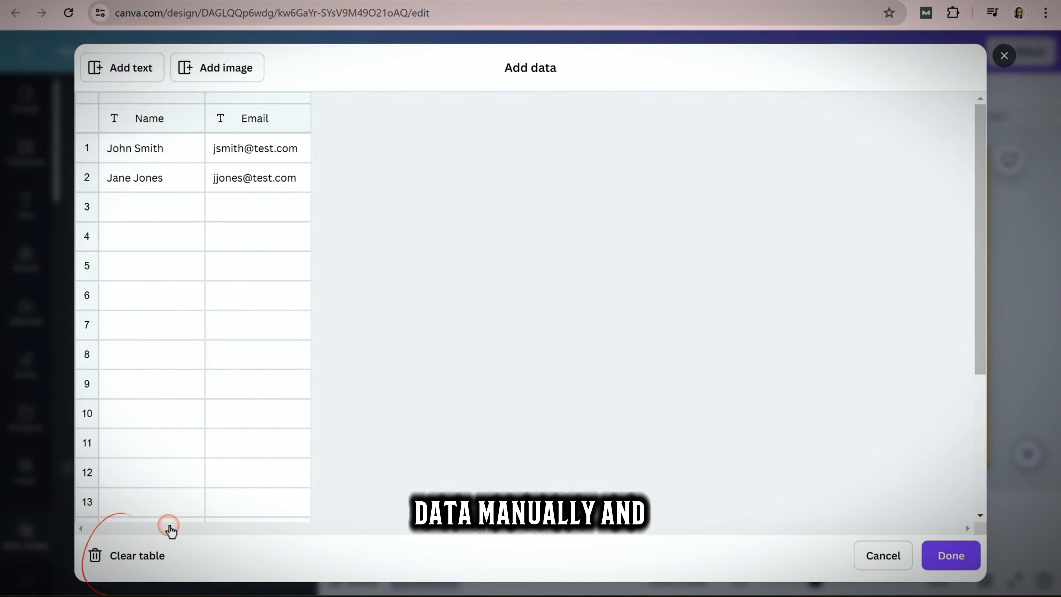
left_click(143, 558)
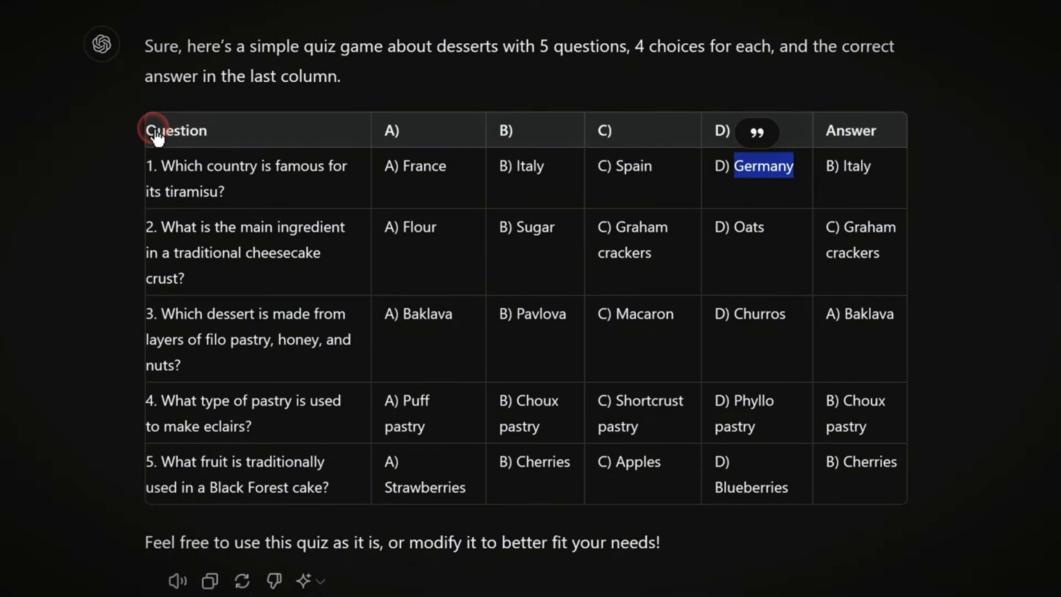
left_click_drag(147, 131, 903, 493)
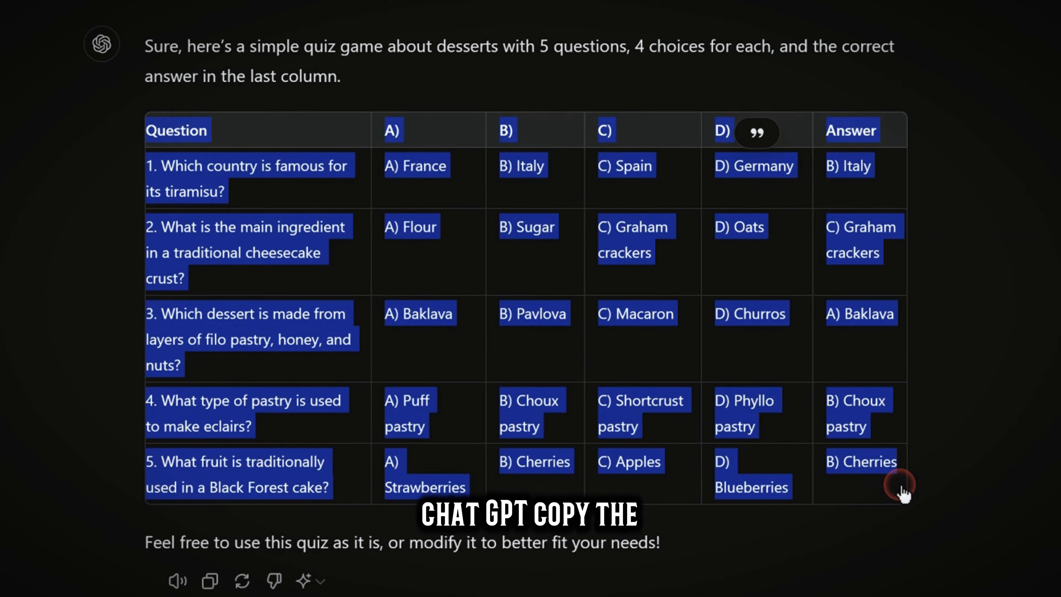
left_click(935, 488)
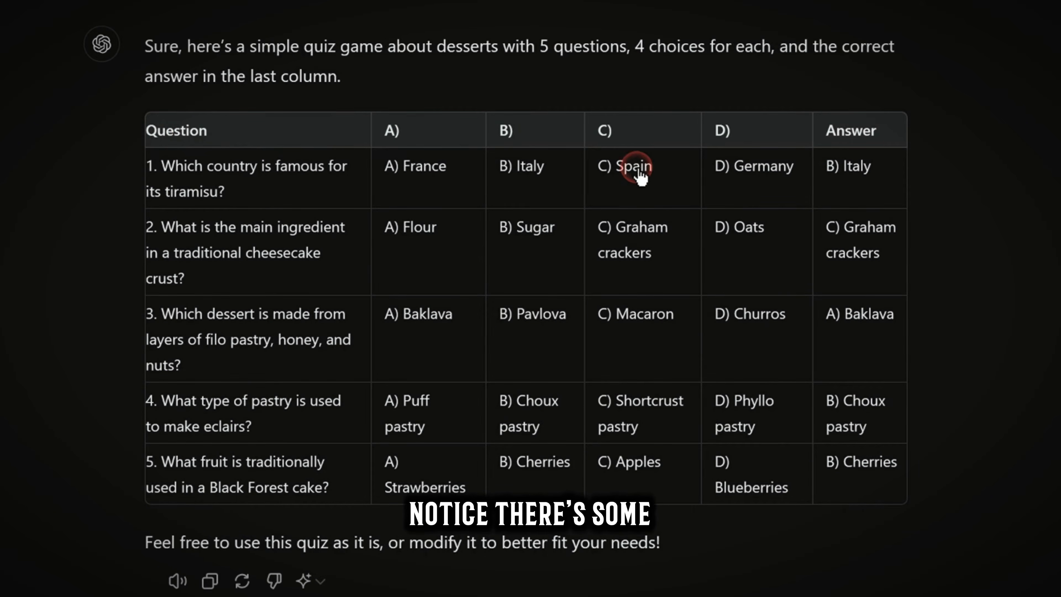
double_click(389, 167)
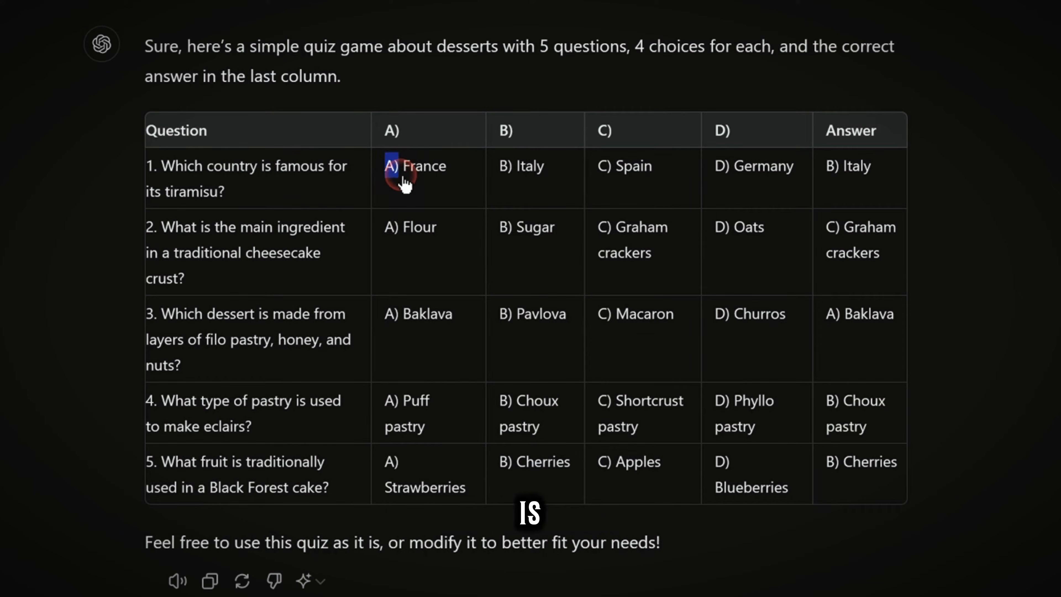
double_click(506, 166)
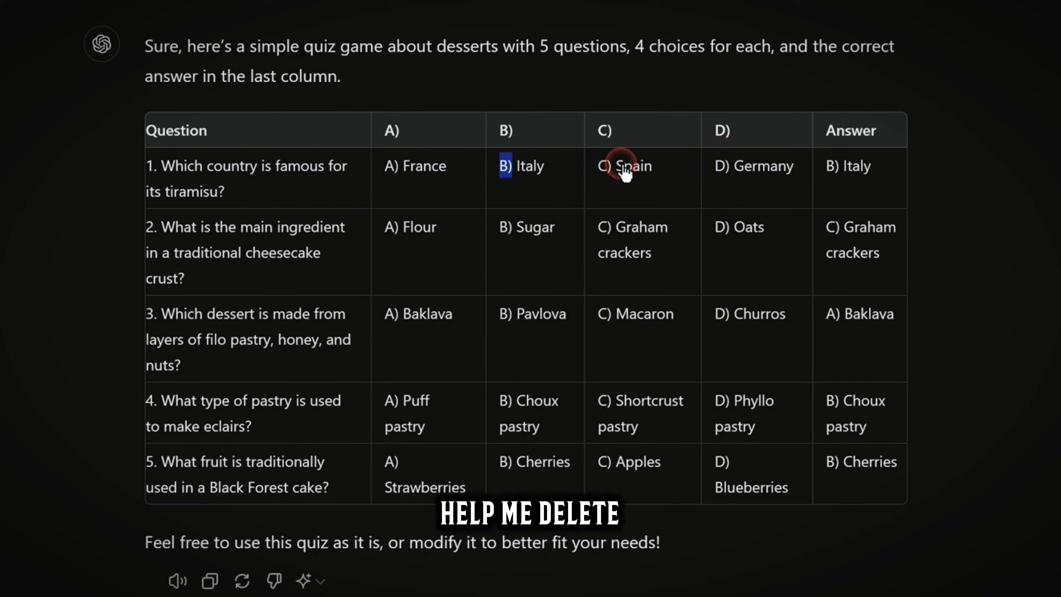
double_click(391, 166)
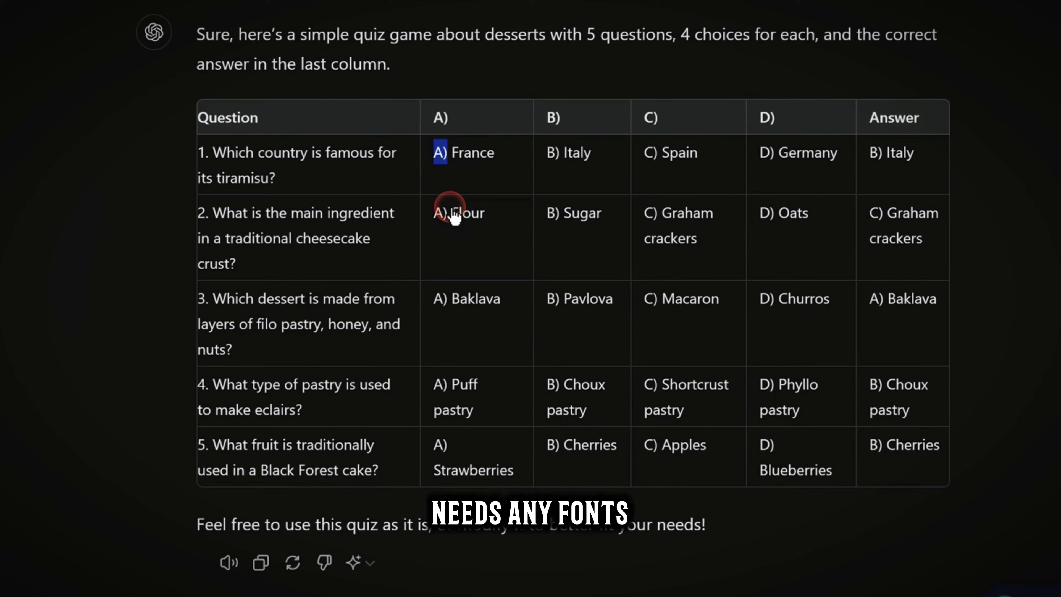
left_click(513, 450)
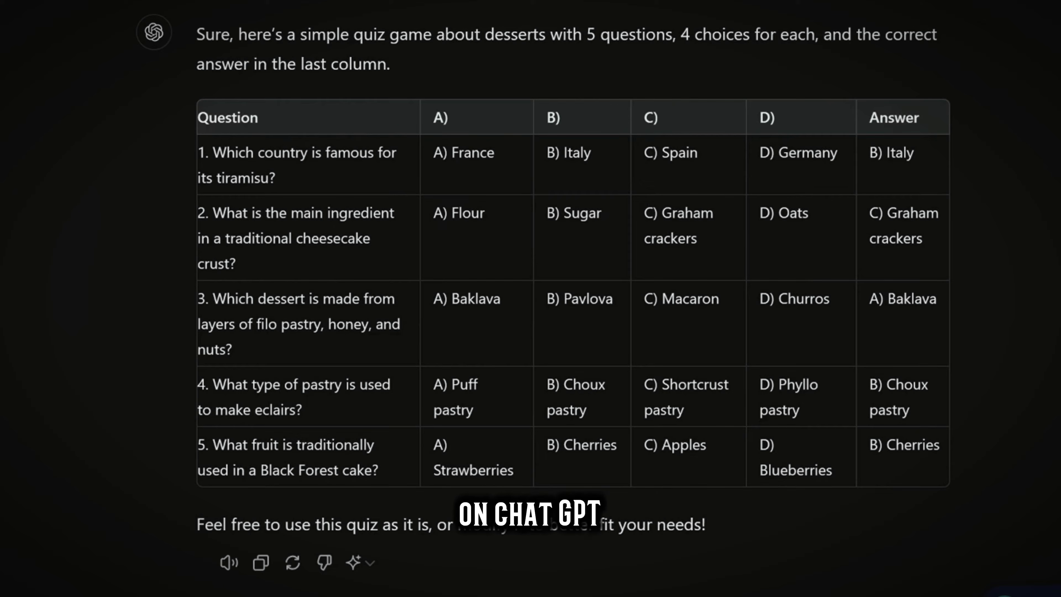
- Ask ChatGPT to remove the A) B) C) D) from the quiz choices
left_click(240, 565)
type("please help to remove the A) B) C) D) from the choice")
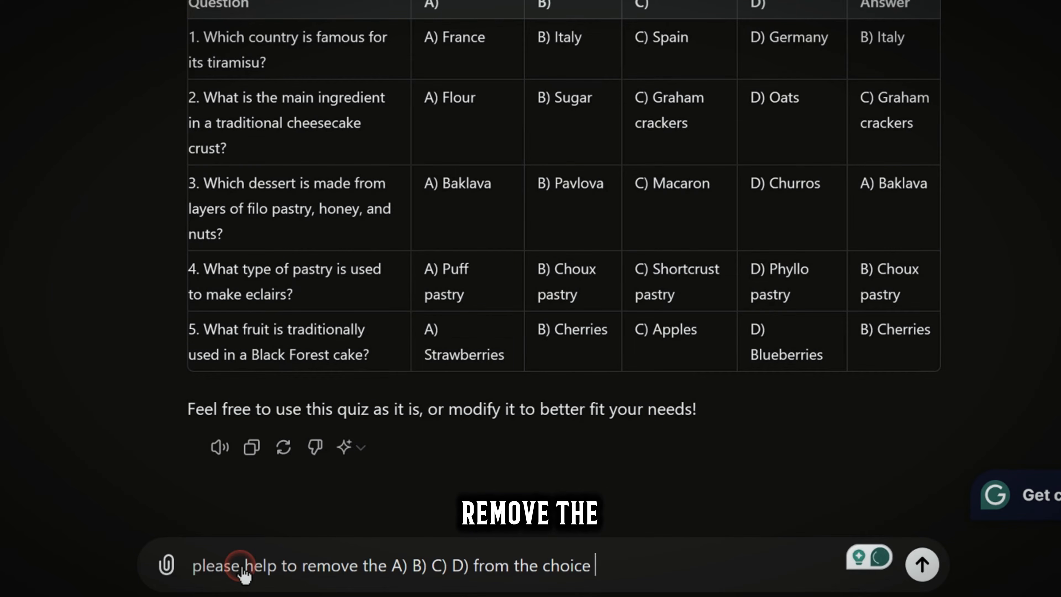
key("Return")
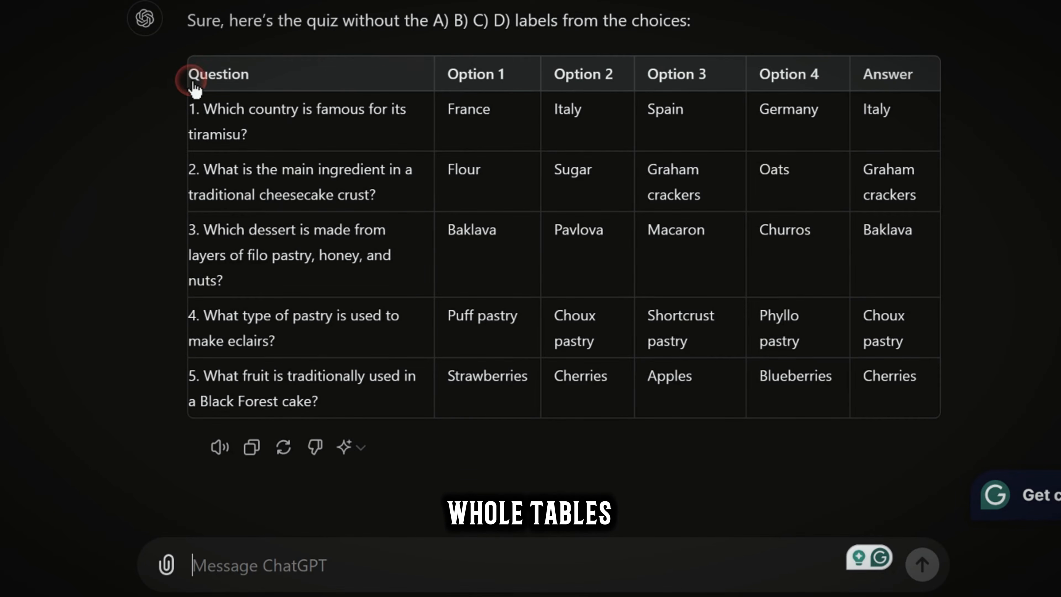
- Copy the whole revised quiz table and paste it into Canva's empty data table, starting at the first cell
left_click_drag(193, 88, 876, 391)
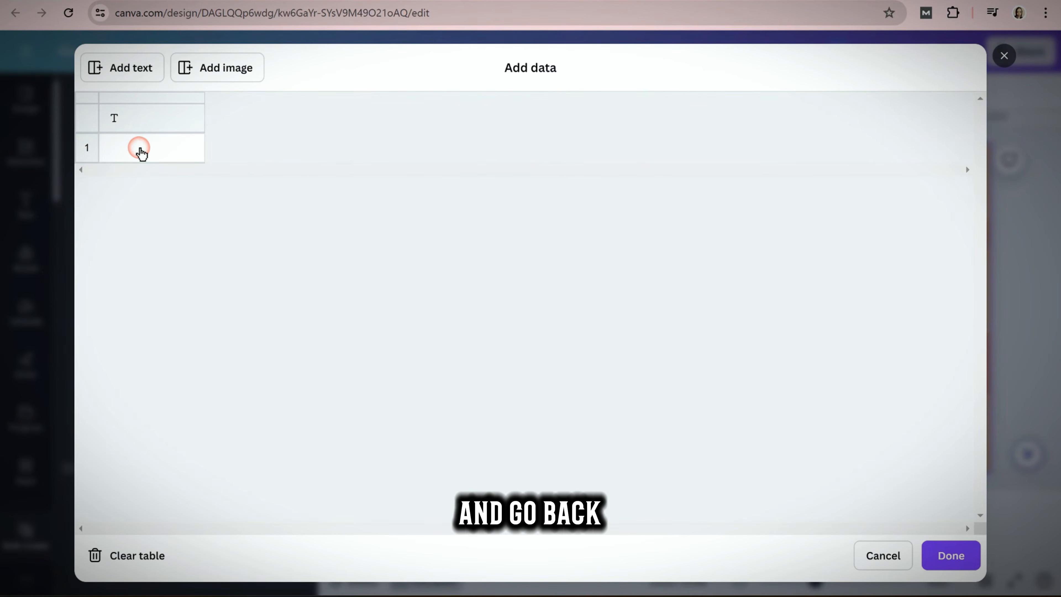
left_click(141, 153)
key("ctrl+v")
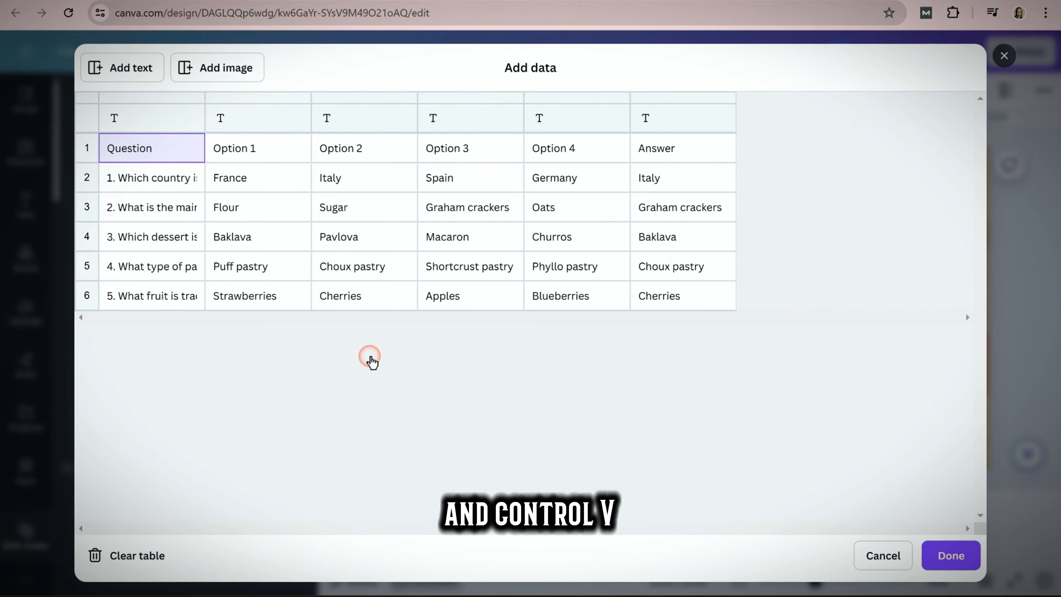
- Delete the header row with Question, Option 1–4 and Answer, and finish the data entry
left_click(88, 148)
right_click(87, 148)
left_click(165, 180)
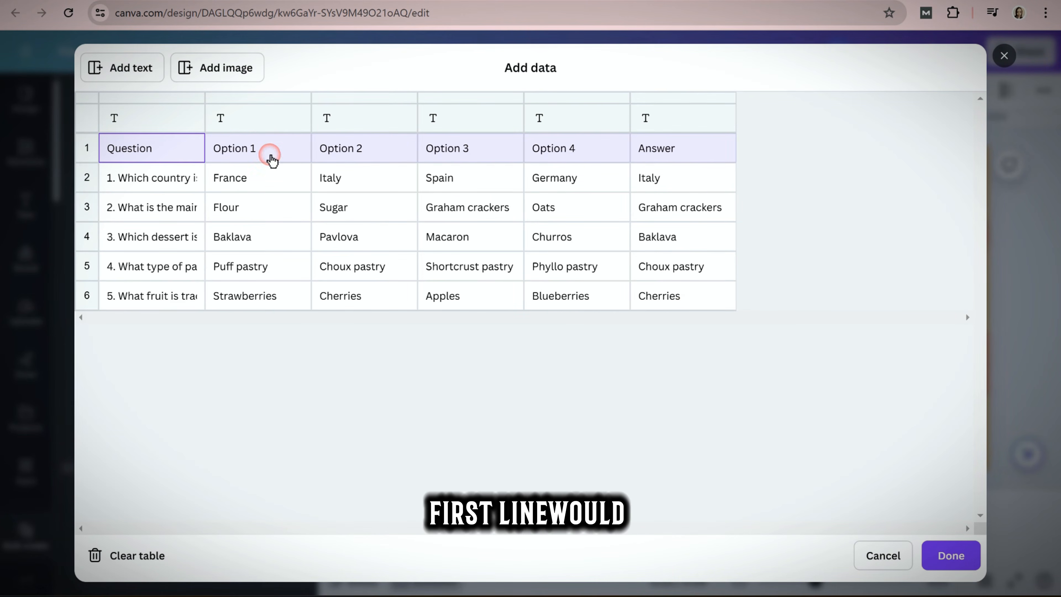
right_click(85, 150)
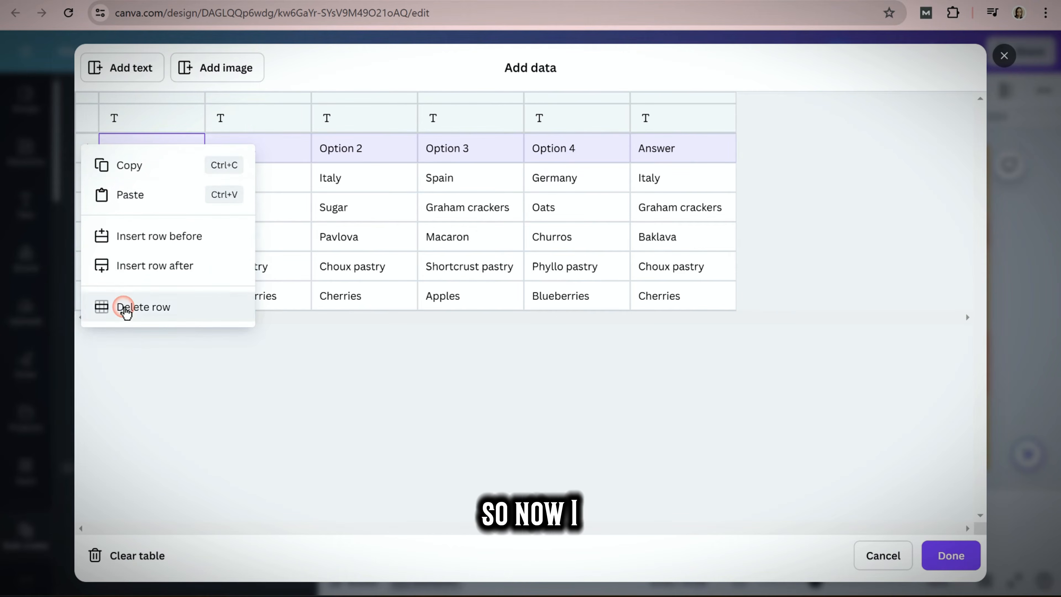
left_click(124, 308)
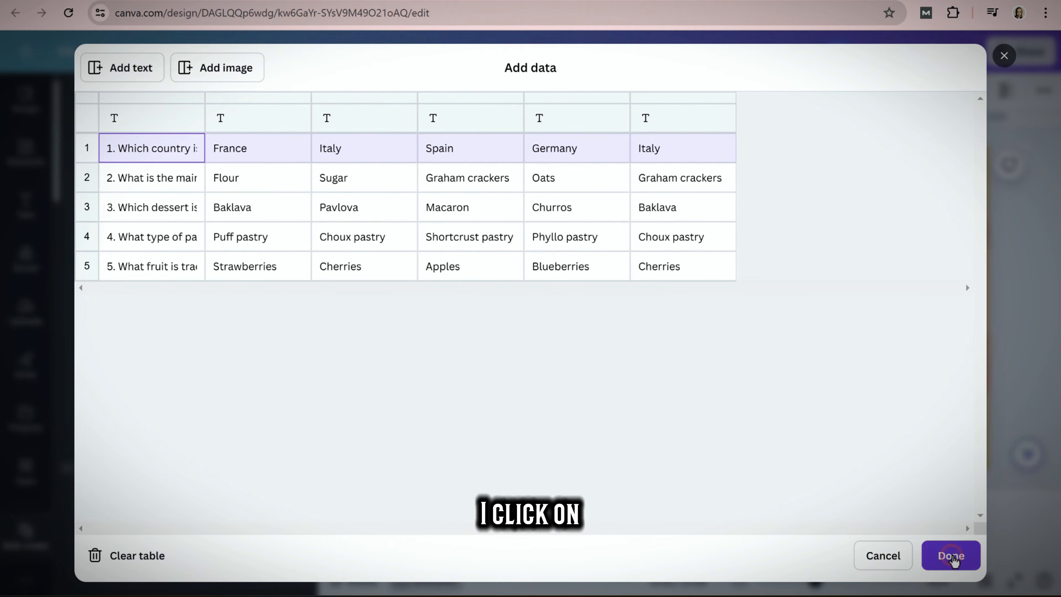
left_click(953, 559)
- Try to connect the question text on the first page to the data field [Empty 1]
left_click(240, 280)
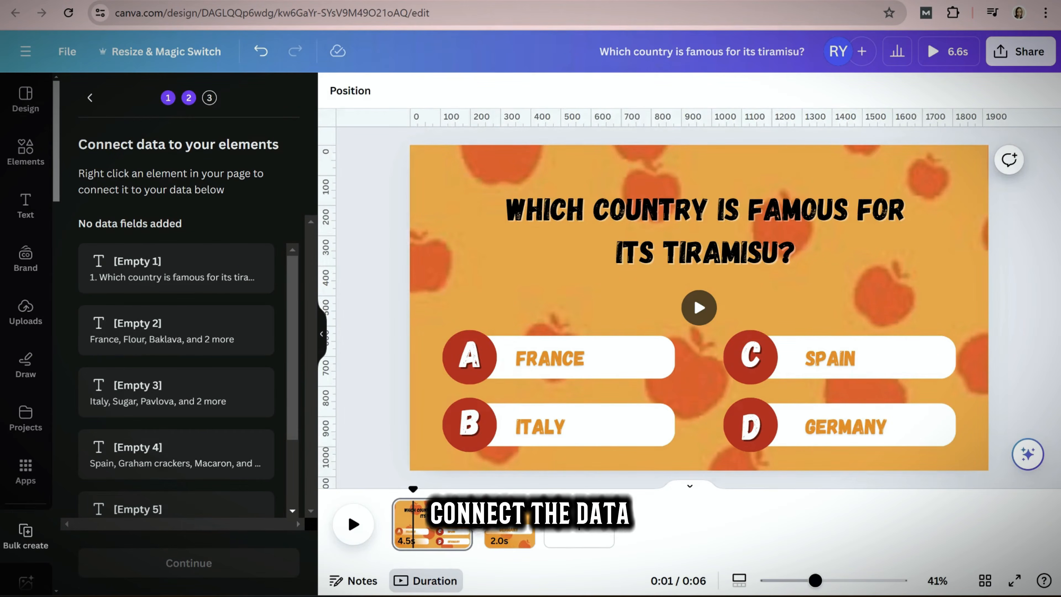
left_click(682, 220)
left_click(612, 152)
left_click(643, 266)
- Connect choice A (France) to data field [Empty 2] and choice B (Italy) to [Empty 3]
left_click(553, 365)
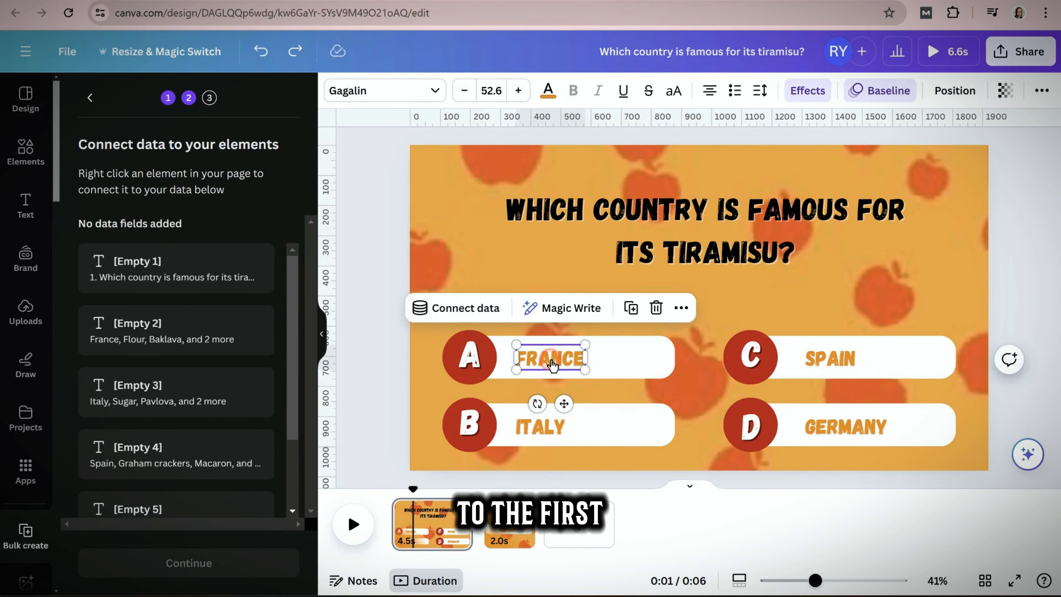
left_click(480, 309)
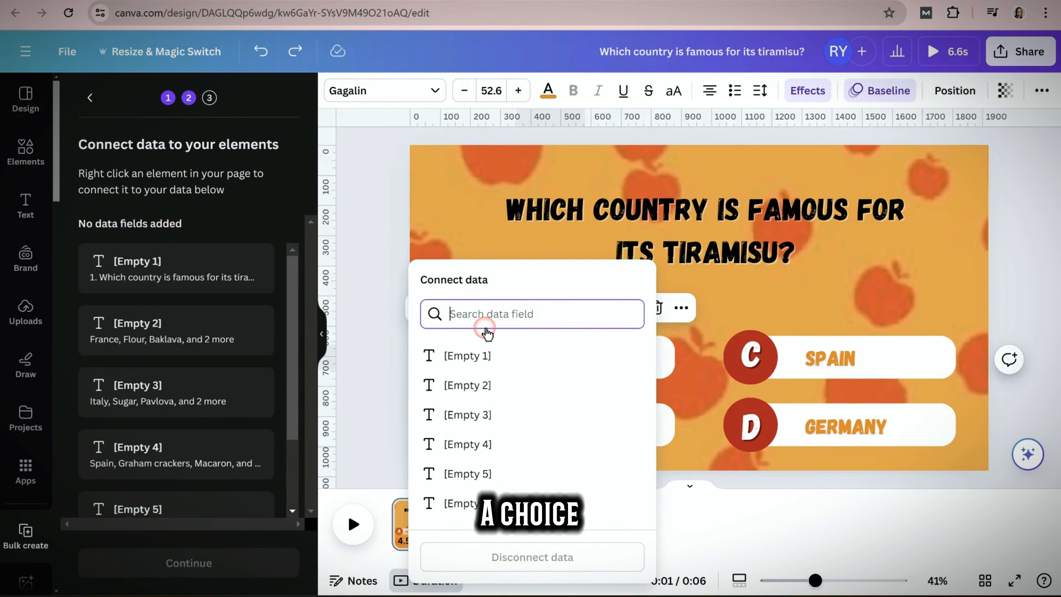
left_click(403, 382)
left_click(541, 426)
left_click(471, 380)
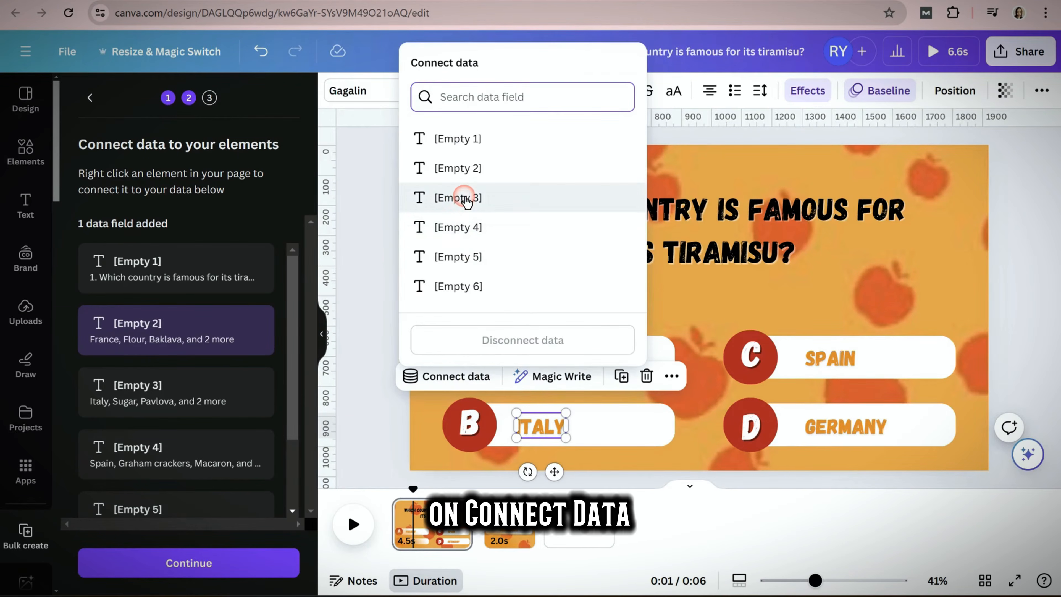
left_click(461, 201)
- Connect choice C (Spain) to data field [Empty 4] and choice D (Germany) to [Empty 5]
left_click(846, 359)
left_click(756, 310)
left_click(752, 441)
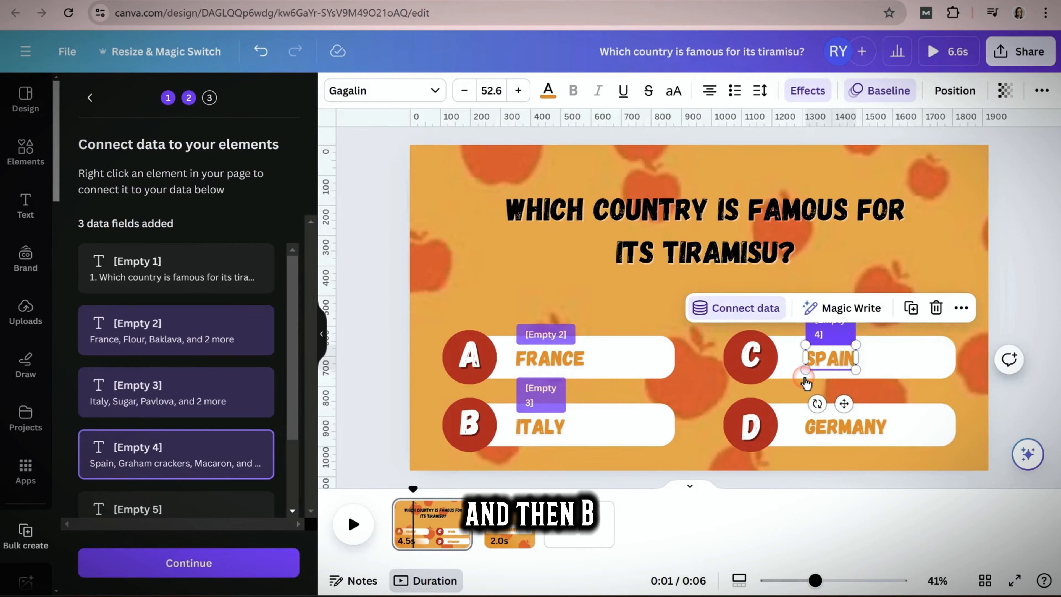
left_click(844, 427)
left_click(762, 376)
left_click(768, 288)
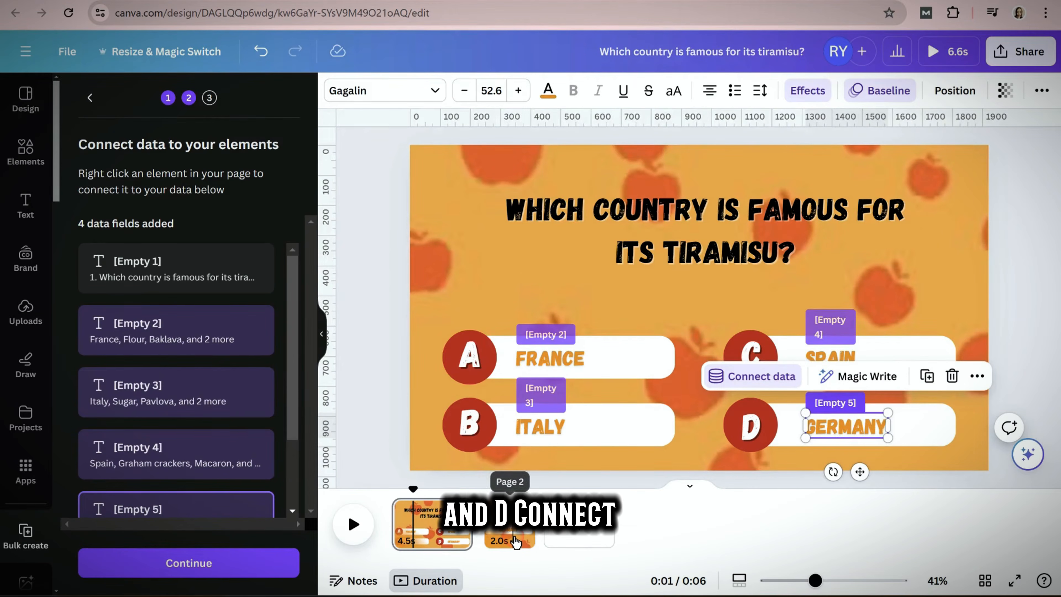
- Connect the answer text on the second page, Correct Answer, to data field [Empty 6]
left_click(510, 524)
left_click(713, 335)
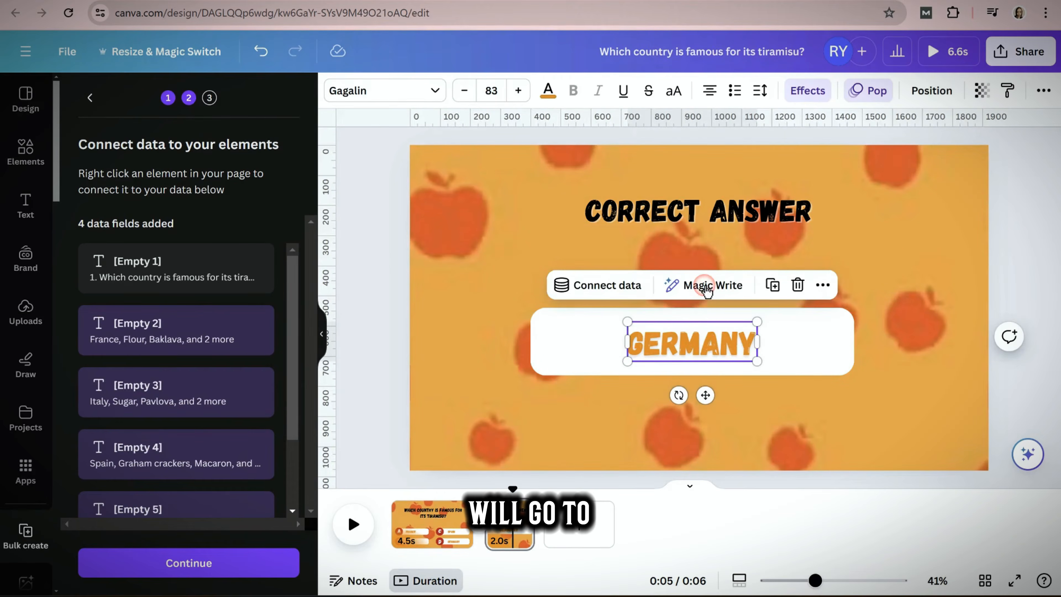
left_click(606, 286)
left_click(605, 503)
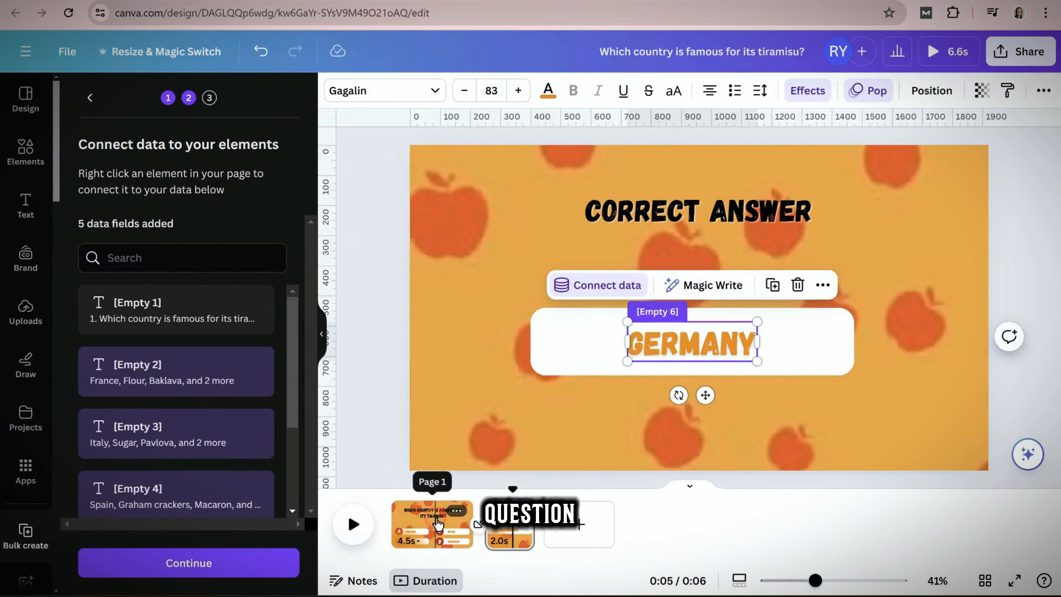
- Connect the question text on the first page to data field [Empty 1] and generate the 5 designs
left_click(431, 520)
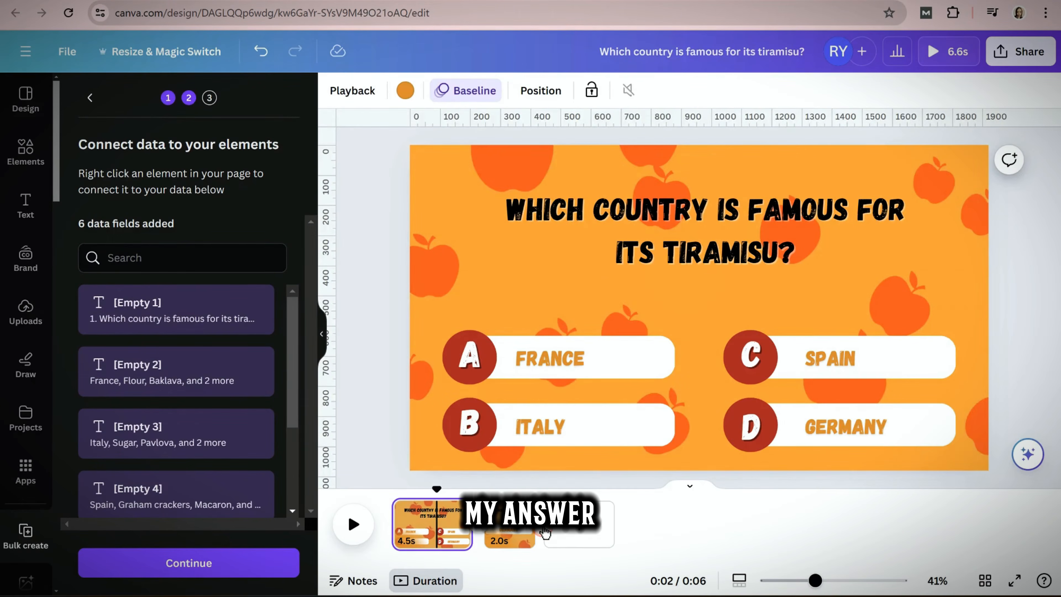
left_click(220, 564)
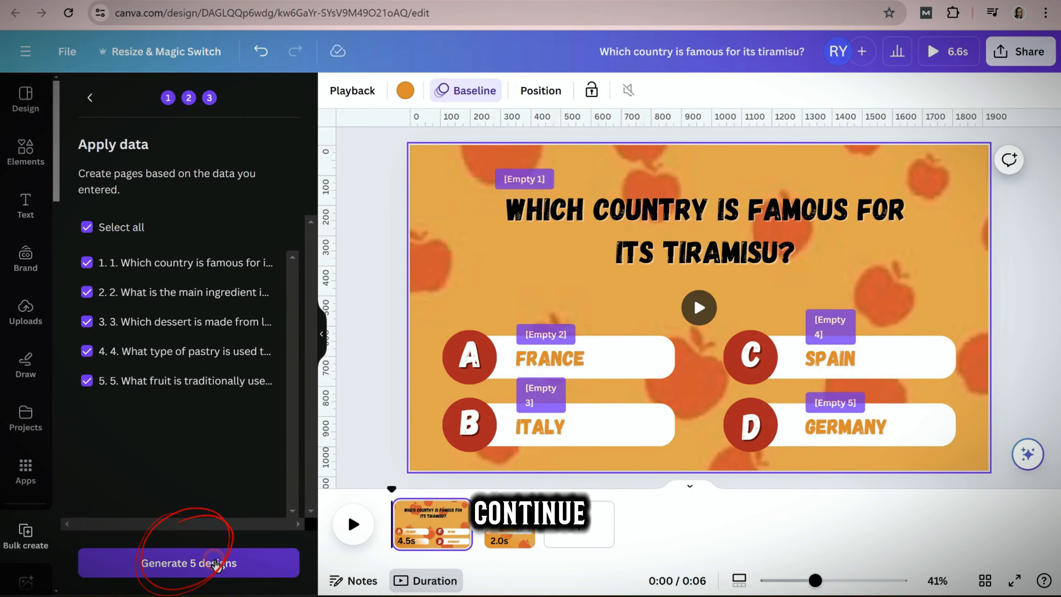
left_click(215, 564)
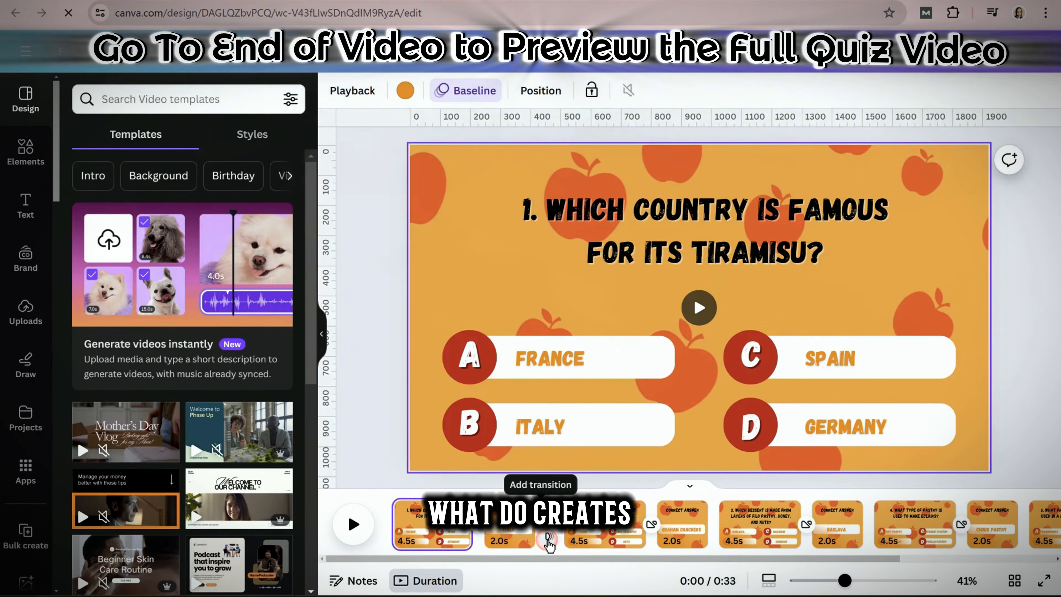
- Add Circle Wipe transitions after the answer pages of questions 1 and 2
left_click(548, 539)
left_click(276, 175)
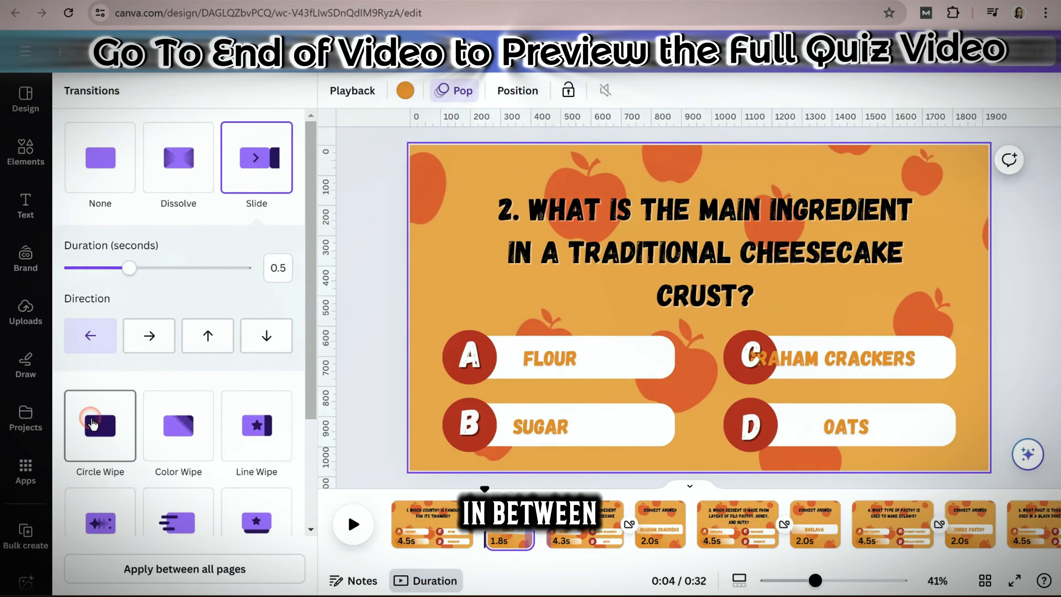
left_click(96, 427)
left_click(694, 535)
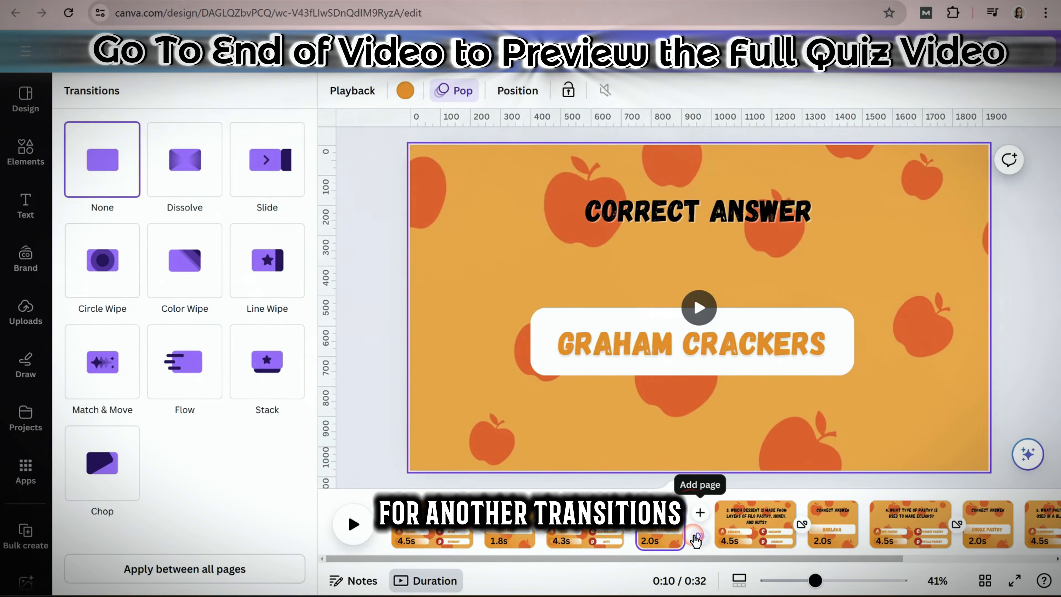
left_click(102, 260)
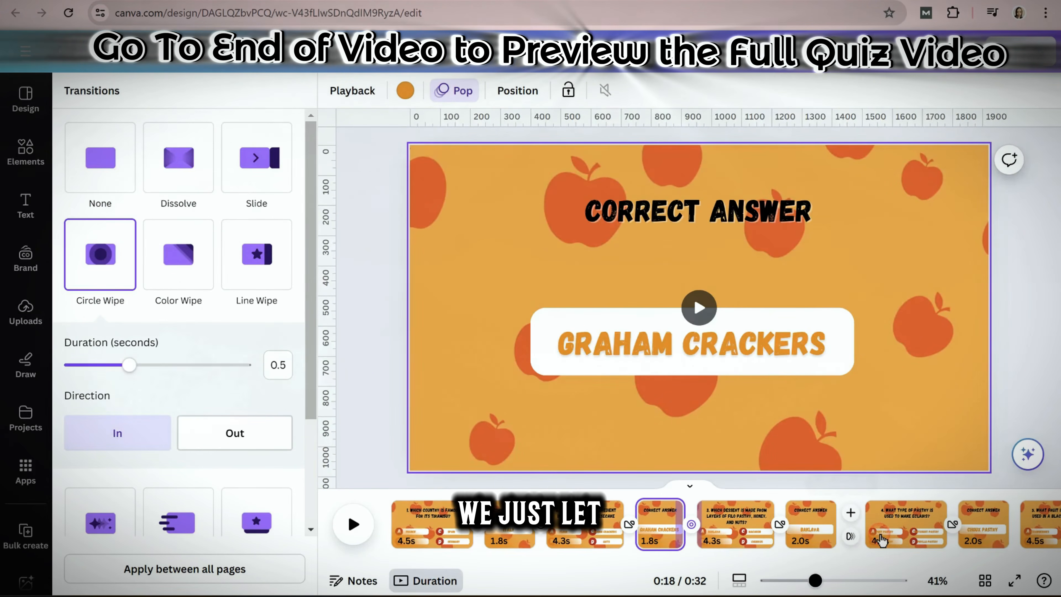
- Add Circle Wipe transitions after the answer pages of questions 3 and 4, and play the video
left_click(842, 524)
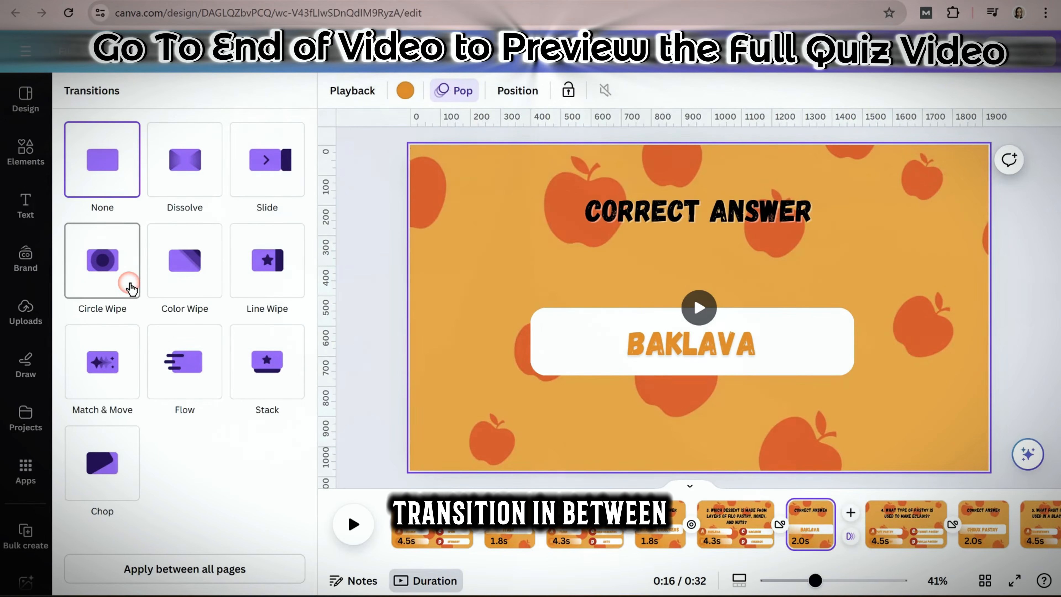
left_click(125, 280)
left_click_drag(641, 559, 736, 559)
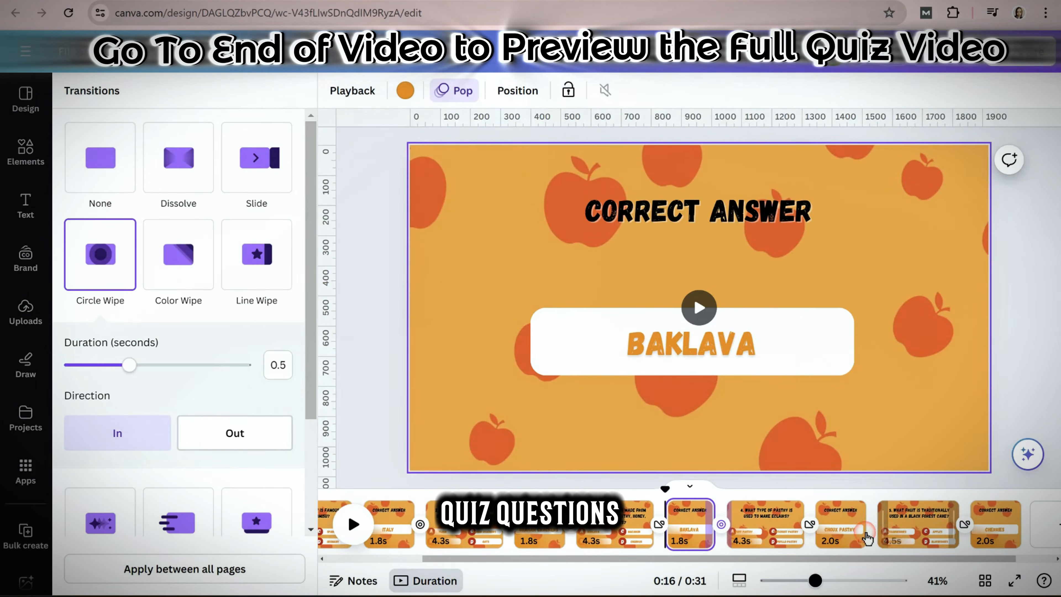
left_click(874, 527)
left_click(100, 255)
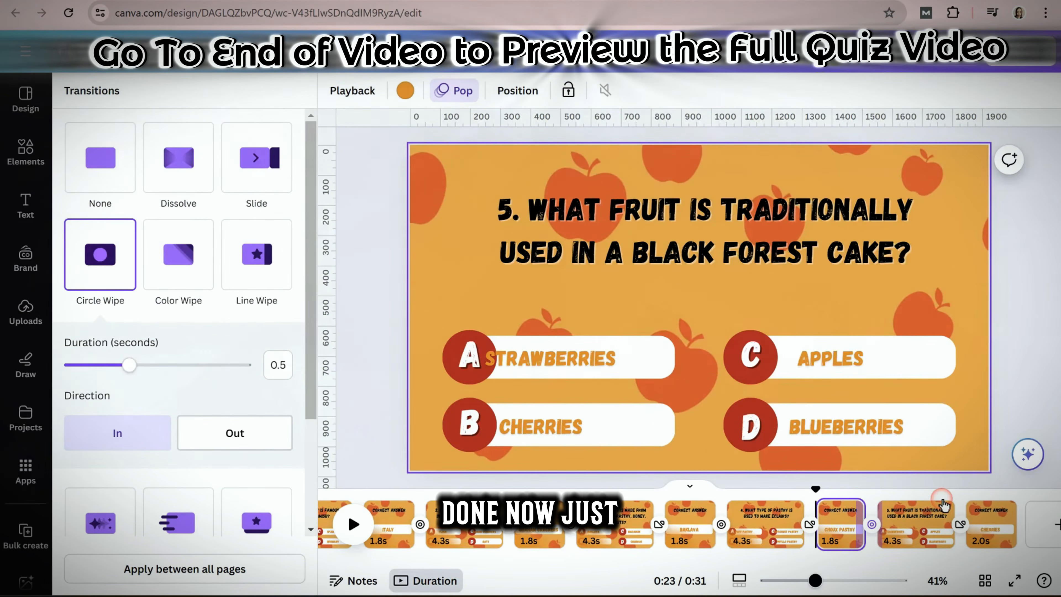
left_click(353, 523)
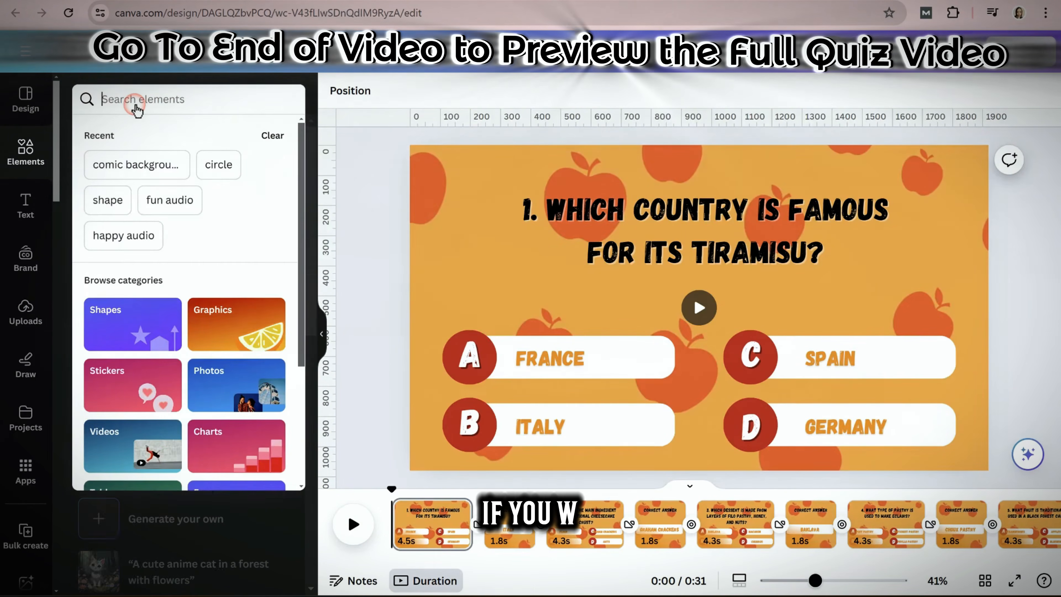
- Search the elements for "audio", limit the results to audio, and add a music track to the timeline
type("audio")
key("Return")
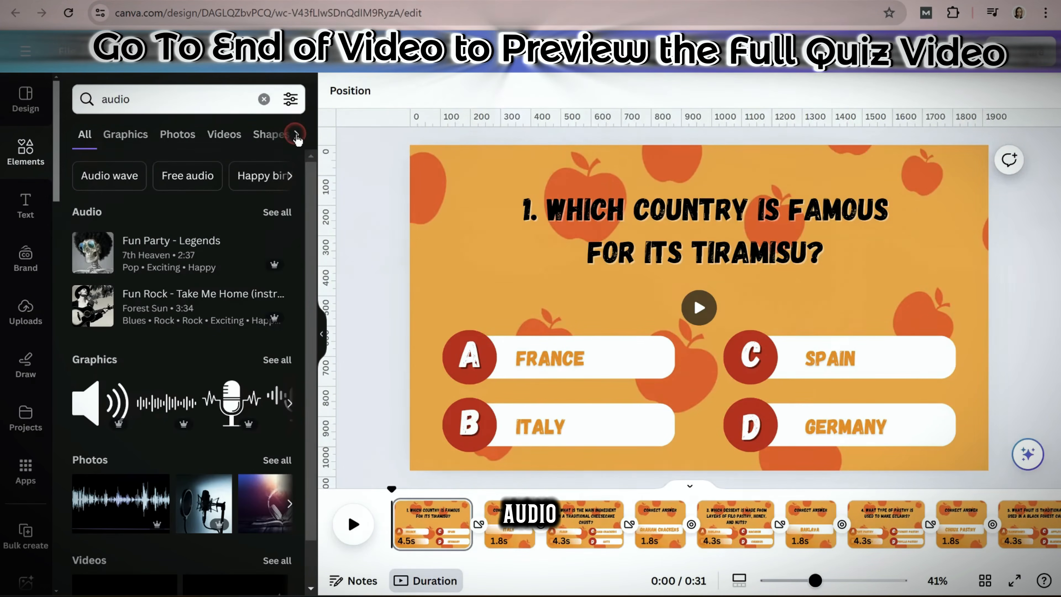
left_click(297, 135)
left_click(223, 151)
left_click_drag(167, 244, 467, 546)
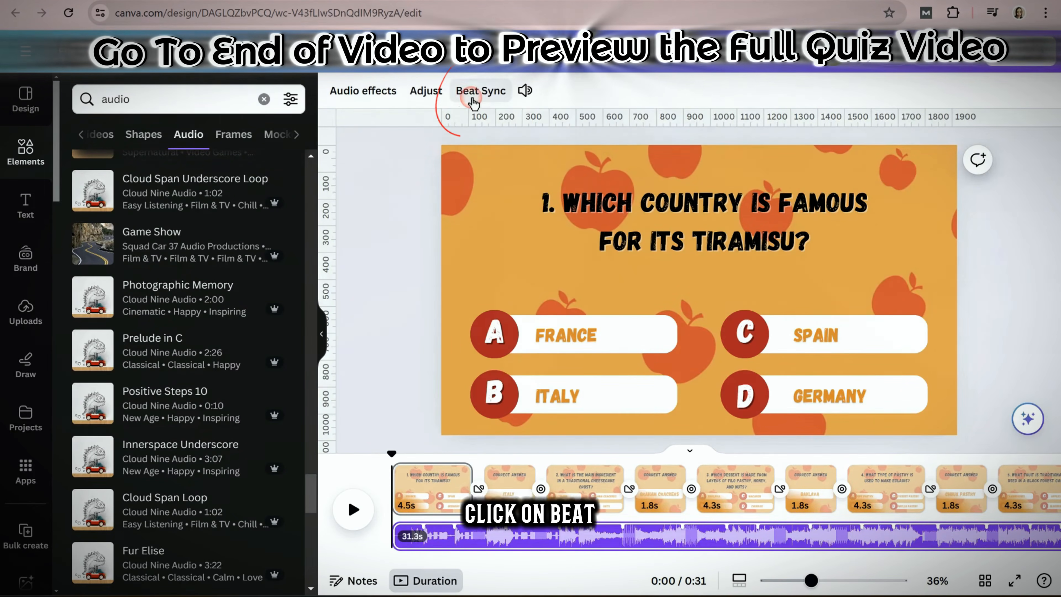
- Sync the pages to the beat of the music track with Beat Sync and play back the quiz video
left_click(461, 97)
left_click(291, 137)
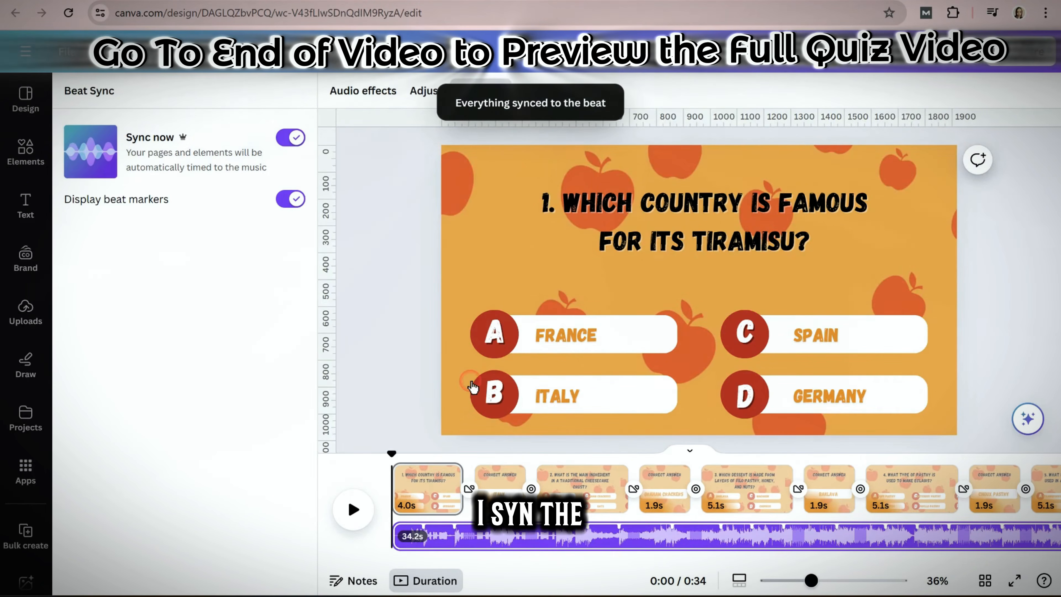
left_click(352, 510)
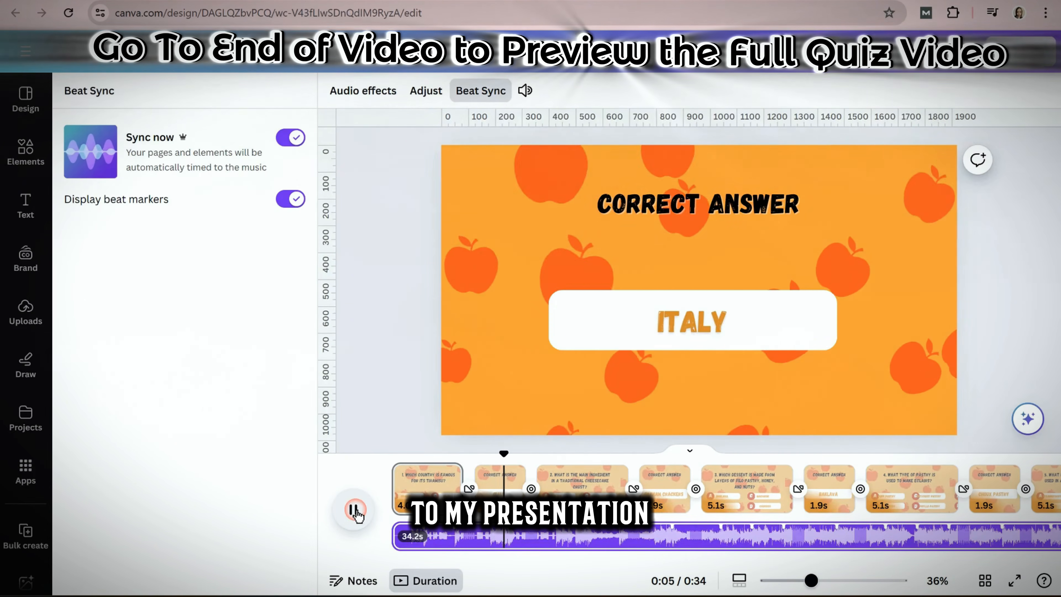
left_click(373, 512)
left_click(817, 333)
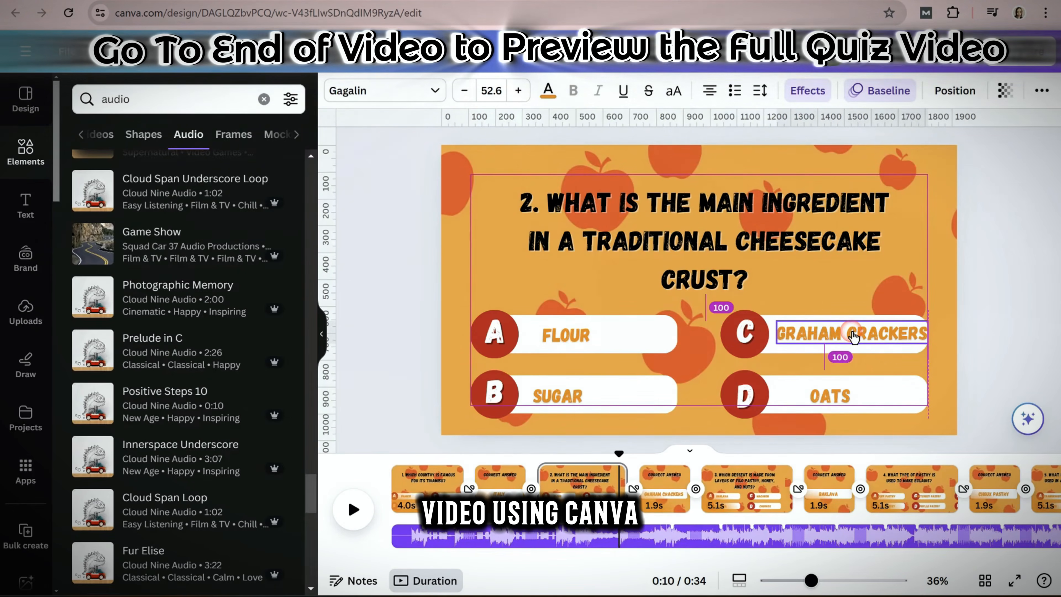
left_click(353, 510)
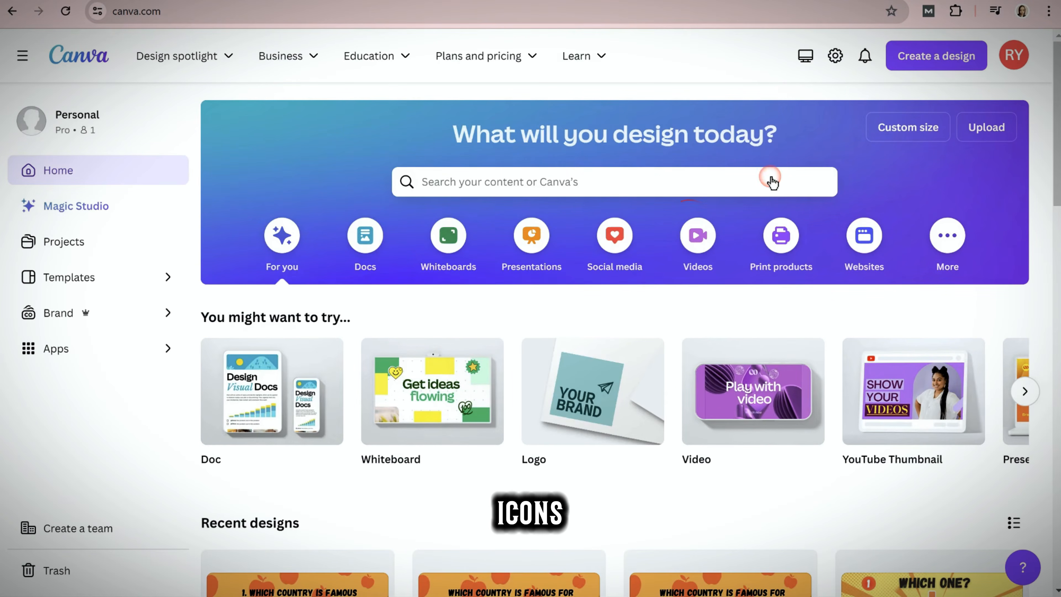
- Create a new blank YouTube Video design from the video formats on the home page
left_click(704, 248)
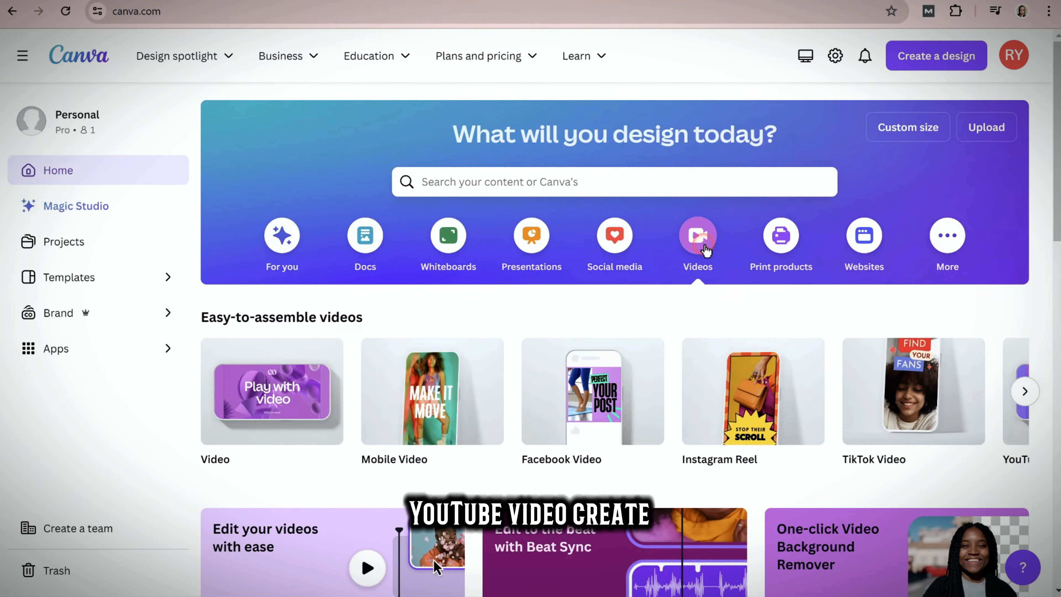
left_click(1026, 395)
left_click(273, 386)
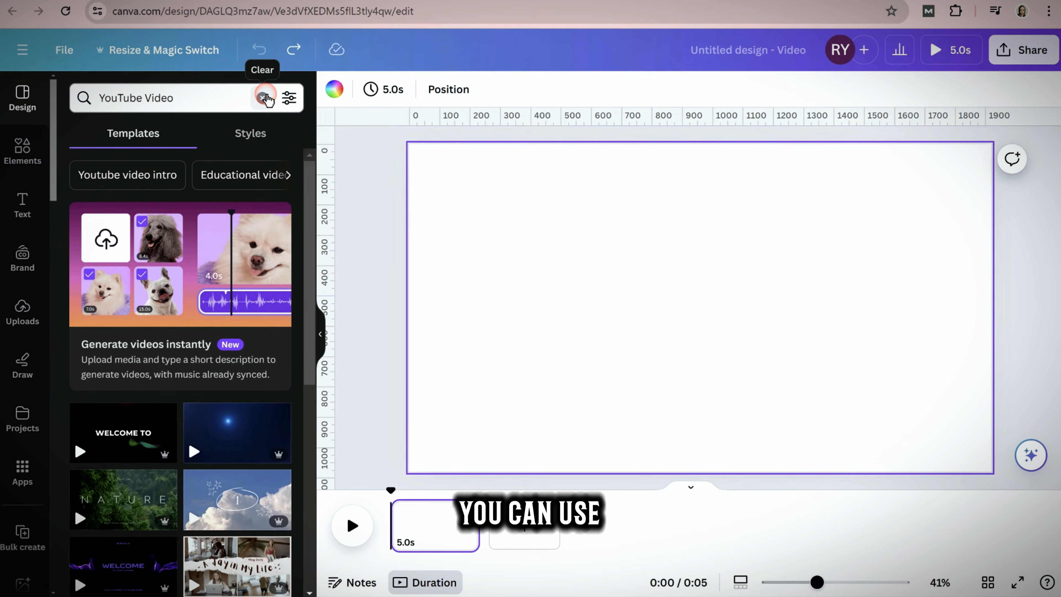
left_click(262, 98)
left_click(147, 95)
type("com")
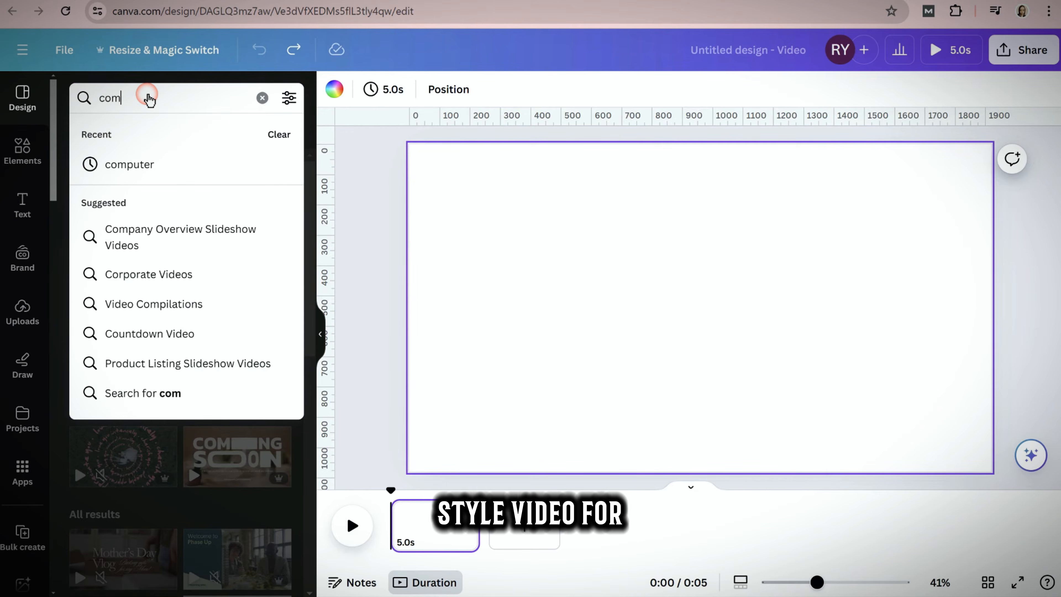
key("BackSpace")
key("BackSpace")
key("BackSpace")
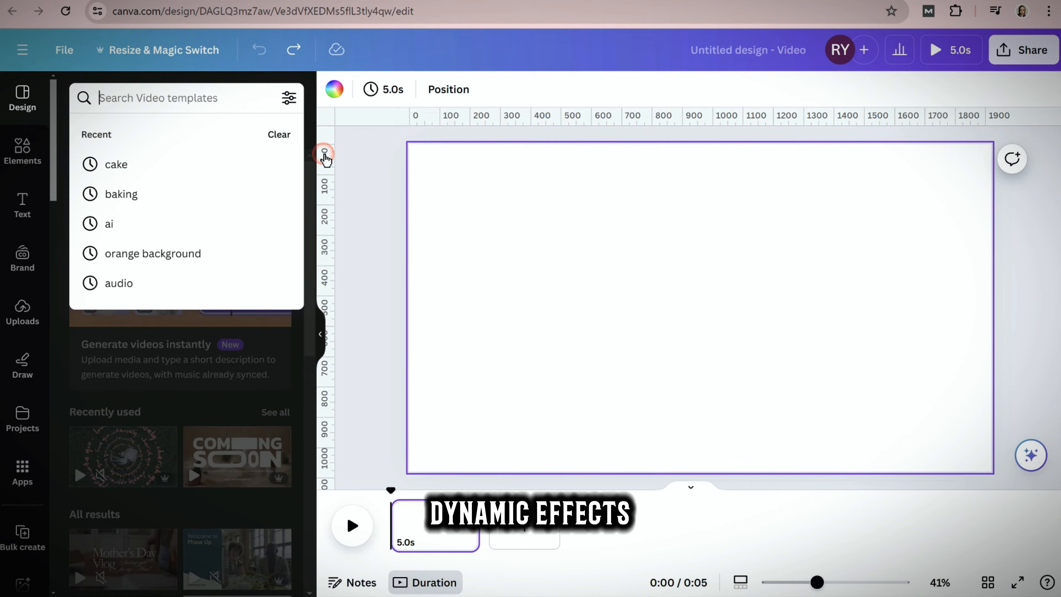
left_click(360, 189)
- Search the elements for "comic style" and add the 20-second red swirl background from the video results
left_click(23, 156)
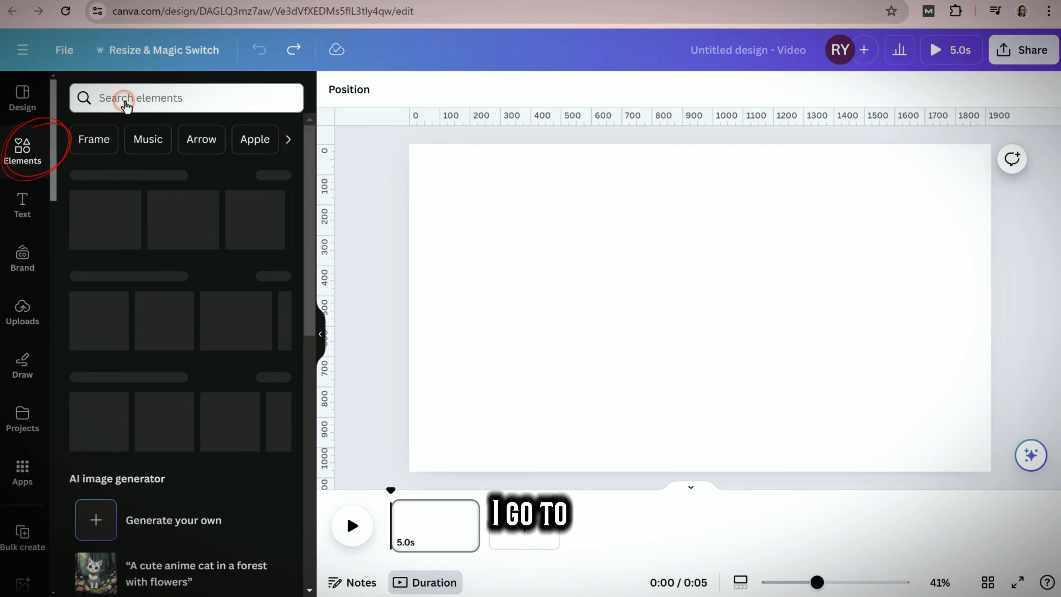
left_click(125, 102)
type("co")
type("yle")
key("Return")
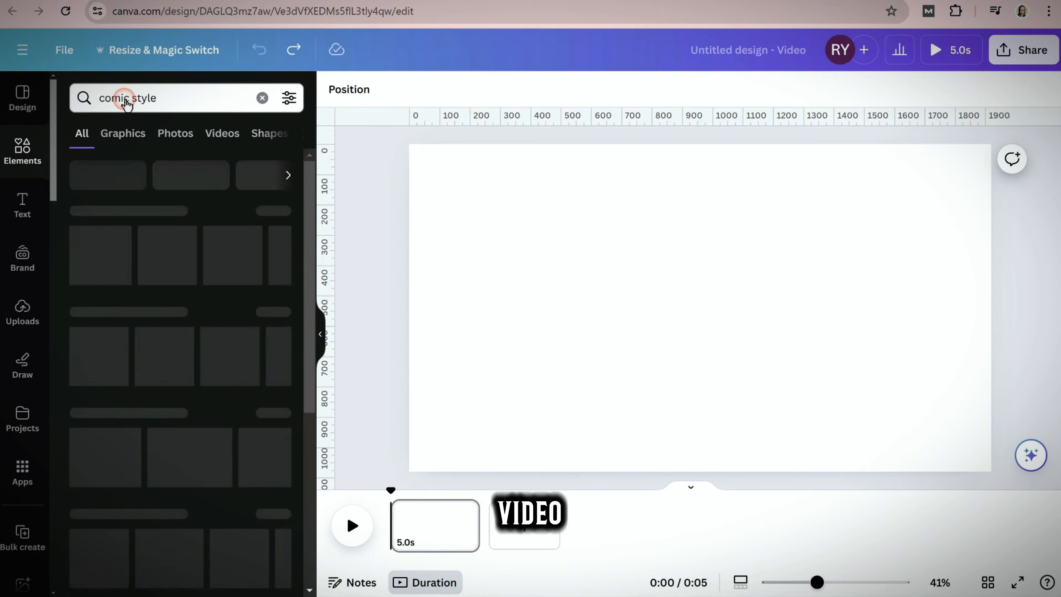
left_click(276, 312)
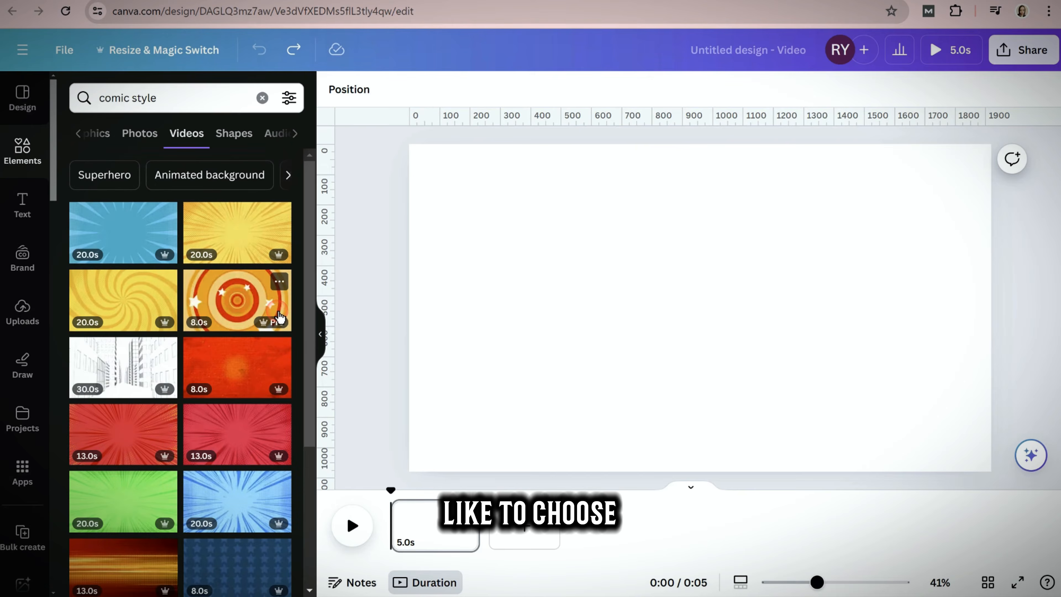
scroll(129, 397, "down", 10)
left_click(129, 396)
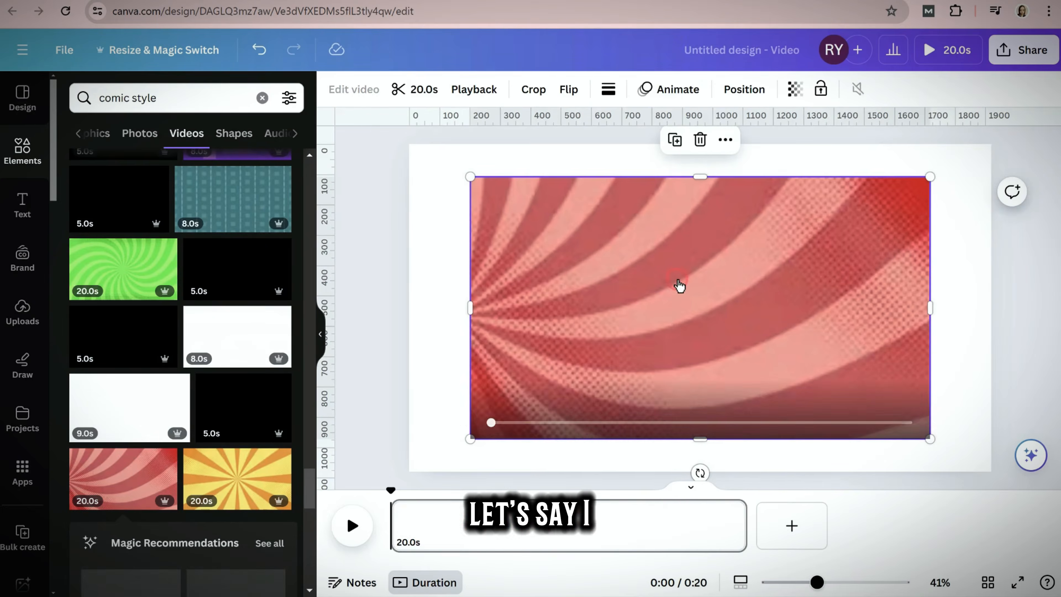
- Enlarge the red swirl video to cover the whole page and shorten the clip to 15.0 seconds
left_click_drag(679, 285, 597, 237)
left_click_drag(867, 407, 1000, 473)
left_click(1003, 469)
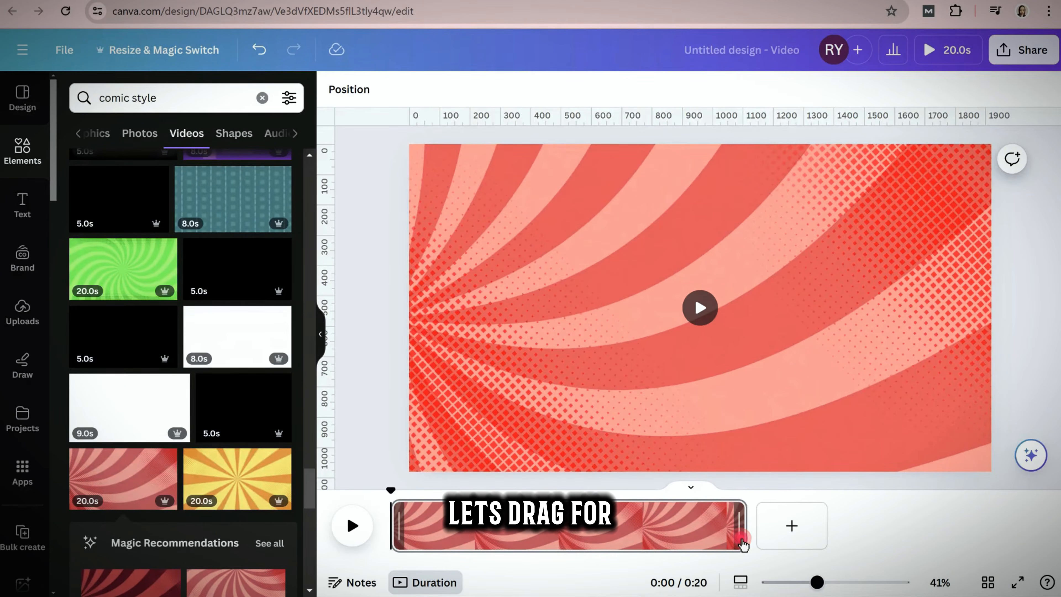
left_click_drag(742, 543, 656, 547)
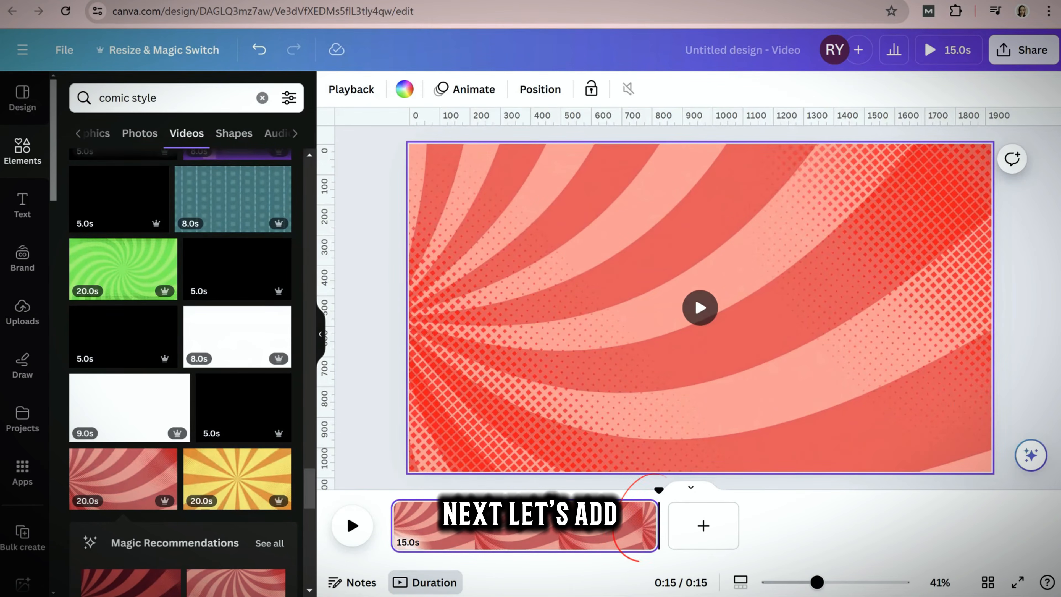
- Add a heading reading "Choose the Correct Answer" and place it near the upper edge of the page
left_click(26, 208)
left_click(213, 278)
double_click(720, 311)
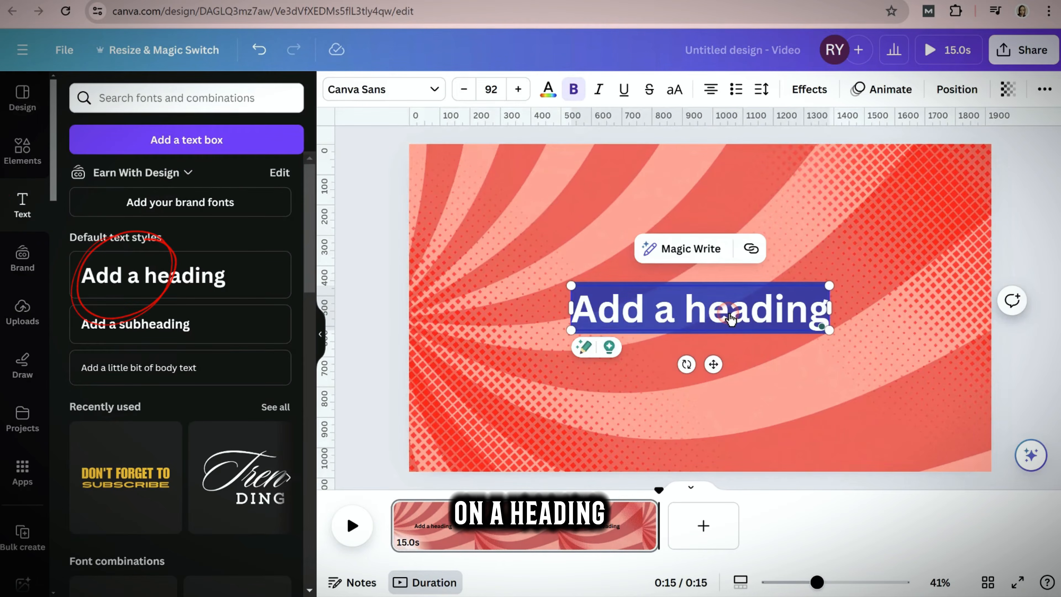
type("Choose the correct a")
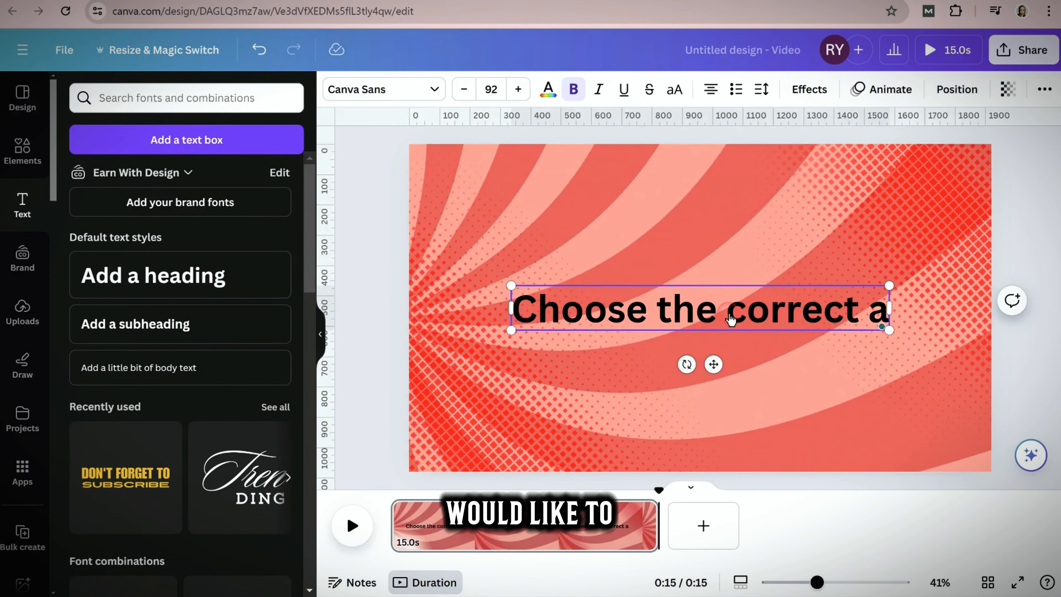
key("BackSpace")
key("BackSpace")
key("BackSpace")
key("BackSpace")
key("BackSpace")
key("BackSpace")
key("BackSpace")
key("BackSpace")
key("BackSpace")
type("Correct Answe")
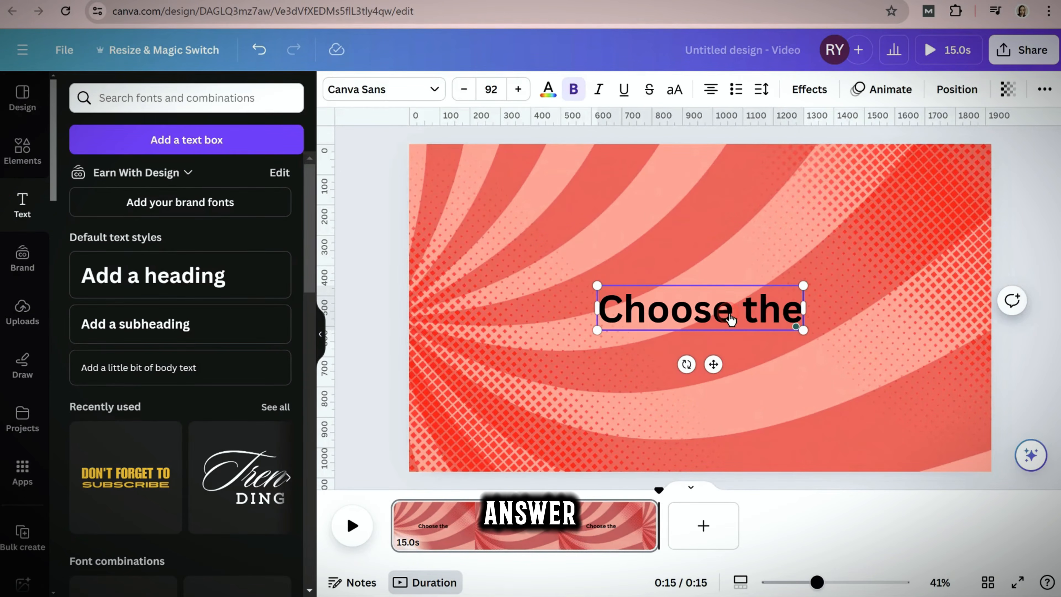
type("r")
key("Escape")
mouse_move(730, 320)
left_mouse_down()
mouse_move(725, 298)
mouse_move(557, 157)
left_mouse_up()
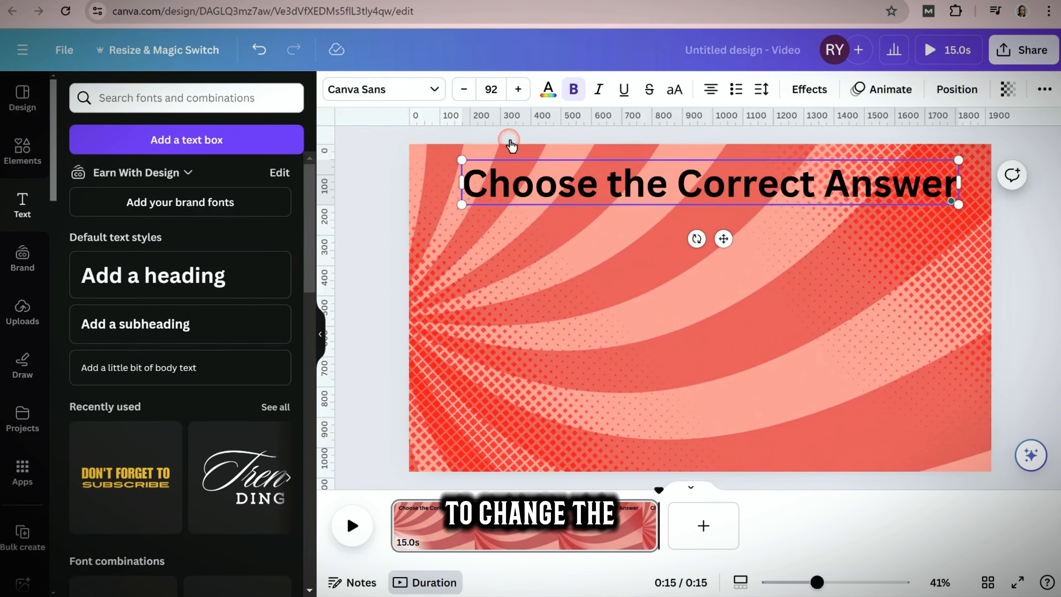
- Set the heading in the Gagalin font at about size 87.6 and color it white
left_click(353, 90)
left_click(147, 495)
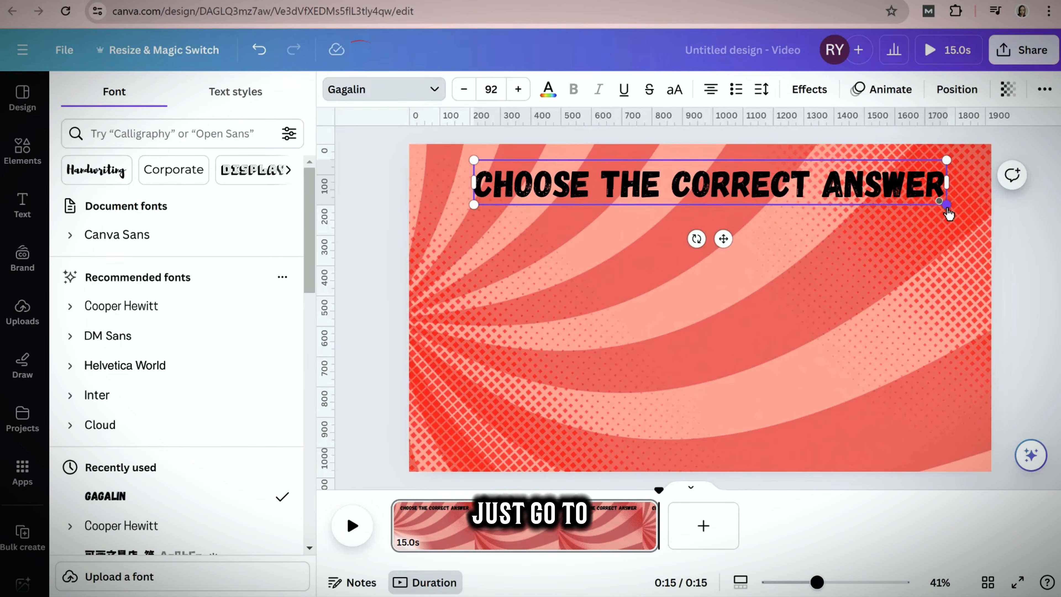
left_click(548, 89)
left_click(157, 179)
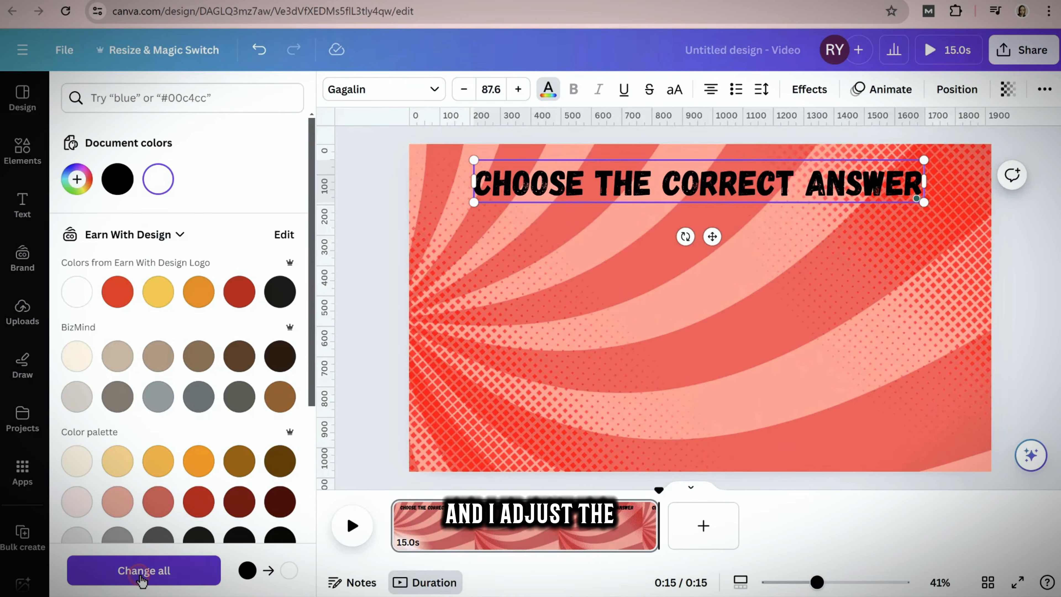
left_click(158, 179)
left_click(383, 211)
- Give the heading a Shadow effect with offset 73 and transparency 100
left_click(694, 184)
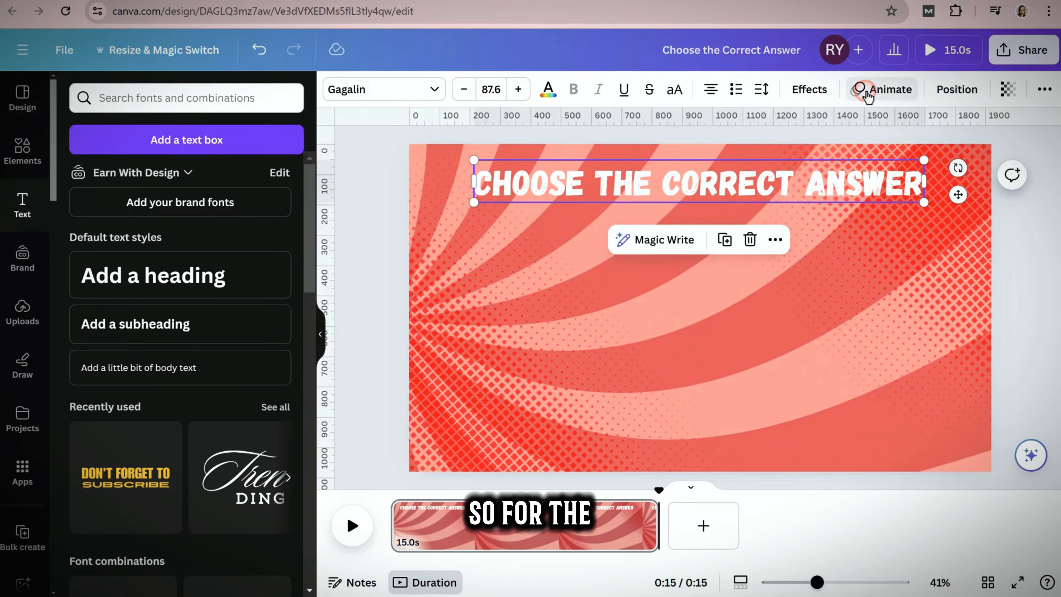
left_click(809, 89)
left_click(176, 184)
left_click(279, 468)
left_click(259, 360)
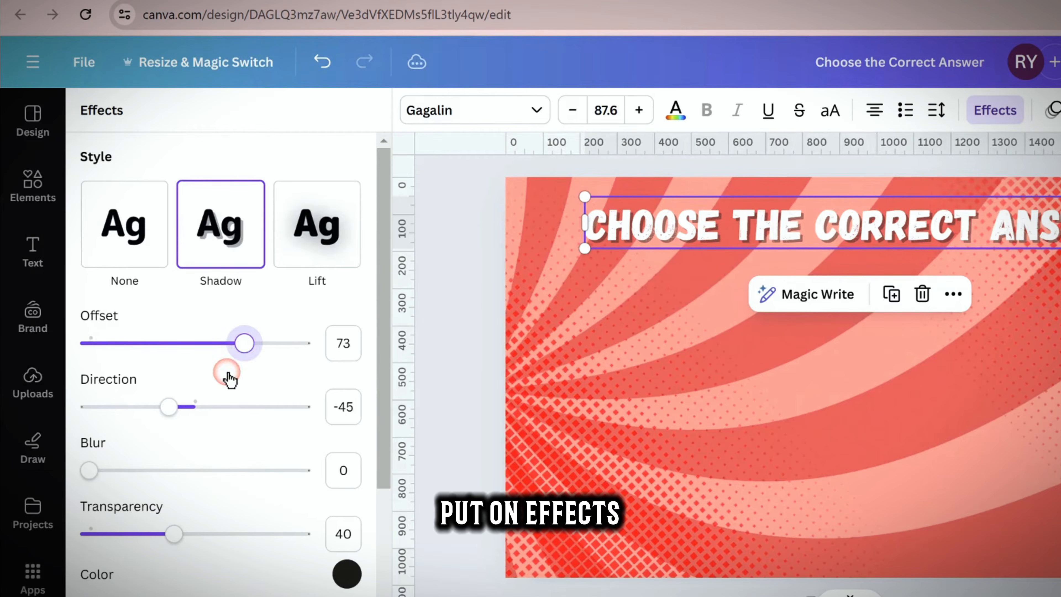
left_click(286, 534)
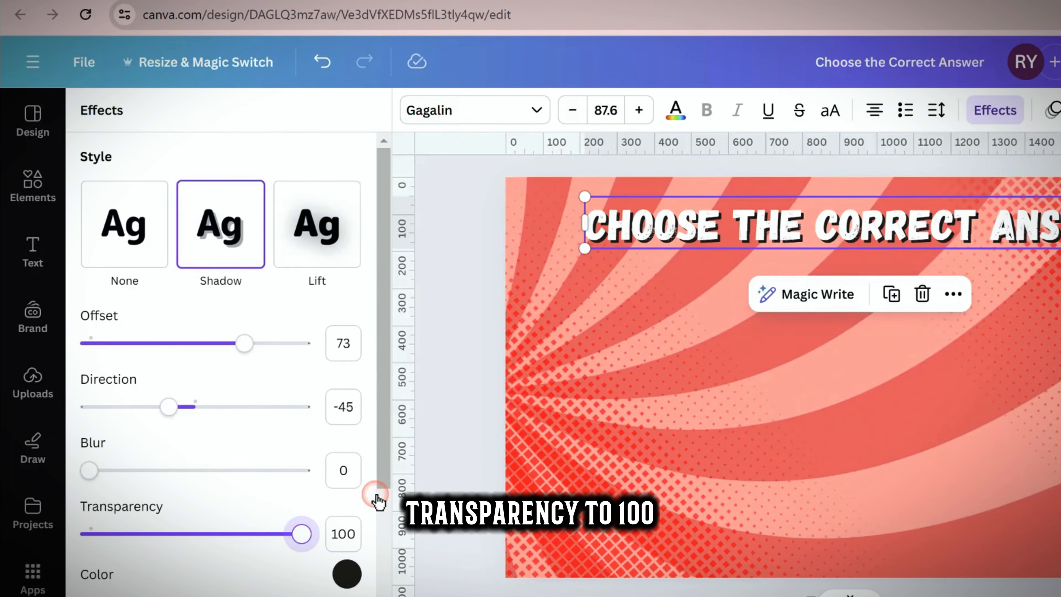
left_click(423, 446)
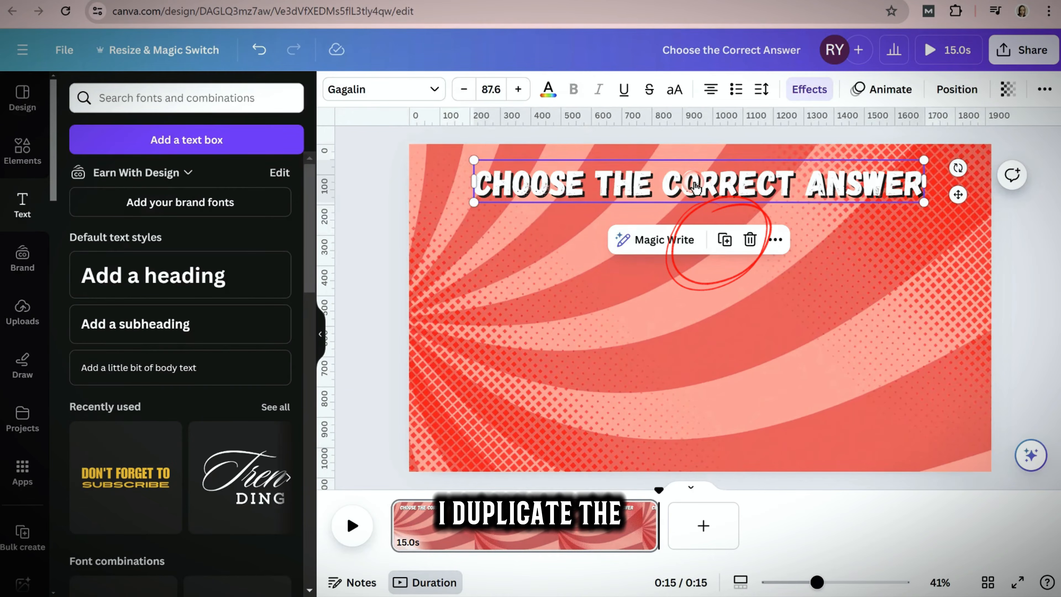
- Duplicate the heading as question text "Which country is famous for its tiramisu?", copied from the ChatGPT table, and shrink it onto one line
left_click(725, 240)
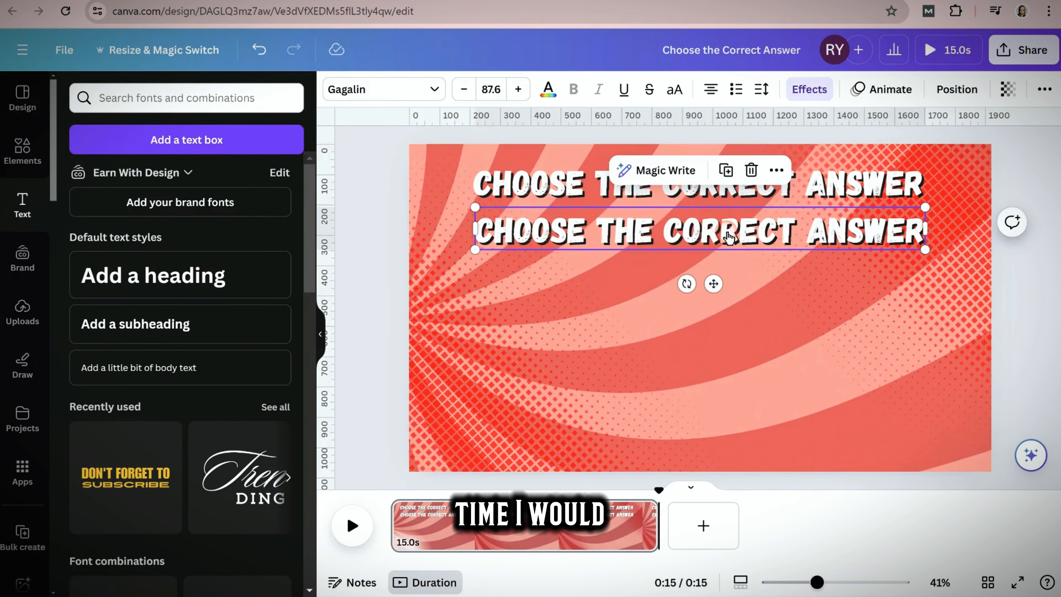
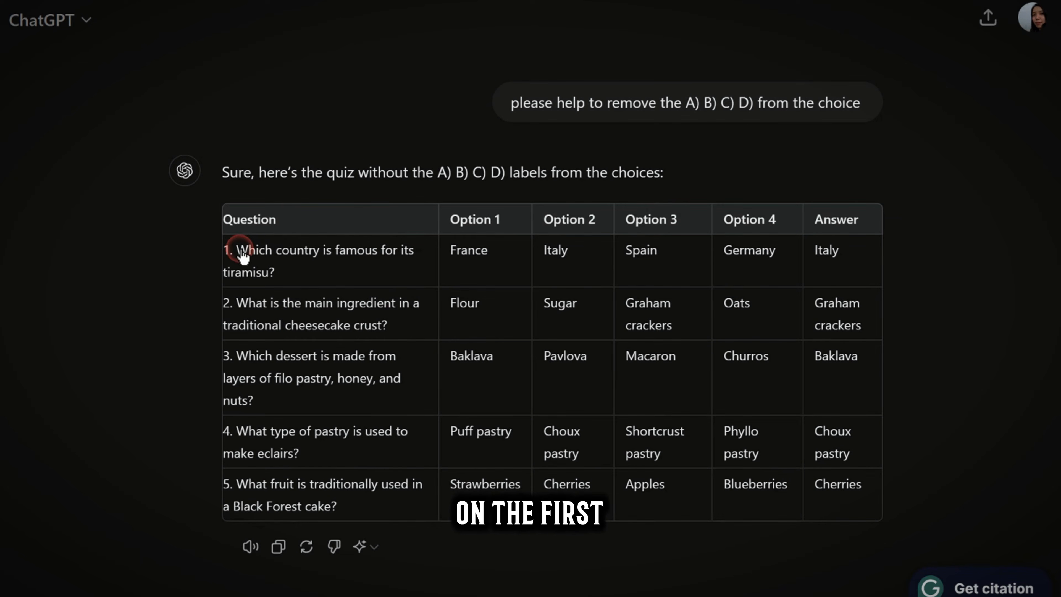
left_click_drag(238, 250, 295, 278)
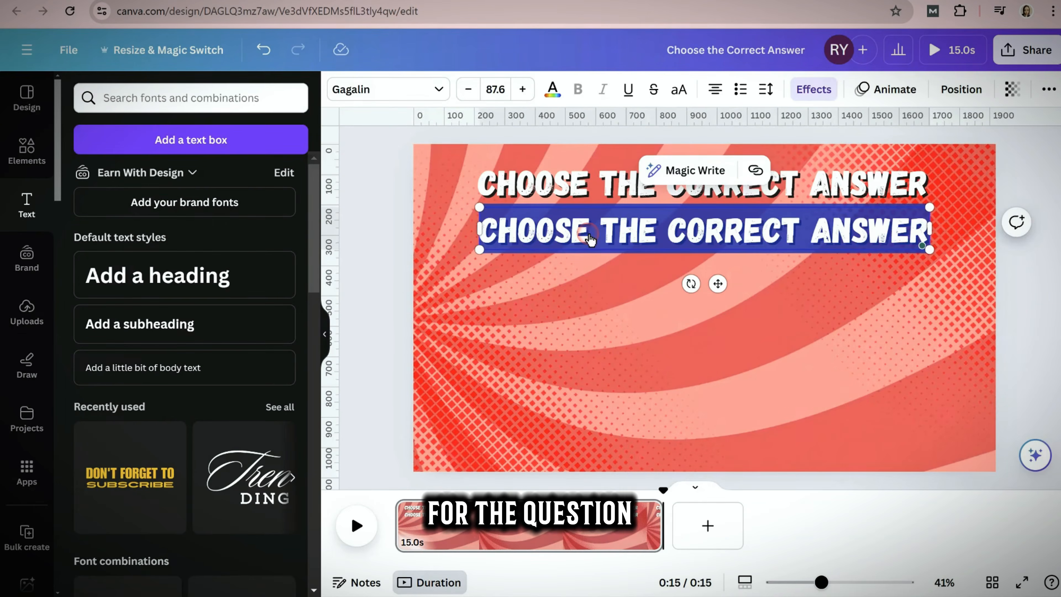
type("Which country is famous for its tiramisu?")
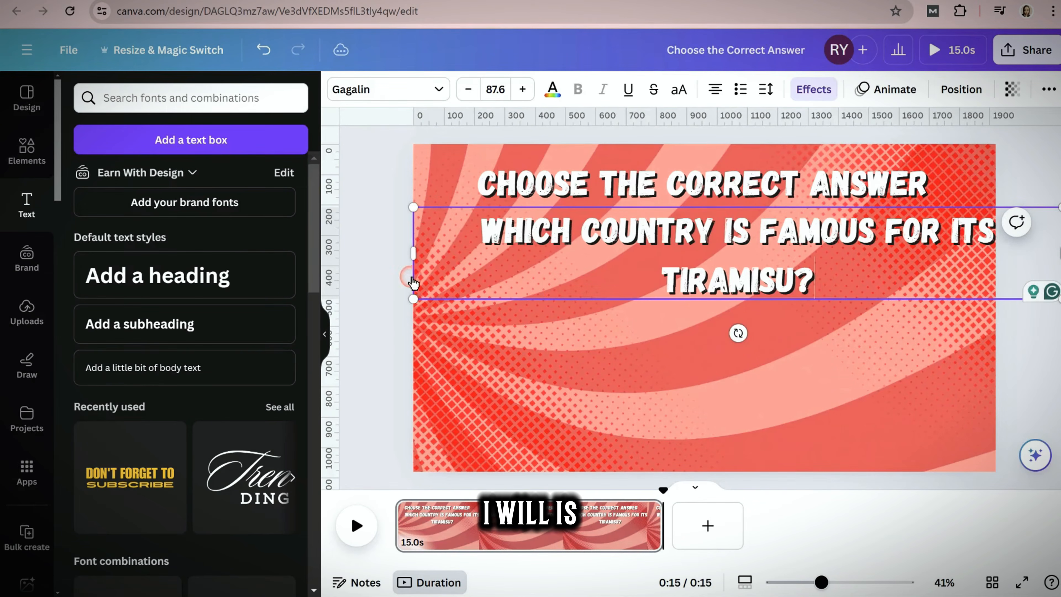
left_click_drag(947, 293, 862, 238)
left_click_drag(669, 276, 724, 277)
- Color the question text black and adjust its shadow color, with offset 44, direction -69 and blur 9
left_click(552, 89)
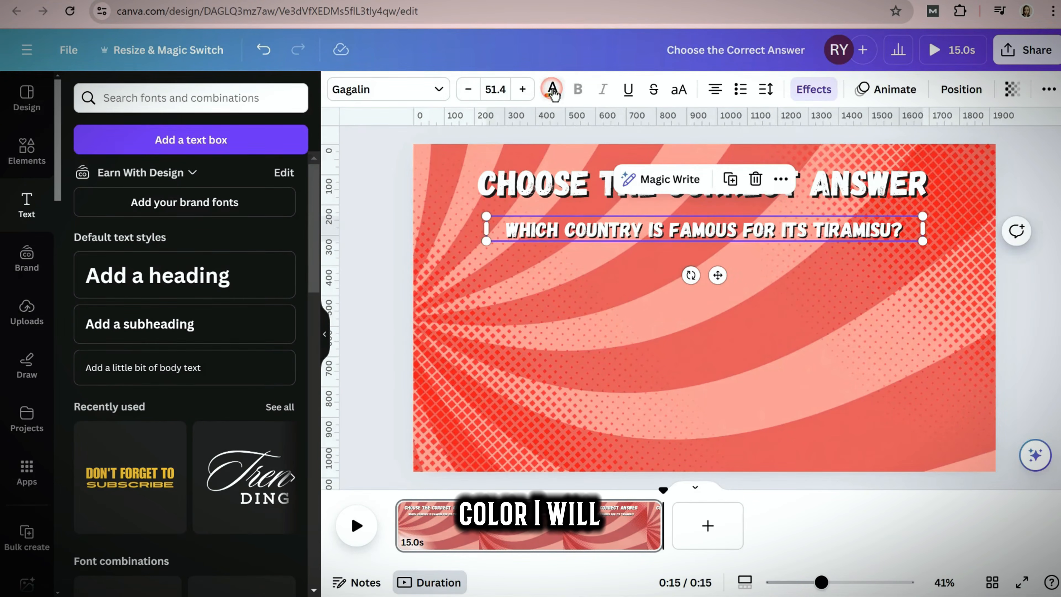
left_click(284, 291)
left_click(813, 89)
left_click(278, 472)
left_click(149, 284)
left_click(303, 268)
left_click_drag(200, 281, 150, 295)
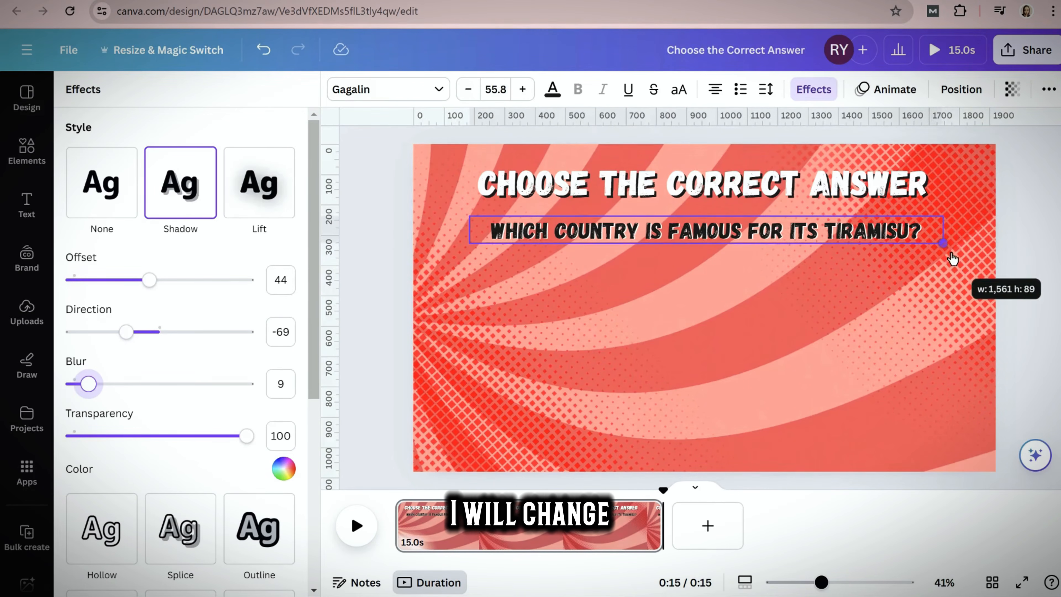
left_click_drag(956, 267, 925, 250)
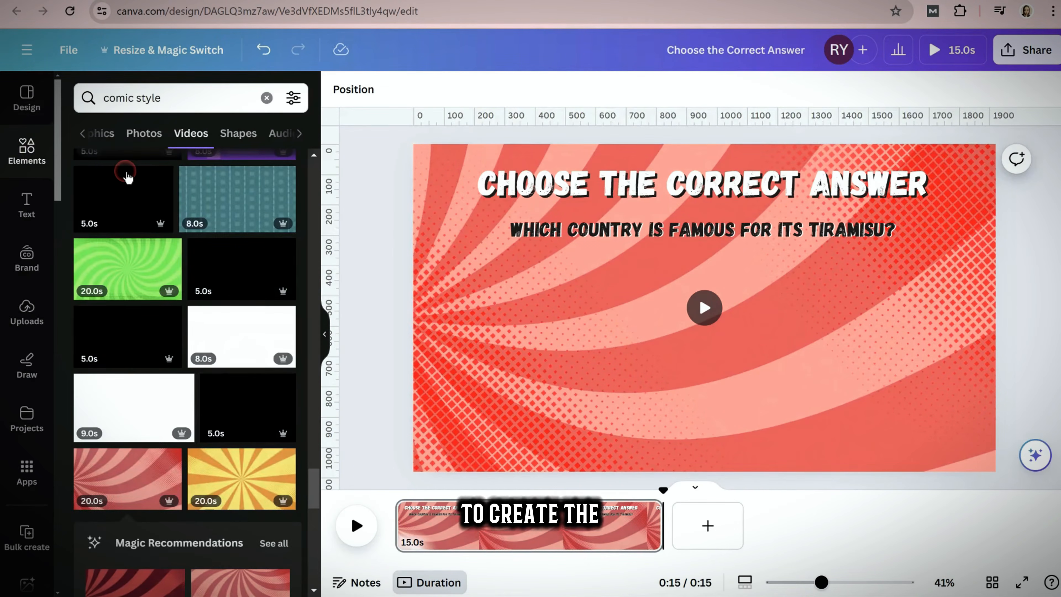
- Replace the previous elements search with a search for "shape"
scroll(127, 178, "up", 5)
left_click(267, 98)
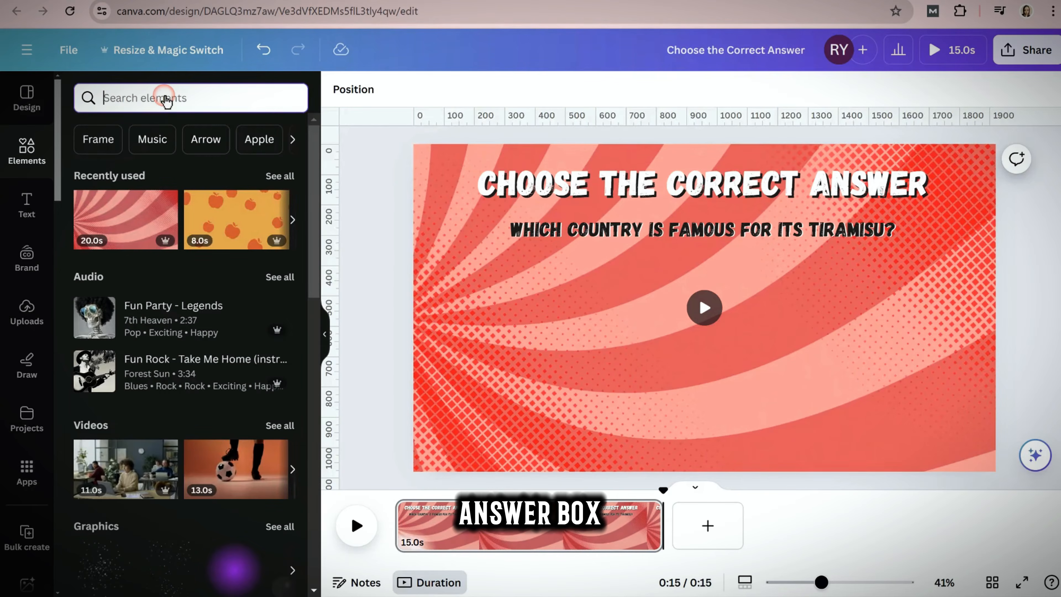
type("shape")
key("Return")
left_click(157, 176)
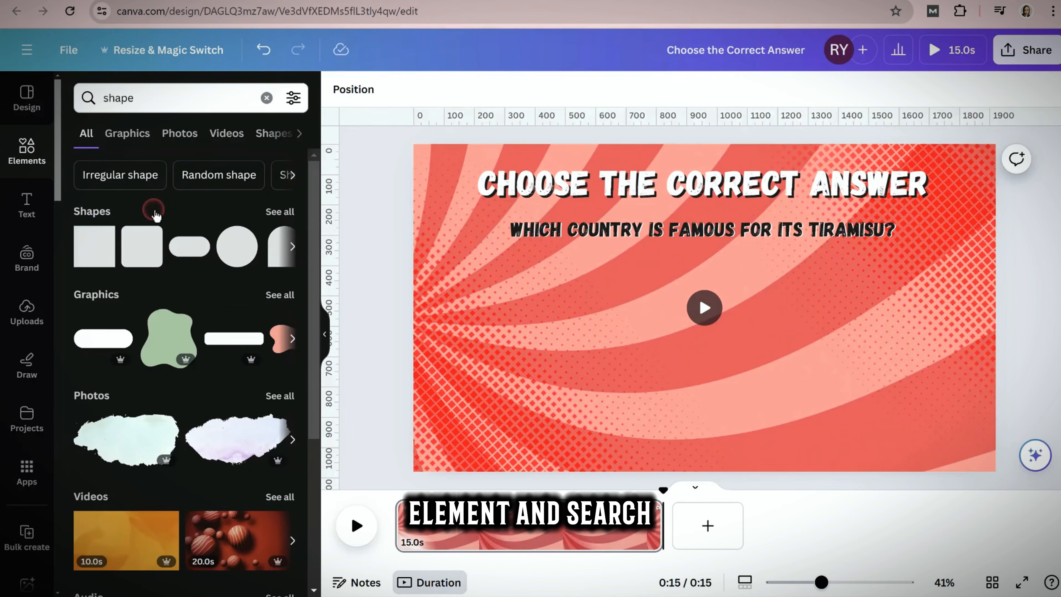
- Add a rounded square as an answer box and reshape it into a thin bar about 980 px wide below the question
left_click(133, 256)
left_click_drag(759, 312, 959, 319)
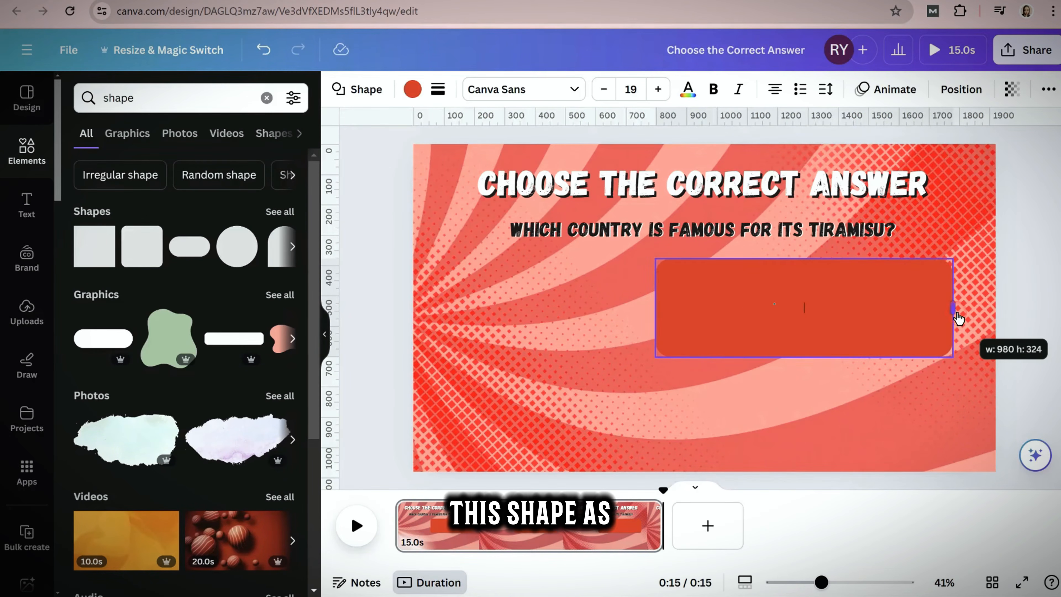
left_click_drag(803, 260, 813, 312)
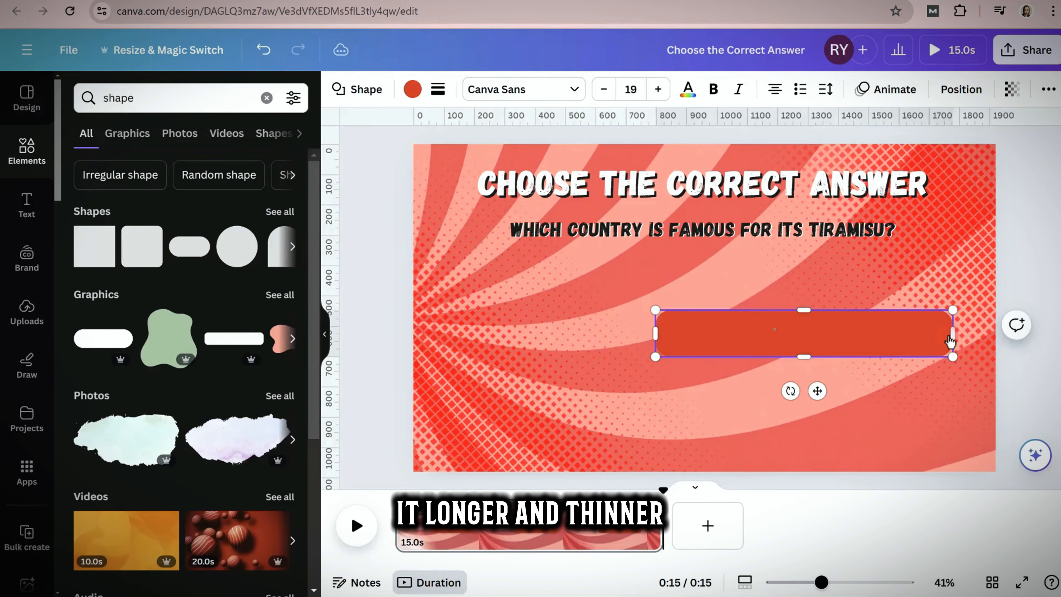
- Resize the answer bar to about 784 px wide and 138 px high, move it right, and fill it with white
left_click_drag(954, 334, 932, 344)
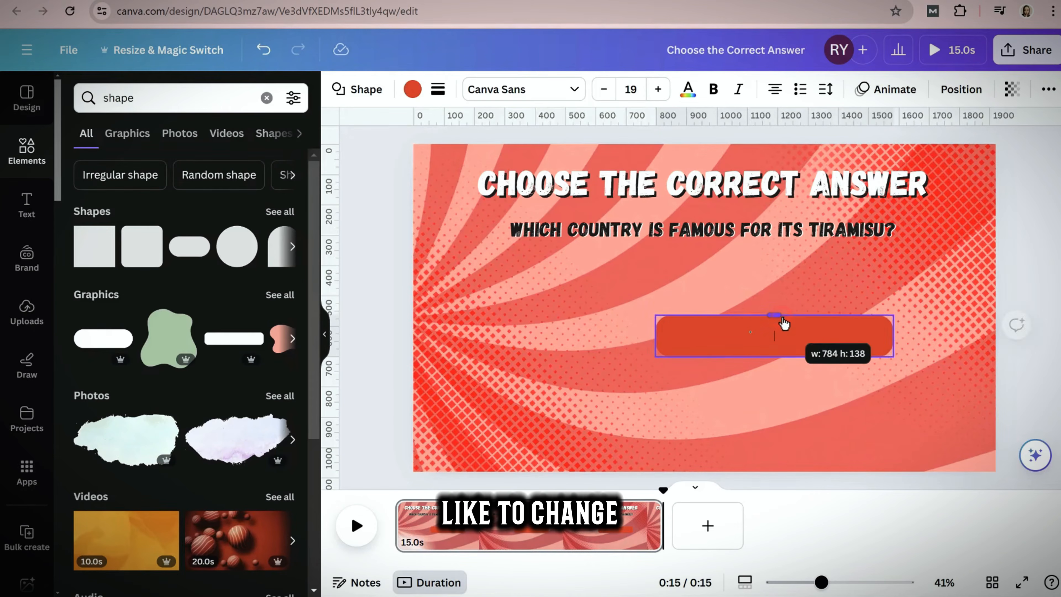
left_click_drag(787, 393, 864, 362)
left_click(412, 89)
left_click(282, 177)
left_click(370, 211)
- Give the white answer bar a short-dashed black border and adjust the border weight
left_click(437, 89)
left_click(507, 134)
left_click(628, 138)
mouse_move(477, 185)
left_mouse_down()
mouse_move(488, 185)
mouse_move(477, 185)
left_mouse_up()
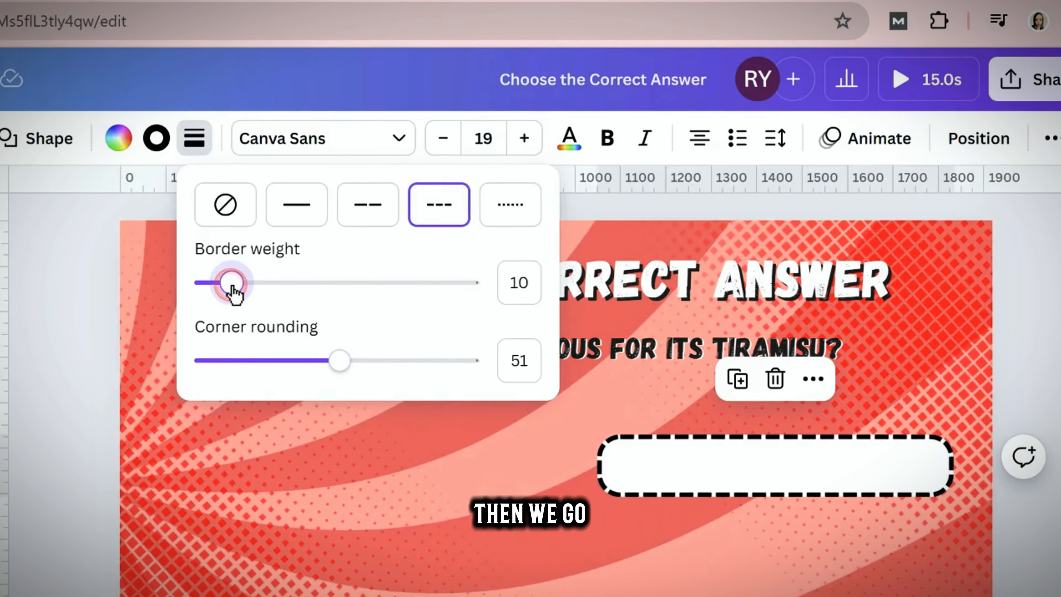
left_click(971, 383)
- Add the recently used circle, shrink it to about 178 px, and place it over the answer bar's left end
left_click(110, 287)
left_click(21, 155)
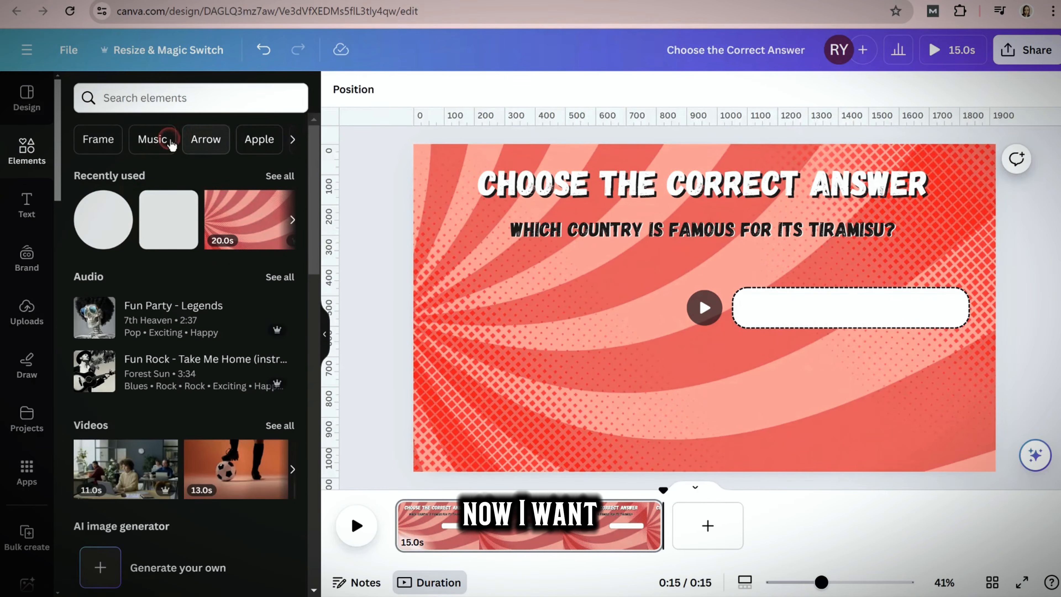
left_click(97, 214)
left_click(709, 307)
left_click_drag(753, 259, 710, 298)
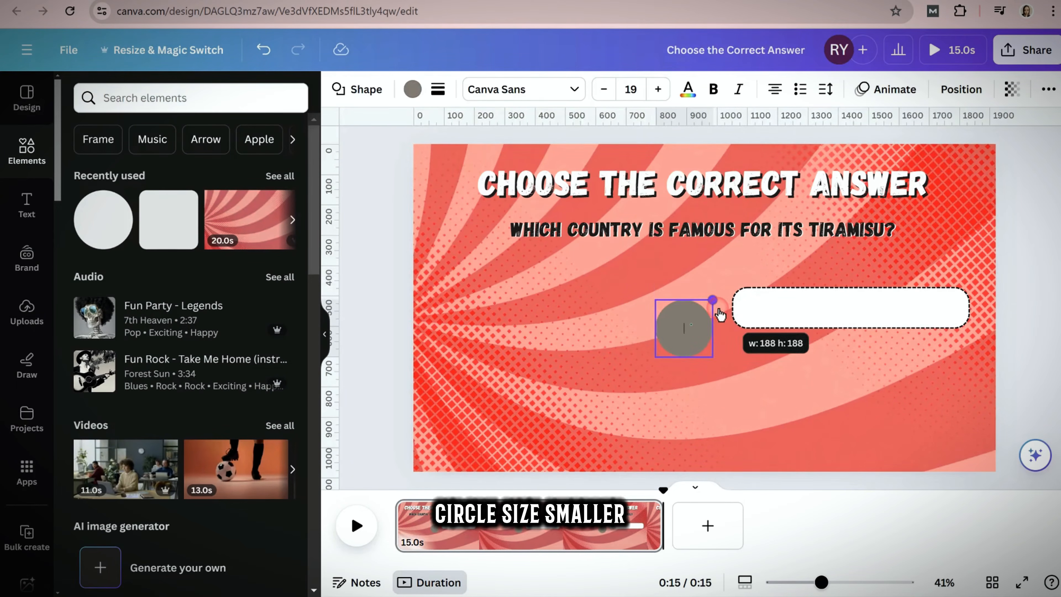
left_click_drag(697, 351, 747, 335)
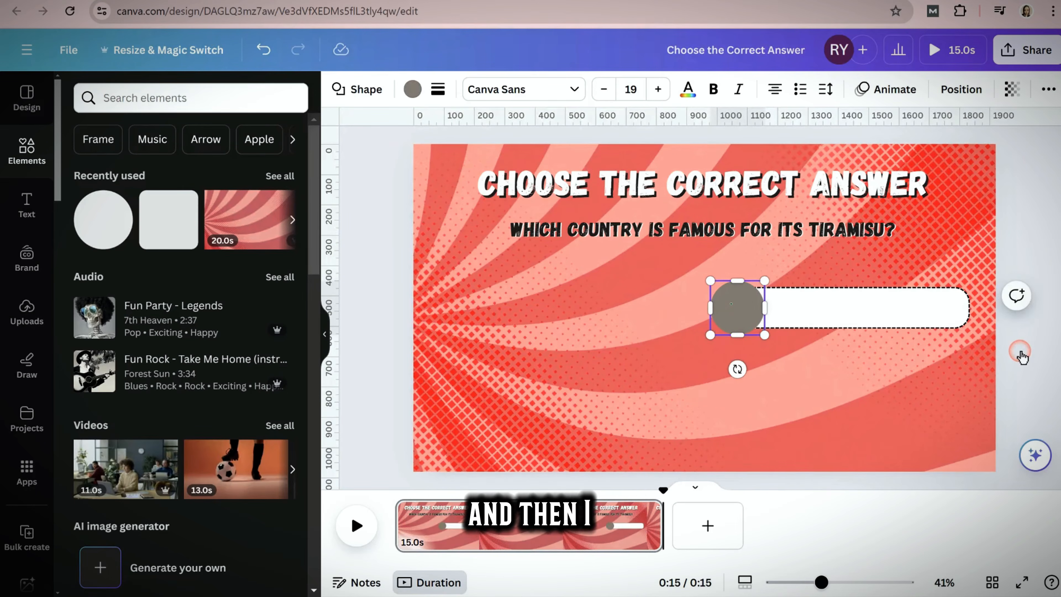
- Recolor the circle on the answer bar from the brand palette to yellow
left_click(413, 89)
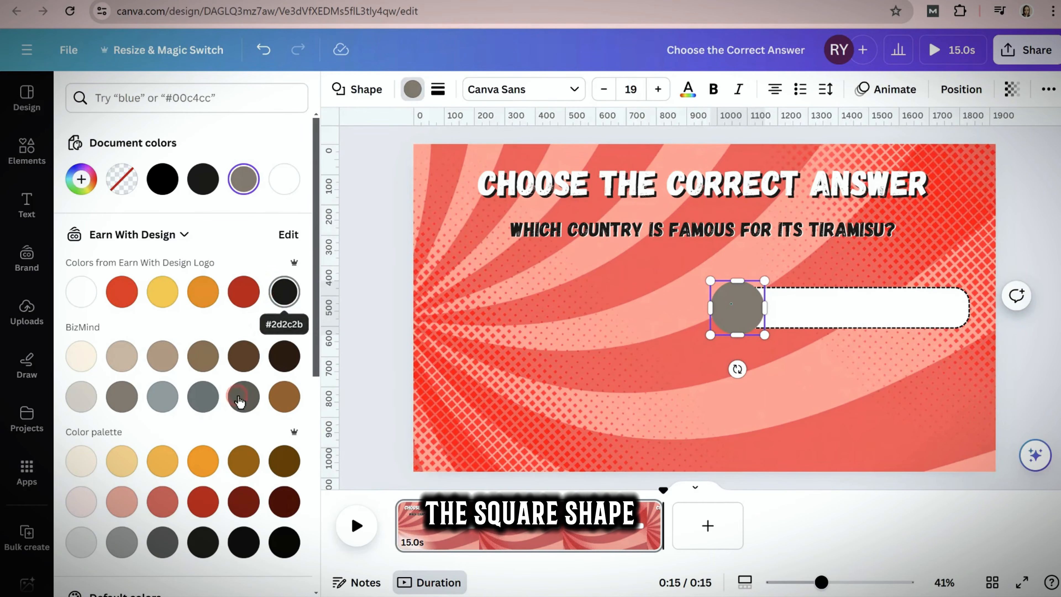
scroll(240, 401, "down", 10)
left_click(215, 370)
left_click(1051, 348)
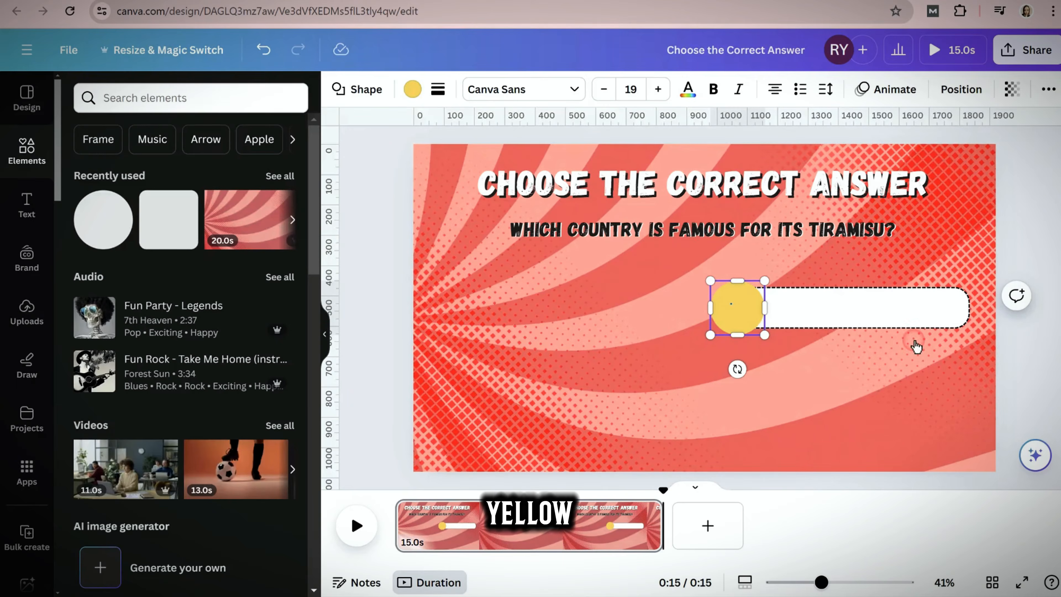
- Give the yellow circle a dashed black border matching the answer bar and adjust its weight
left_click(735, 312)
left_click(438, 89)
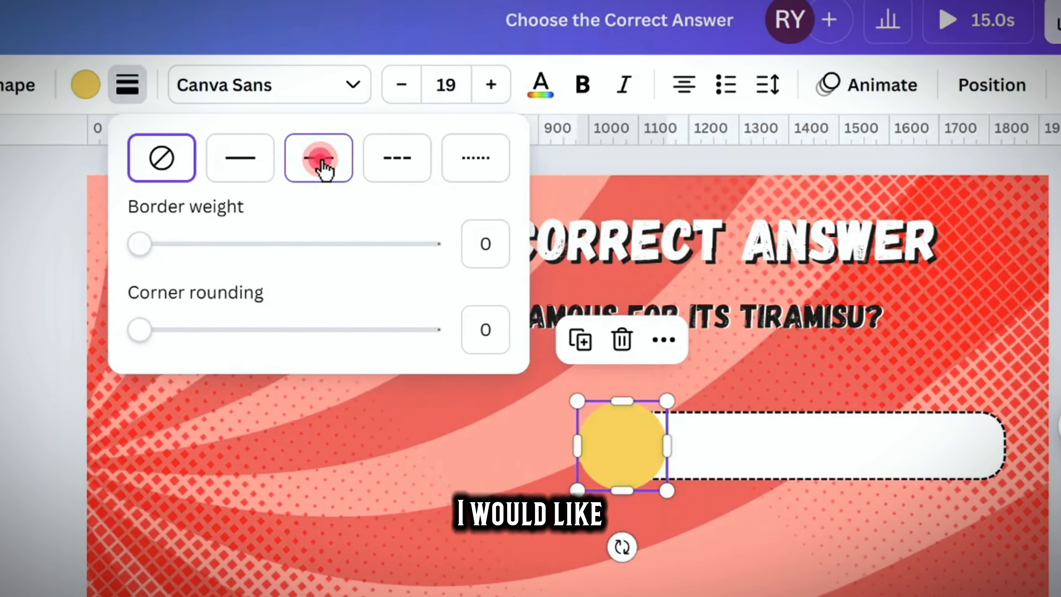
left_click(322, 167)
left_click(439, 169)
left_click_drag(193, 243, 205, 246)
left_click(130, 90)
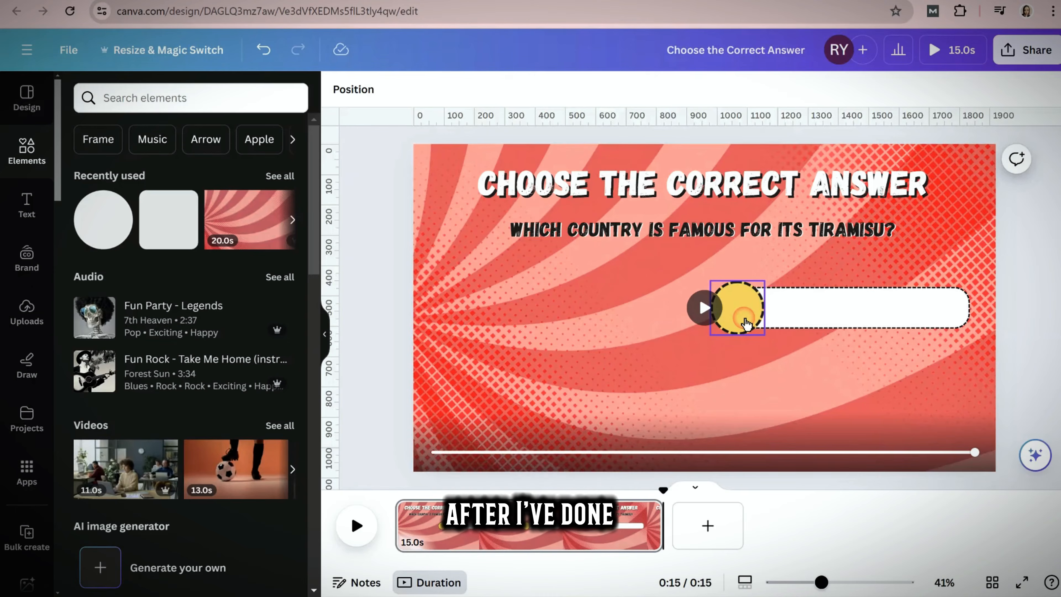
- Group the circle with the answer bar and duplicate the group into a vertical stack of four answer boxes
left_click(739, 312)
left_click(874, 311, "shift")
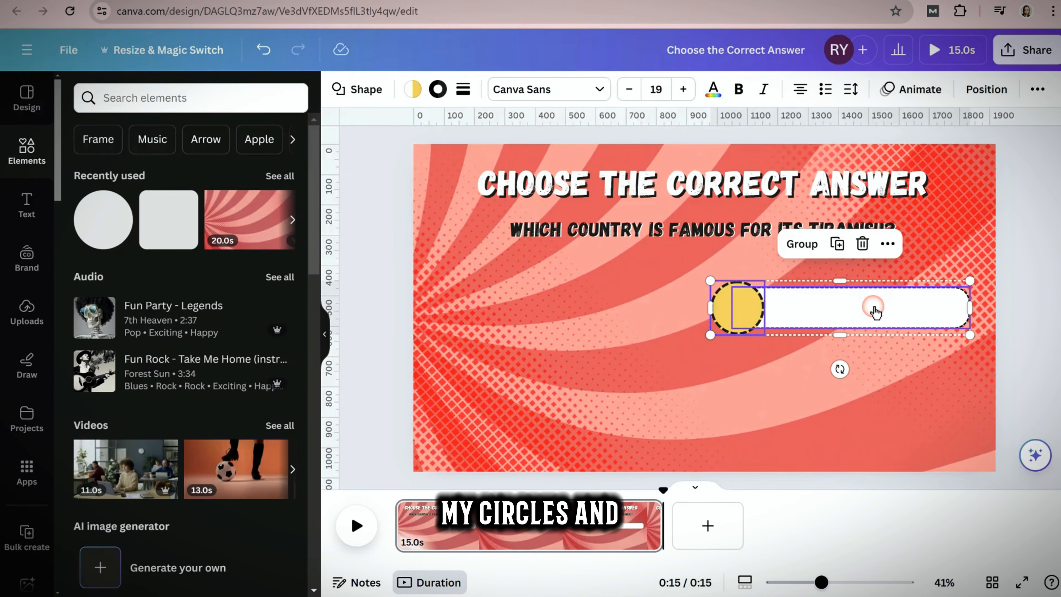
left_click(815, 252)
left_click(837, 243)
left_click_drag(832, 372, 828, 371)
left_click(845, 304)
left_click(839, 278)
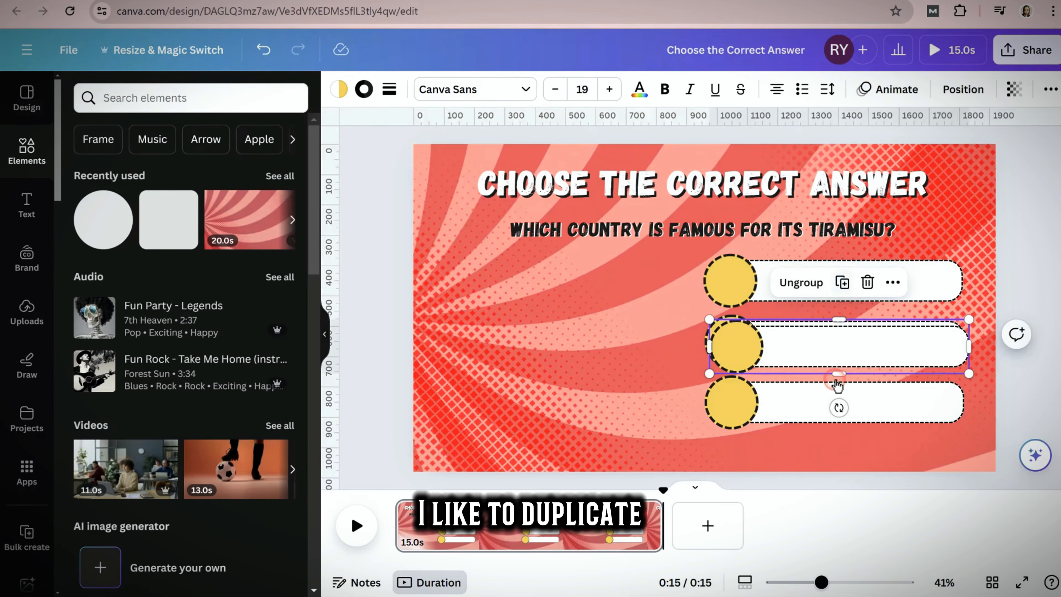
left_click_drag(837, 359, 830, 476)
- Select all four answer boxes together and space them evenly vertically
left_click(899, 395, "shift")
left_click(871, 348, "shift")
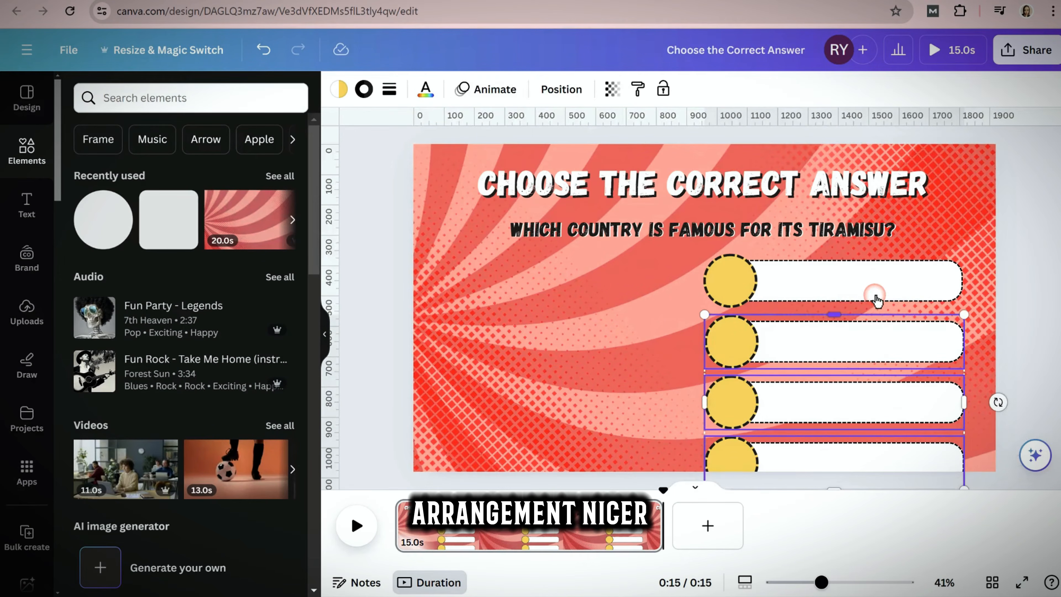
left_click(877, 300, "shift")
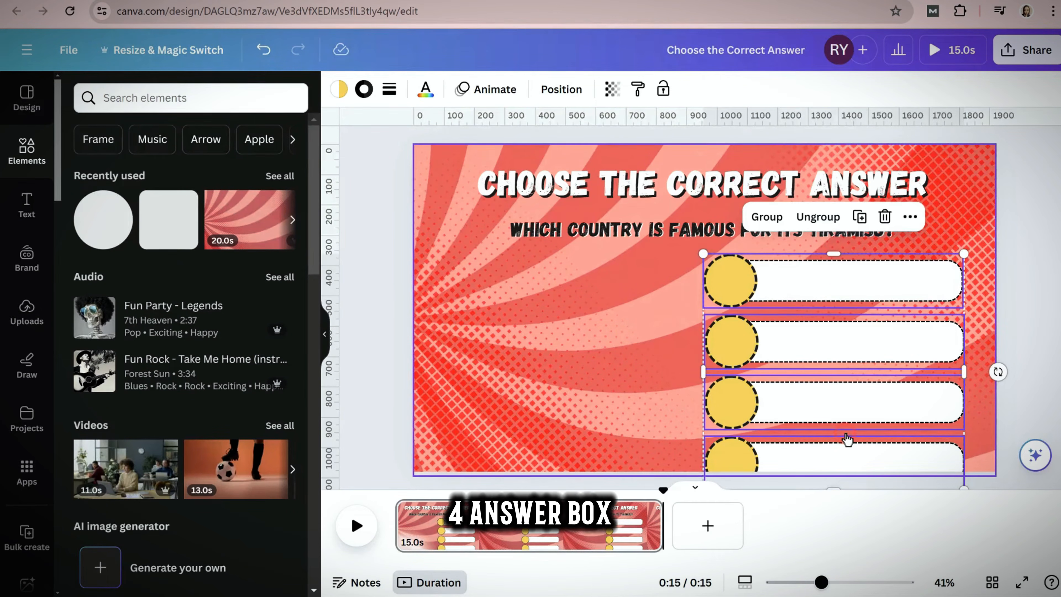
left_click(556, 84)
left_click(102, 355)
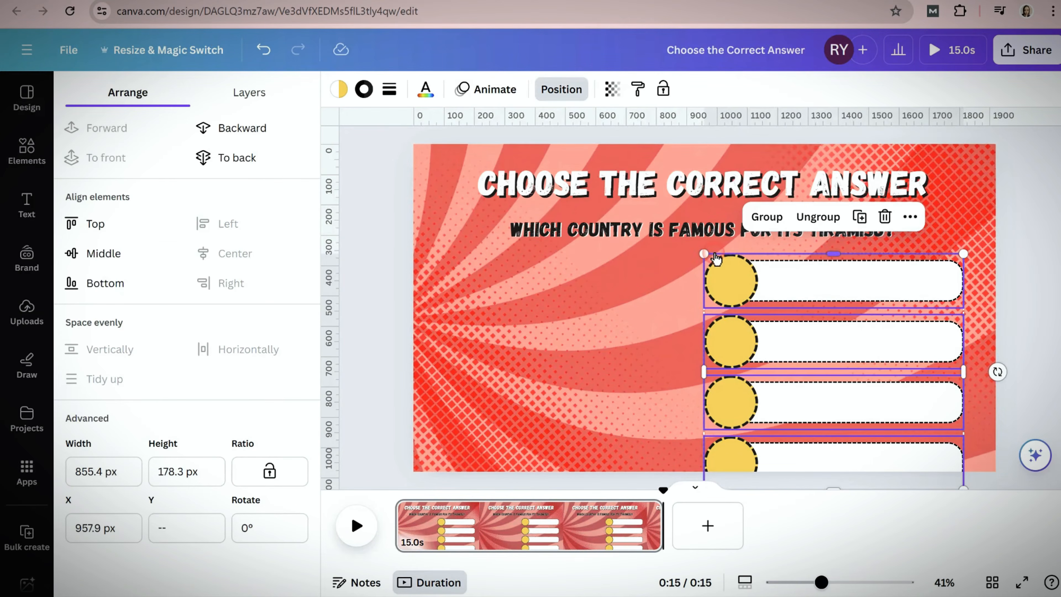
- Scale the four answer boxes down to about 740 px wide and position them below the question at the page's right side
left_click_drag(710, 254, 764, 309)
left_click_drag(881, 395, 898, 376)
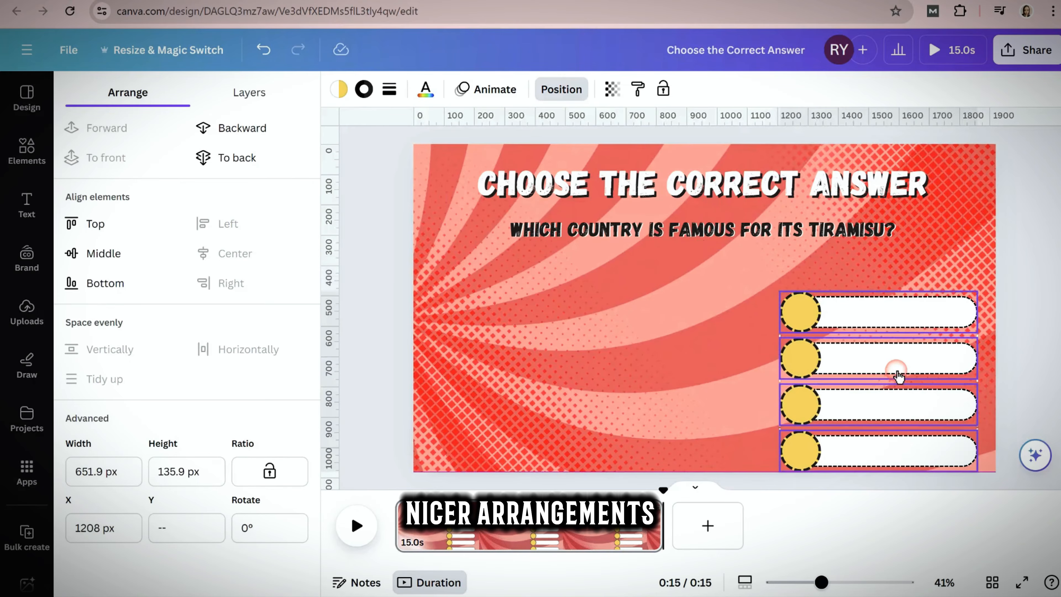
left_click_drag(779, 293, 752, 252)
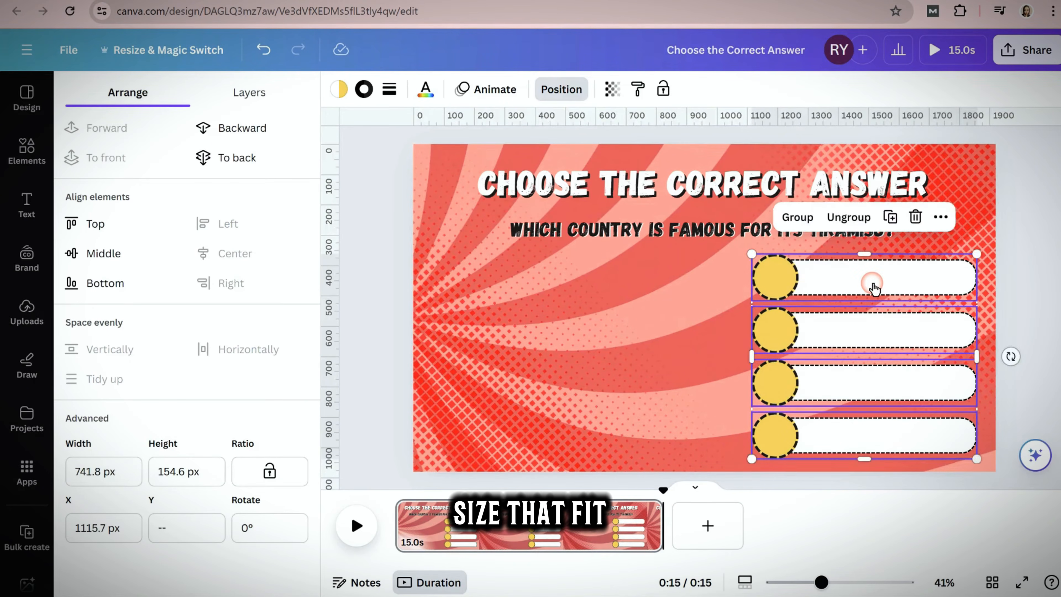
- Add a heading reading "A", place it inside the first yellow circle, and set its font to Gagalin
left_click(21, 153)
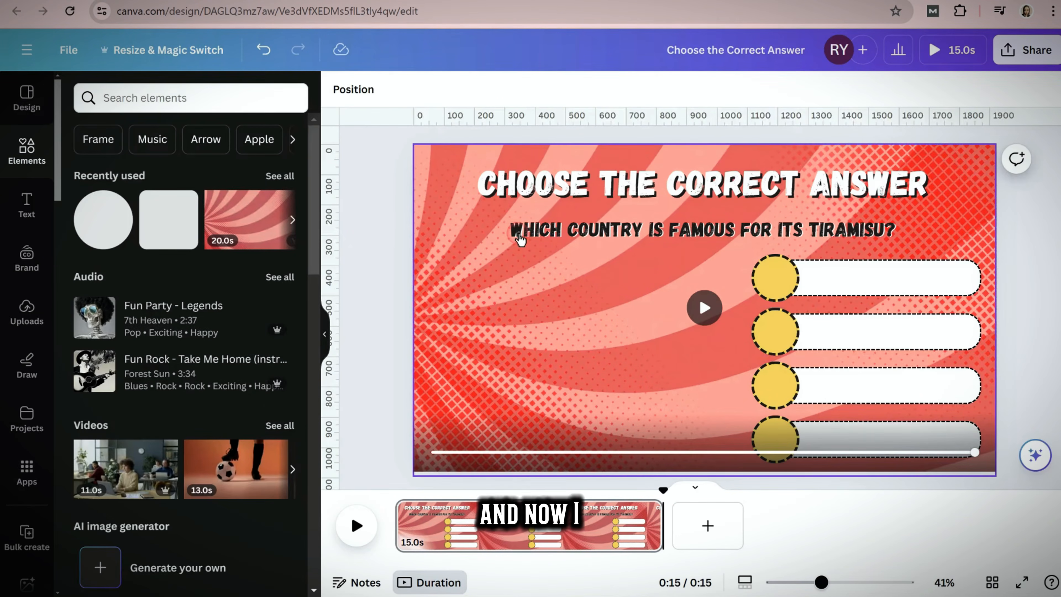
left_click(7, 202)
left_click(157, 275)
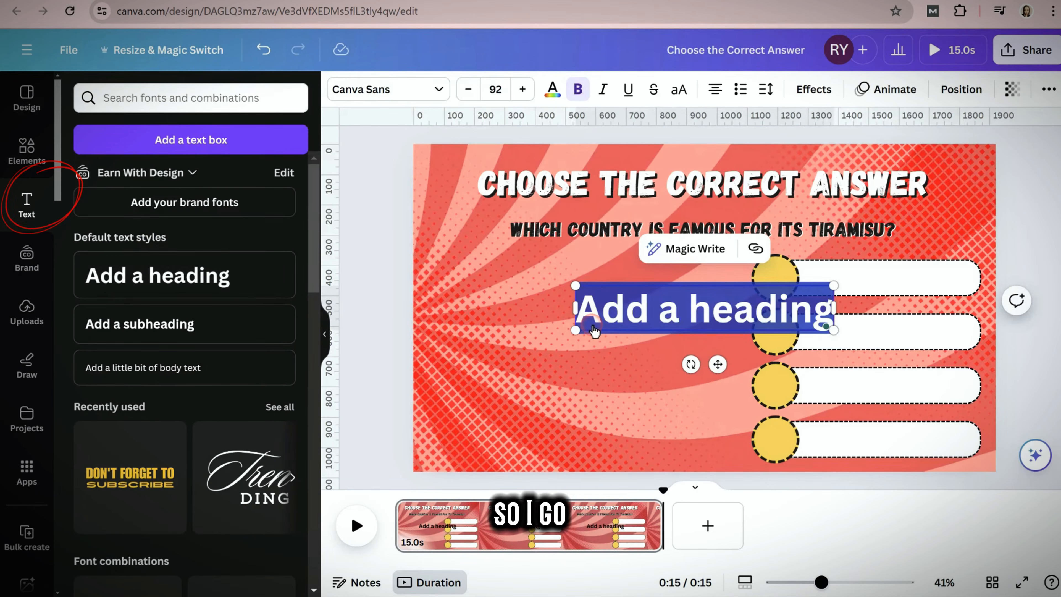
type("A")
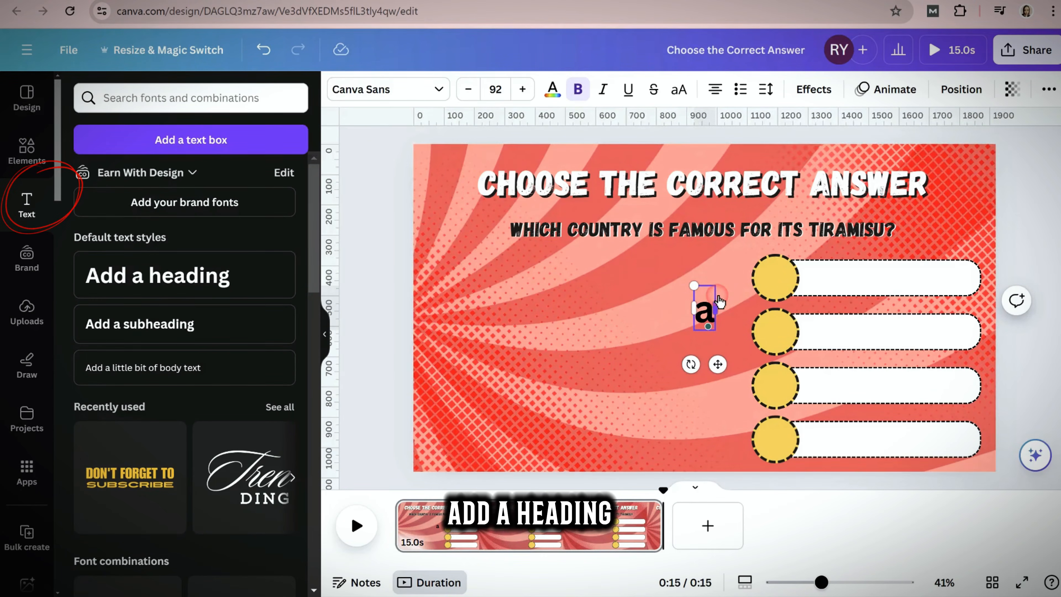
left_click_drag(719, 300, 791, 269)
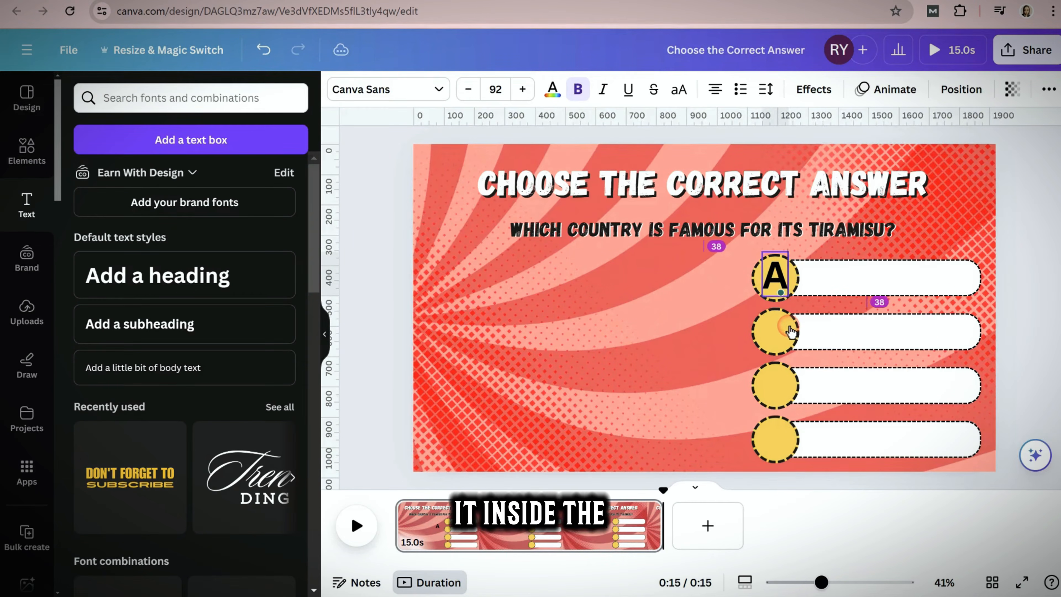
left_click(386, 88)
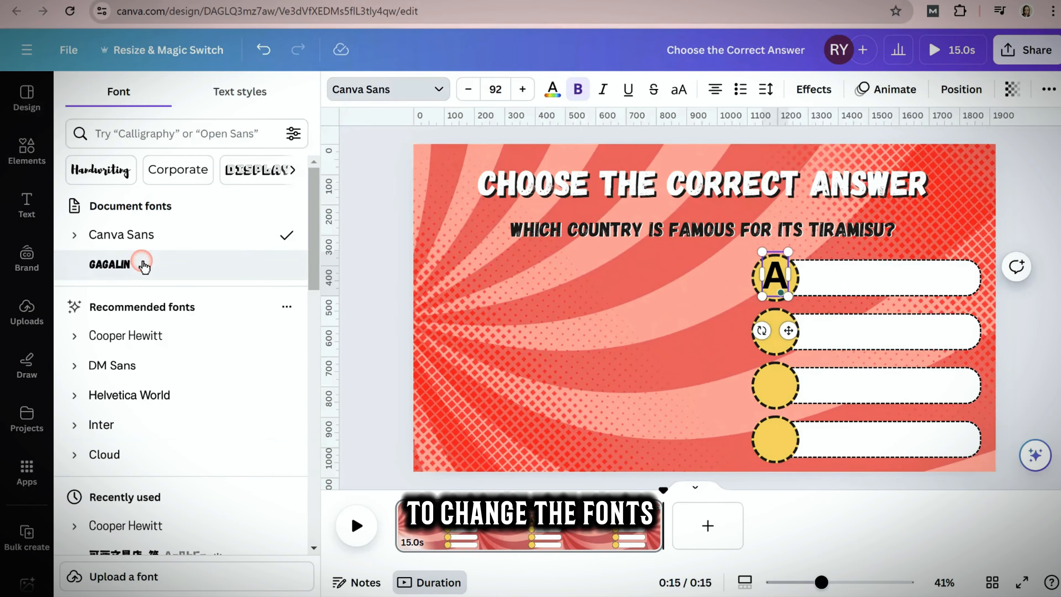
left_click(144, 265)
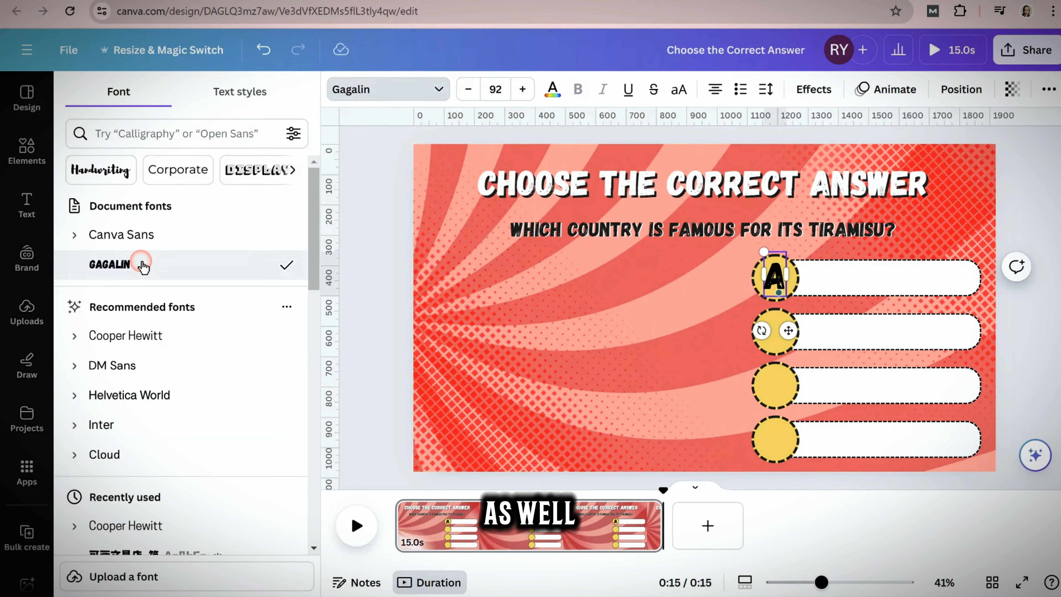
left_click(1021, 324)
- Duplicate the letter A for the circles below and change the copy in the second circle to "B"
left_click(775, 283)
left_click(1004, 319)
left_click(776, 279)
left_click(800, 216)
left_click_drag(798, 339, 789, 497)
double_click(775, 335)
type("B")
- Label the third and fourth circles "C" and "D" using copies of the letter text
double_click(776, 386)
type("C")
left_click(803, 413)
left_click(776, 389)
left_click(801, 324)
double_click(774, 439)
type("D")
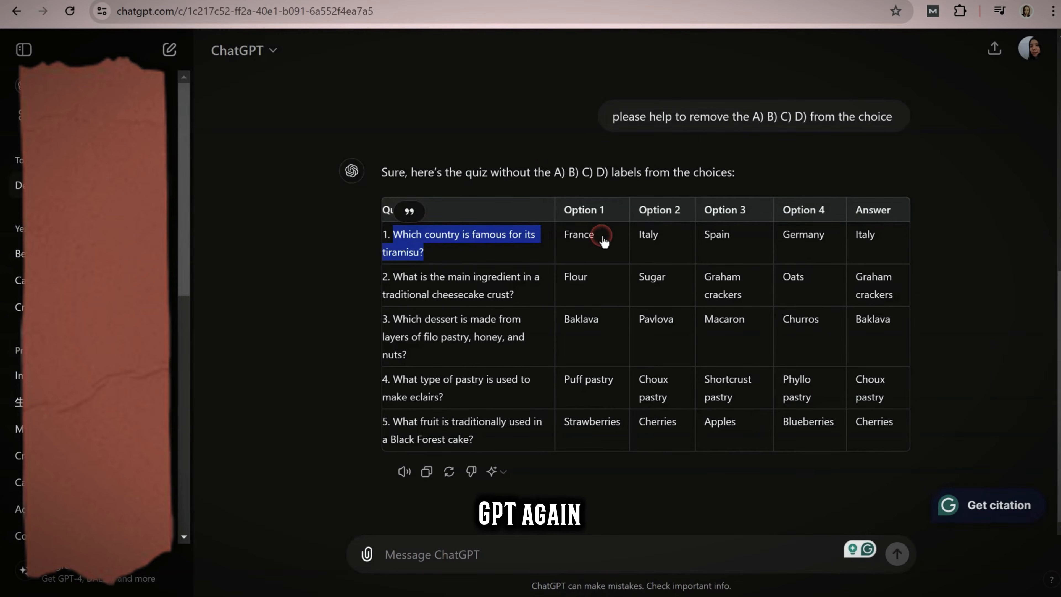
- Copy the first option "France" from the ChatGPT table and paste it over a duplicate of the question text
double_click(568, 235)
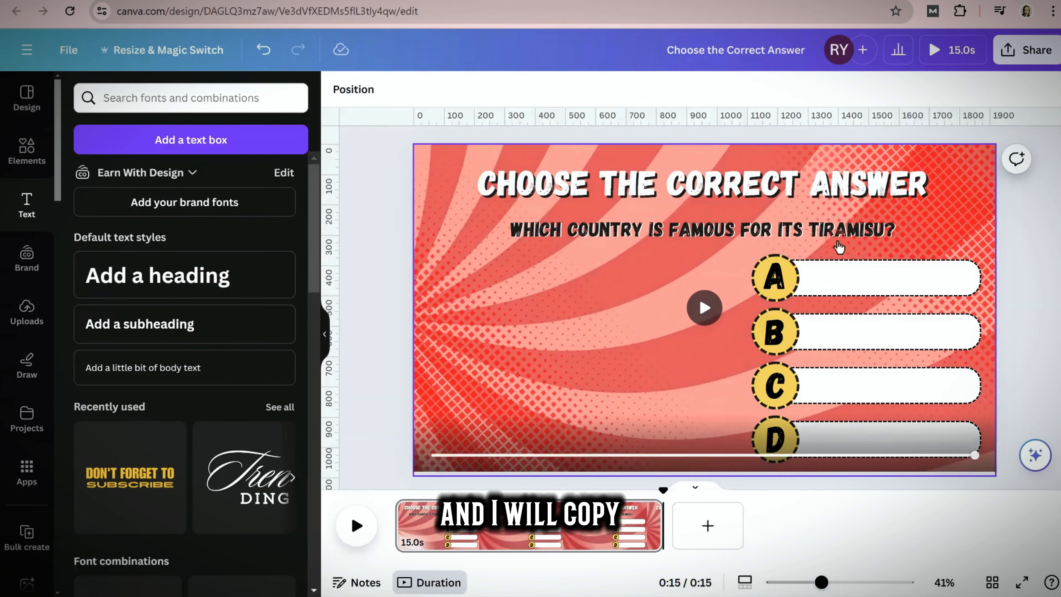
left_click(828, 239)
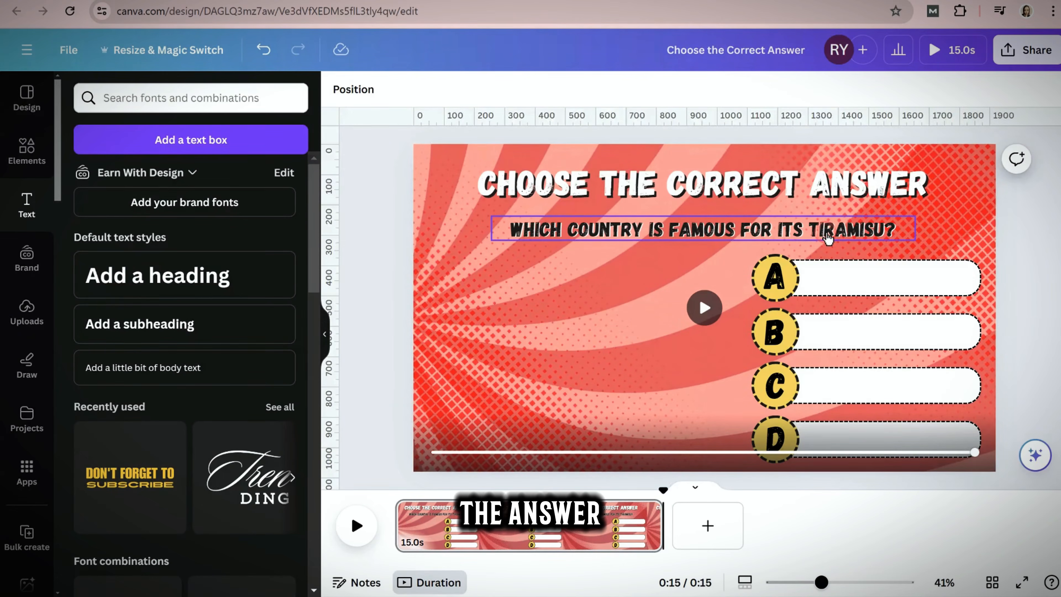
left_click(729, 179)
double_click(711, 280)
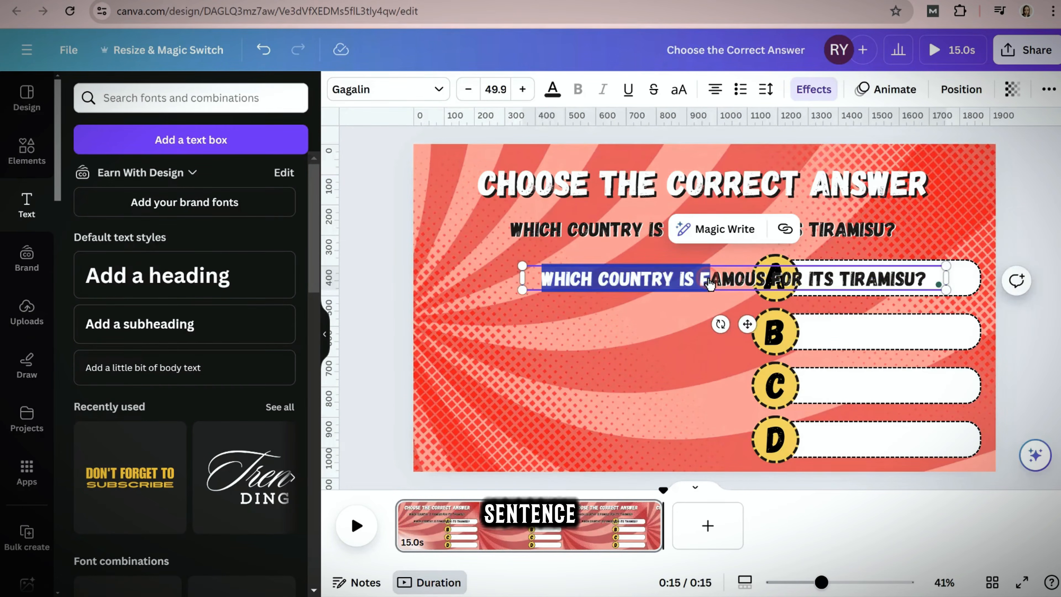
type("FRANCE")
- Fit the "France" text inside answer box A, left-aligned and enlarged to about size 52
left_click_drag(946, 278, 898, 293)
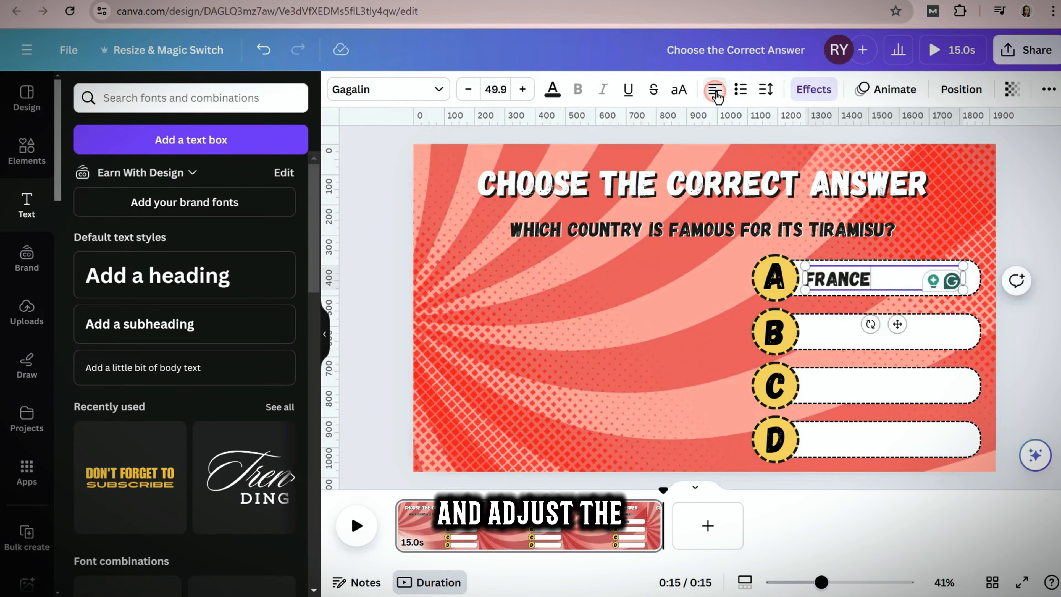
left_click_drag(963, 290, 971, 293)
left_click(1034, 328)
- Duplicate the "France" text into answer box B and replace it with "Italy" from the ChatGPT table
left_click(889, 289)
key("ctrl+d")
left_click_drag(905, 330, 904, 387)
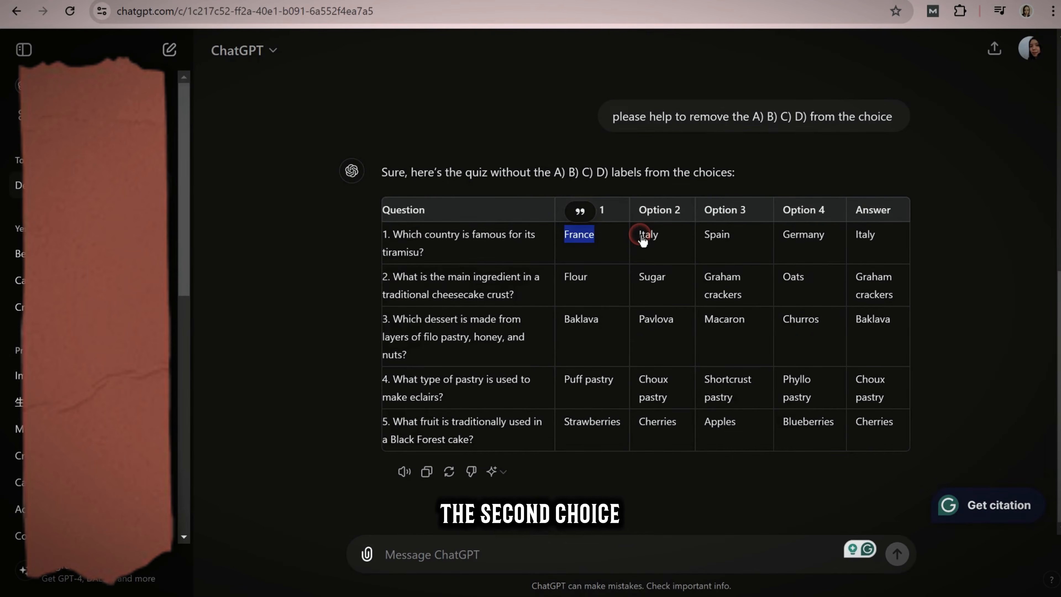
double_click(647, 235)
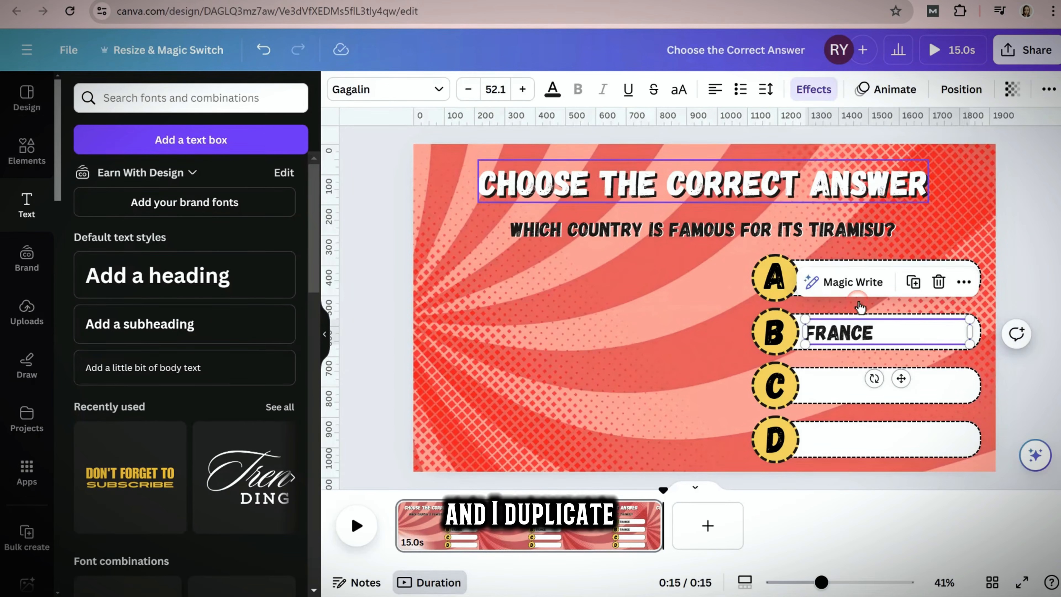
key("ctrl+a")
type("ITALY")
- Duplicate the "Italy" text into answer box C and replace it with "Spain" from the ChatGPT table
left_click_drag(874, 333, 848, 387)
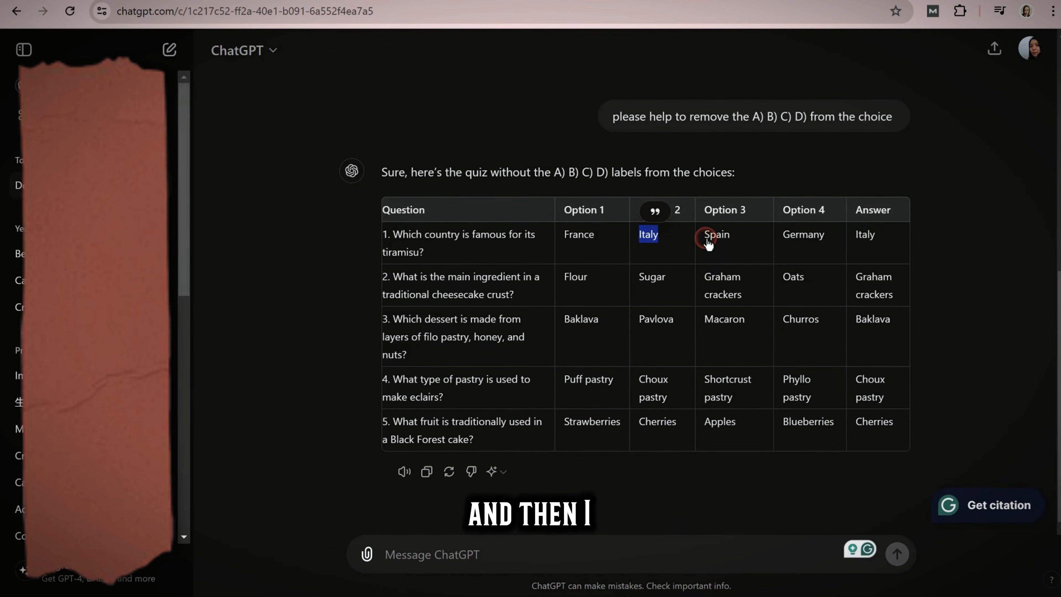
double_click(716, 235)
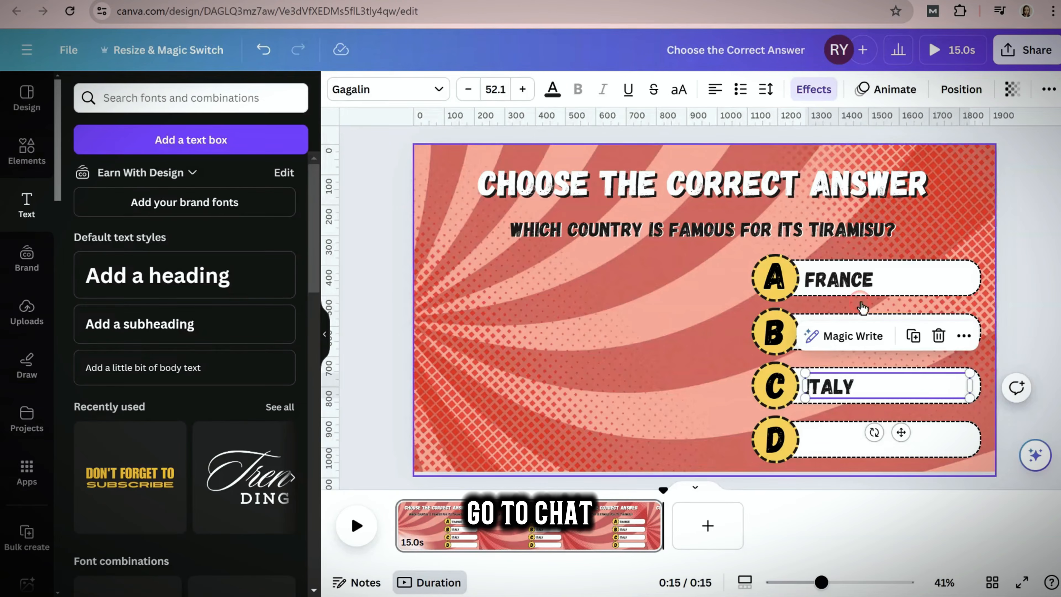
key("ctrl+a")
type("Spain")
left_click(1041, 318)
- Duplicate the "Spain" text into answer box D and replace it with "Germany"
left_click(880, 392)
left_click(914, 336)
left_click_drag(906, 441, 905, 487)
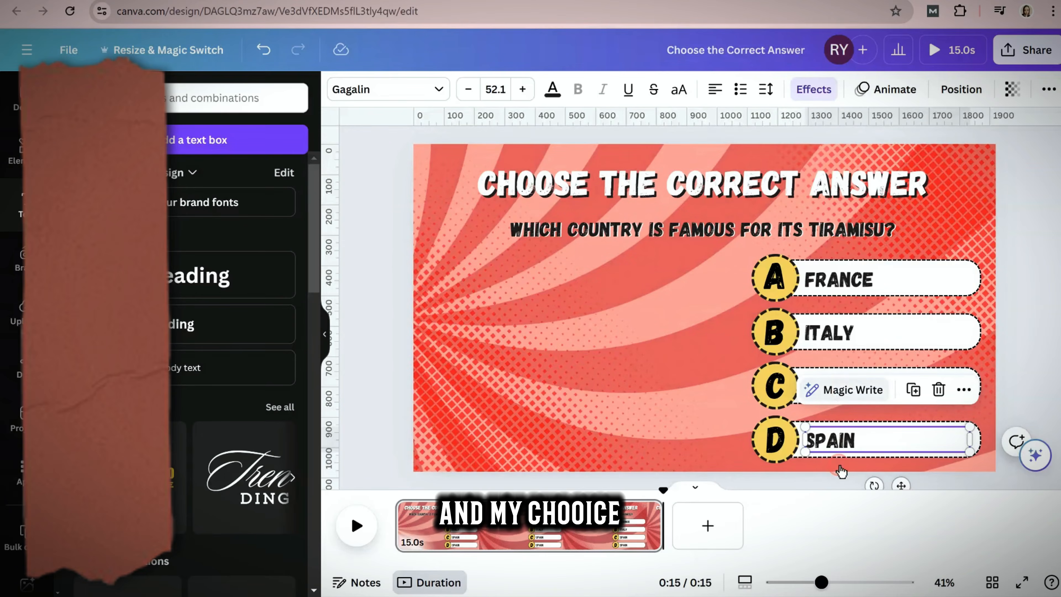
left_click_drag(807, 442, 850, 447)
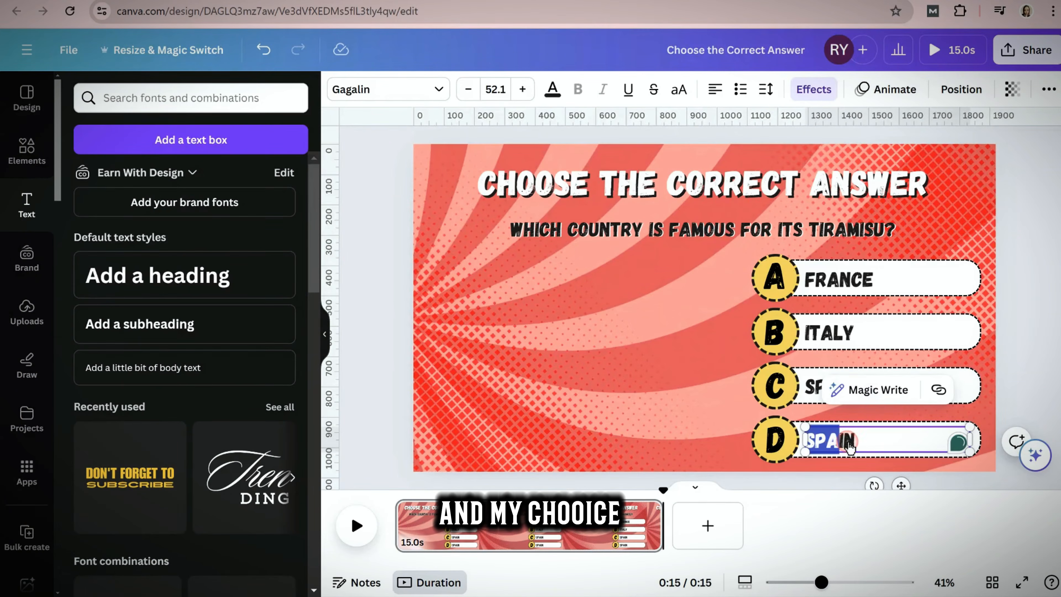
left_click(1010, 355)
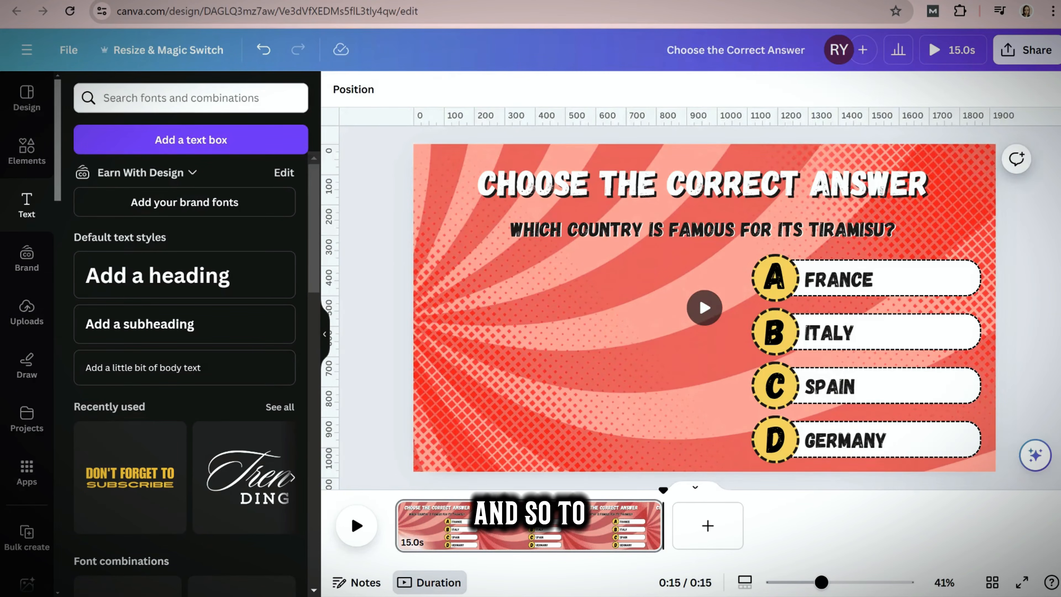
- Search the elements library for "timer"
left_click(27, 150)
left_click(142, 97)
type("timer")
key("Return")
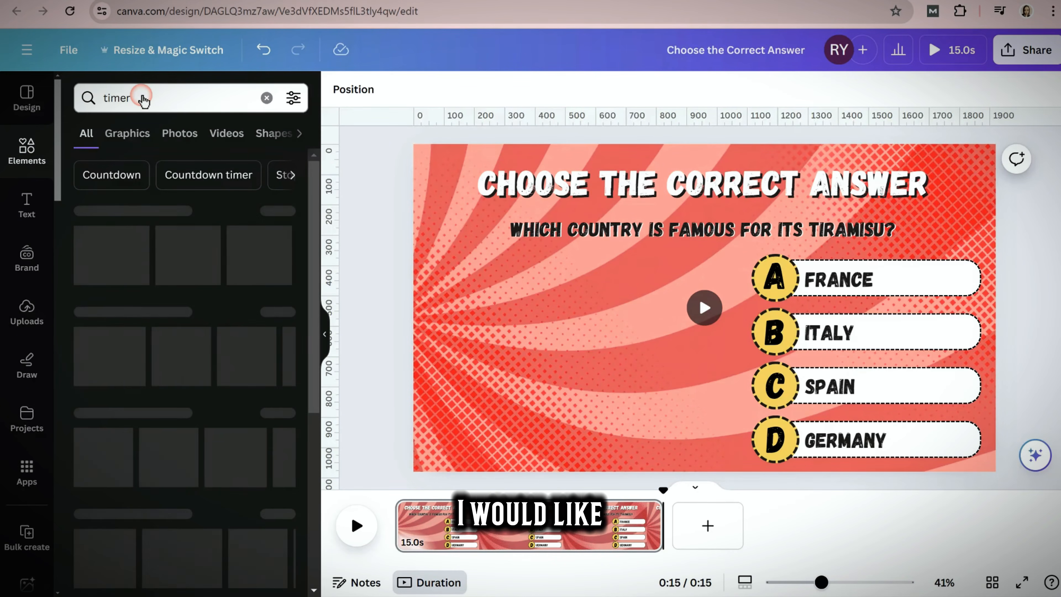
- Browse the timer videos and add the 10-second countdown clip with the white double circle to the slide
left_click(282, 313)
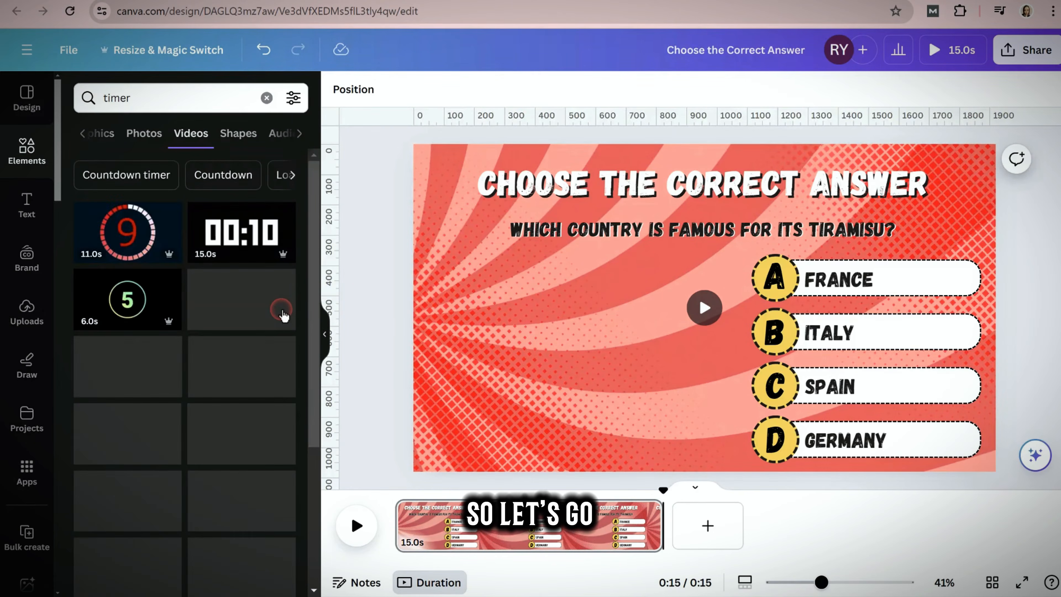
scroll(283, 311, "down", 5)
scroll(249, 420, "down", 3)
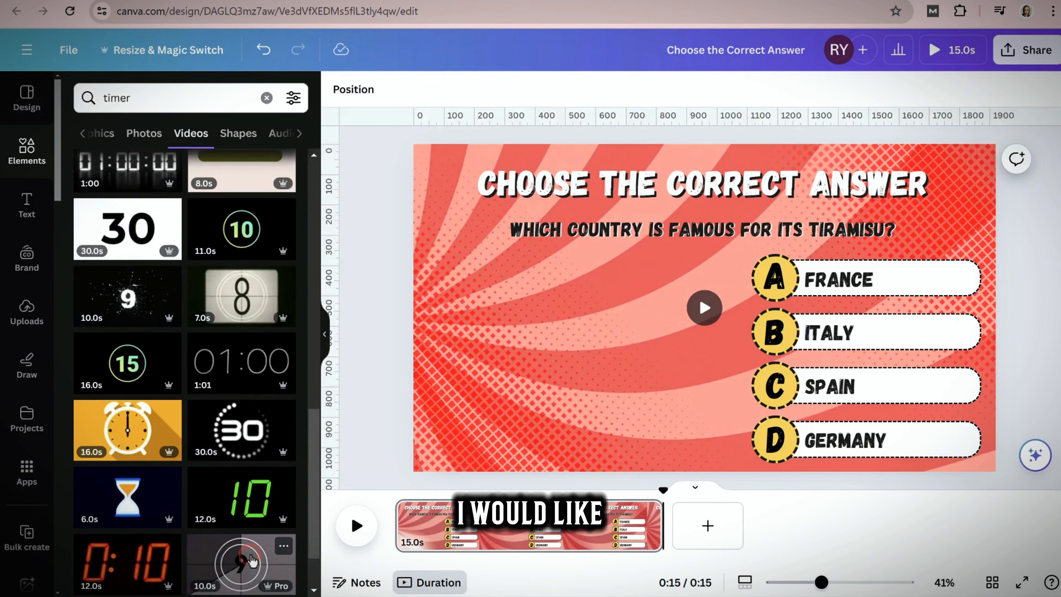
scroll(252, 560, "down", 4)
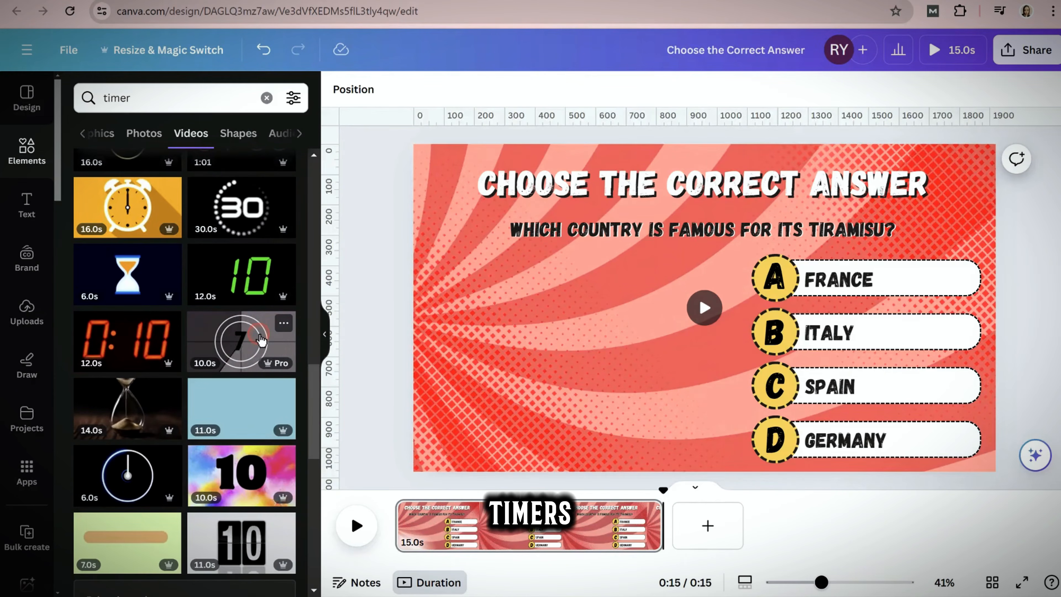
left_click(246, 341)
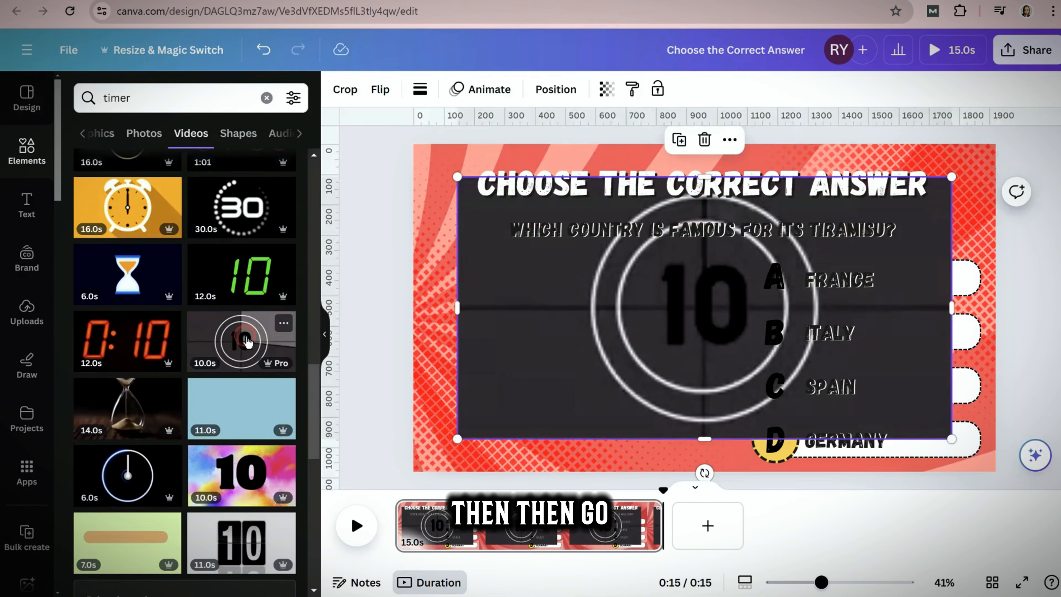
- Search the elements library for "frame" and add a circular frame to the slide
left_click(267, 97)
left_click(242, 100)
type("frame")
key("Return")
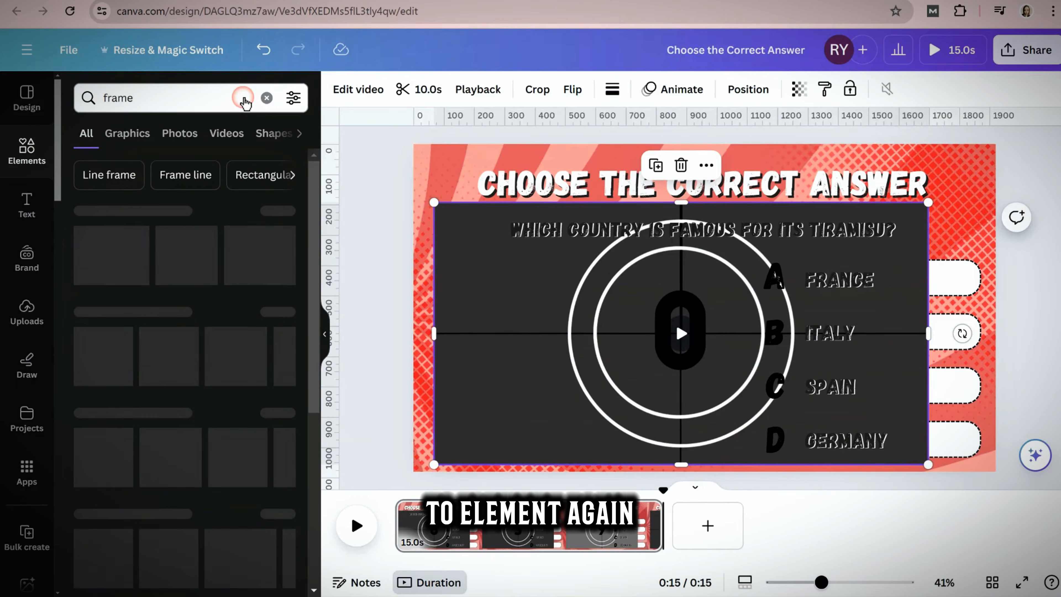
left_click(234, 260)
- Drop the countdown video into the circular frame, shrink it and place it at the slide's left edge
left_click_drag(661, 351, 555, 360)
left_click(716, 334)
left_click_drag(723, 321, 656, 320)
left_click_drag(613, 261, 548, 327)
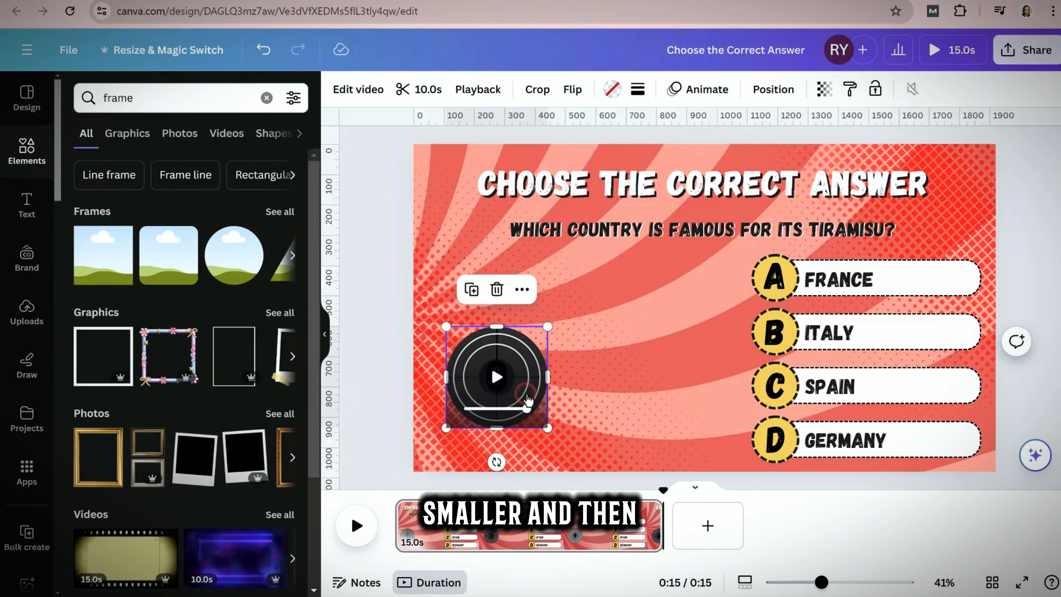
left_click_drag(527, 400, 502, 358)
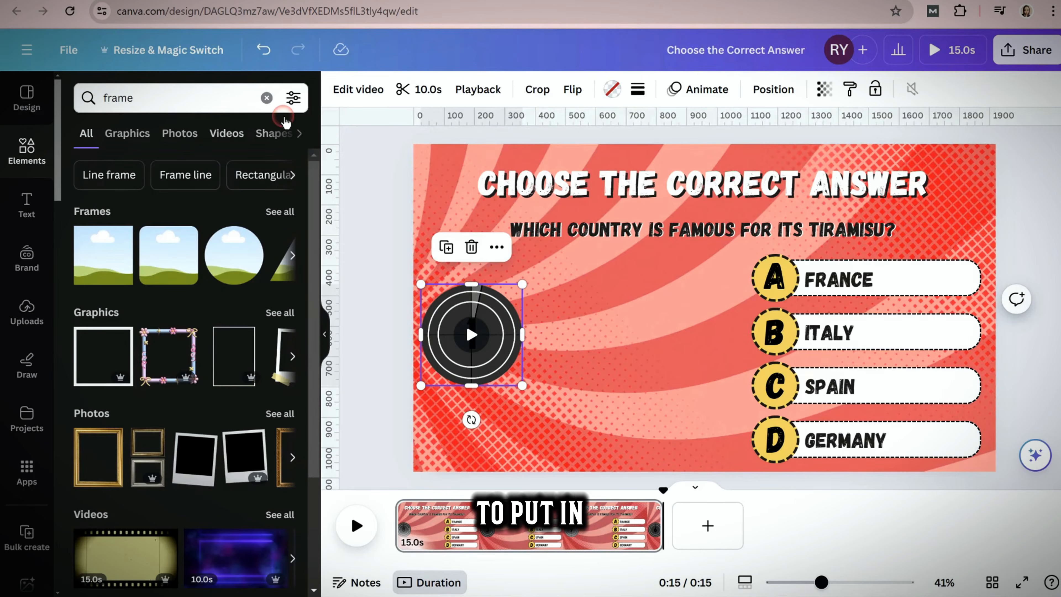
- Add a rounded square frame from the full frames collection and fit it between the timer and the answer boxes
left_click(243, 175)
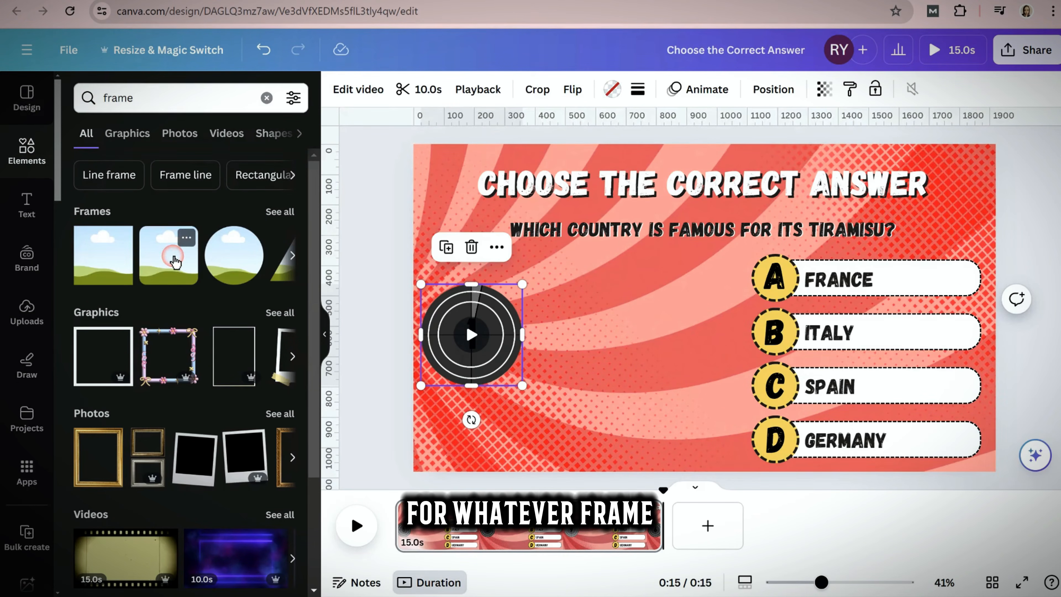
left_click(276, 213)
scroll(249, 350, "down", 10)
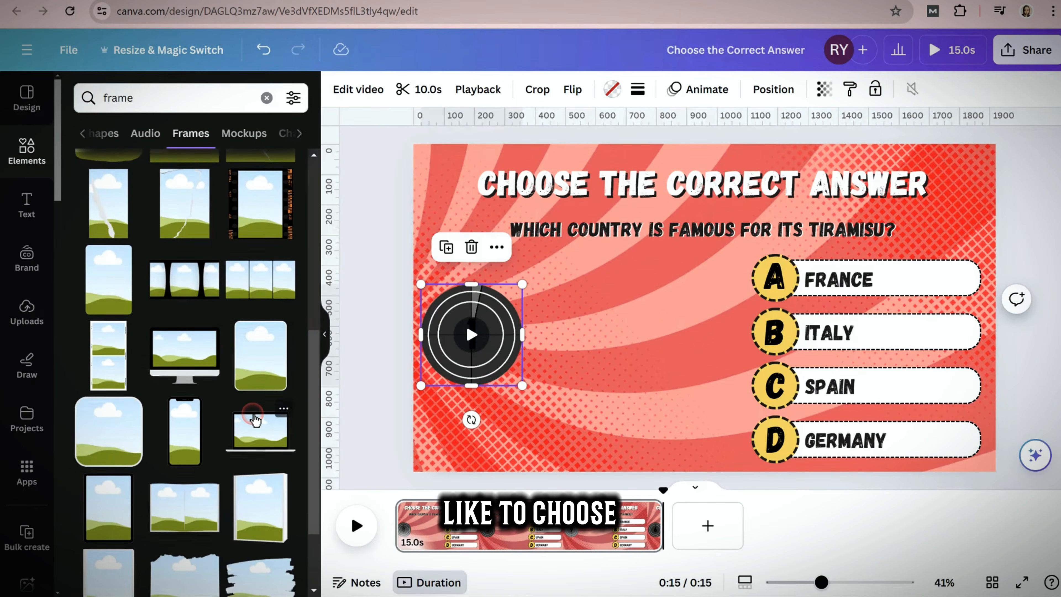
left_click(109, 356)
left_click_drag(628, 312, 534, 330)
left_click_drag(694, 413, 714, 432)
left_click_drag(642, 353, 656, 334)
- Give the rounded square picture frame a black border
left_click(367, 91)
left_click(284, 290)
left_click(375, 192)
left_click(1019, 318)
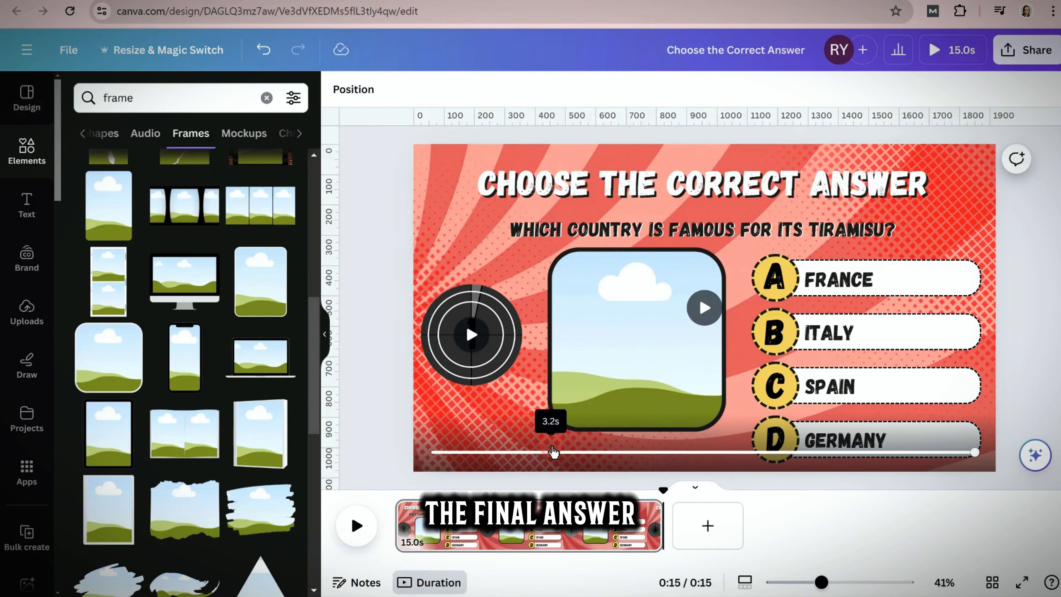
- Search the elements for "shape", add a rounded square and flatten it into a wide bar near the slide's lower edge
key("ctrl+a")
key("BackSpace")
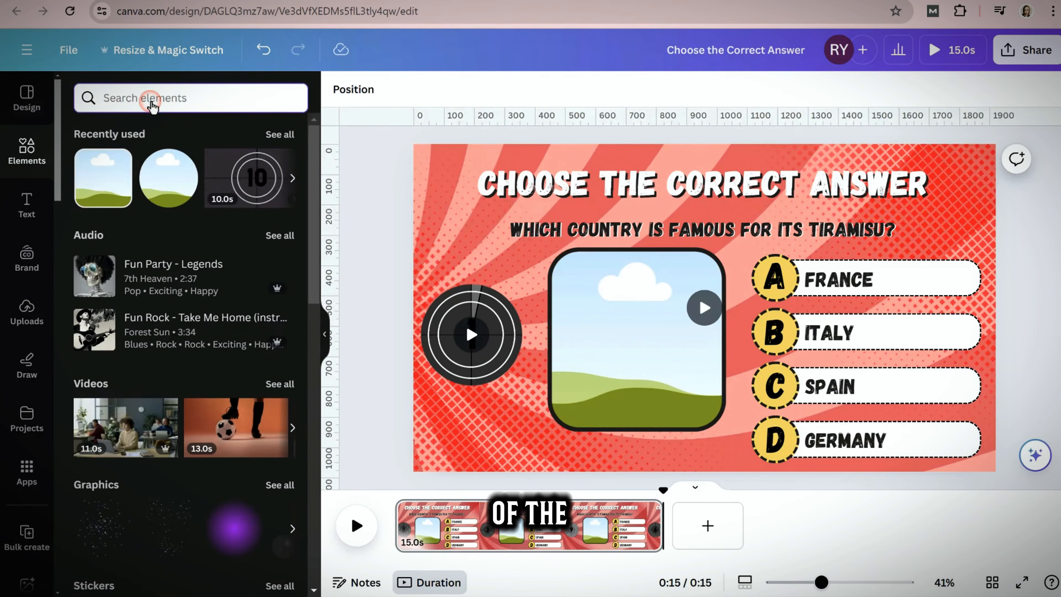
type("shape")
key("Return")
left_click_drag(94, 247, 566, 413)
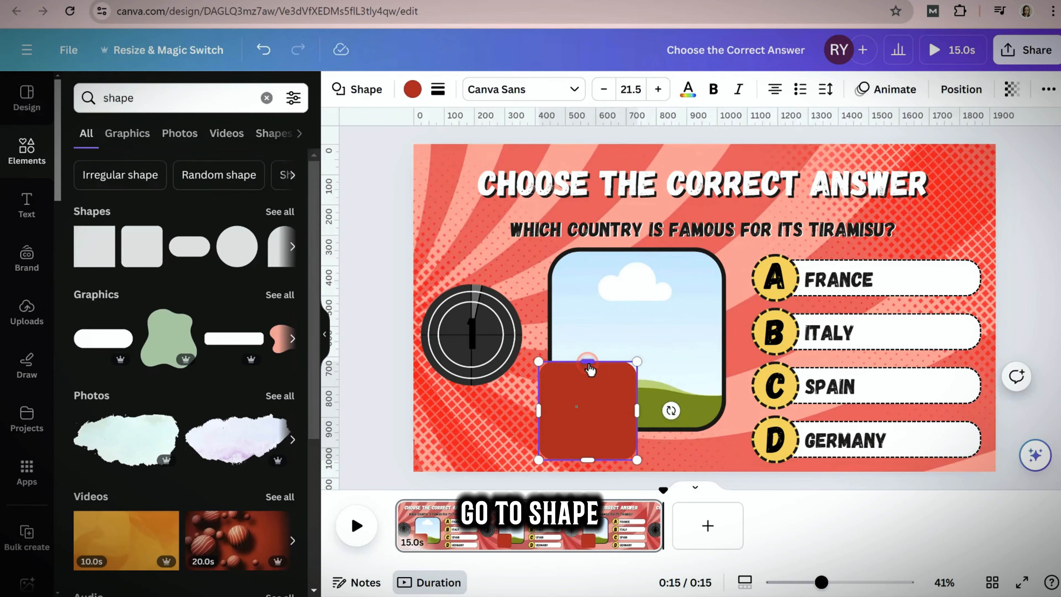
left_click_drag(588, 356, 591, 423)
left_click_drag(766, 456, 776, 461)
- Shrink the picture frame to sit above the bar, and resize the bar to span from the timer's left edge to the frame's right edge
left_click(657, 419)
left_click_drag(726, 431, 692, 439)
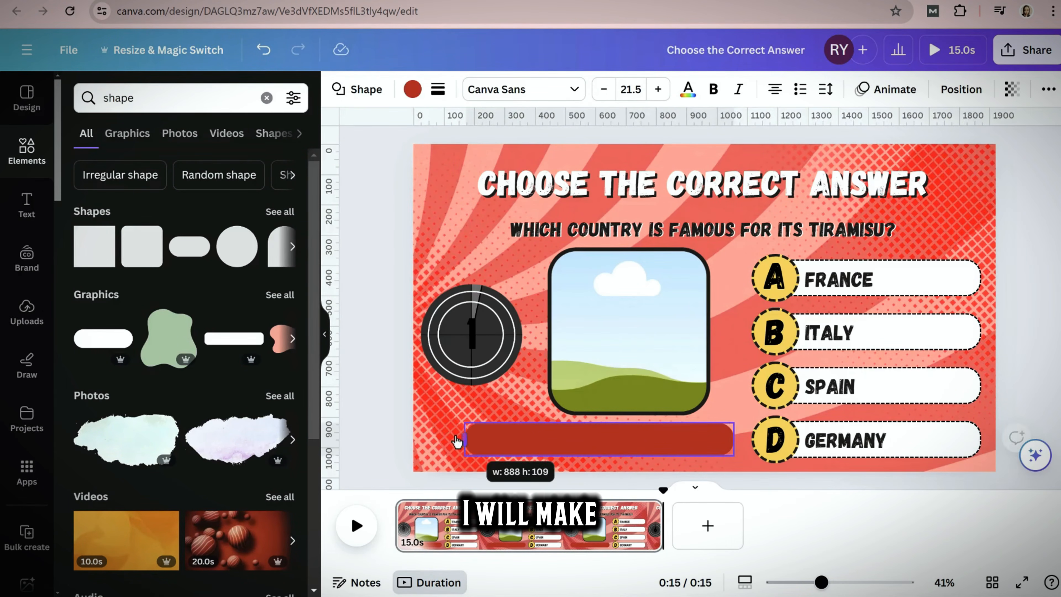
left_click_drag(467, 440, 452, 440)
left_click_drag(592, 455, 591, 463)
left_click_drag(641, 361, 650, 360)
left_click(665, 448)
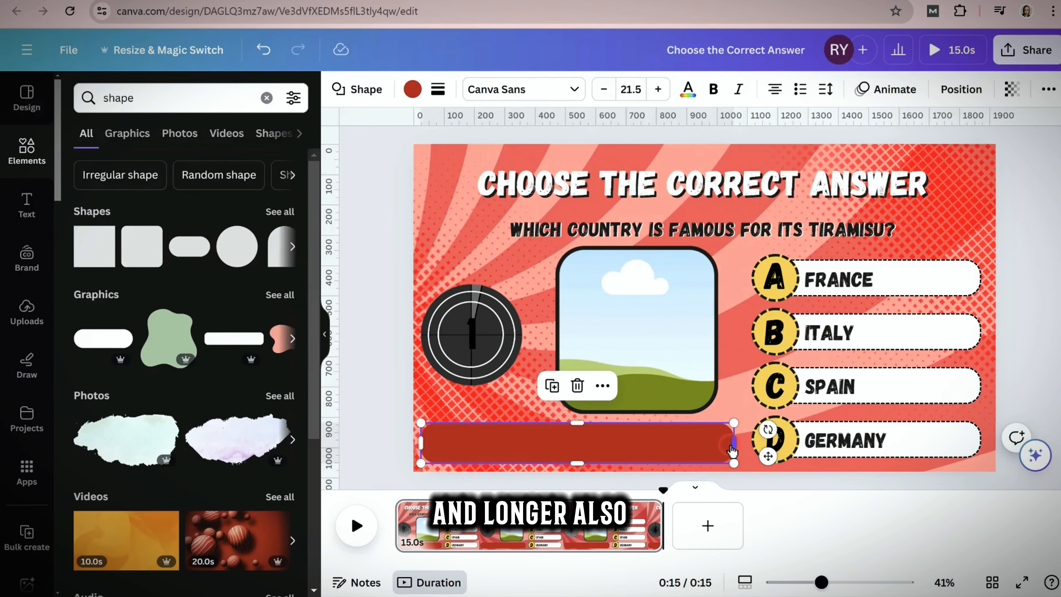
left_click_drag(734, 443, 718, 443)
- Fill the long rounded bar with white
left_click(412, 90)
left_click(82, 333)
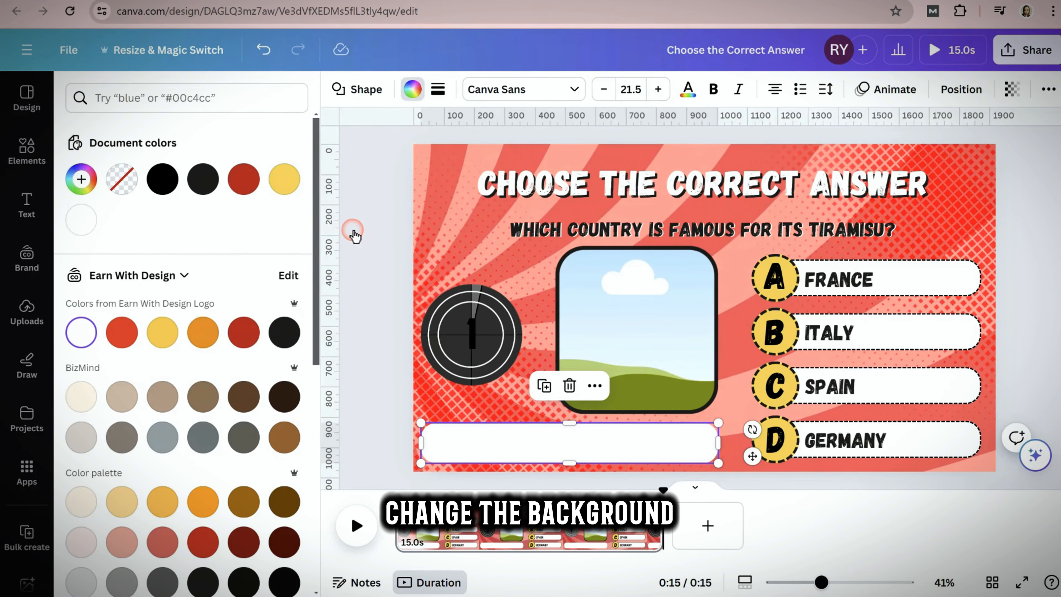
left_click(354, 236)
- Give the white bar a solid border with weight 9 and colour it yellow
left_click(693, 435)
left_click(357, 89)
left_click(434, 90)
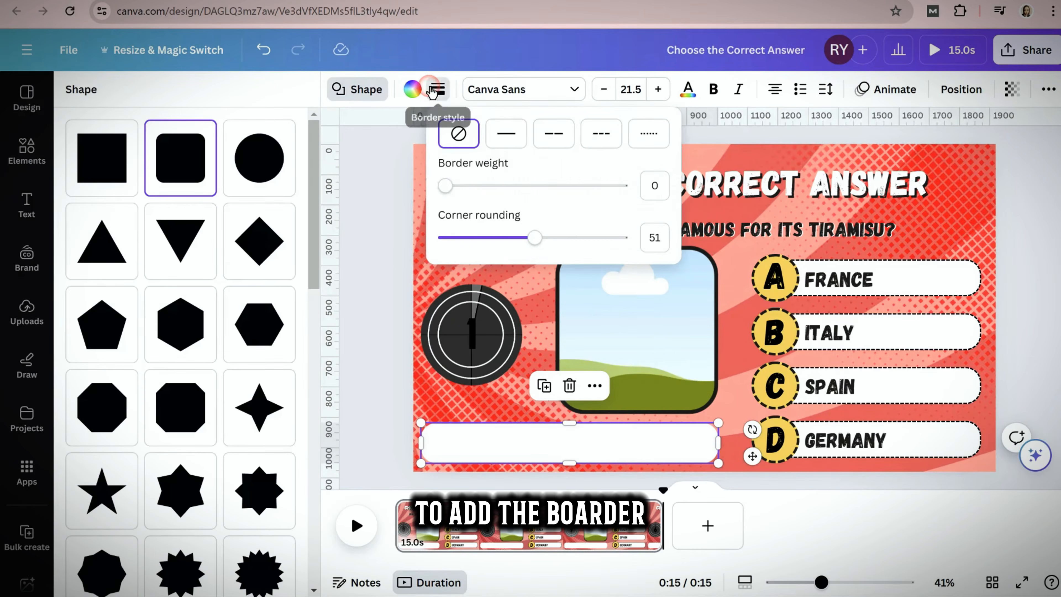
left_click(508, 134)
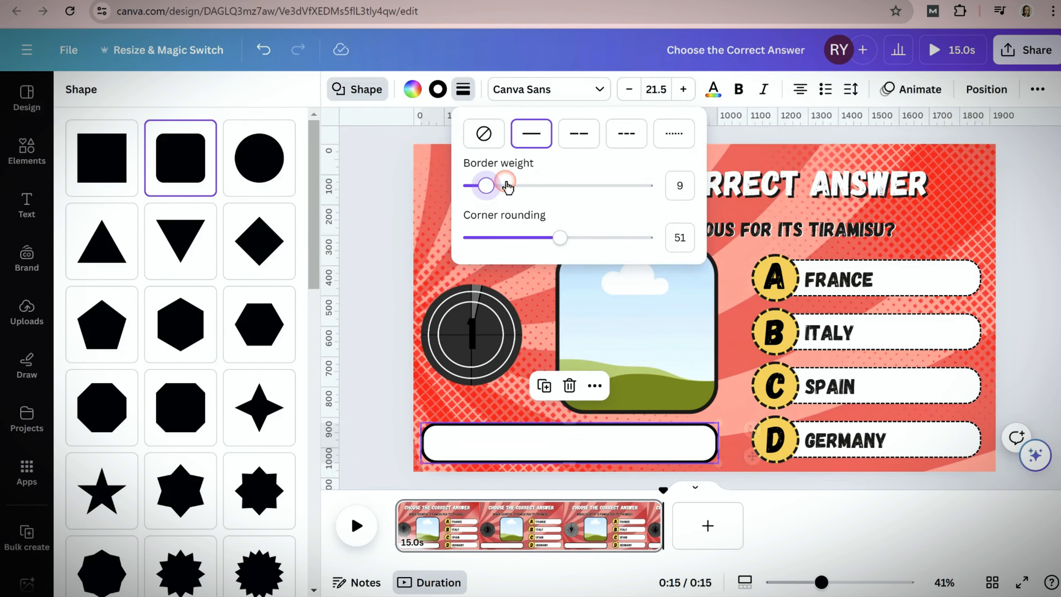
left_click(438, 89)
left_click(162, 294)
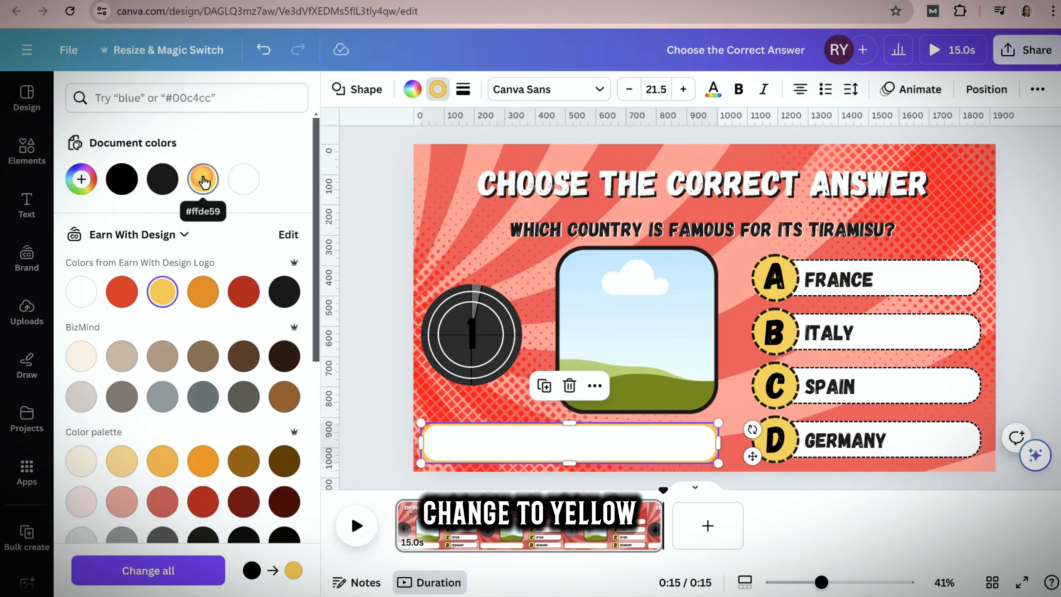
left_click(367, 285)
- Duplicate the "France" text into the left part of the white bar and replace it with "Answer:"
left_click(854, 287)
left_click(916, 230)
left_click_drag(873, 289, 494, 447)
double_click(494, 447)
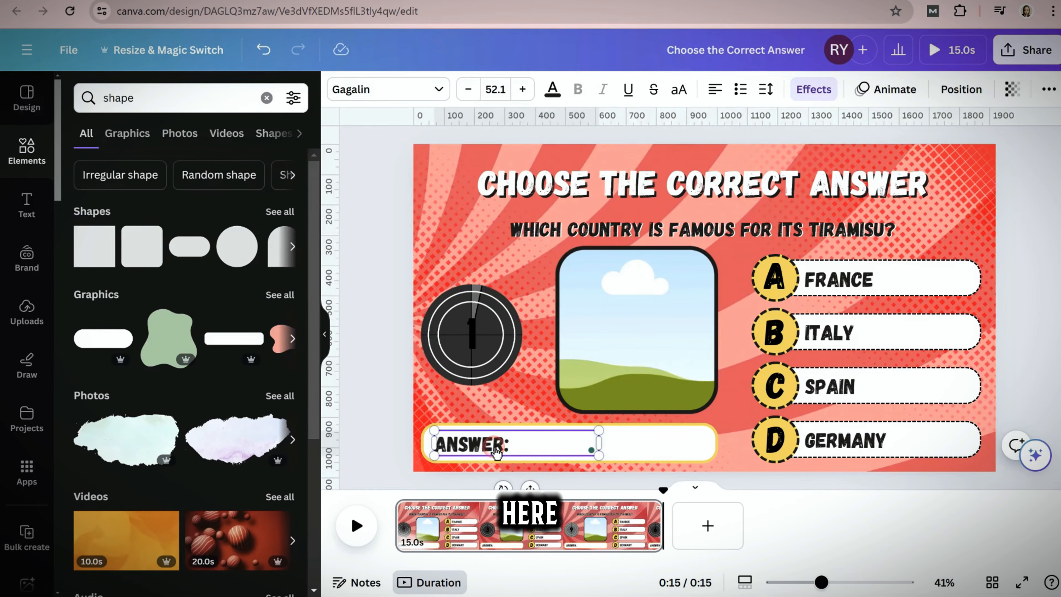
left_click(360, 379)
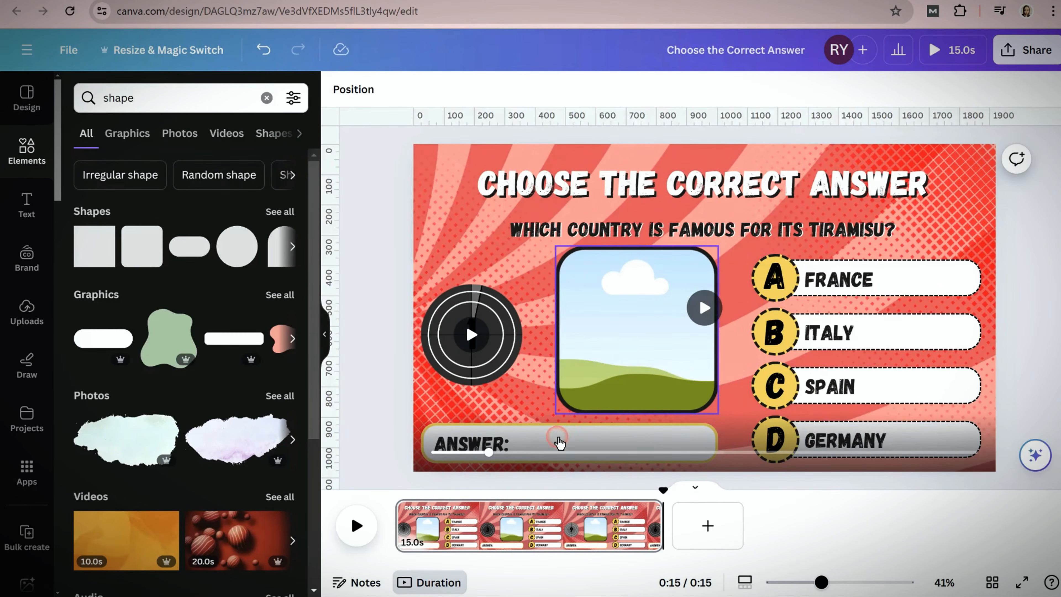
- Place a copy of the "France" text beside "Answer:" in the bar and colour it red
left_click(876, 286)
left_click_drag(856, 284, 568, 442)
left_click(553, 89)
left_click(122, 292)
- Change the shadow colour of the red "France" answer text
left_click(813, 91)
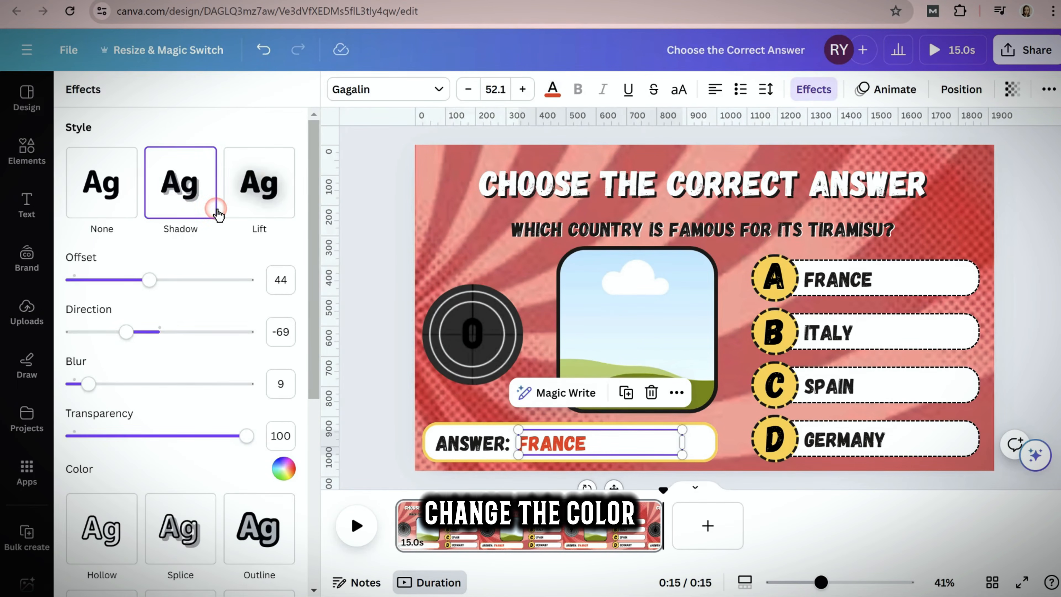
left_click(284, 467)
left_click(259, 355)
left_click(372, 344)
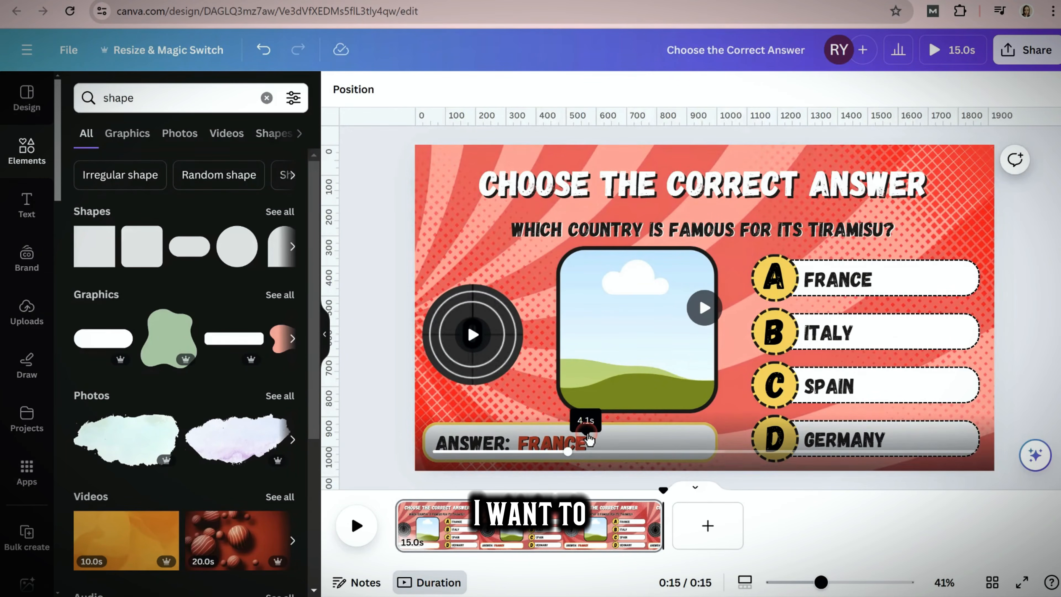
- Enlarge the red "France" text slightly and fit its text box inside the answer bar
left_click(552, 443)
left_click(495, 89)
scroll(514, 351, "down", 3)
left_click(514, 351)
left_click_drag(717, 462, 713, 459)
left_click_drag(681, 441, 720, 441)
- Group the letter, text and box of answer A, and do the same for answer B
left_click_drag(741, 260, 977, 279)
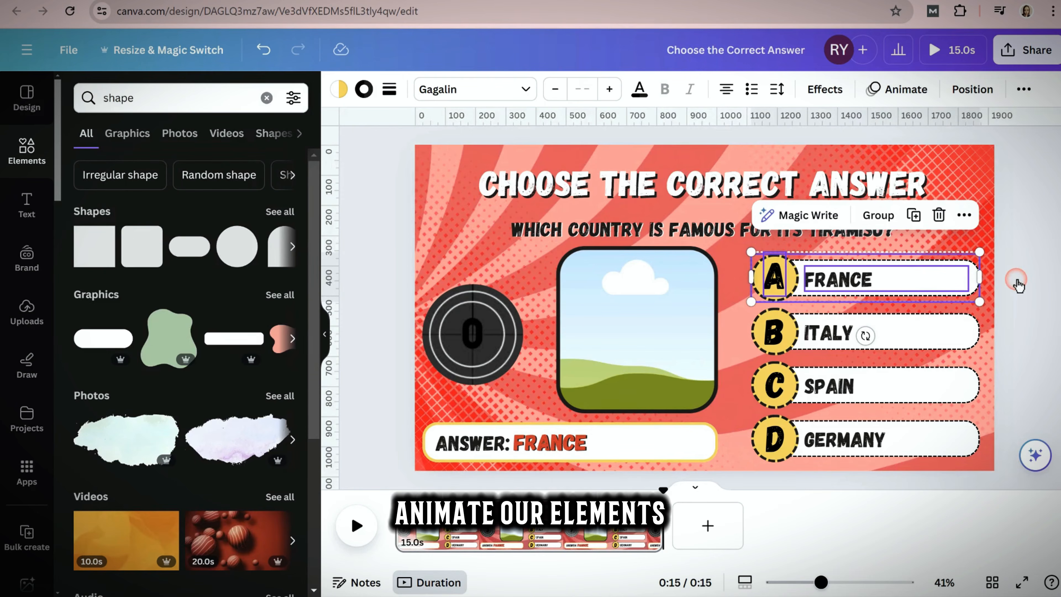
left_click(878, 215)
left_click(775, 333)
left_click(825, 336, "shift")
left_click(974, 332, "shift")
left_click(879, 269)
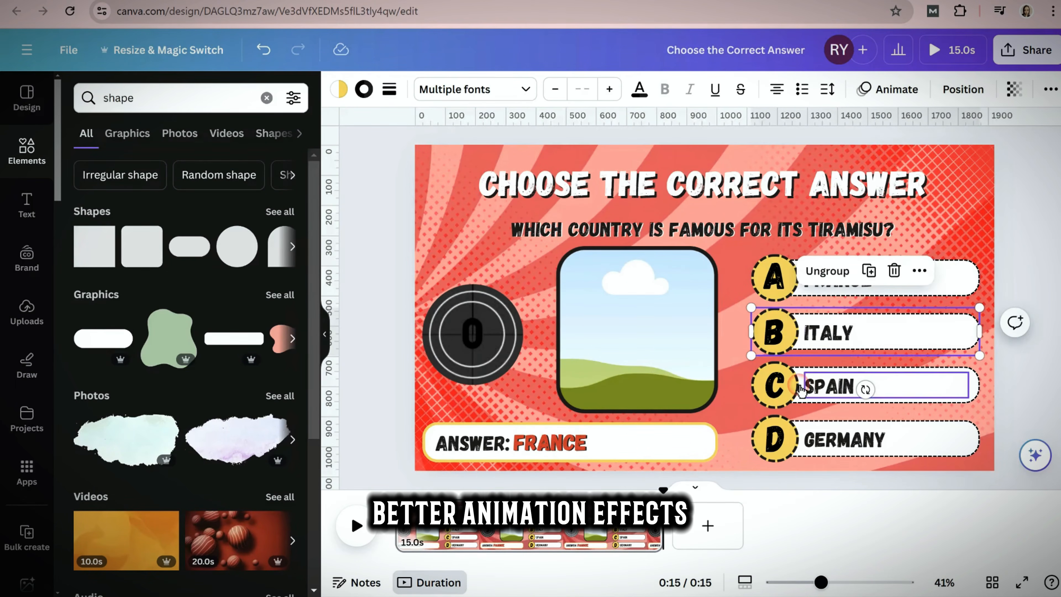
- Group the letter, text and box of answer C, and do the same for answer D
left_click(775, 385)
left_click(840, 385, "shift")
left_click(968, 384, "shift")
left_click(878, 322)
left_click(775, 439)
left_click(839, 439, "shift")
left_click(972, 439, "shift")
left_click(878, 376)
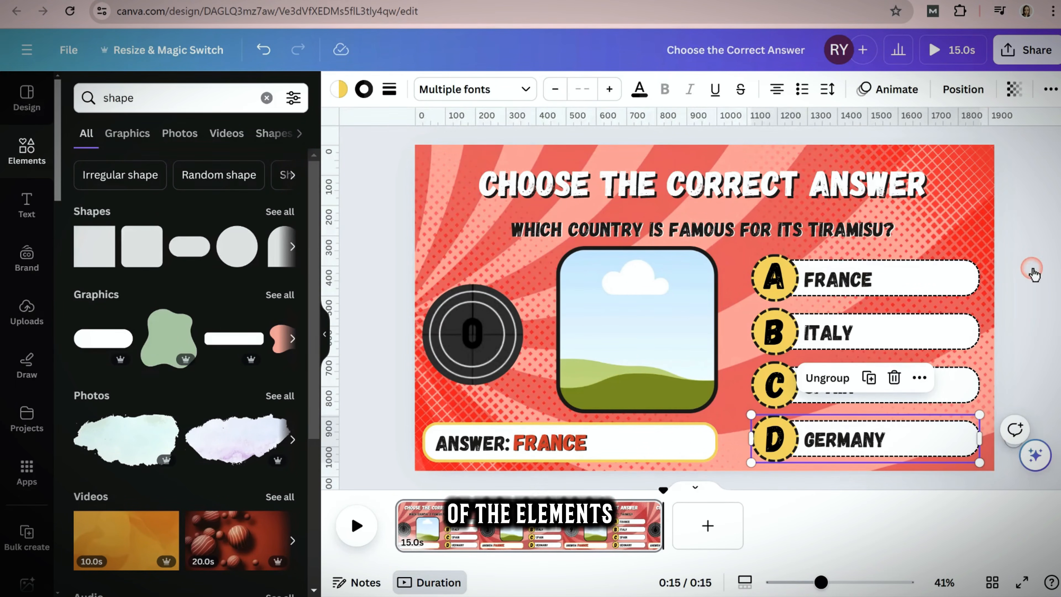
- Apply the Fade animation to all slide elements, and give the timer and answer bar the Pop animation on enter
left_click(1032, 268)
left_click_drag(362, 126, 995, 386)
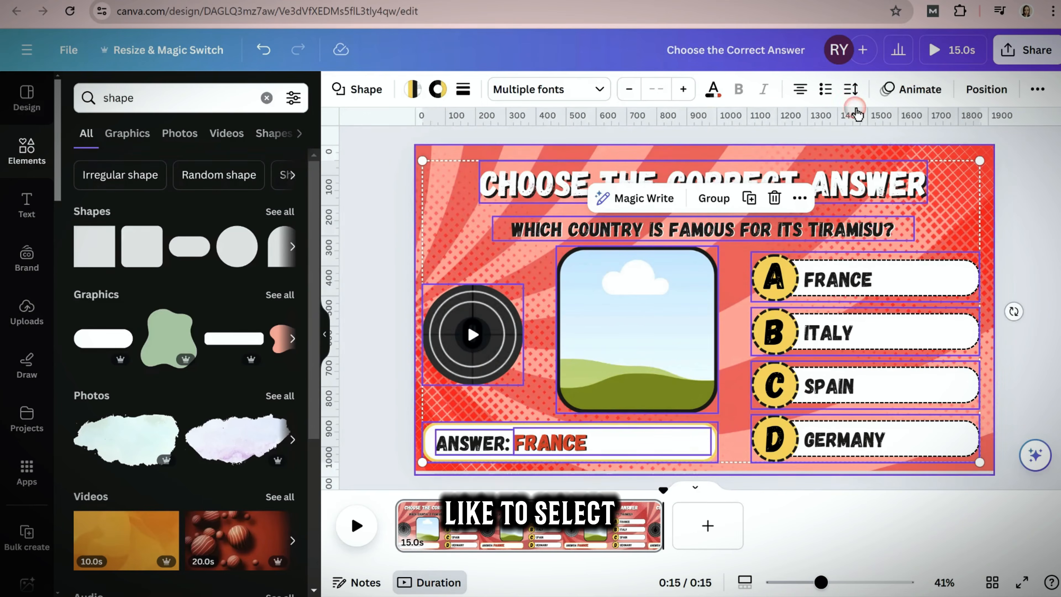
left_click(910, 89)
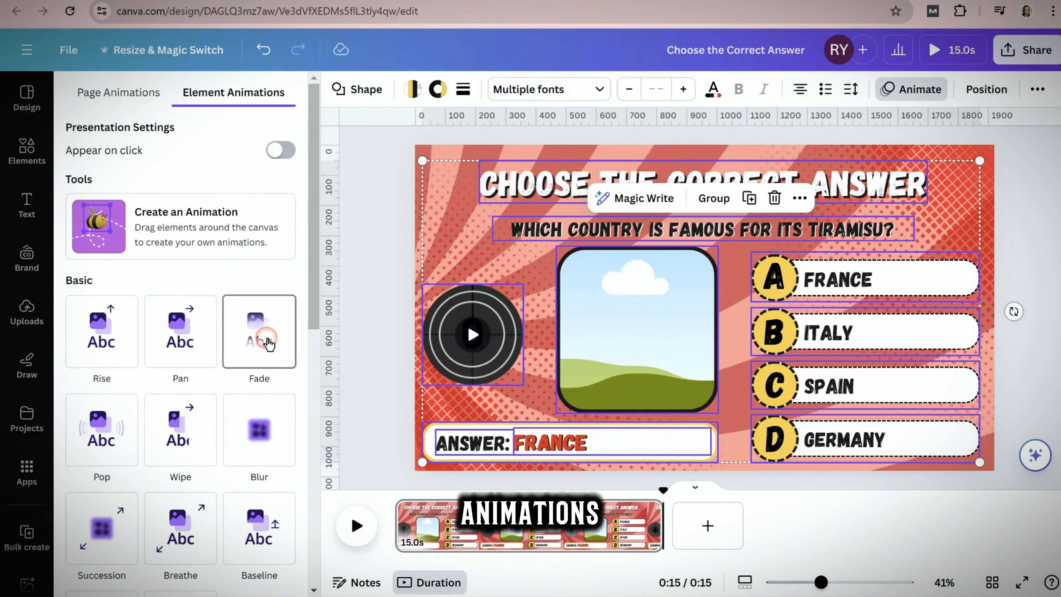
left_click(98, 460)
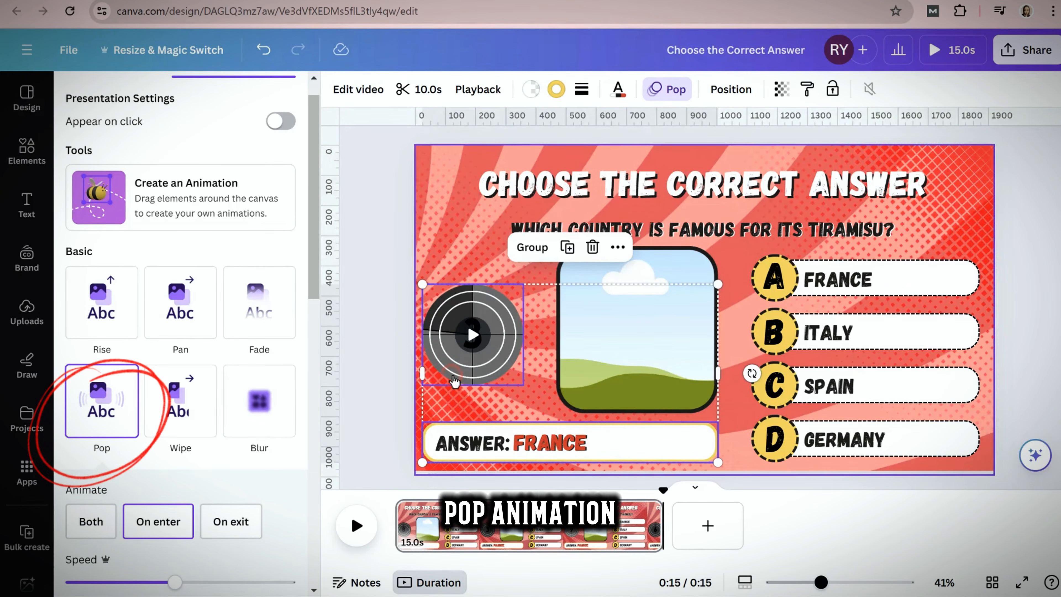
left_click(384, 296)
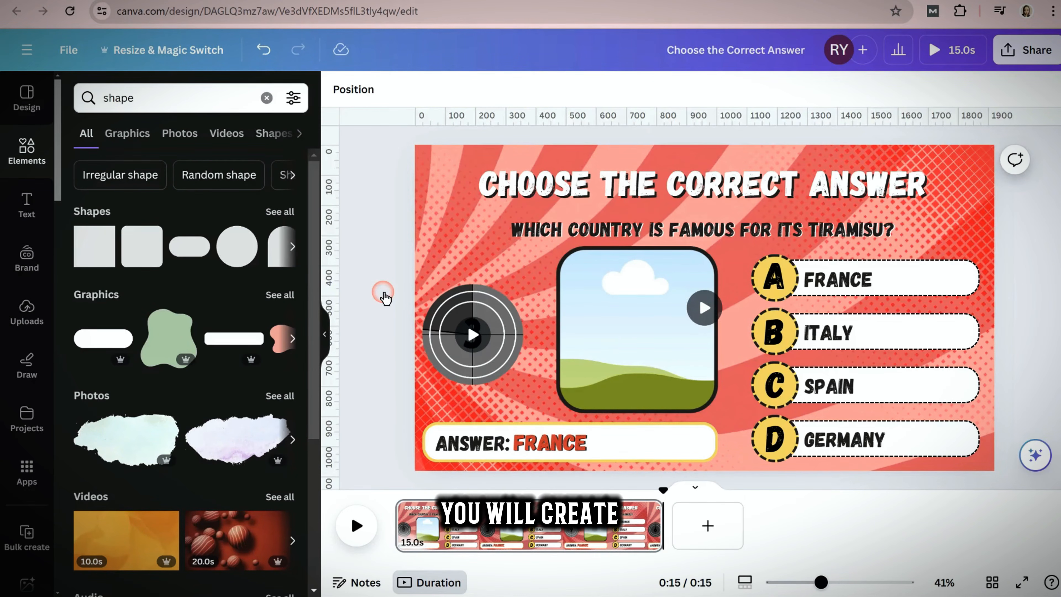
- Show the timing of the tiramisu question text and trim its start so it appears slightly after the slide begins
left_click(656, 233)
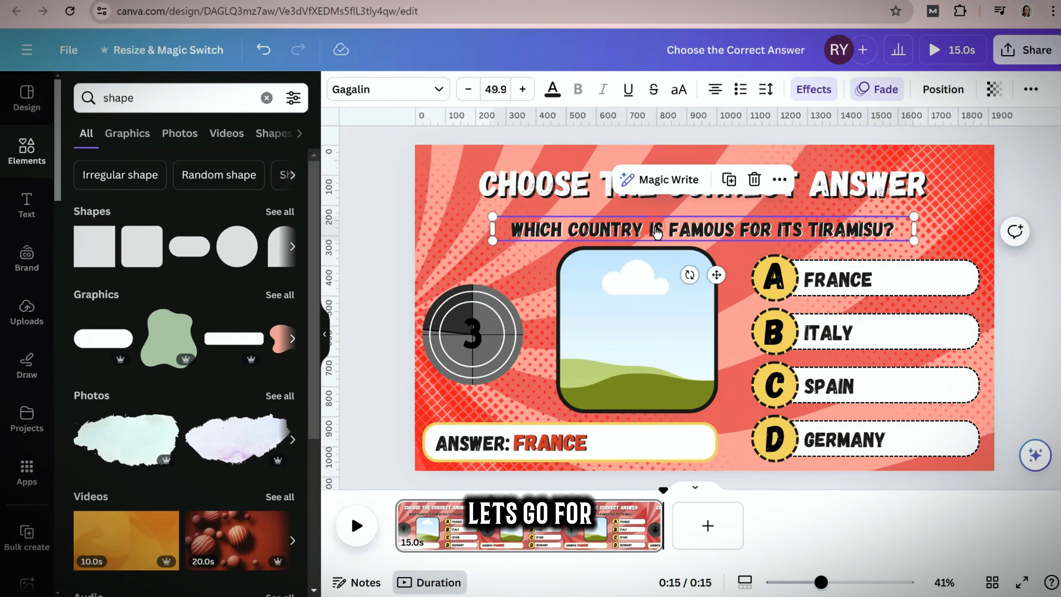
right_click(835, 230)
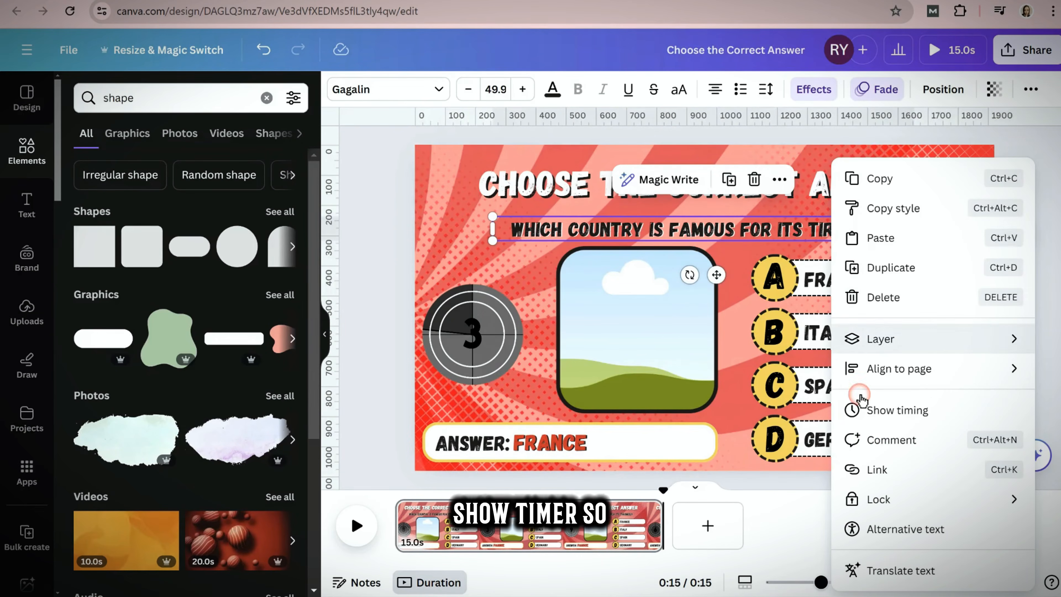
left_click(877, 407)
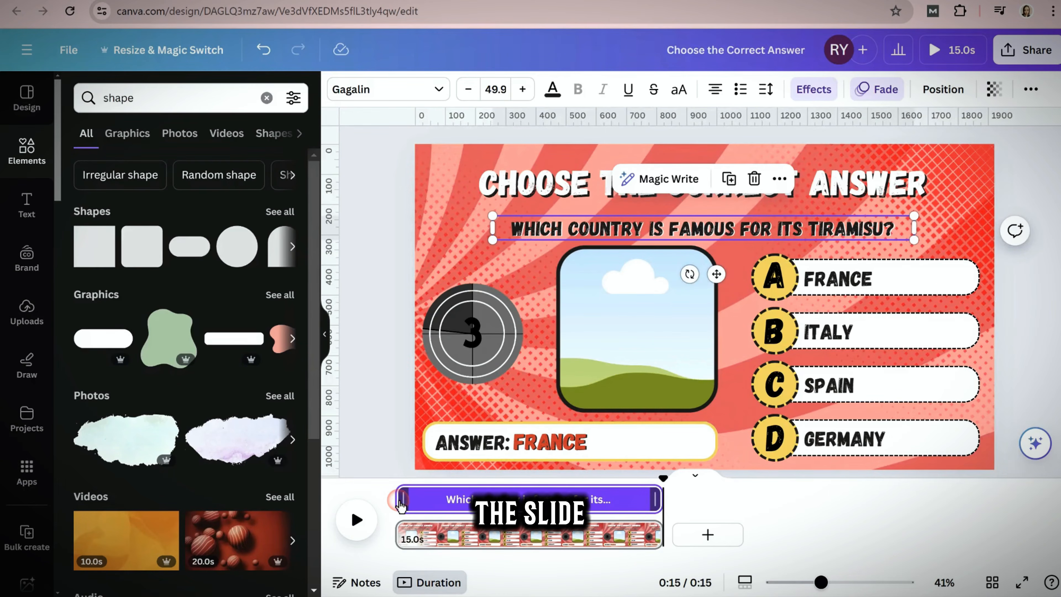
left_click_drag(404, 507, 401, 493)
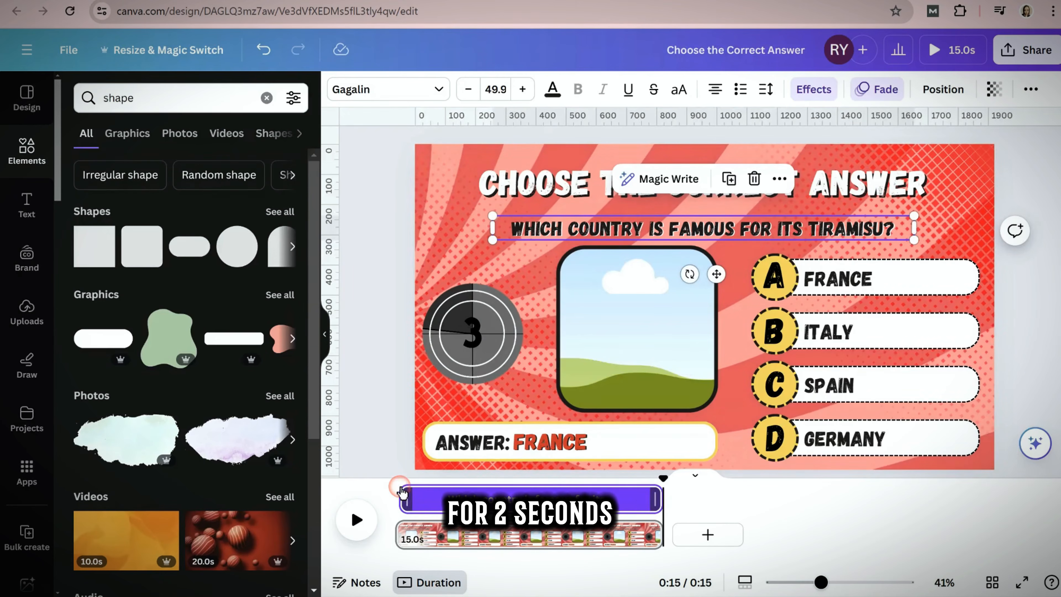
- Show the timing of answers A, B, C and D and trim each one's start so it lasts about 14.1 seconds
left_click(836, 279)
left_click(835, 332, "shift")
left_click(836, 381, "shift")
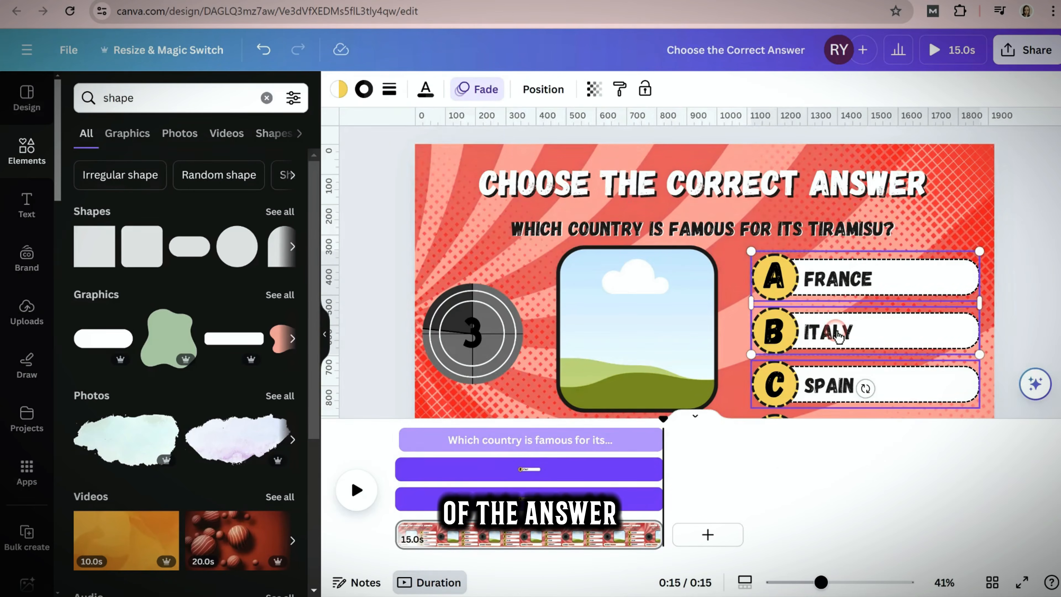
left_click(777, 337, "shift")
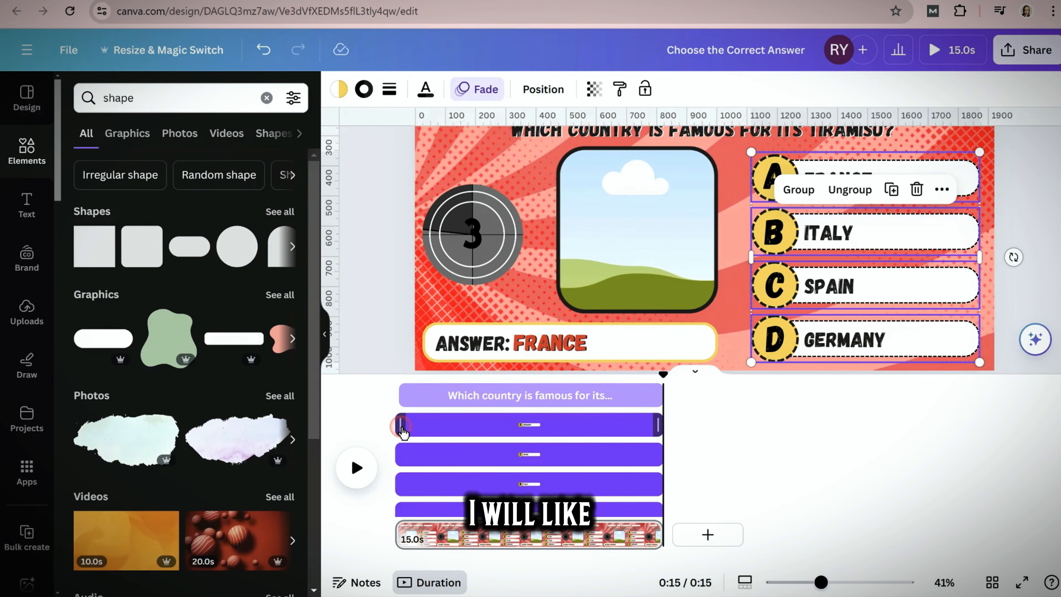
left_click_drag(402, 427, 419, 514)
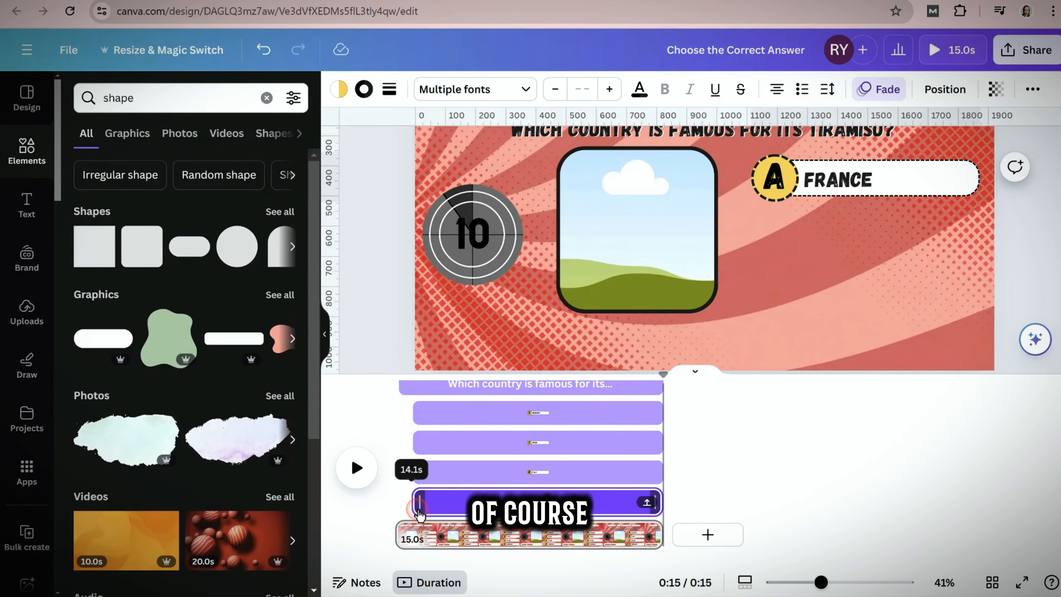
- Show the countdown timer's timing and trim both ends so it starts almost 3 seconds in and ends at about 13 seconds
left_click(471, 219)
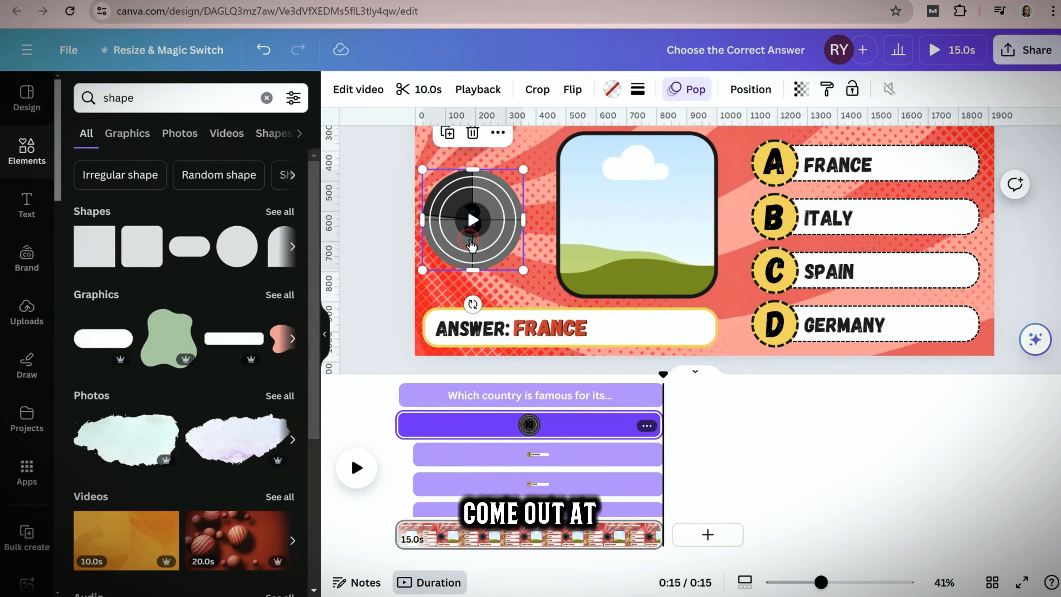
right_click(487, 287)
left_click(392, 376)
mouse_move(397, 424)
left_mouse_down()
mouse_move(466, 436)
mouse_move(436, 436)
mouse_move(450, 435)
left_mouse_up()
left_click_drag(656, 425, 627, 431)
- Show the answer bar's timing and trim its start so it appears when the countdown timer ends
left_click(628, 329)
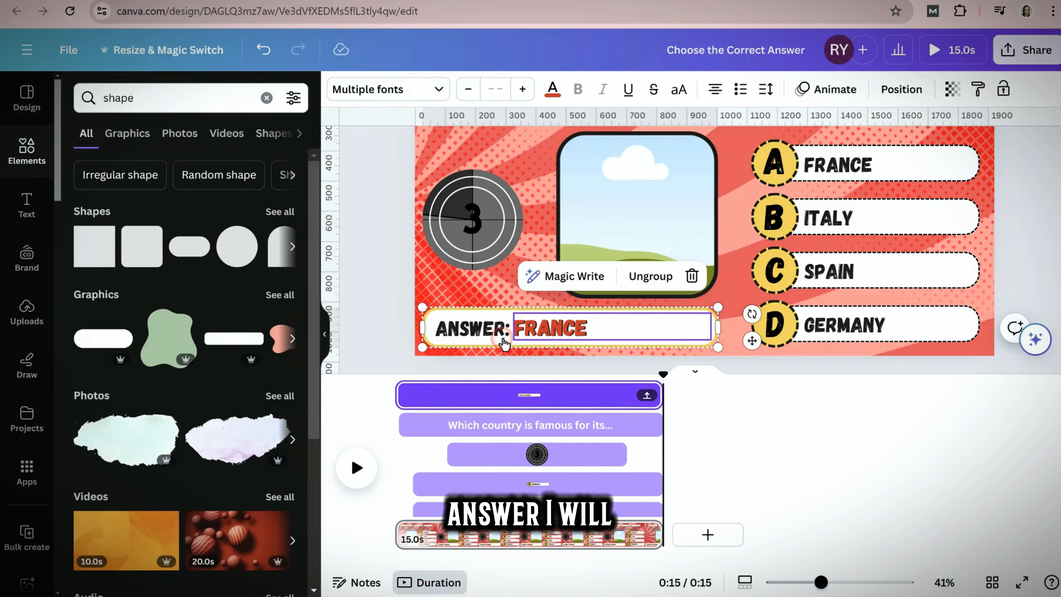
right_click(488, 321)
key("Escape")
left_click_drag(404, 402, 631, 409)
- Trim the start of the picture frame's timing so it appears shortly after the slide begins, around when the answers appear
left_click(625, 205)
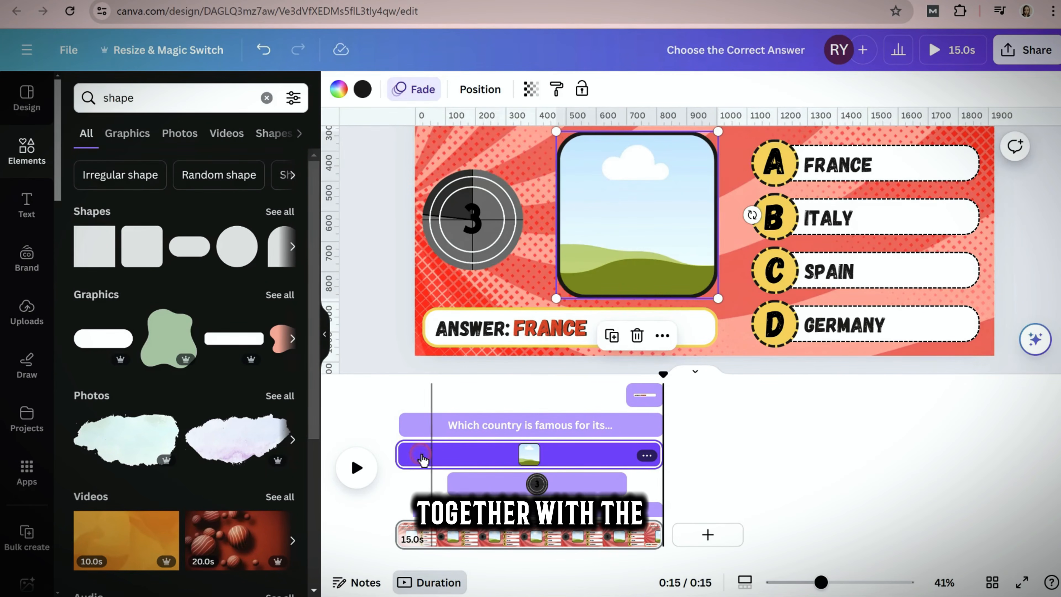
left_click_drag(405, 461, 421, 455)
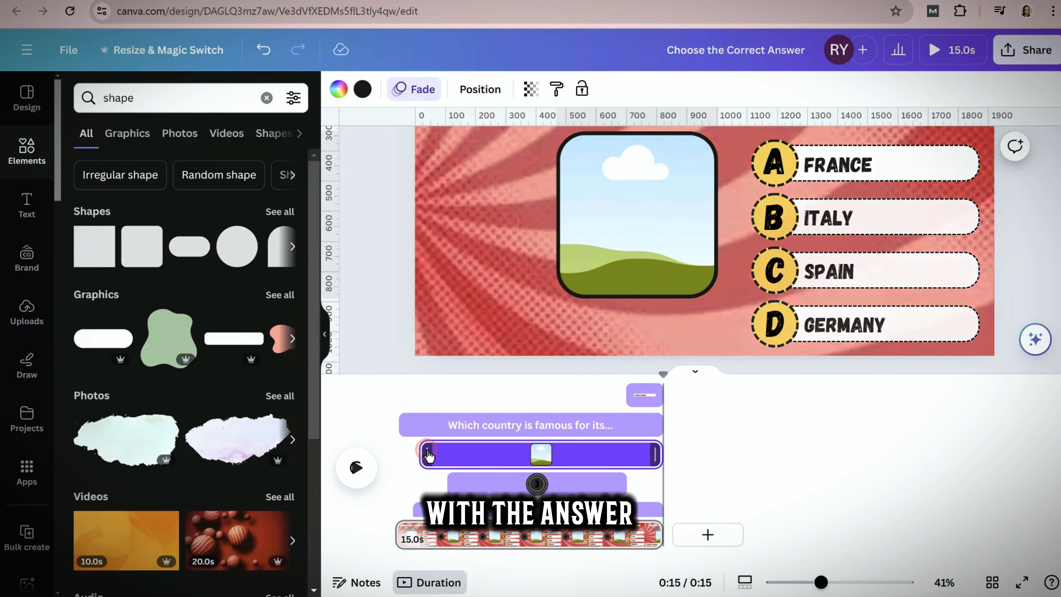
scroll(506, 268, "up", 3)
scroll(504, 264, "down", 3)
- Play back the slide to check when its elements appear
left_click_drag(664, 377, 659, 376)
right_click(589, 334)
left_click(628, 437)
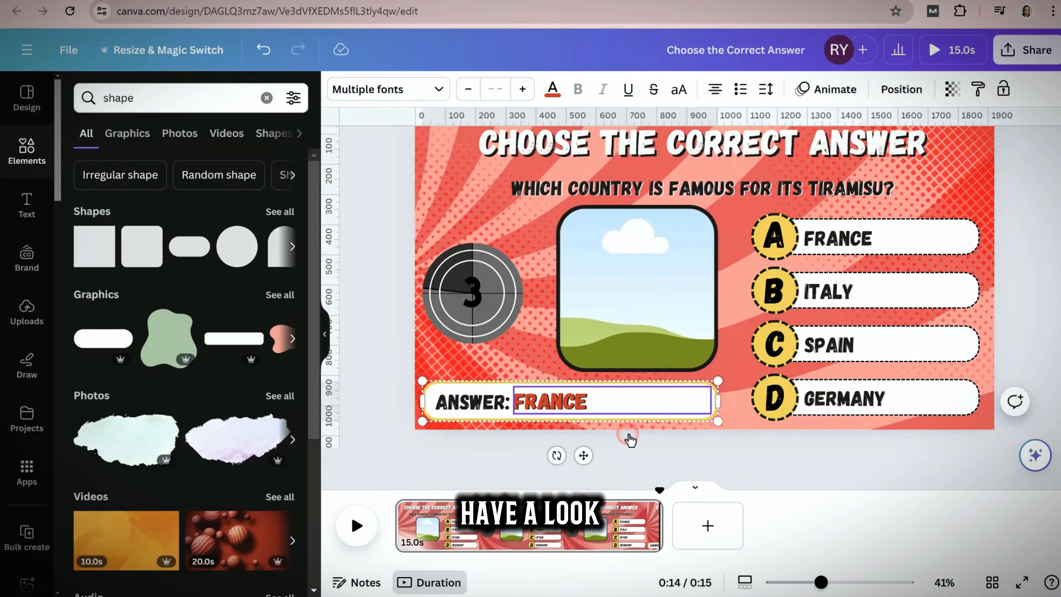
left_click(357, 527)
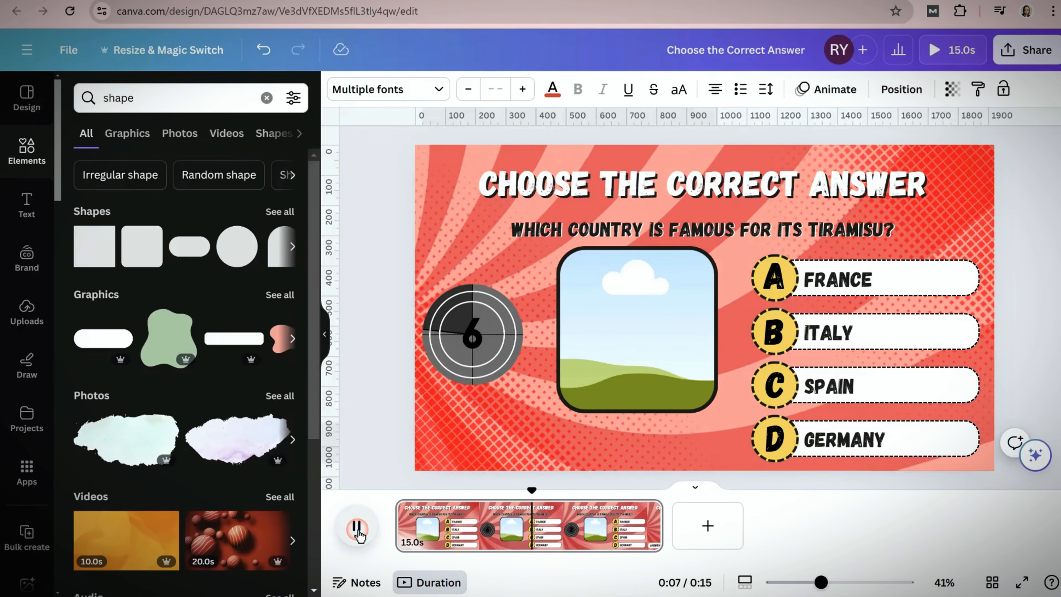
- Show the timing of the four answers and stagger their starts so they appear one after another
left_click(842, 282)
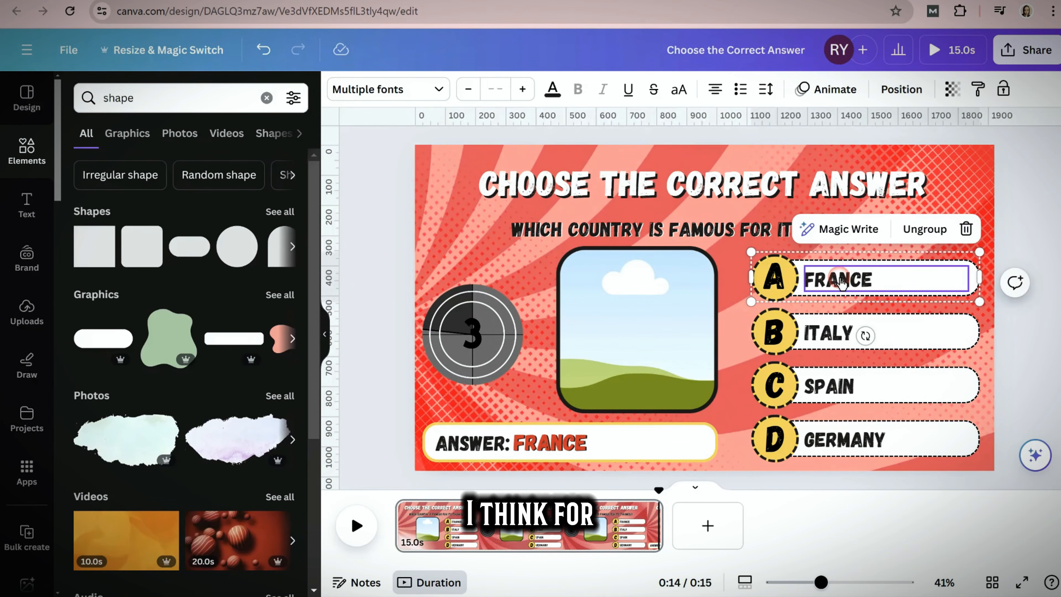
left_click(817, 332, "shift")
left_click(817, 392, "shift")
left_click(817, 439, "shift")
right_click(817, 438)
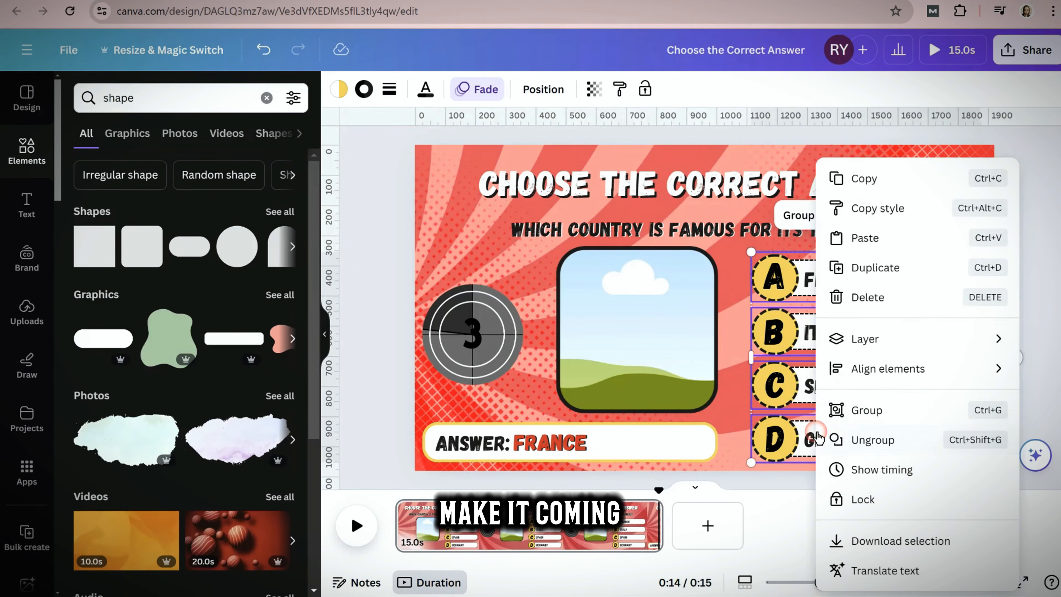
left_click(866, 465)
left_click(423, 475)
left_click_drag(420, 476, 454, 412)
left_click(421, 446)
left_click_drag(661, 376, 394, 379)
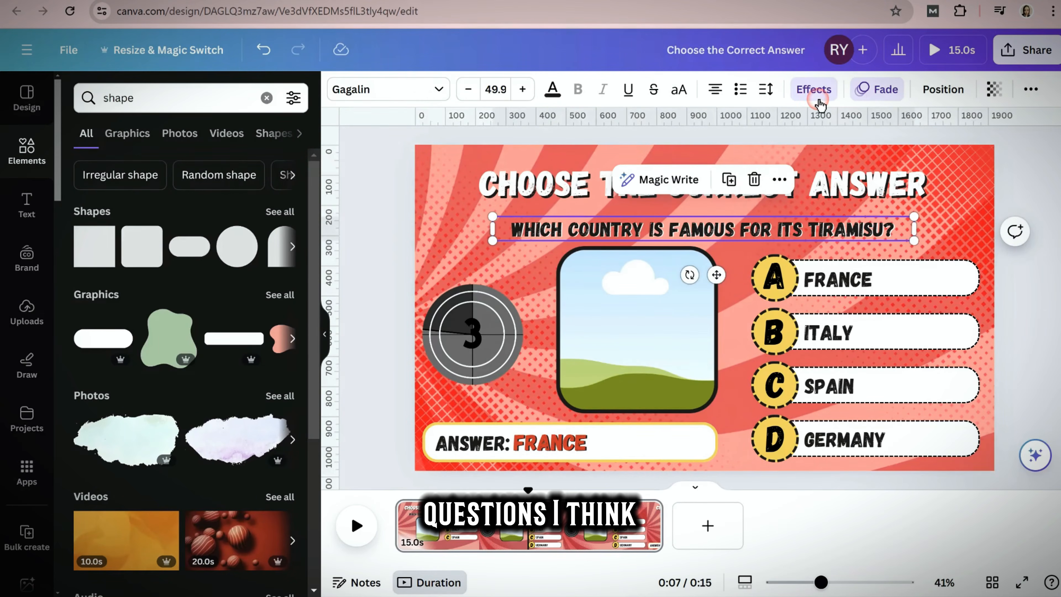
- Change the tiramisu question text's animation to Shift on enter and preview the slide
left_click(877, 89)
scroll(167, 372, "down", 5)
left_click(260, 360)
left_click(356, 526)
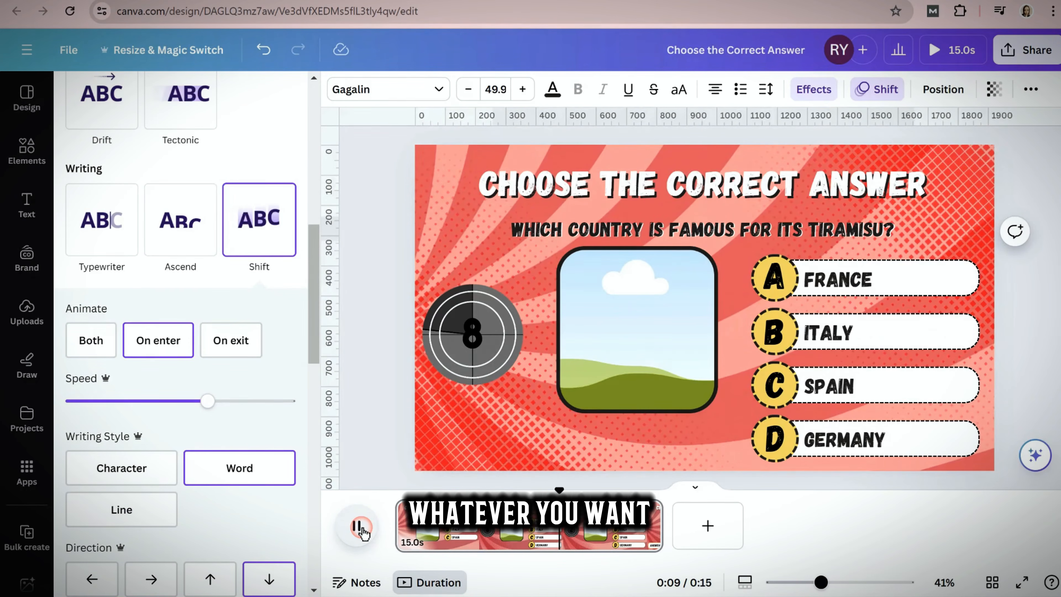
left_click(362, 526)
left_click(478, 516)
left_click(361, 527)
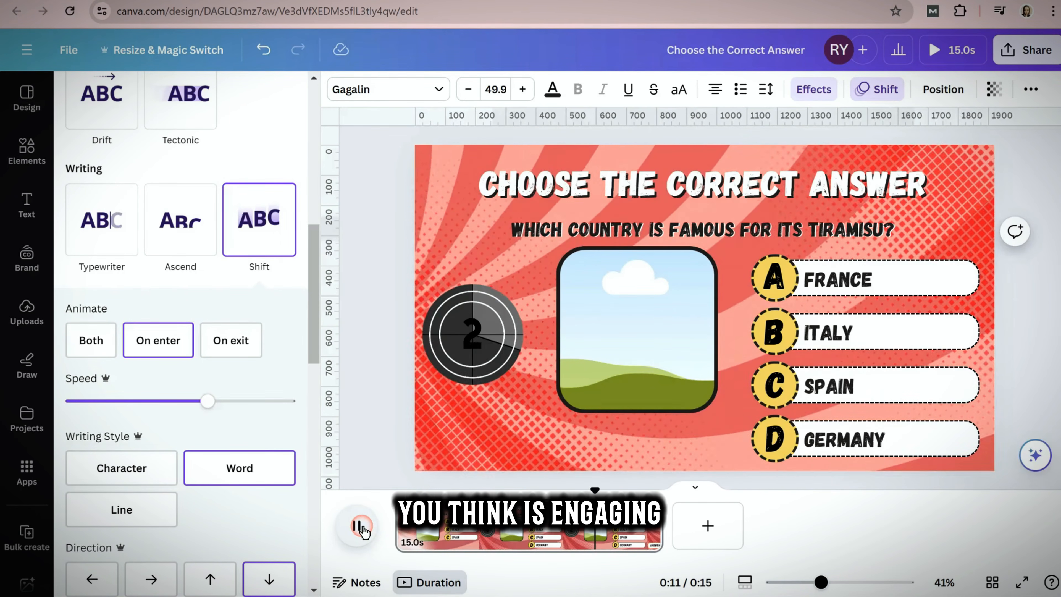
- Search the elements for tiramisu and start creating a new folder for the strawberry-topped tiramisu photo
left_click(32, 154)
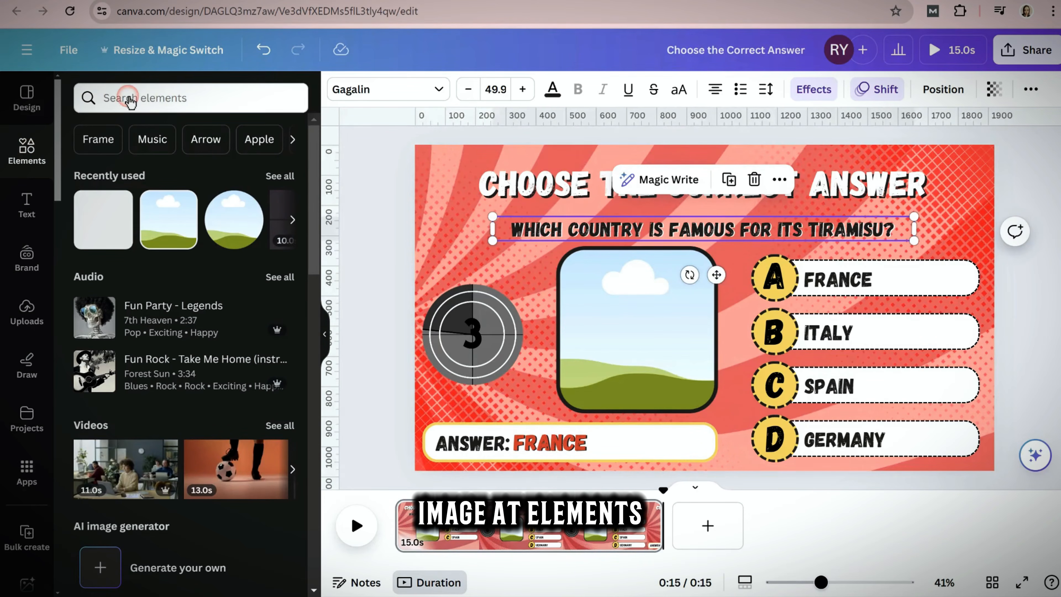
left_click(131, 97)
type("tiramusy")
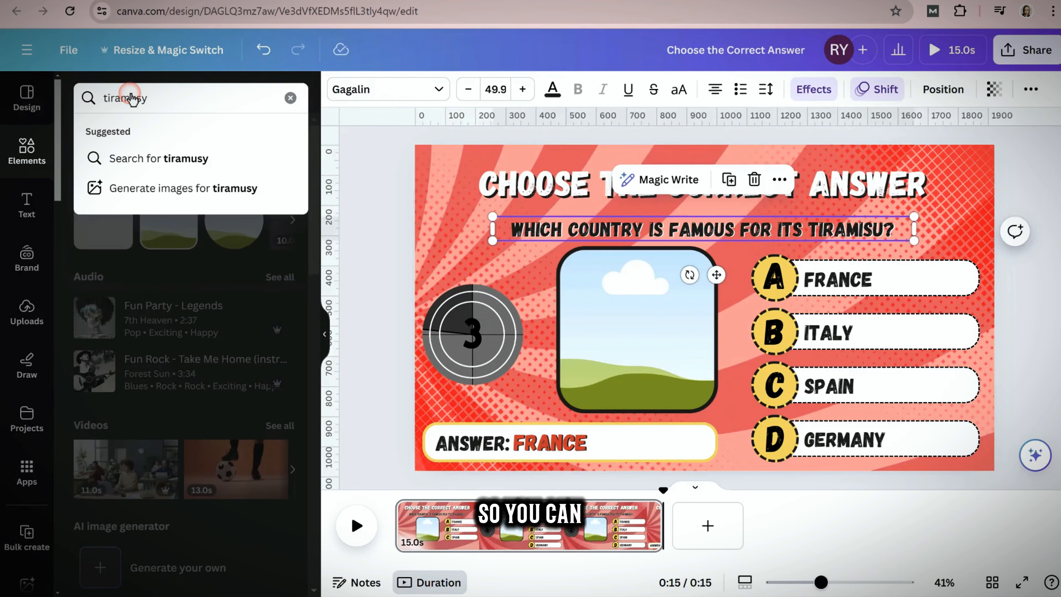
key("BackSpace")
key("BackSpace")
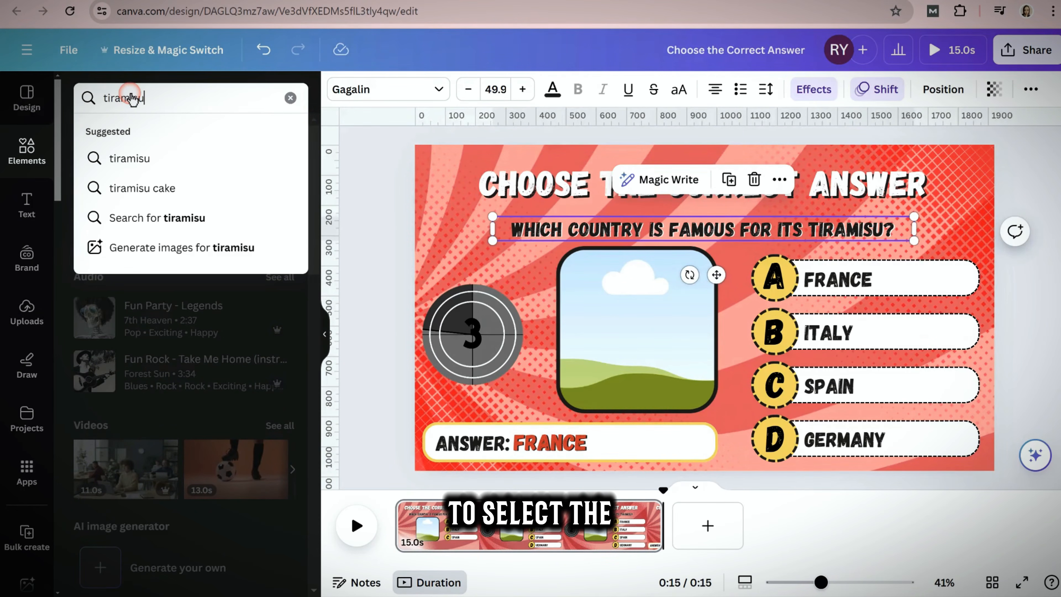
key("Return")
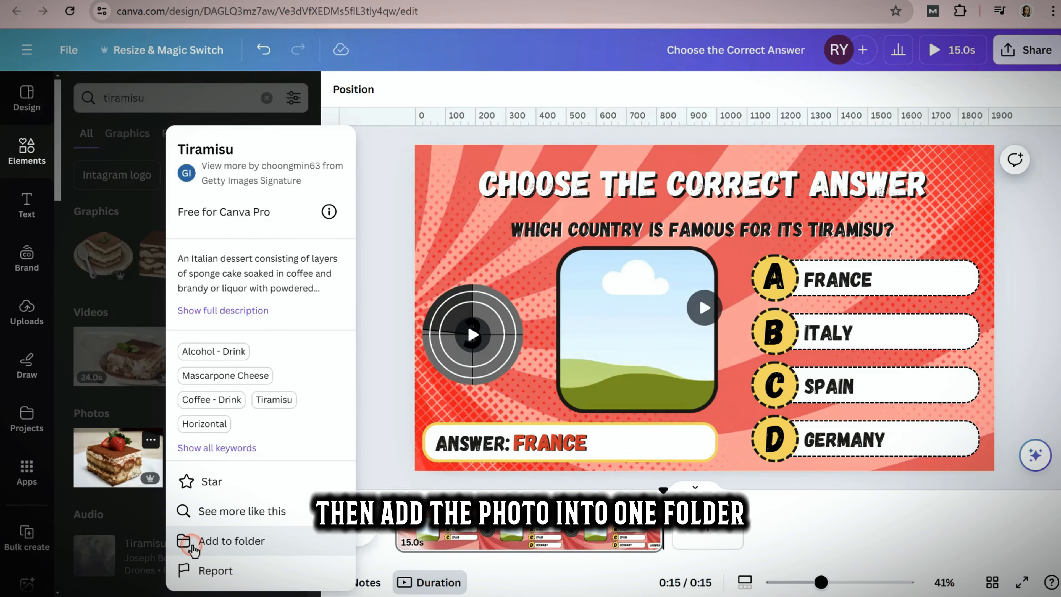
left_click(192, 544)
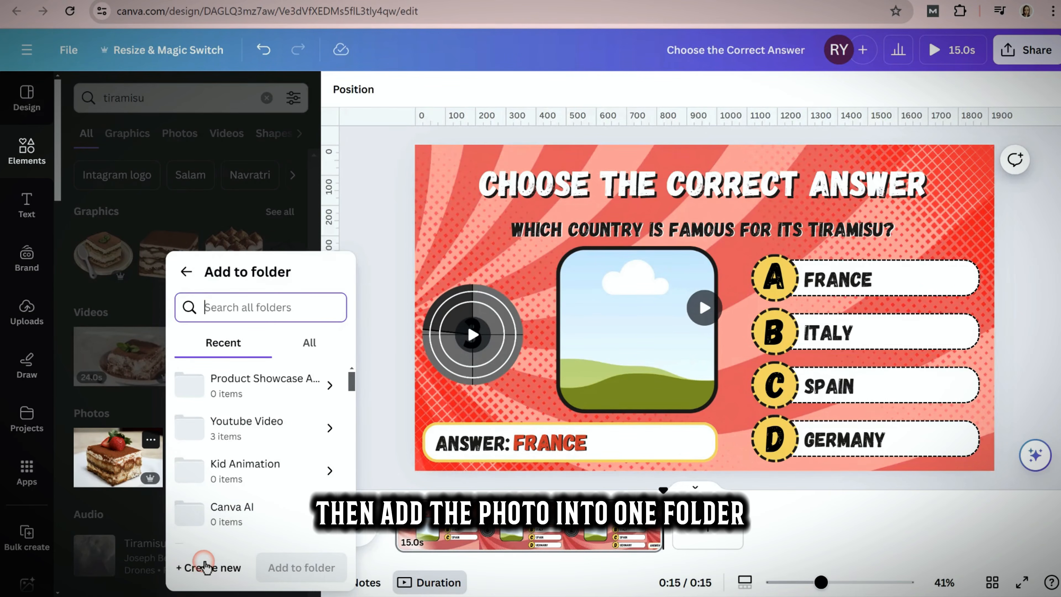
left_click(205, 567)
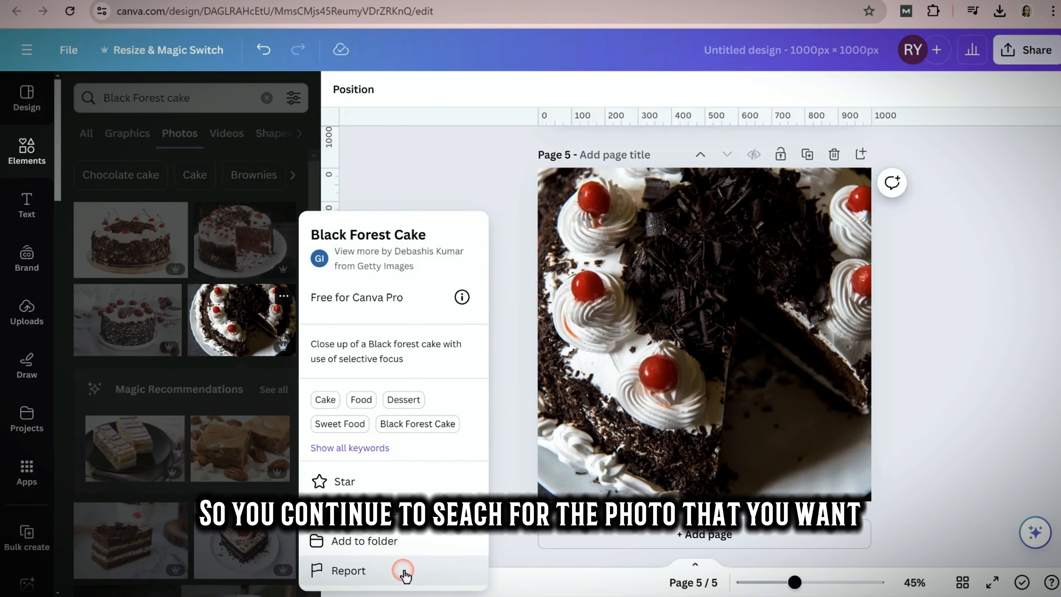
- Add the close-up Black Forest cake photo to the Quiz folder
left_click(396, 541)
left_click(380, 410)
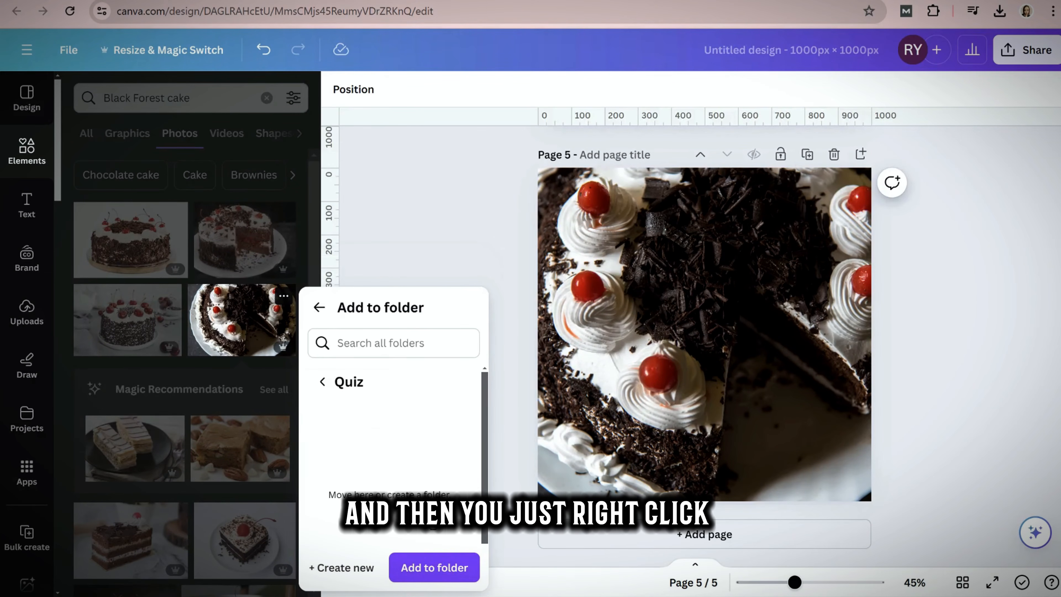
left_click(438, 568)
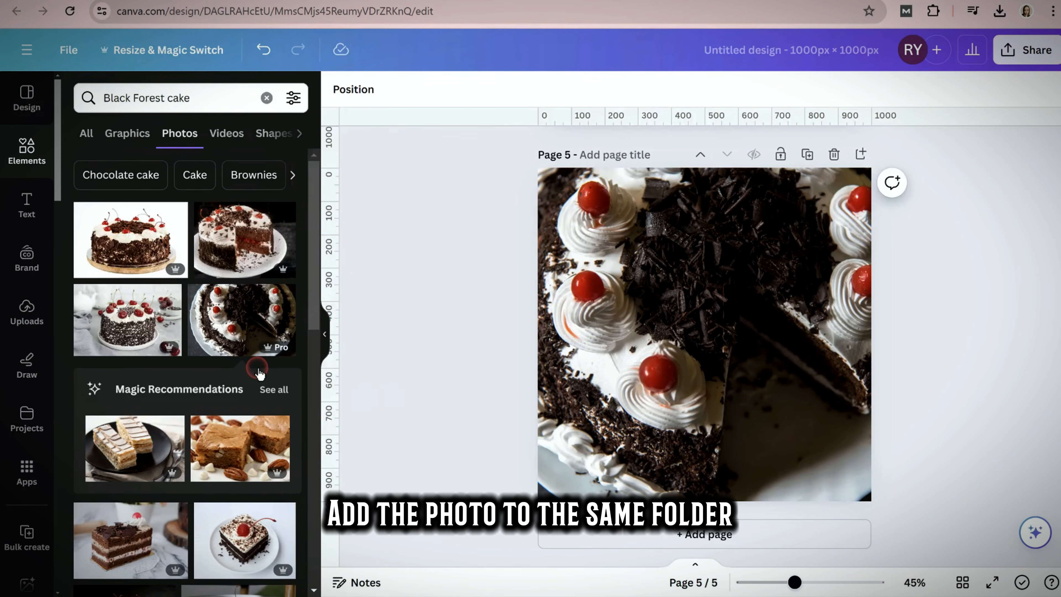
- Clear the search, list all recently used elements and add the photo of éclairs on a white plate to the Quiz folder
left_click(267, 98)
left_click(288, 176)
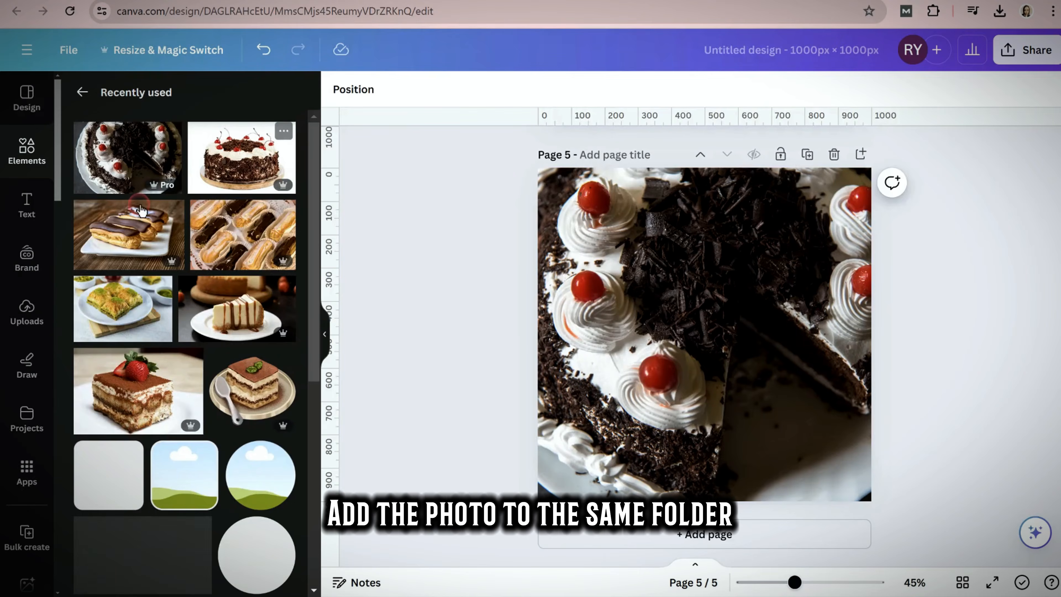
left_click(171, 214)
left_click(284, 541)
left_click(244, 332)
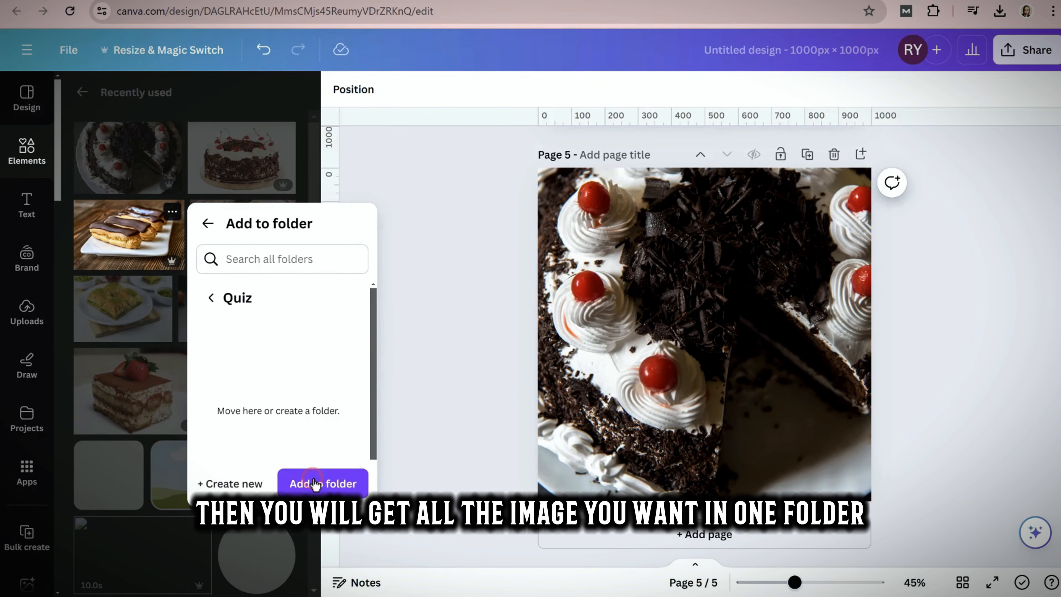
left_click(316, 485)
- Add the baklava photo and the cheesecake slice photo to the Quiz folder
left_click(171, 286)
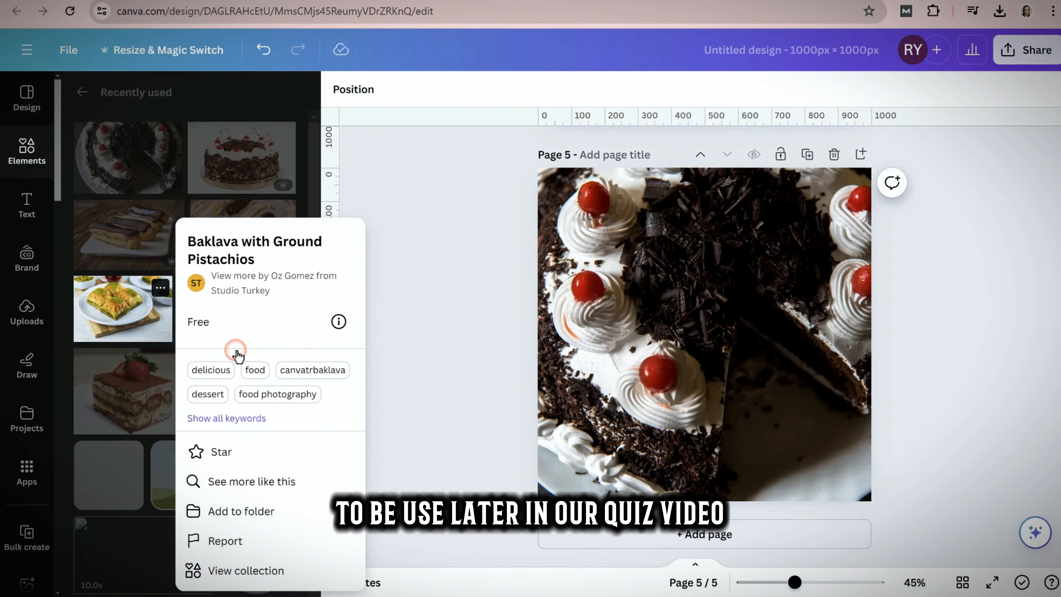
left_click(242, 521)
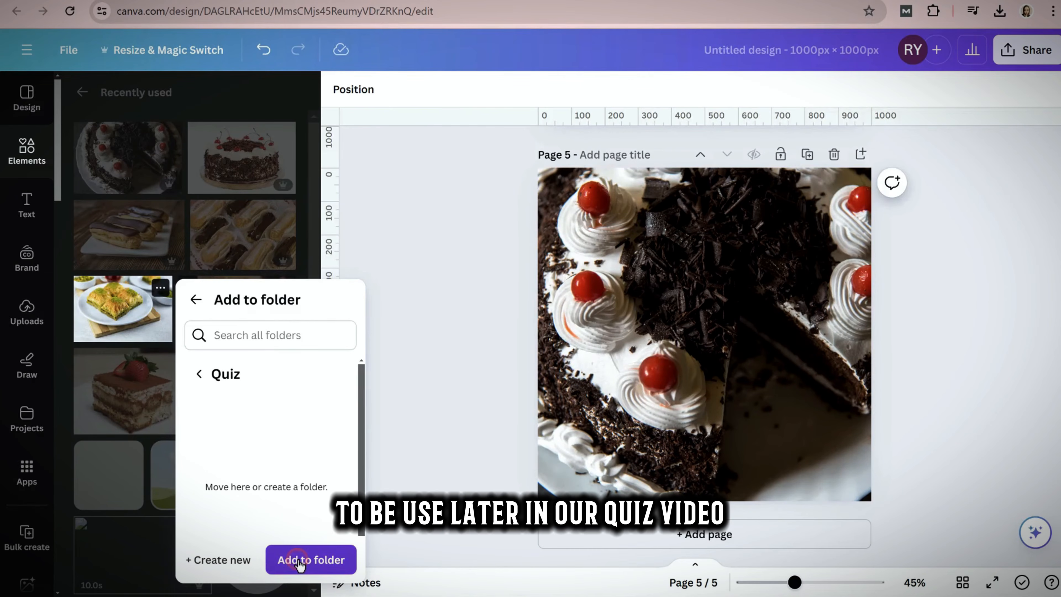
left_click(299, 560)
left_click(284, 287)
left_click(368, 540)
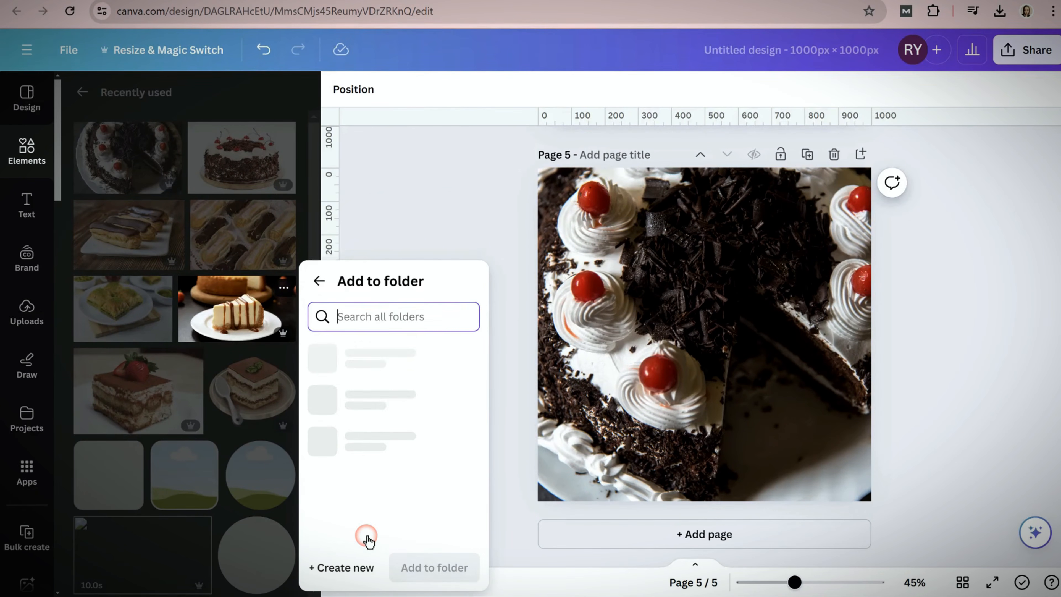
left_click(346, 402)
left_click(420, 565)
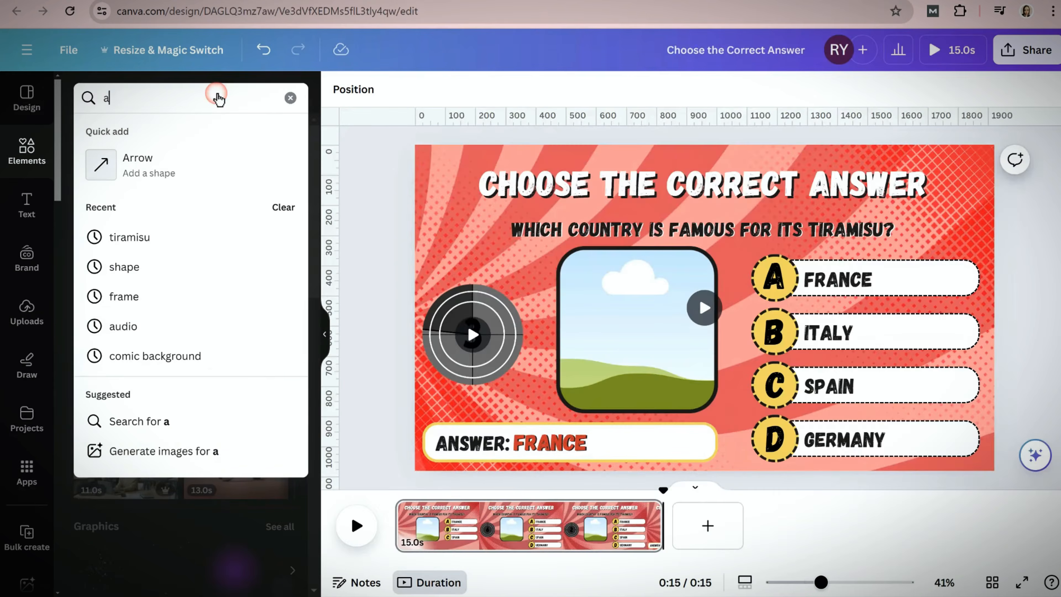
- Search for "audio timer", sample the timer sounds and add Kitchen Timer 2 as an audio track below the slide
type("udio timer")
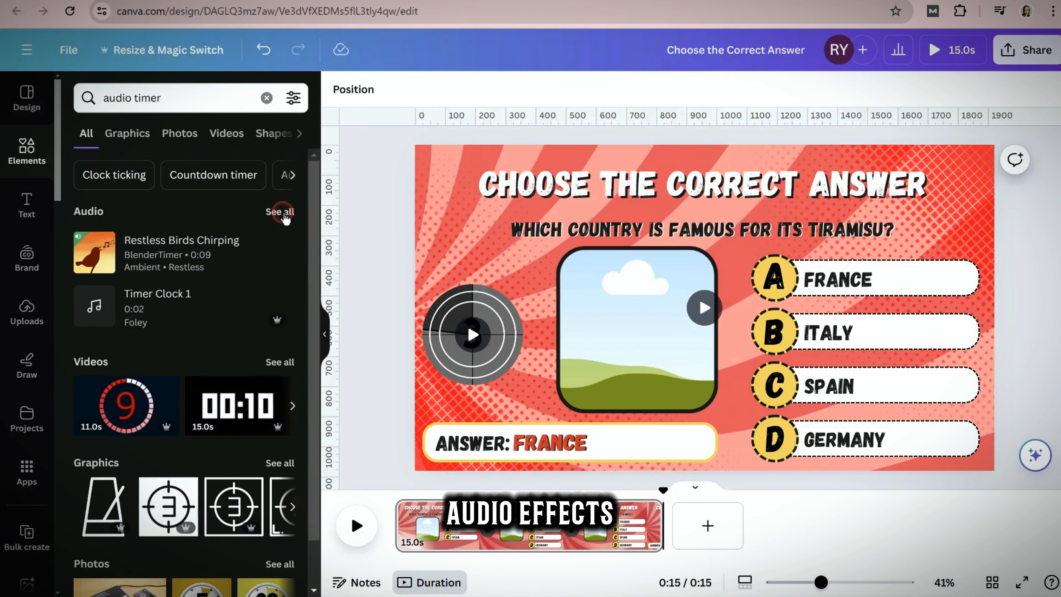
left_click(278, 211)
left_click(93, 339)
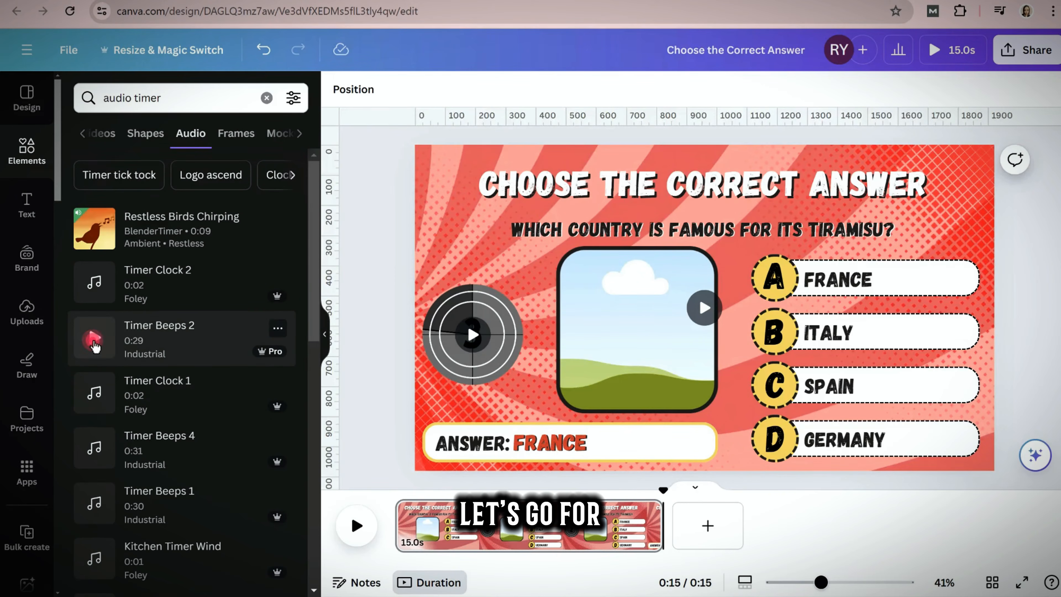
scroll(125, 355, "down", 10)
left_click(149, 356)
left_click(101, 346)
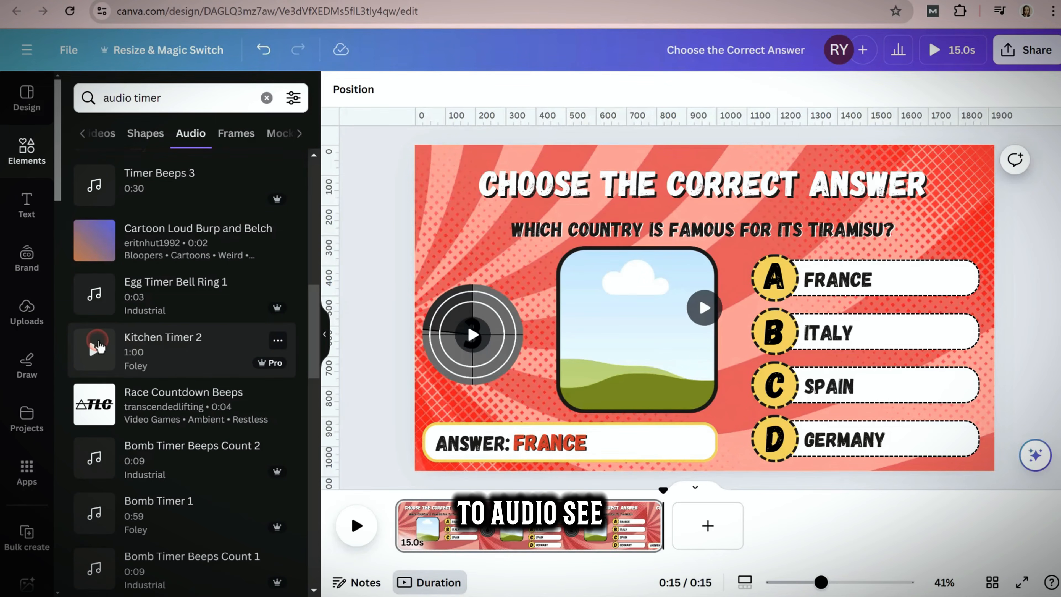
left_click_drag(105, 353, 538, 556)
left_click(532, 536)
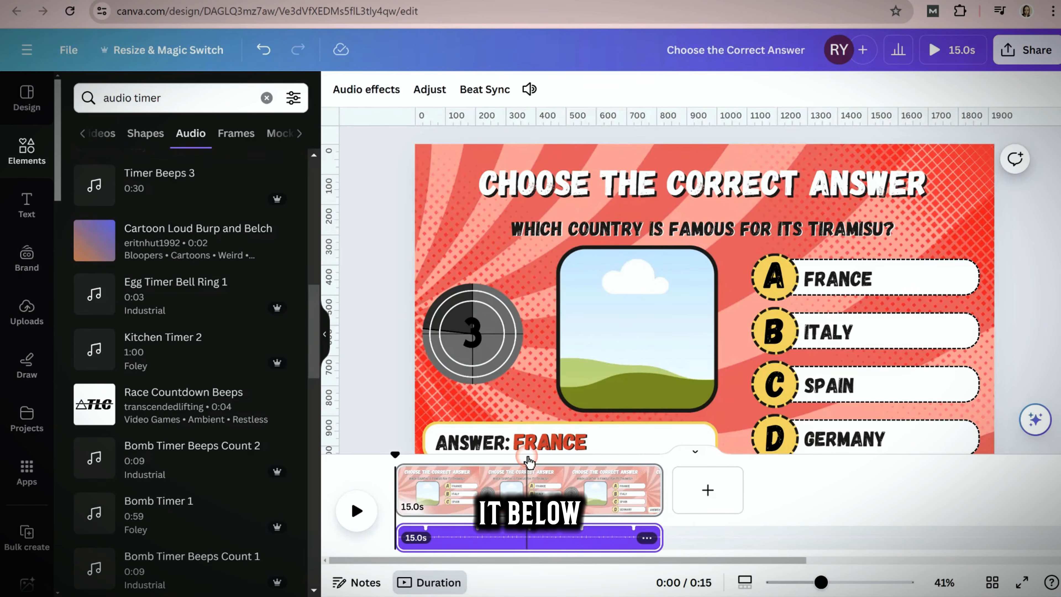
- Show the countdown timer's timing and trim both ends of the Kitchen Timer 2 audio to match the timer's clip
left_click(470, 334)
right_click(468, 334)
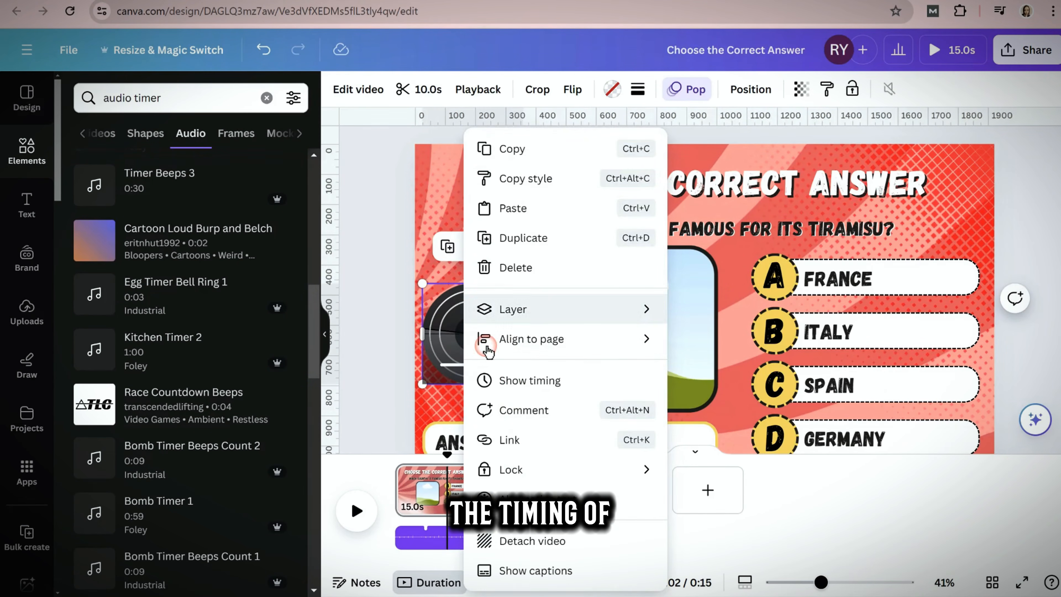
left_click(527, 376)
scroll(408, 535, "down", 2)
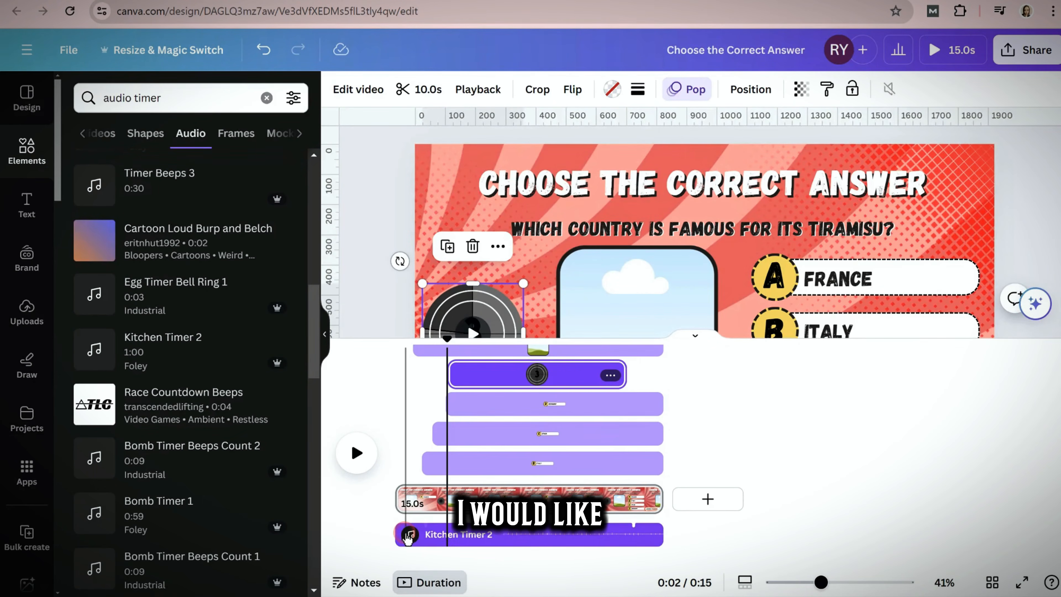
left_click_drag(406, 539, 455, 539)
left_click_drag(655, 539, 628, 534)
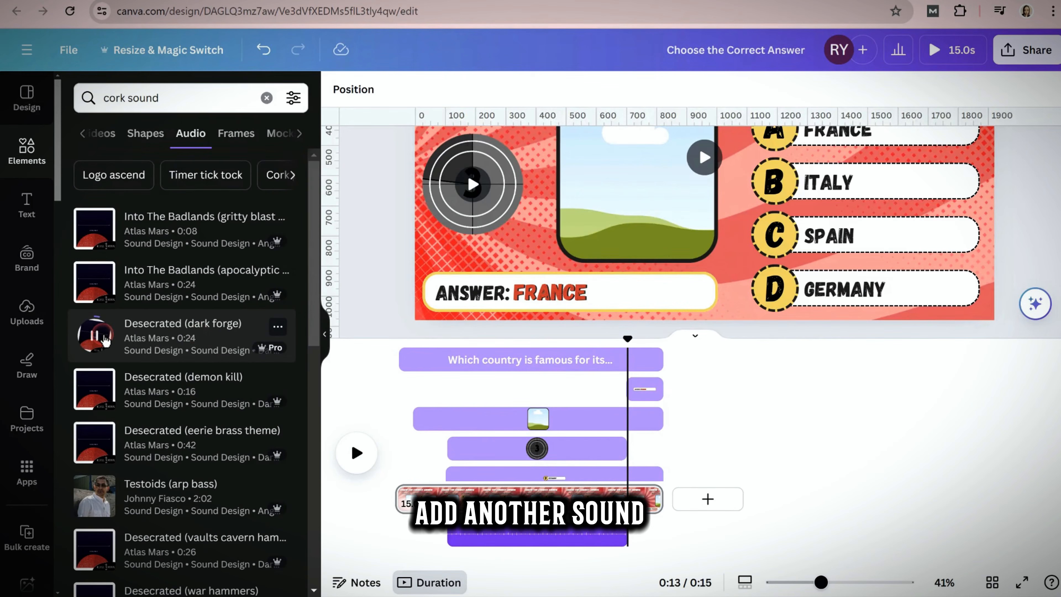
- Add the Desecrated (dark forge) sound as a background audio track for the slide and set its volume to 26
left_click_drag(104, 341, 414, 540)
left_click(456, 548)
left_click(109, 319)
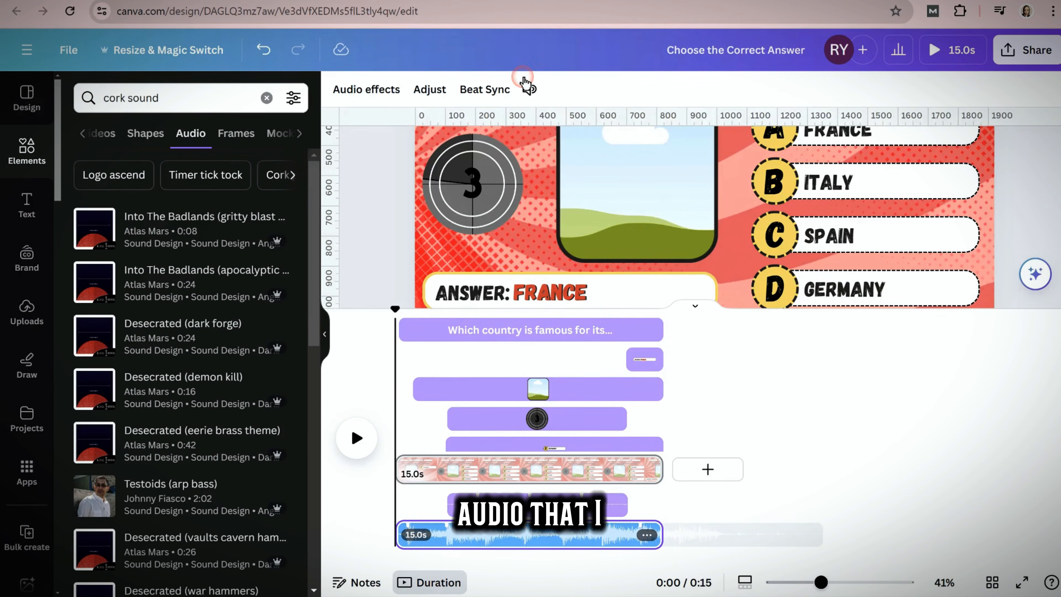
left_click(529, 90)
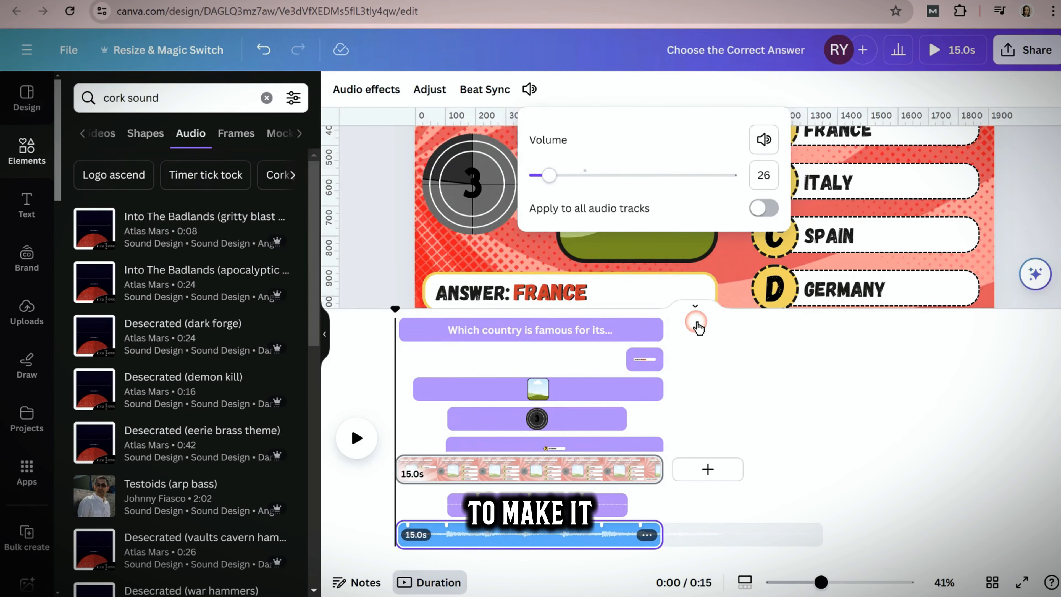
- Add the Magical Sting, Baby Chuckling sound where the answer appears, after the countdown, and play back the slide
left_click(695, 310)
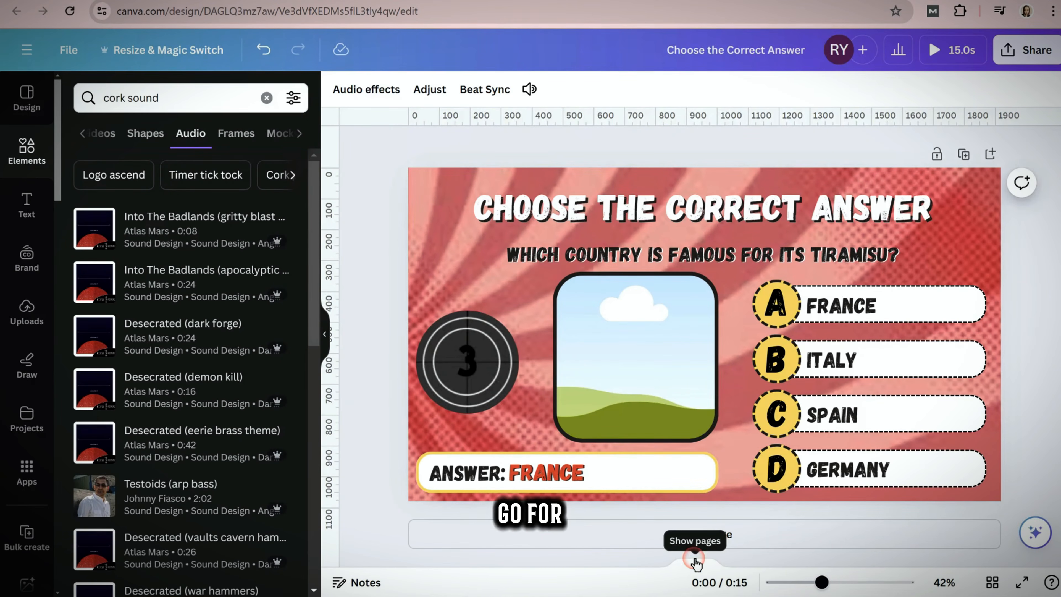
left_click(693, 313)
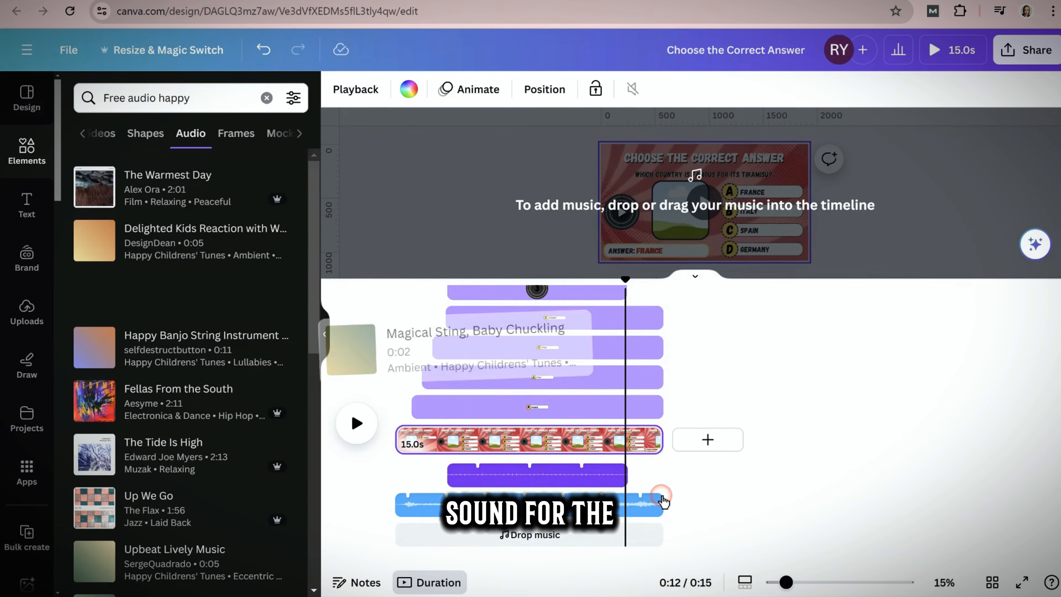
left_click_drag(659, 497, 643, 535)
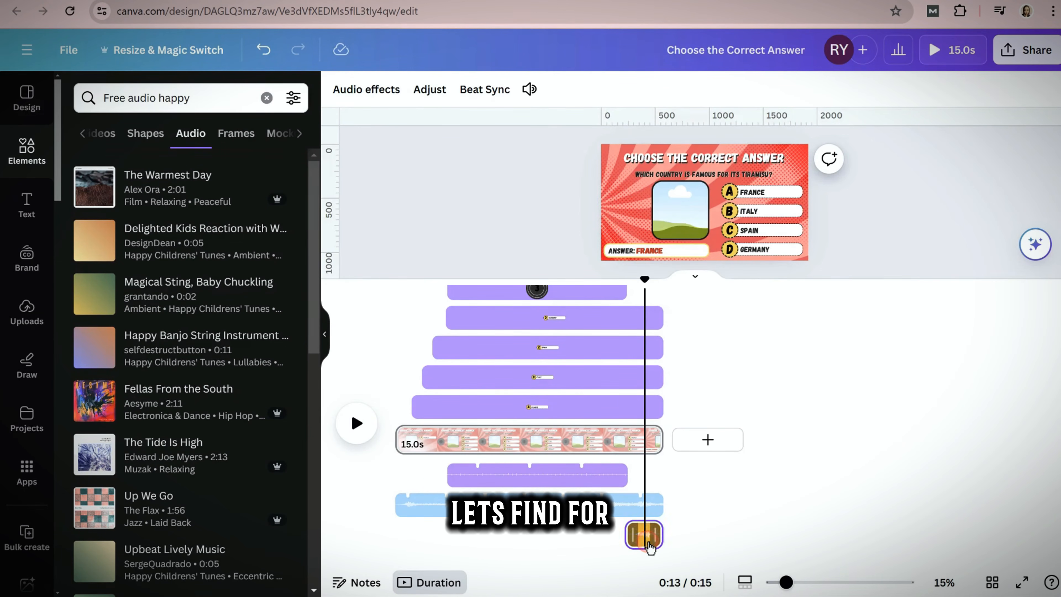
left_click(428, 92)
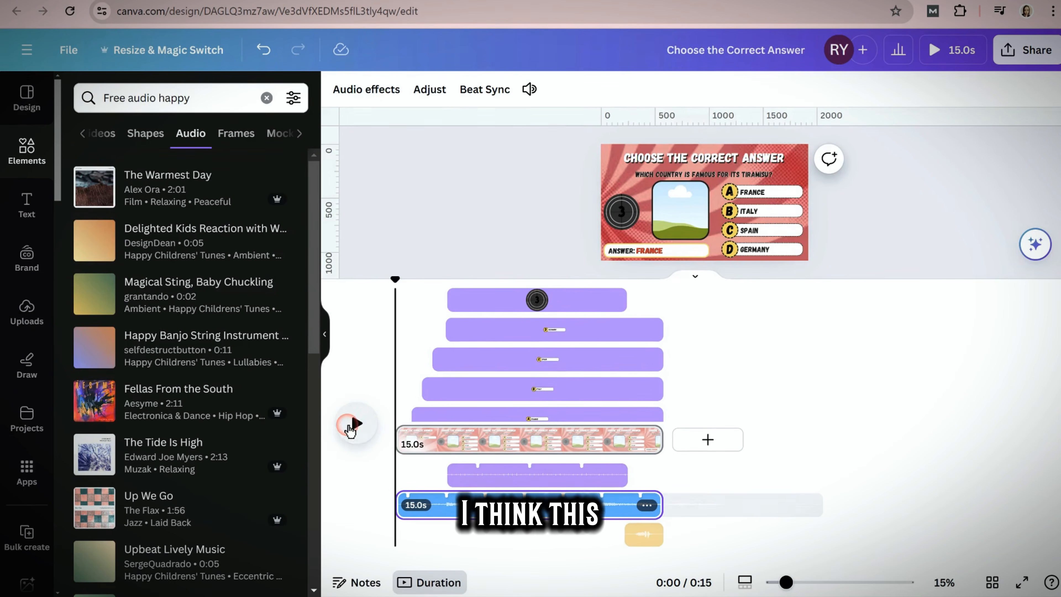
left_click(354, 425)
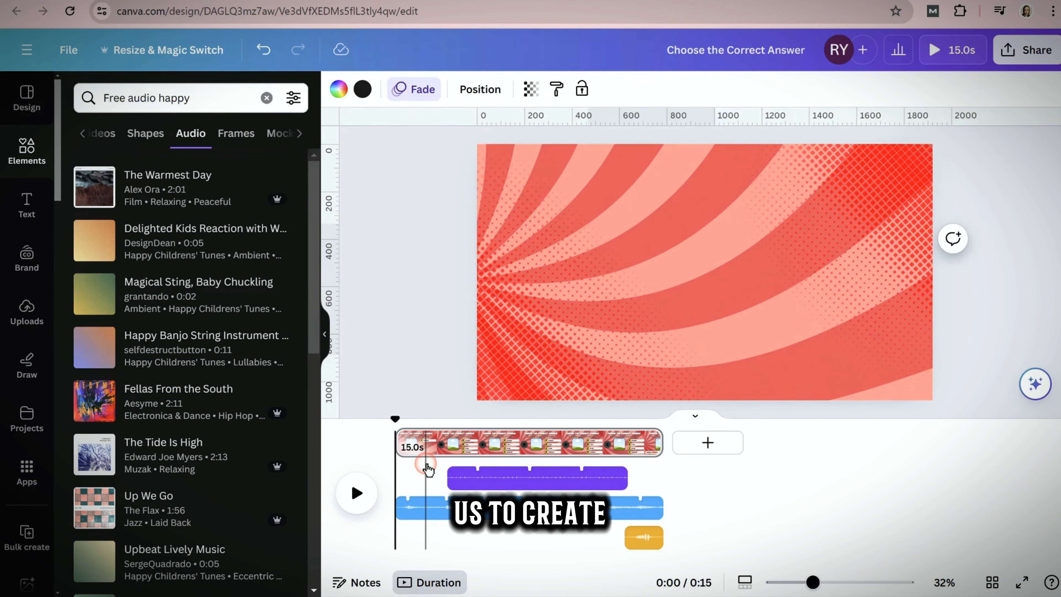
- Copy the five dessert question rows with options and answers from ChatGPT and paste them into Canva's Bulk create data table
left_click(26, 468)
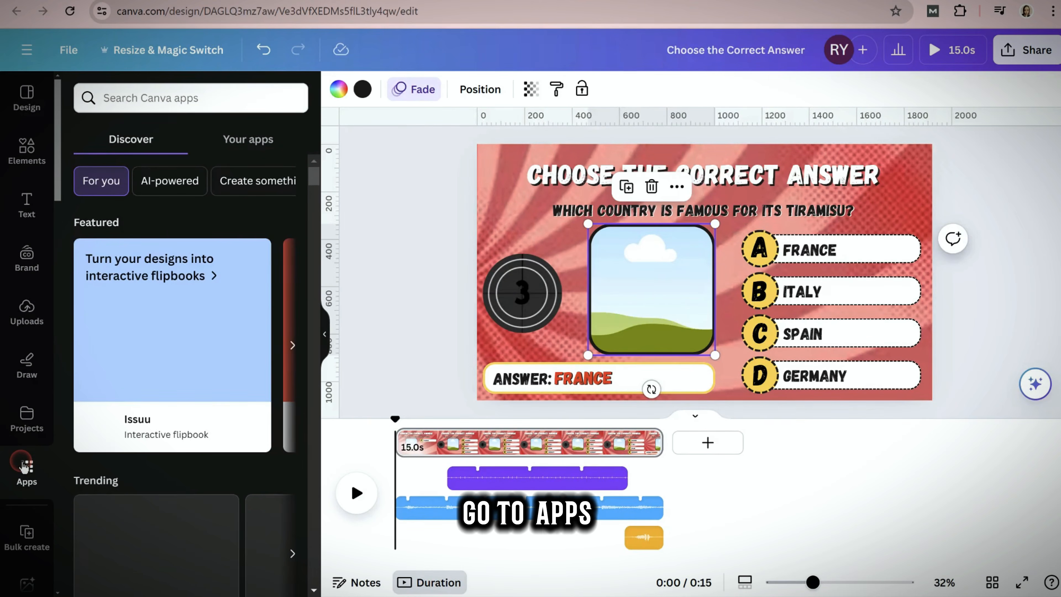
left_click(26, 537)
left_click(183, 507)
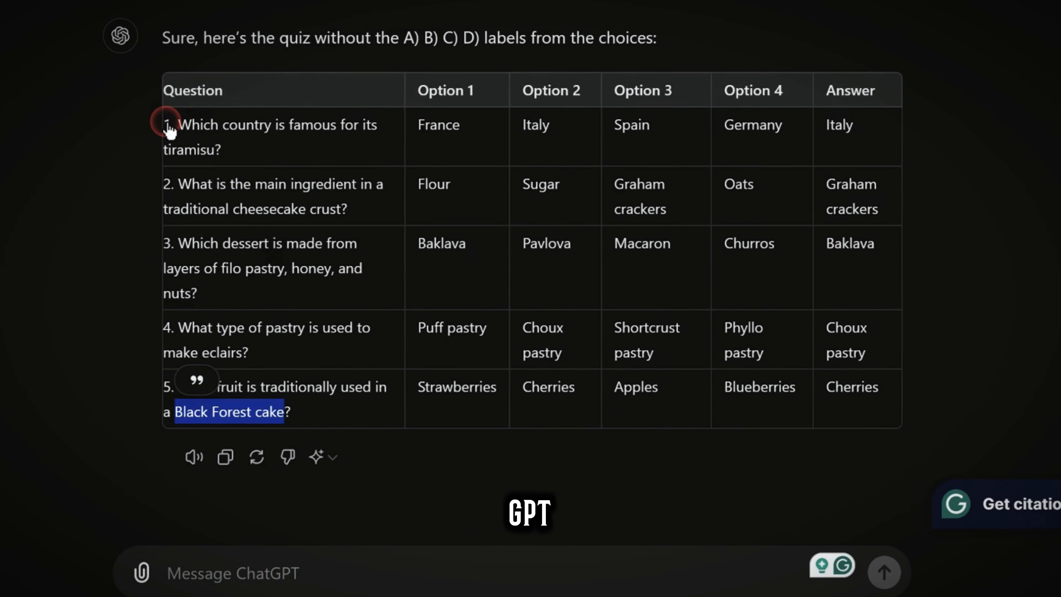
left_click_drag(168, 125, 891, 413)
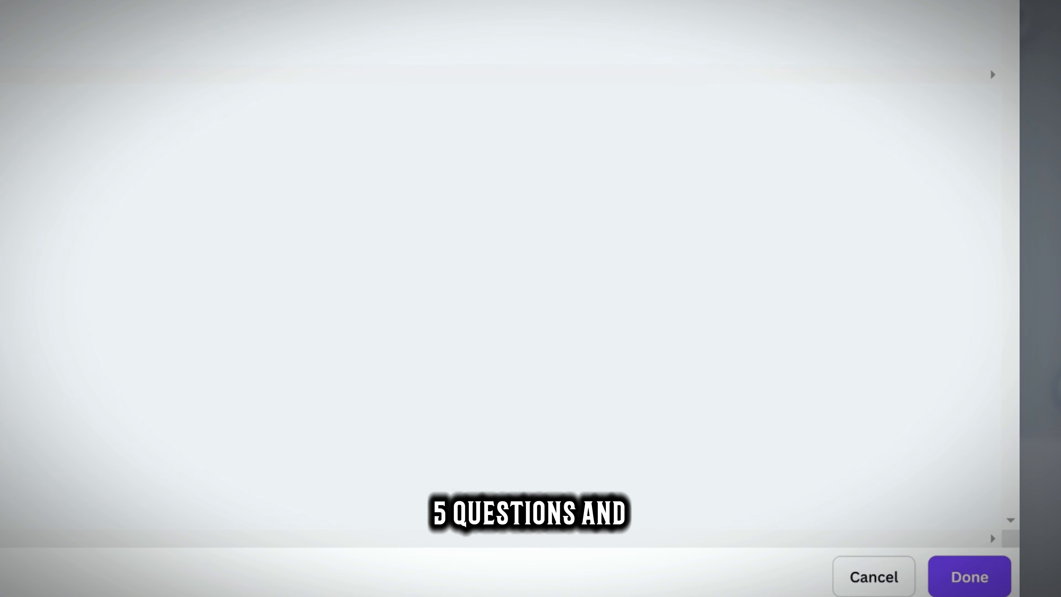
left_click(112, 126)
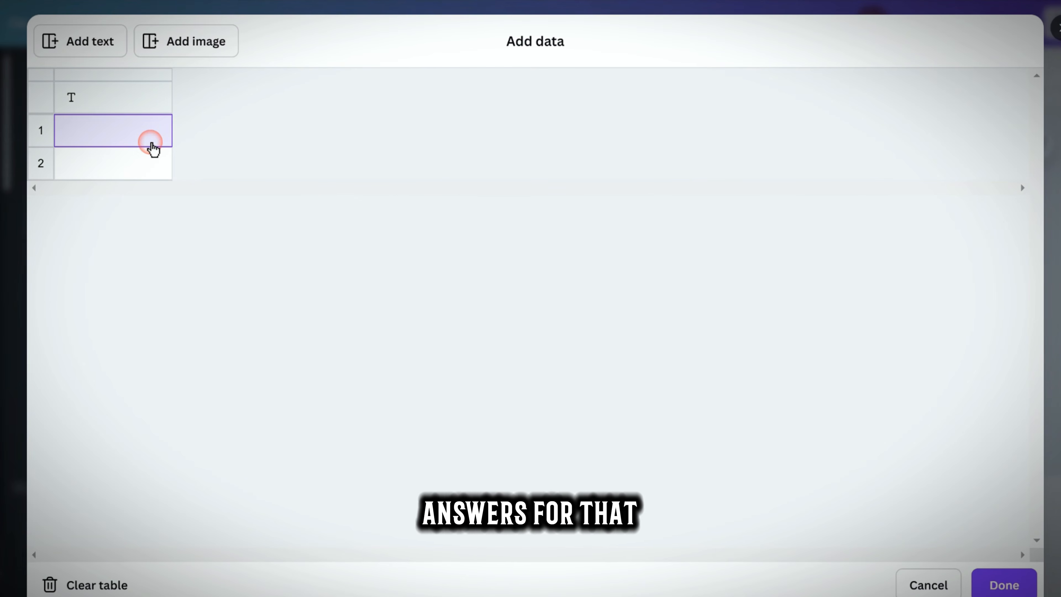
key("ctrl+v")
left_click(147, 122)
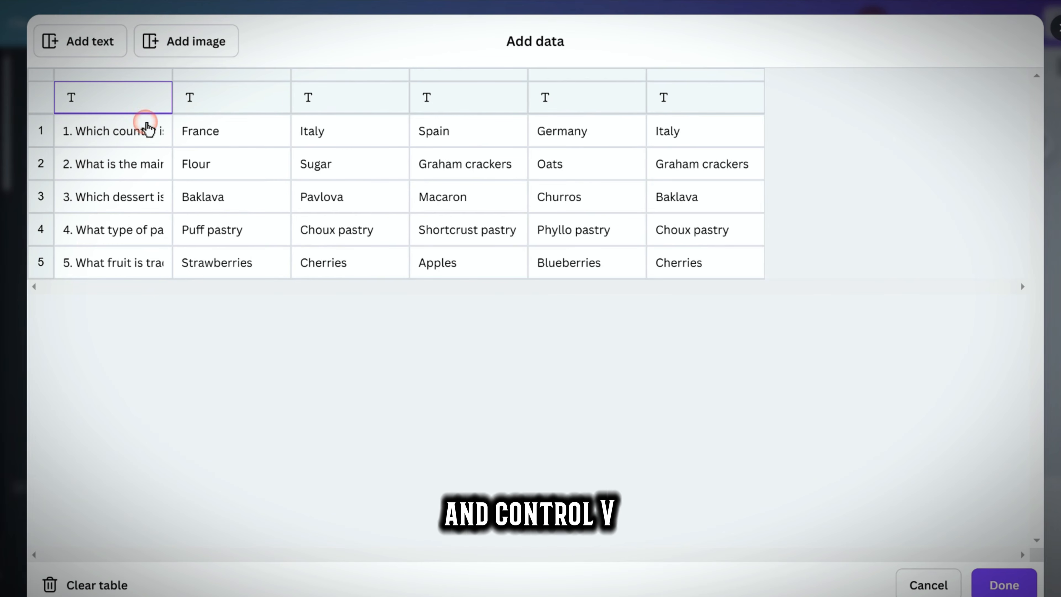
- Add an image column to the data table and assign the Tiramisu picture from the Quiz folder to row 1
left_click(776, 100)
left_click(178, 41)
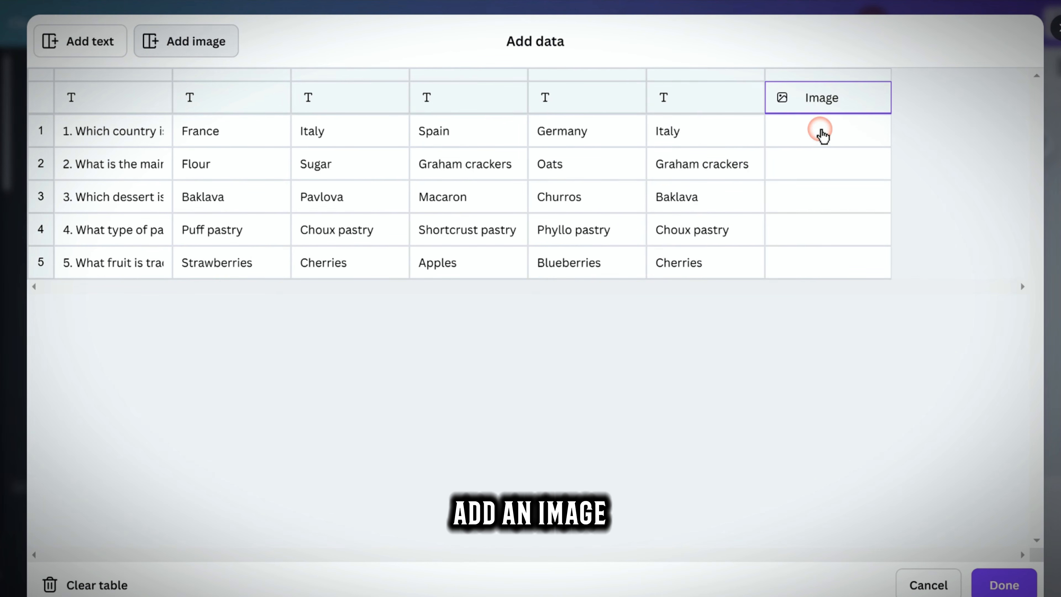
left_click(821, 131)
scroll(911, 377, "down", 5)
left_click(877, 444)
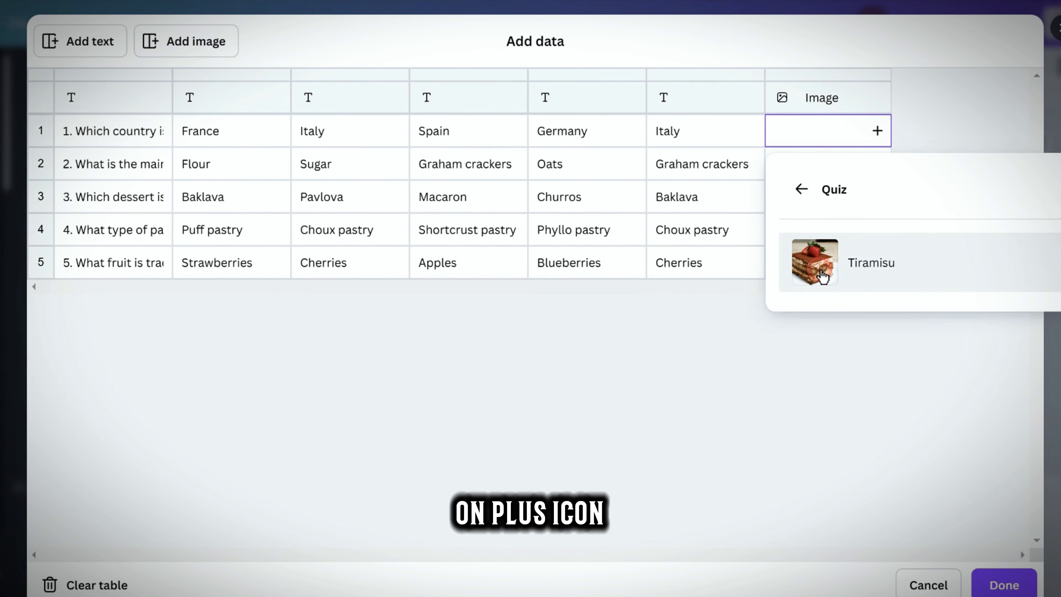
left_click(814, 292)
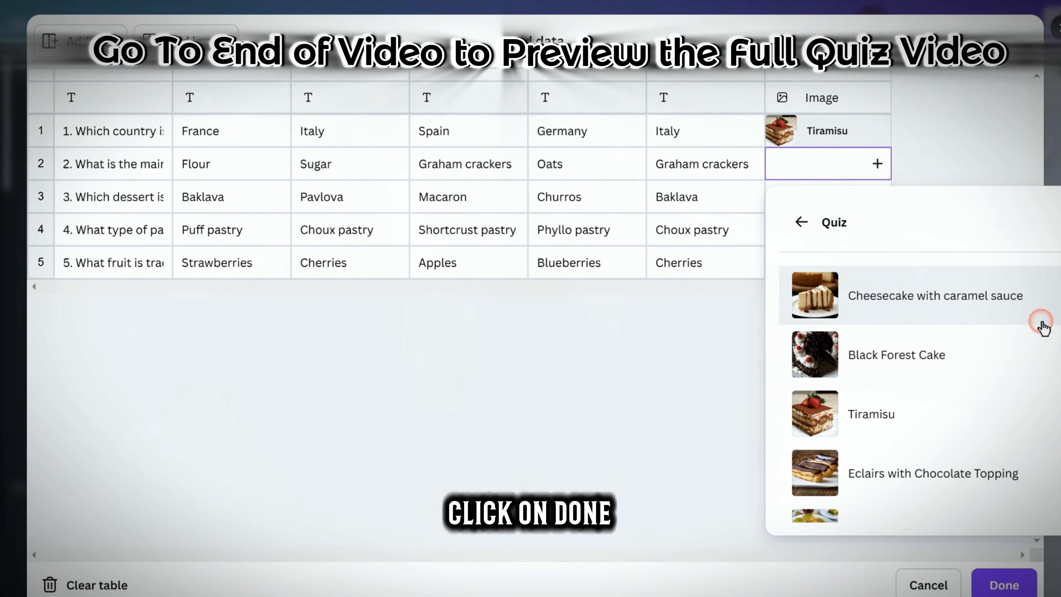
- Assign the cheesecake, baklava, eclairs and Black Forest Cake pictures to rows 2 to 5 and finish the data table
left_click(935, 516)
left_click(875, 166)
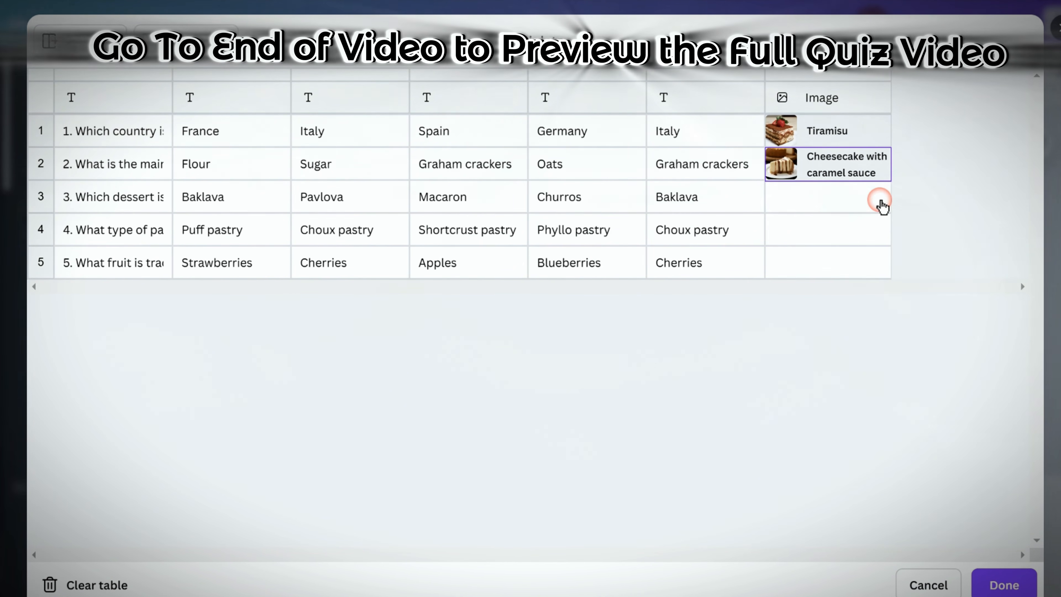
left_click(834, 230)
left_click(930, 504)
left_click(879, 262)
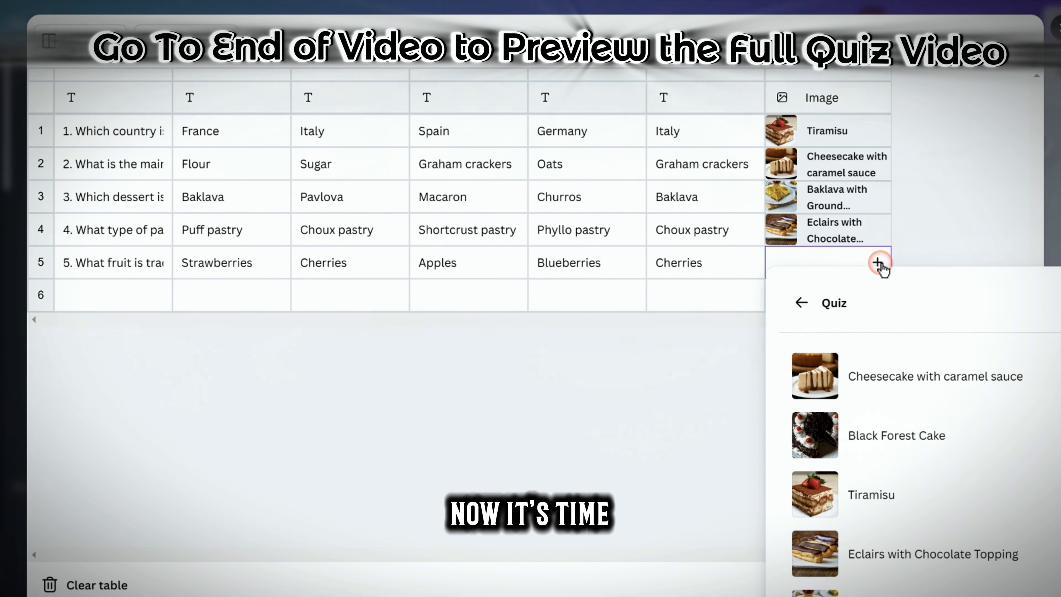
left_click(956, 437)
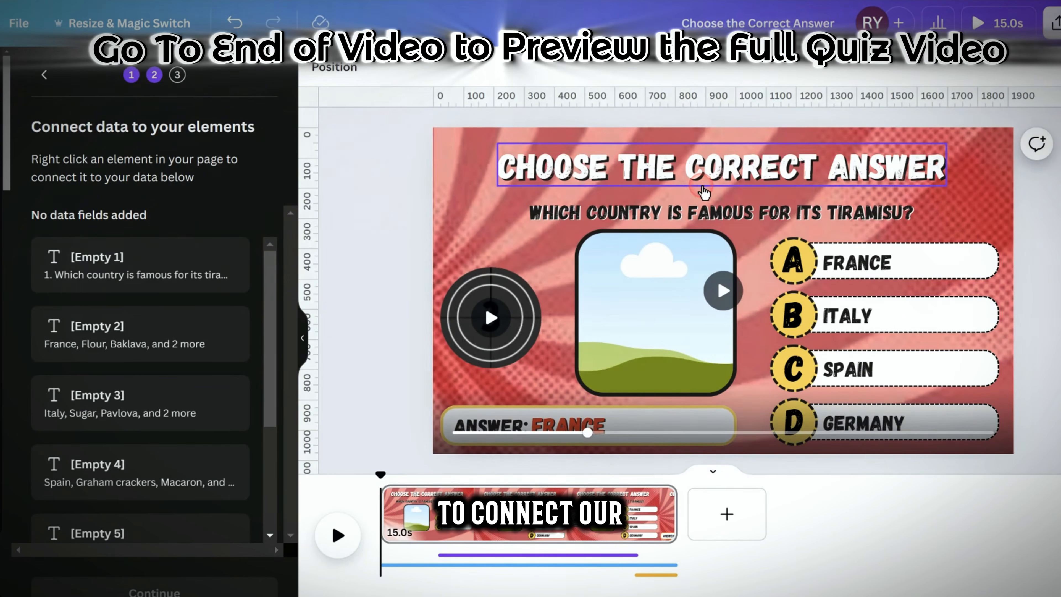
- Connect the slide's question text to the [Empty 1] data field
left_click(677, 199)
left_click(622, 156)
left_click(623, 280)
left_click(819, 211)
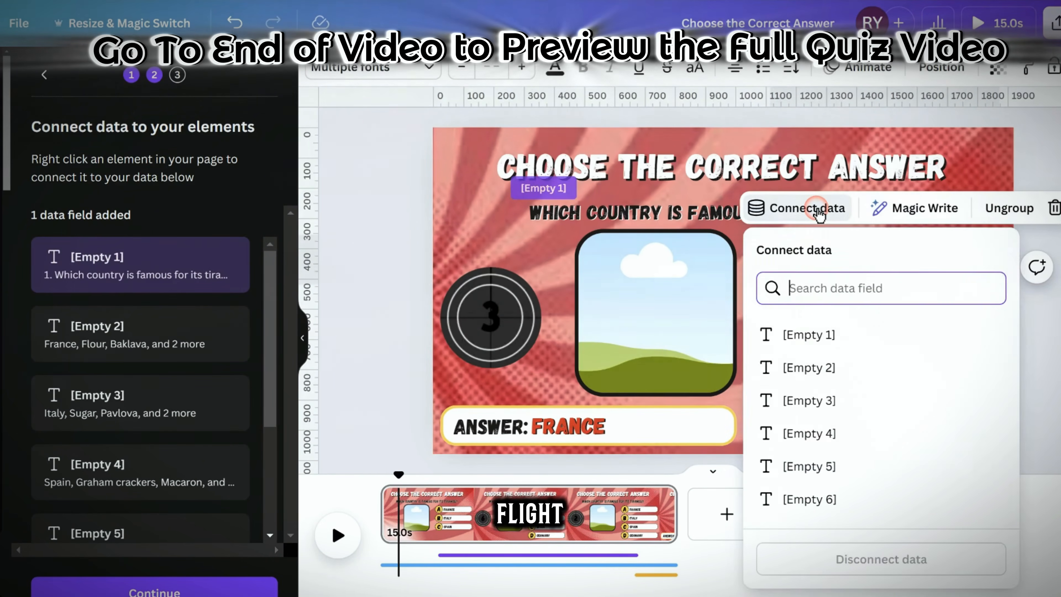
left_click(819, 209)
- Connect the option texts A, B, C and D to the [Empty 2], [Empty 3], [Empty 4] and [Empty 5] data fields
left_click(879, 265)
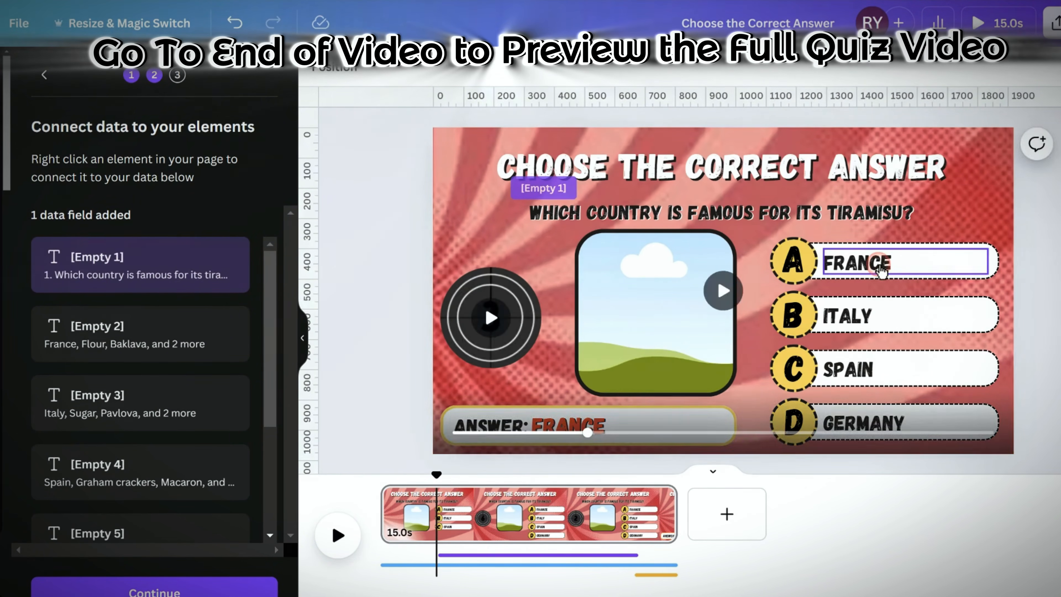
left_click(818, 209)
left_click(812, 343)
left_click(852, 316)
left_click(823, 264)
left_click(812, 429)
left_click(852, 370)
left_click(850, 422)
- Connect the answer text to the [Empty 6] data field and the picture frame to the Image field
left_click(664, 326)
left_click(637, 512)
left_click(568, 428)
left_click(532, 369)
left_click(533, 498)
left_click(656, 318)
left_click(614, 188)
left_click(598, 315)
left_click(948, 340)
- Return to the slide's start, check the connected data fields and generate the quiz pages from the data
left_click_drag(636, 475, 373, 487)
scroll(142, 412, "down", 5)
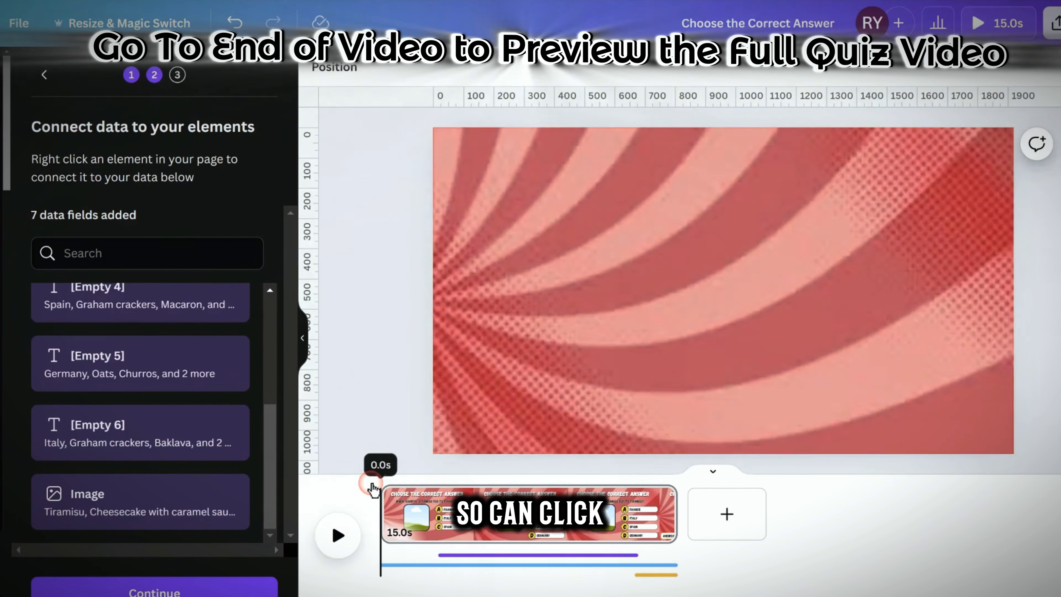
left_click(172, 591)
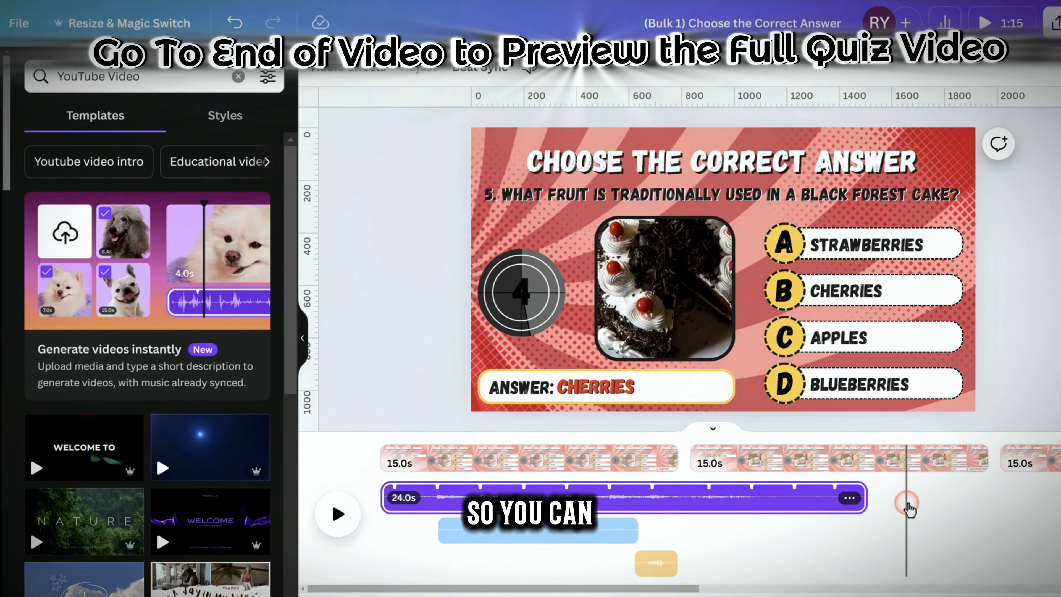
- Trim the background sound to the first page's 15.0 s and copy the page's three audio tracks
left_click_drag(878, 508, 677, 503)
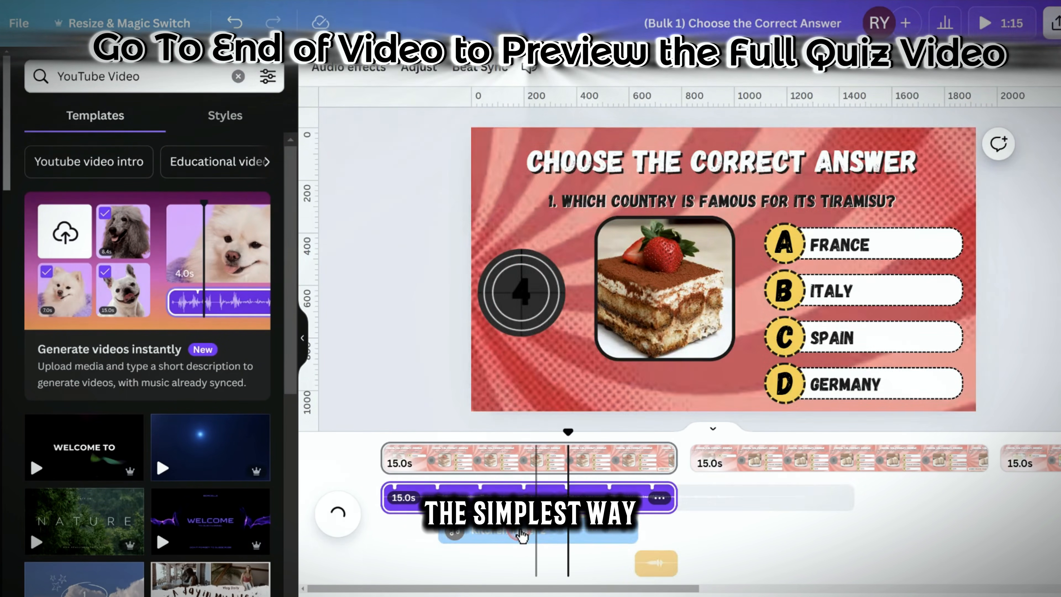
right_click(658, 562)
left_click(742, 428)
- Paste the three copied audio tracks at the start of the second page
left_click(695, 448)
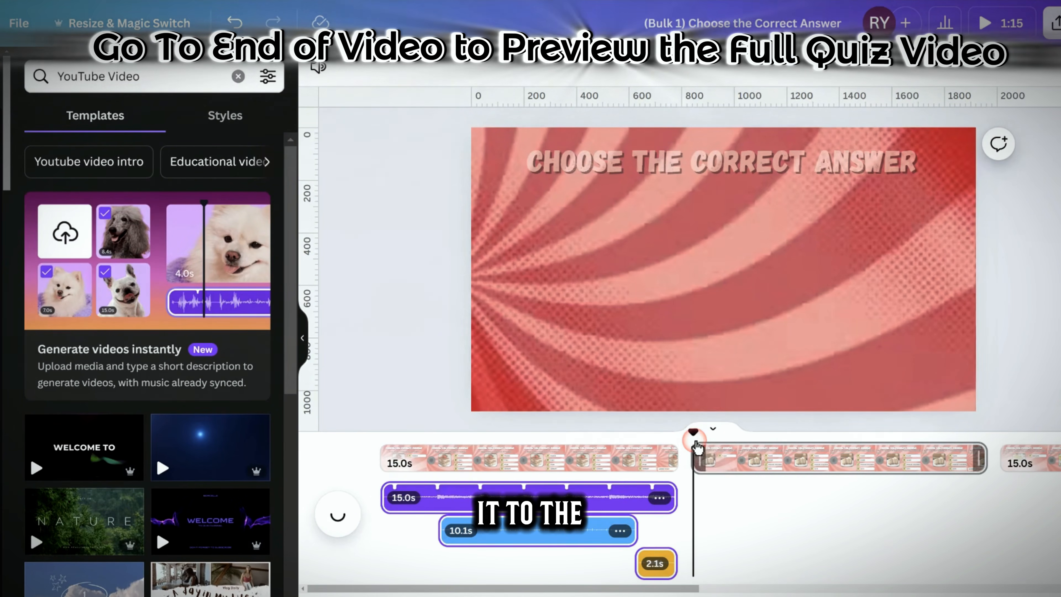
right_click(698, 473)
right_click(739, 478)
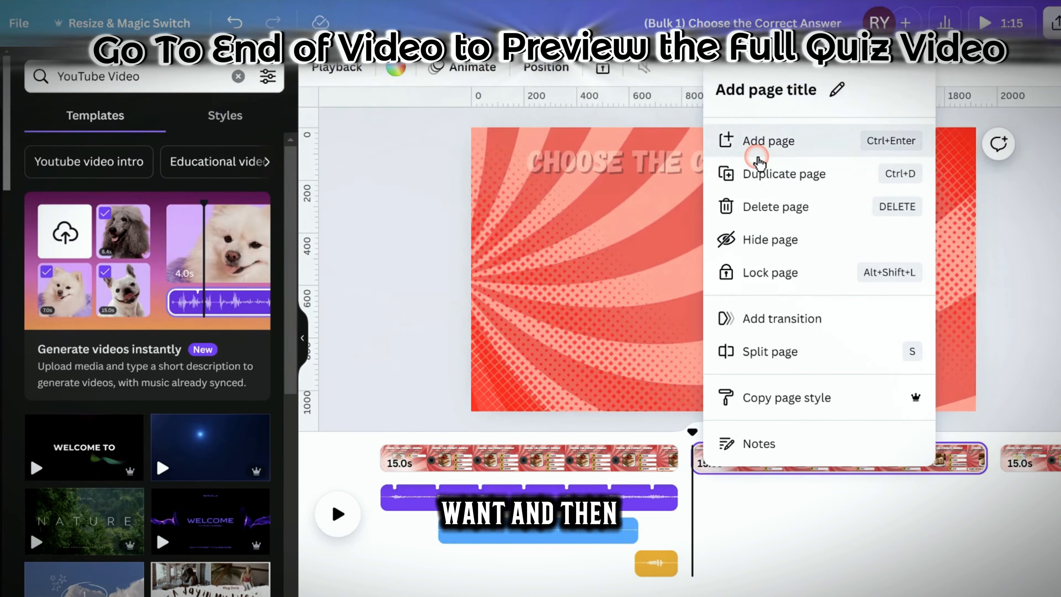
left_click(728, 495)
key("ctrl+v")
- Paste the three copied audio tracks at the start of the third page
left_click_drag(664, 590, 787, 588)
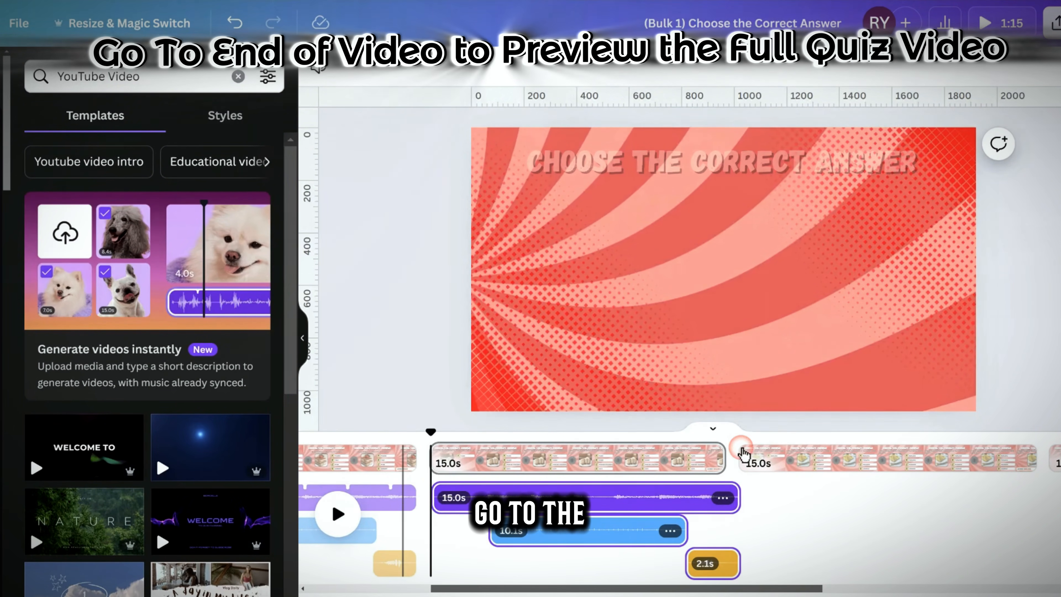
left_click(741, 451)
left_click(678, 451)
key("ctrl+v")
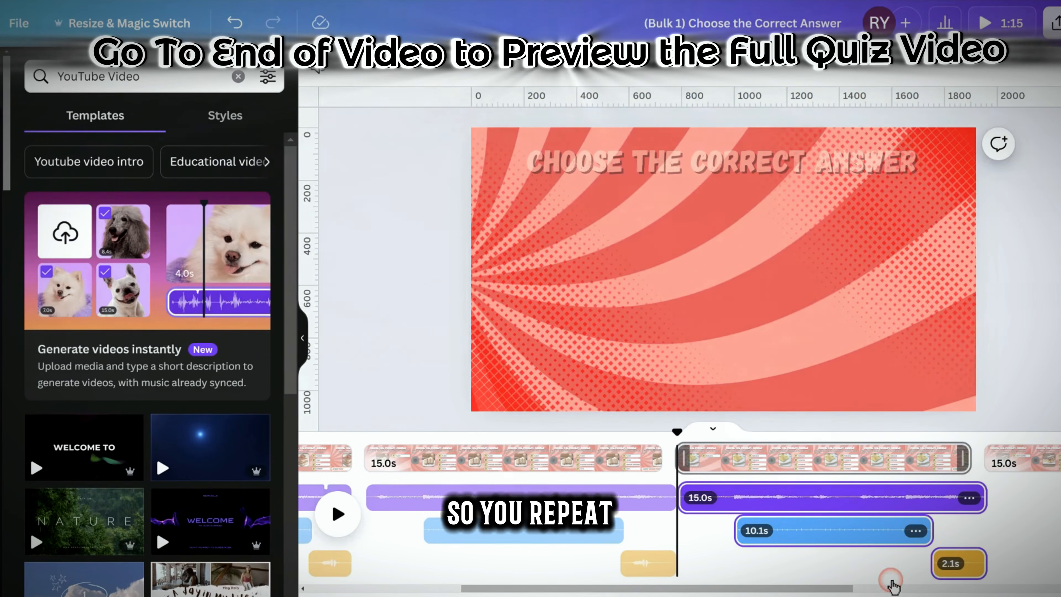
- Paste the three copied audio tracks at the start of the fourth and fifth pages and play back the quiz video
scroll(543, 487, "right", 5)
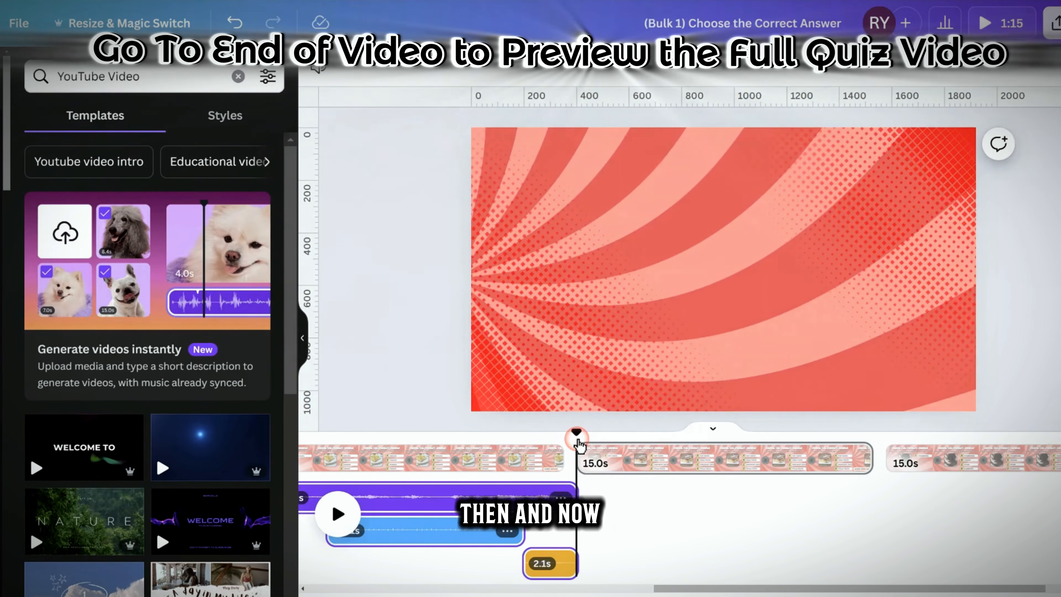
key("ctrl+v")
scroll(789, 493, "right", 5)
left_click(741, 449)
key("ctrl+v")
left_click_drag(1001, 588, 304, 592)
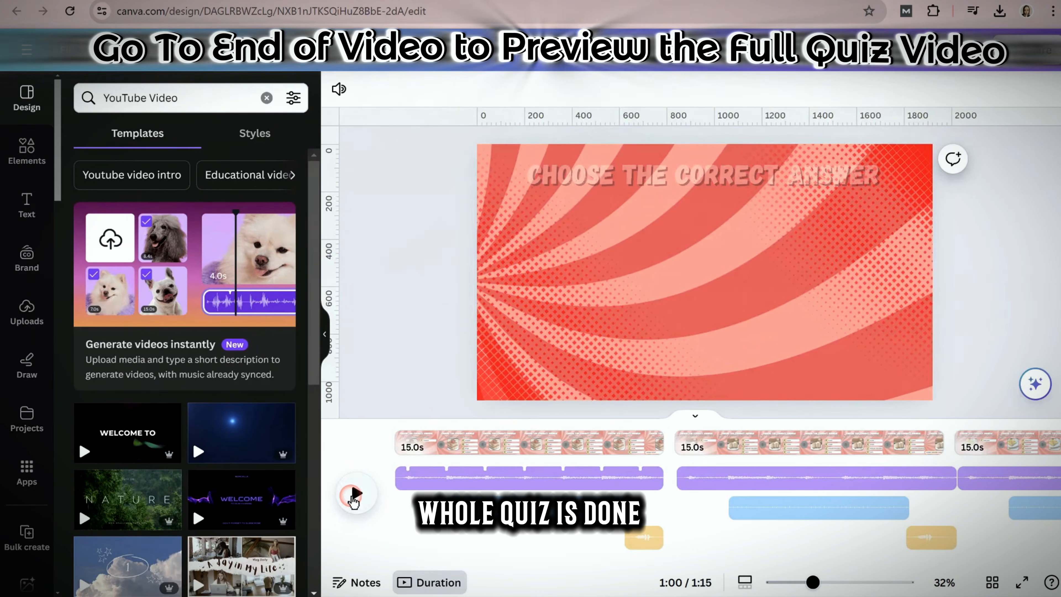
left_click(353, 495)
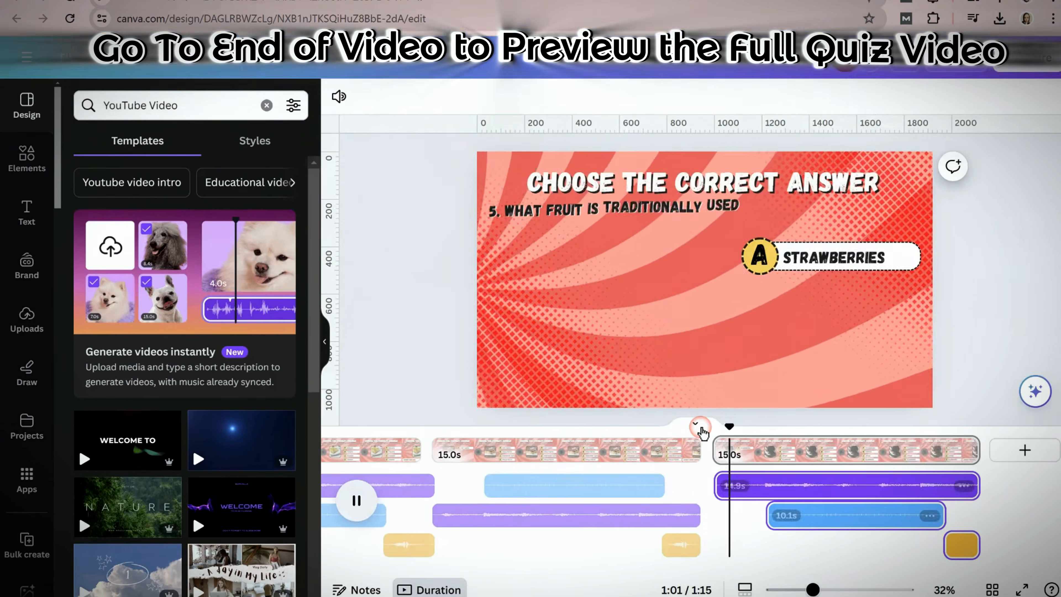